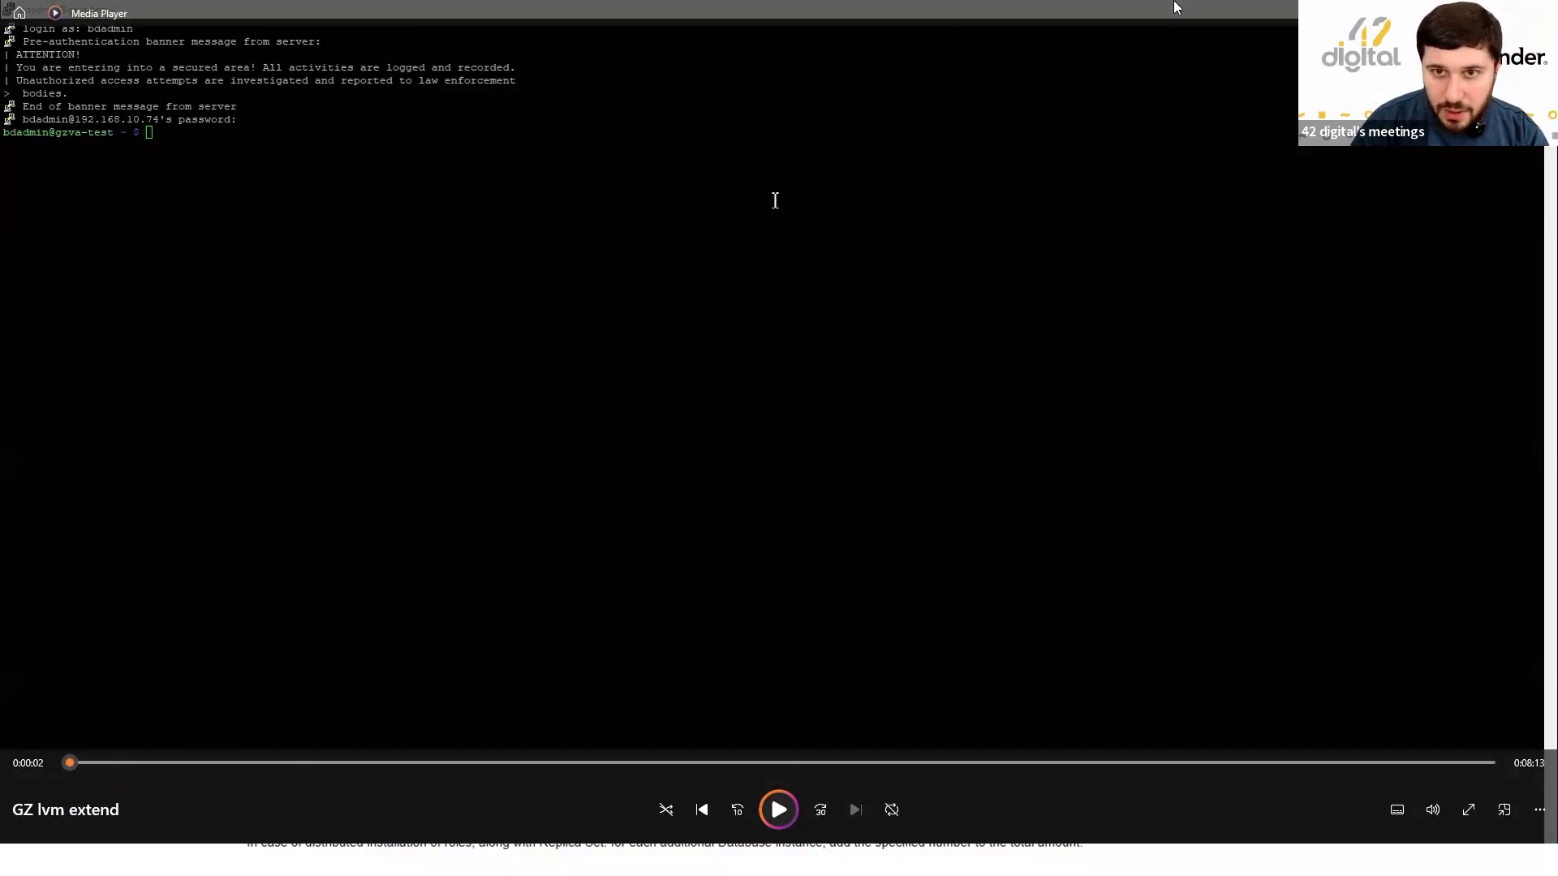
Maximize the video player and play the recorded root-shell fdisk -l session showing the 128 GiB disk.
drag(1229, 12, 1229, 39)
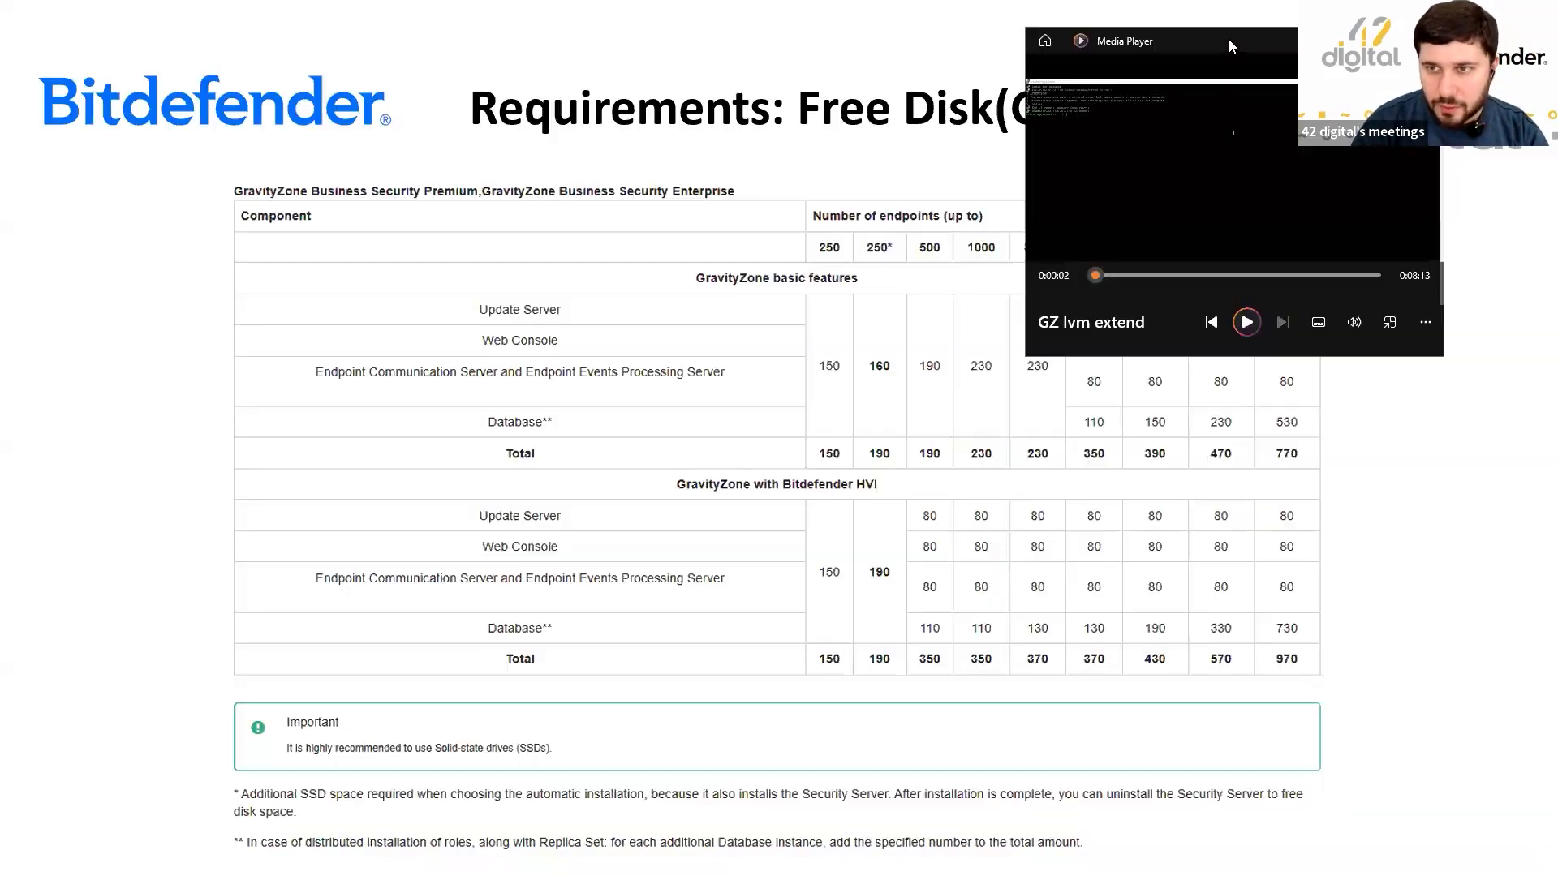
double_click(1228, 39)
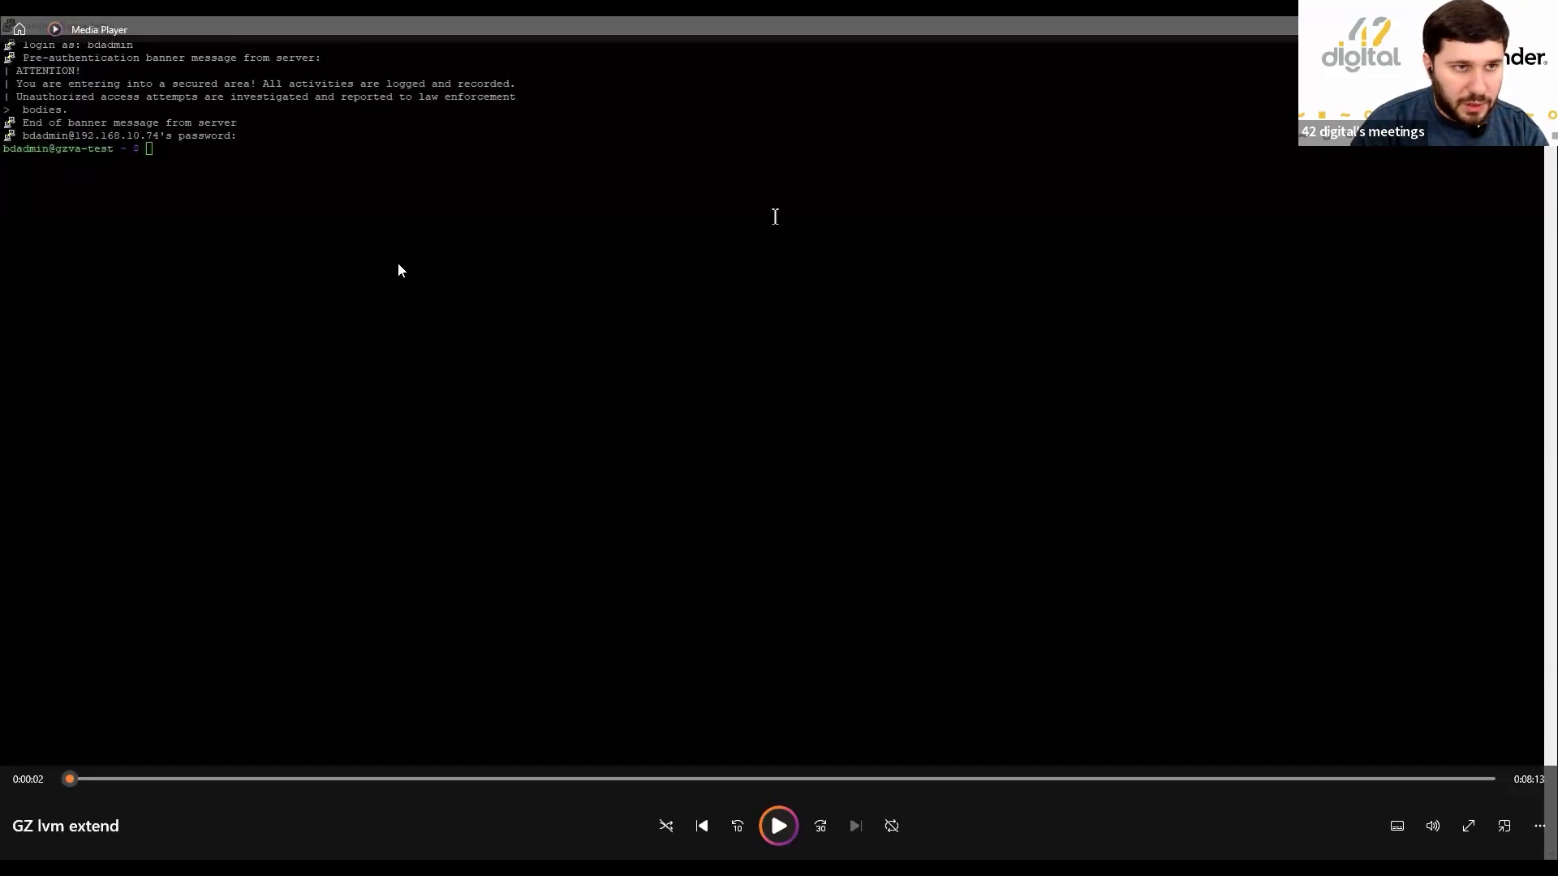
click(783, 823)
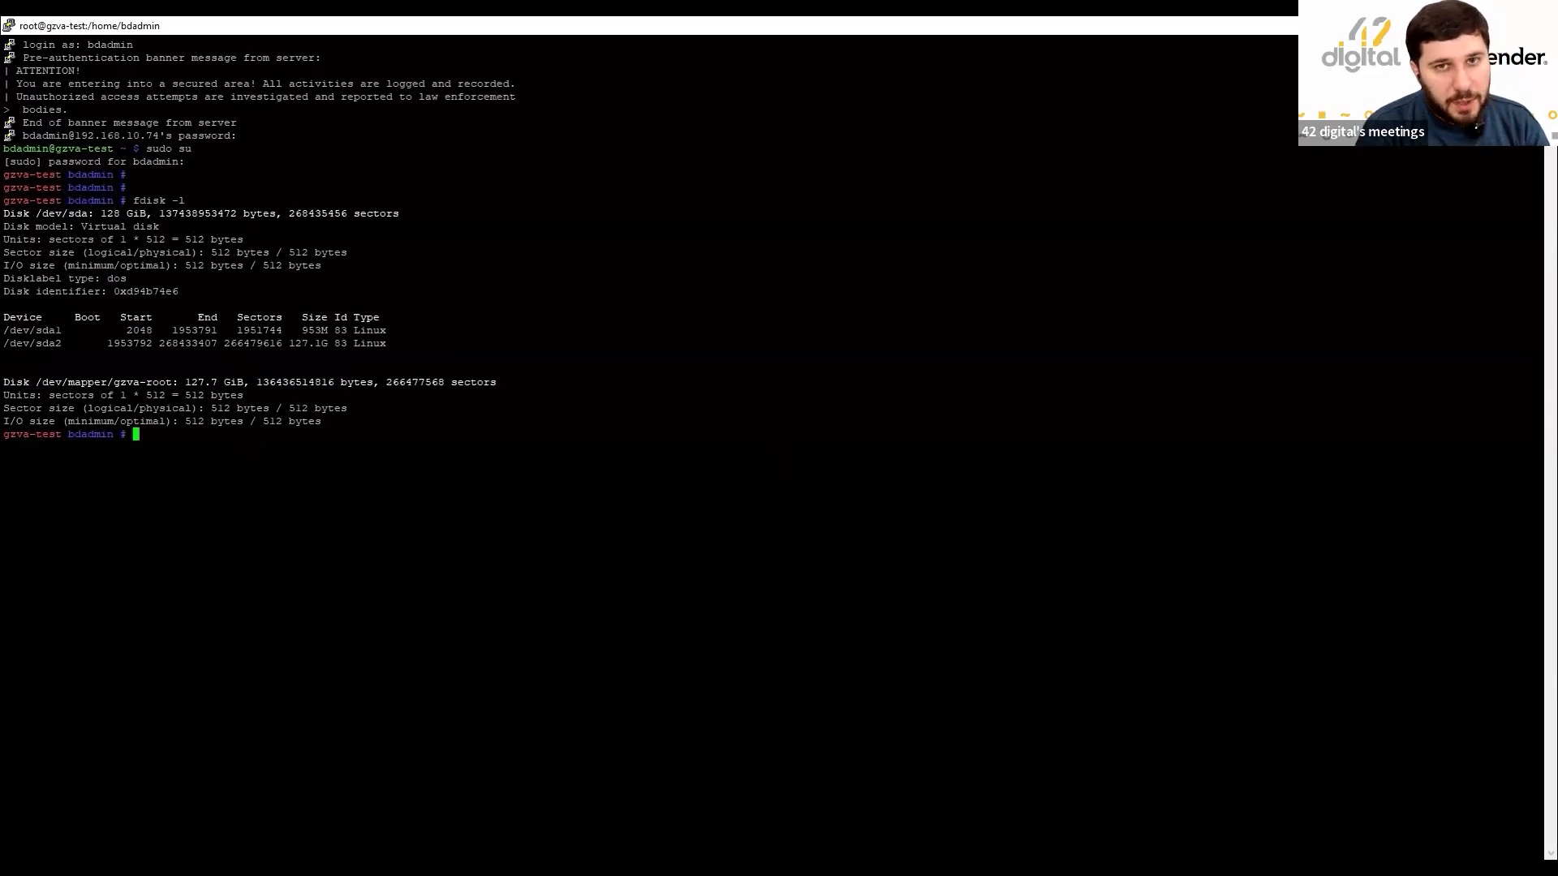
key(alt+Tab)
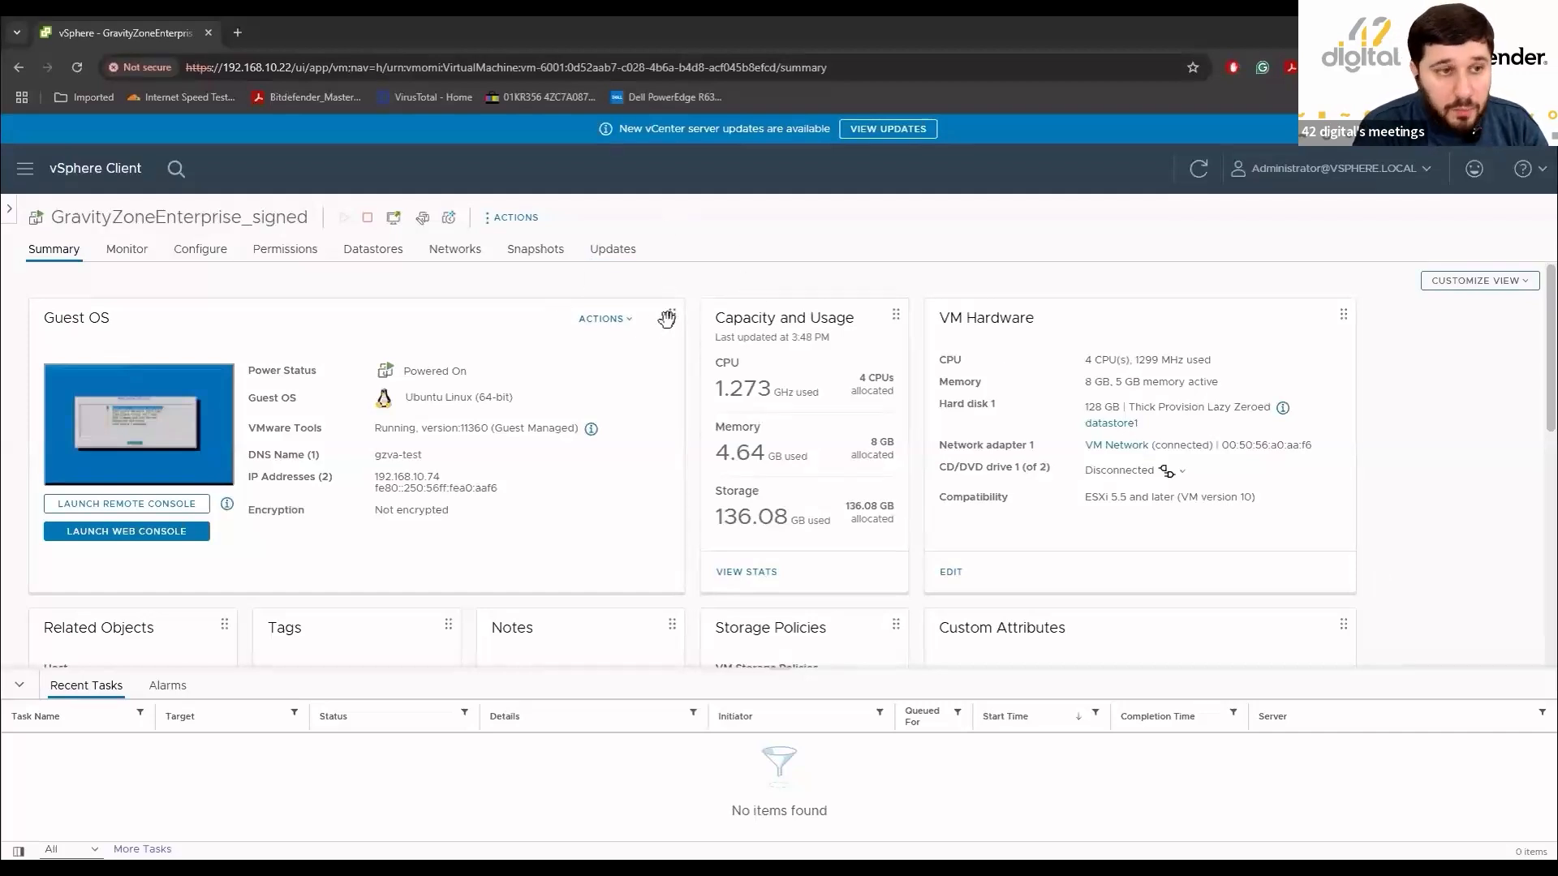
Grow the GravityZoneEnterprise_signed VM's Hard disk 1 from 128 to 300 GB in Edit Settings.
click(489, 220)
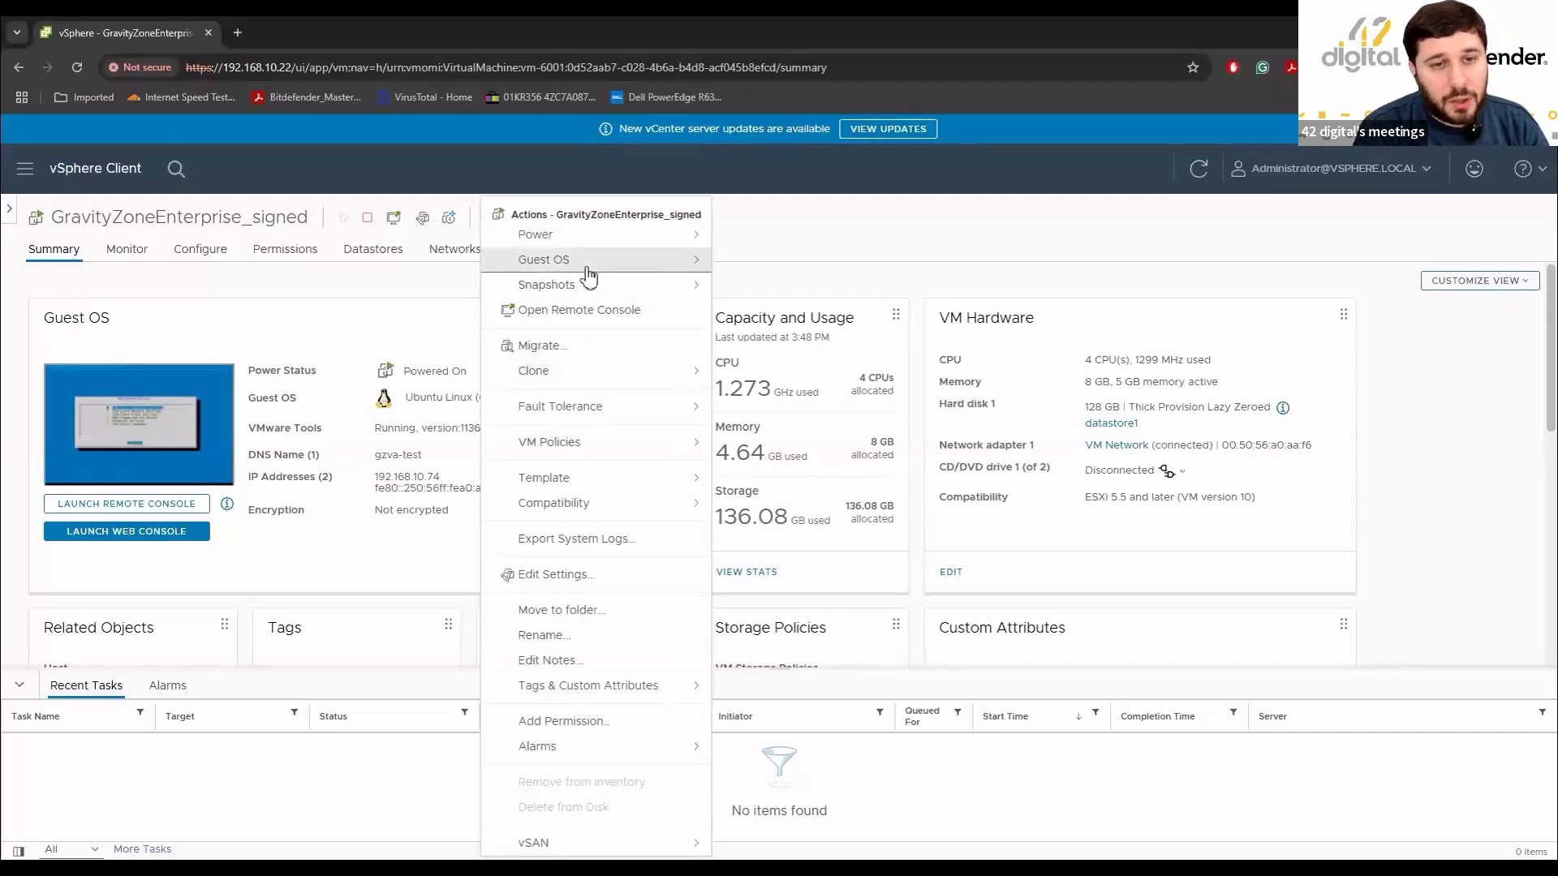
click(618, 580)
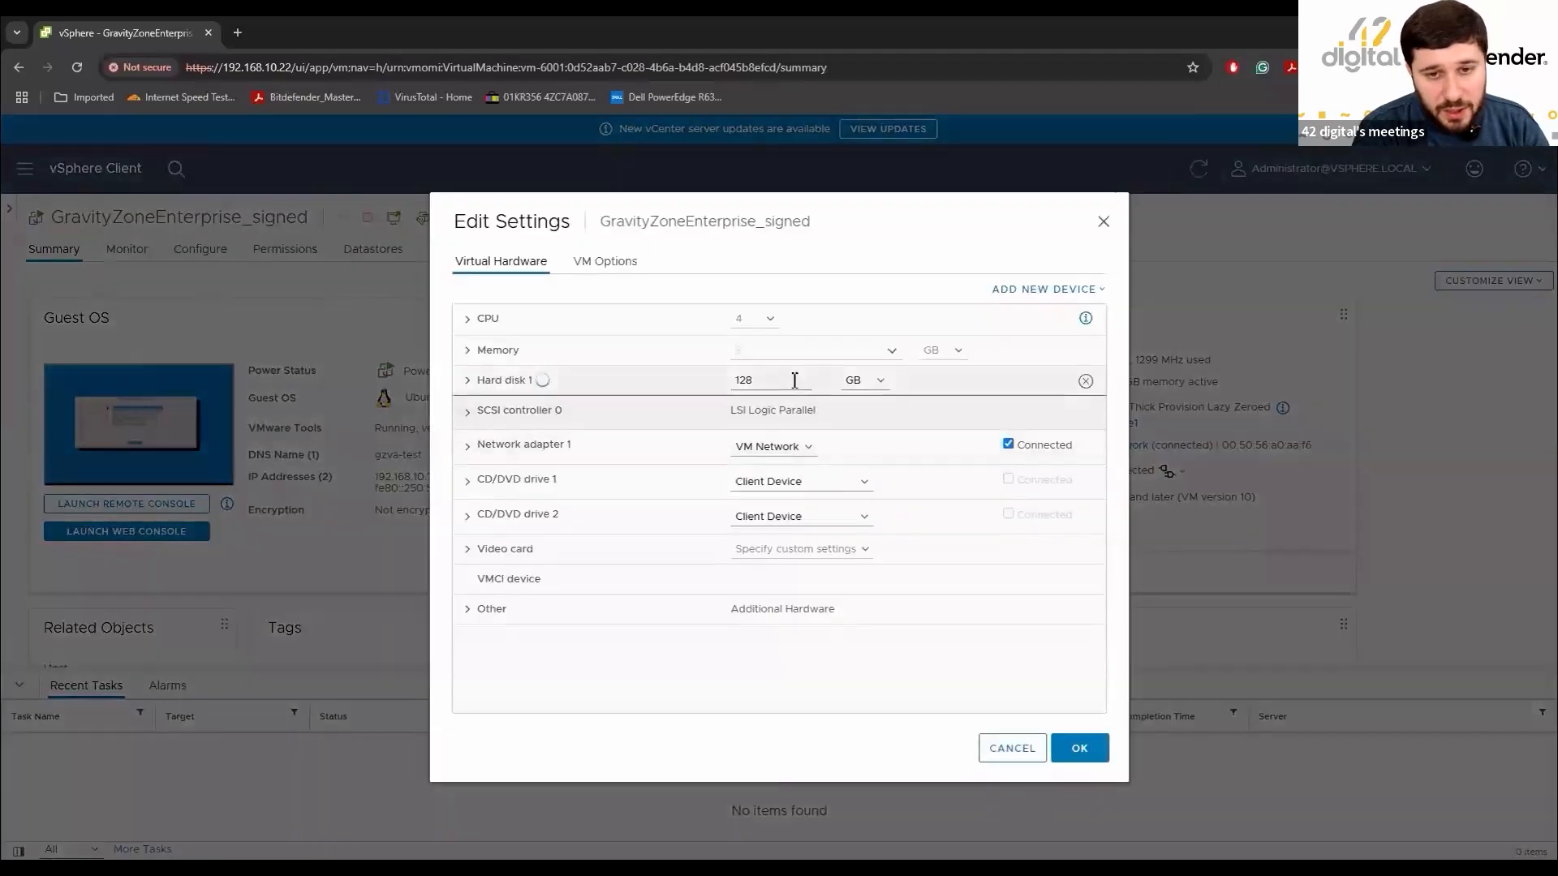
double_click(737, 381)
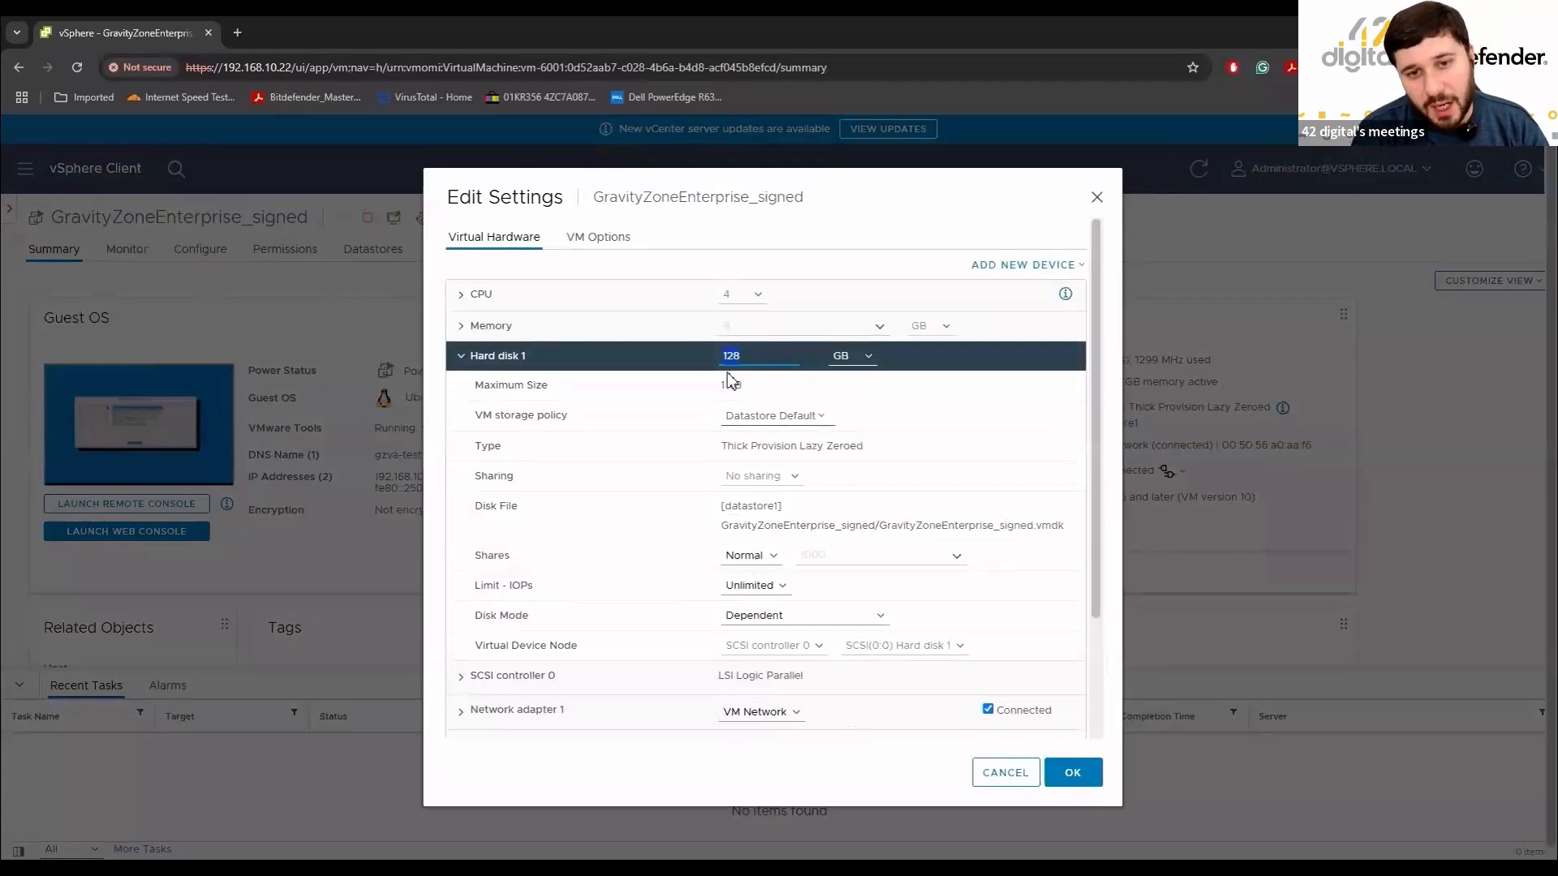
text(300)
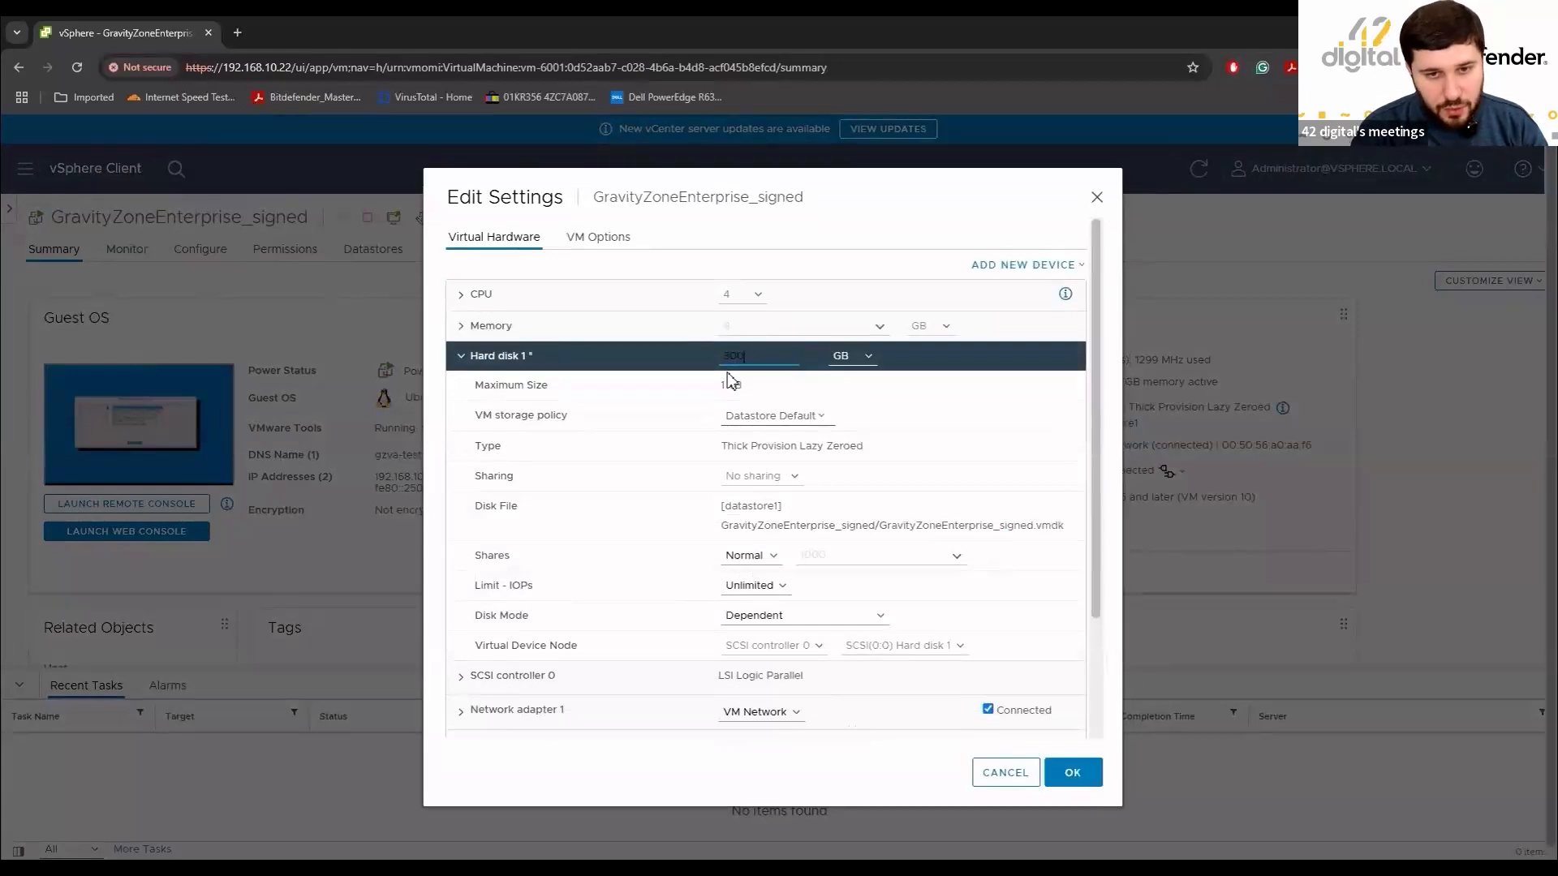
click(1073, 773)
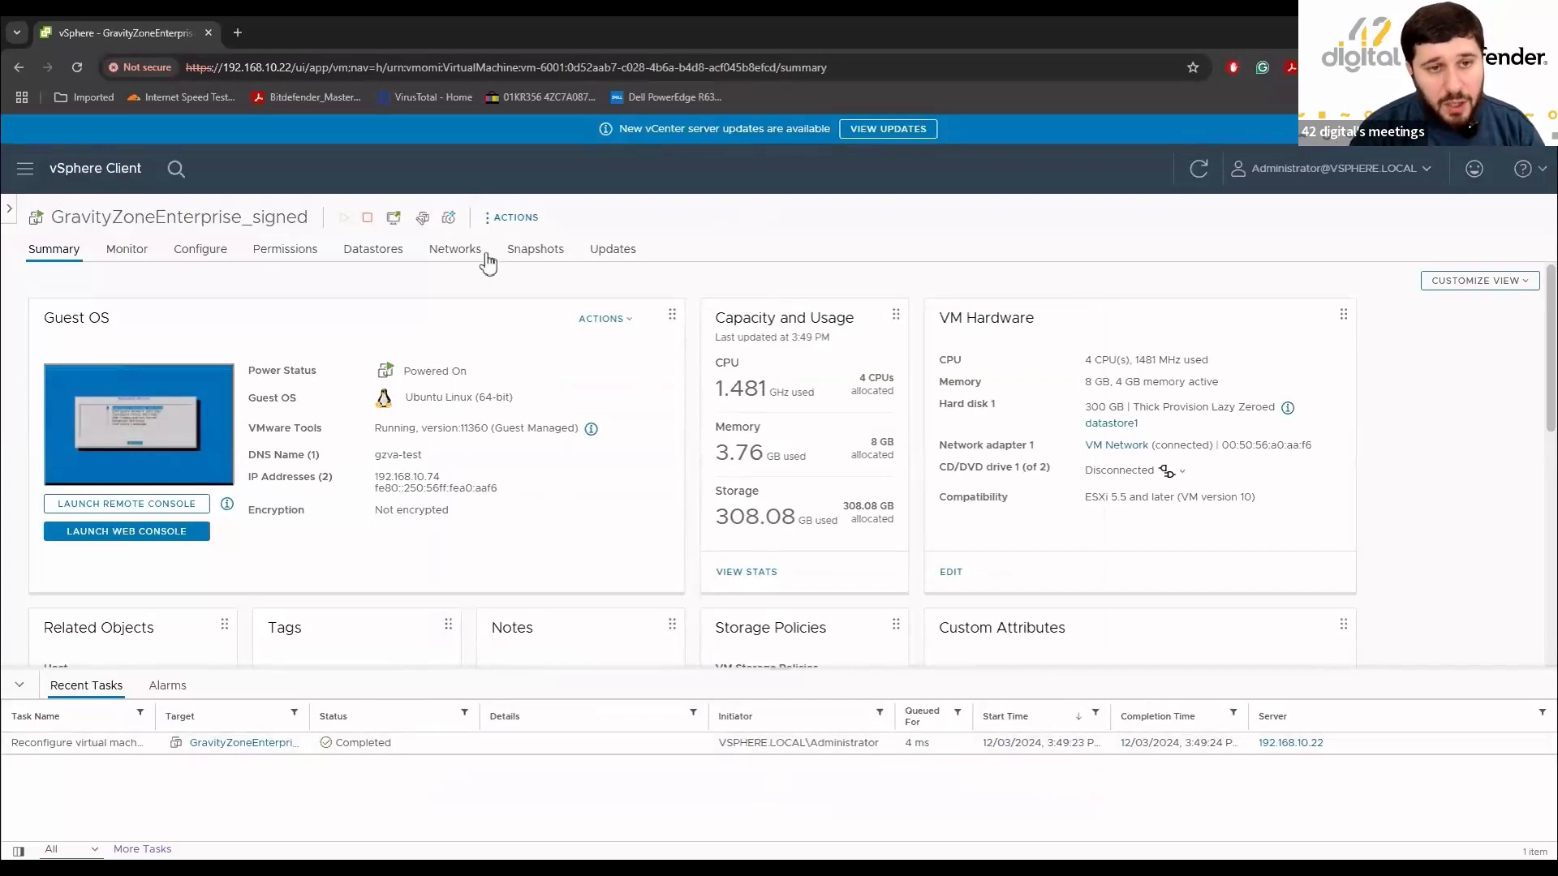
Run df -h and note the root filesystem's used and available space.
key(alt+Tab)
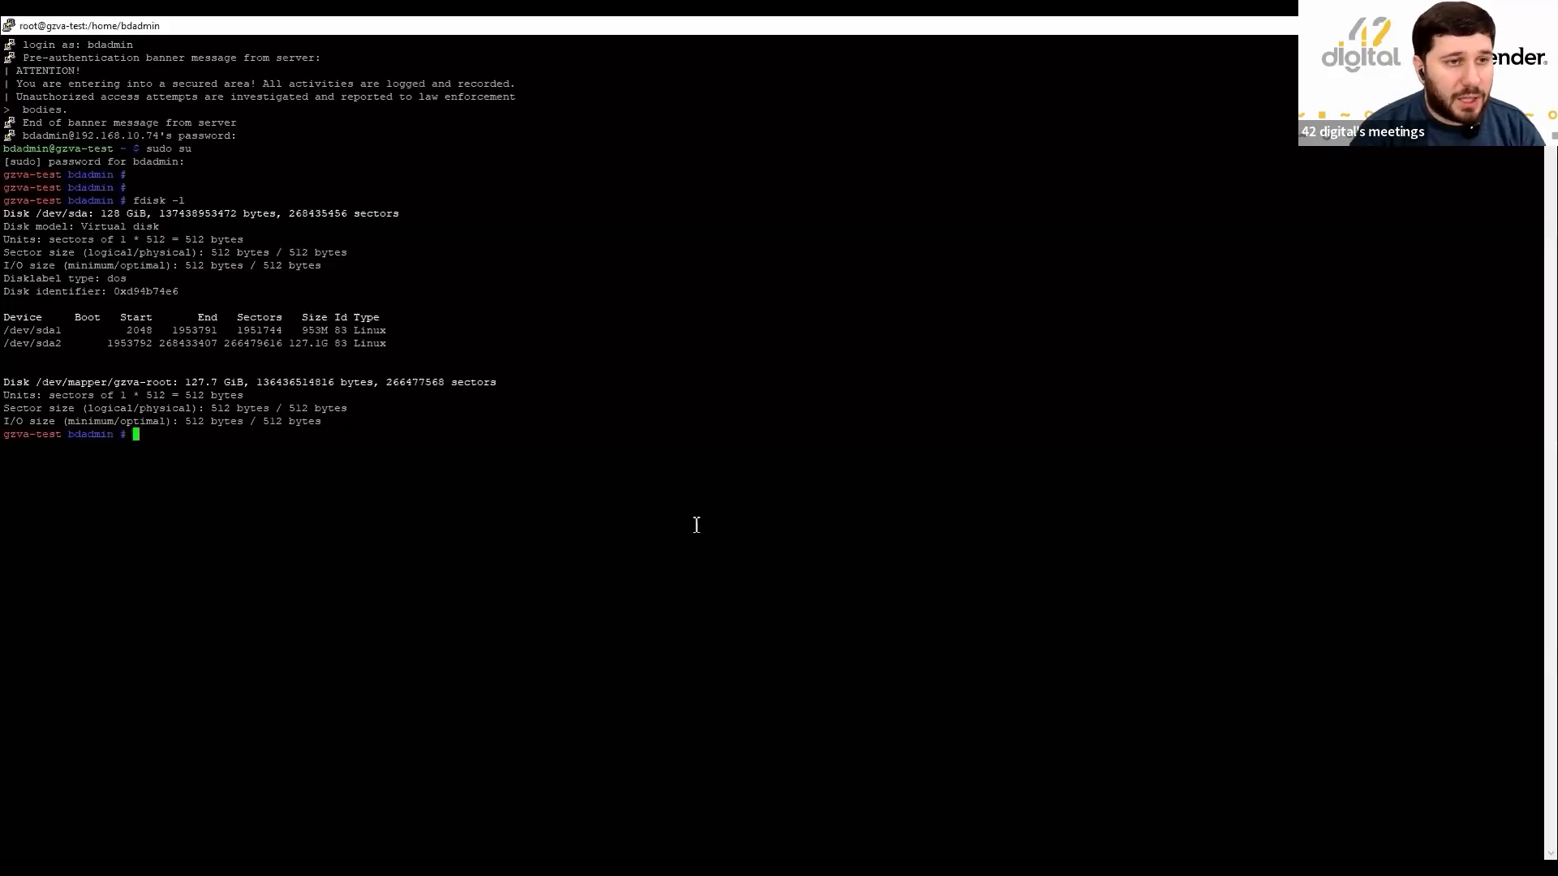
text(df -h)
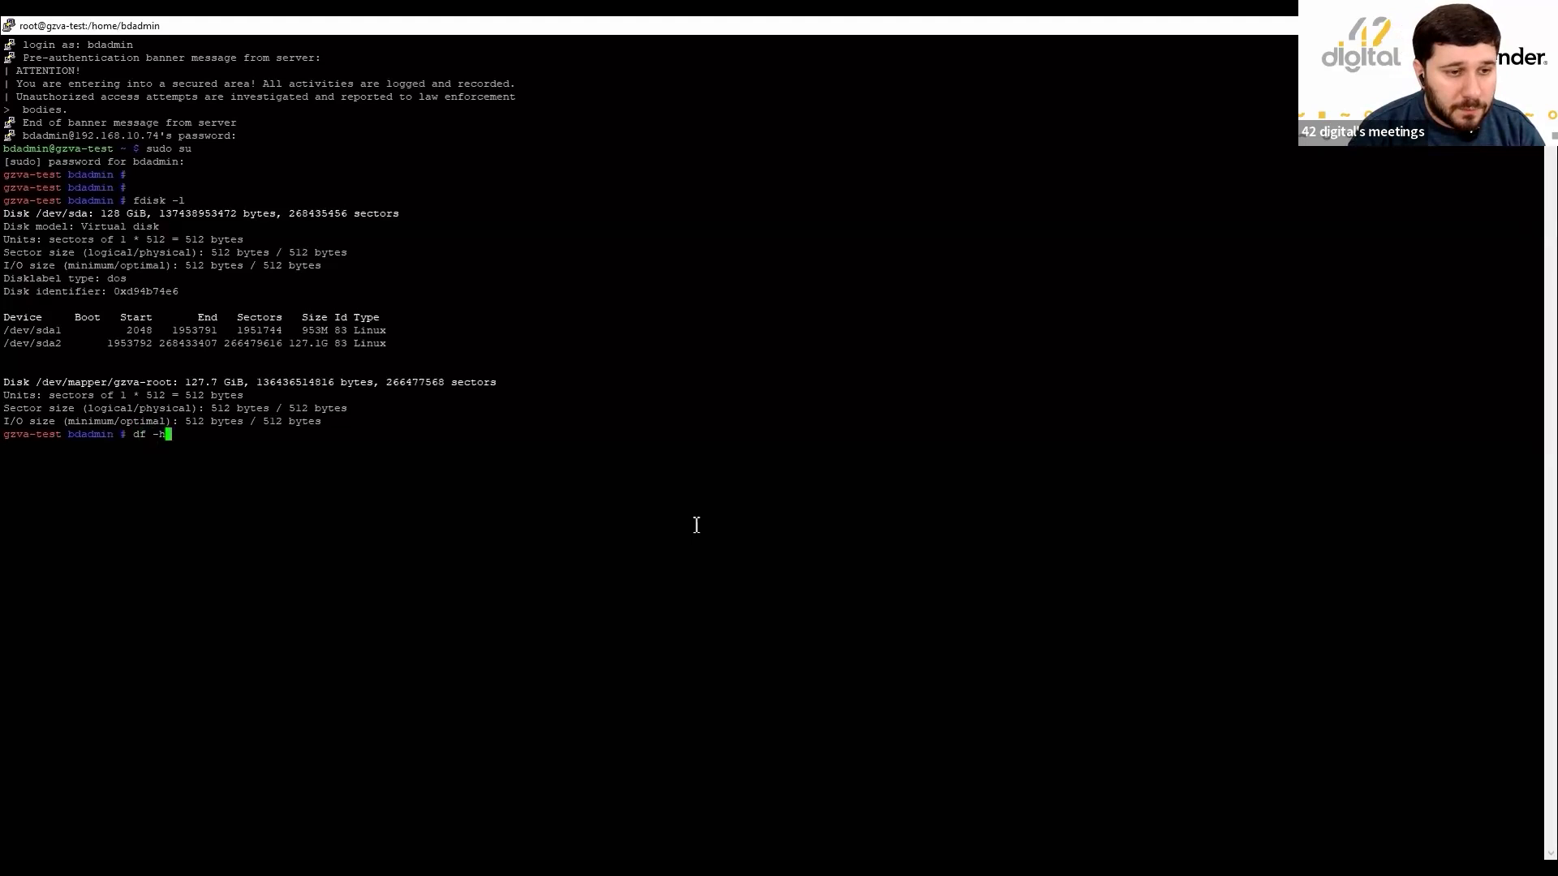
key(Return)
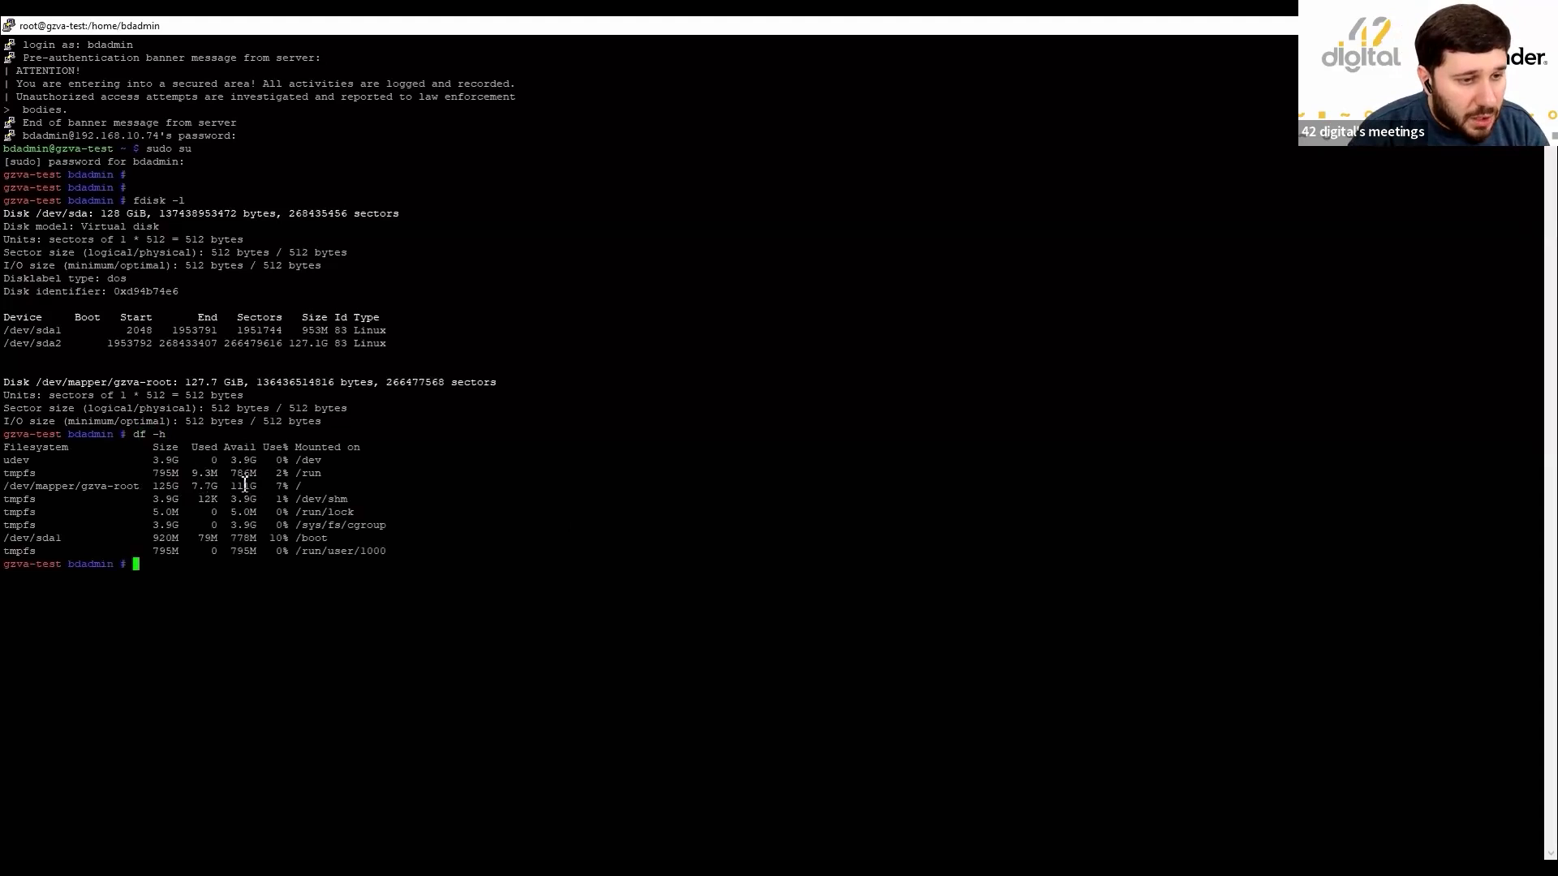
drag(192, 485, 262, 487)
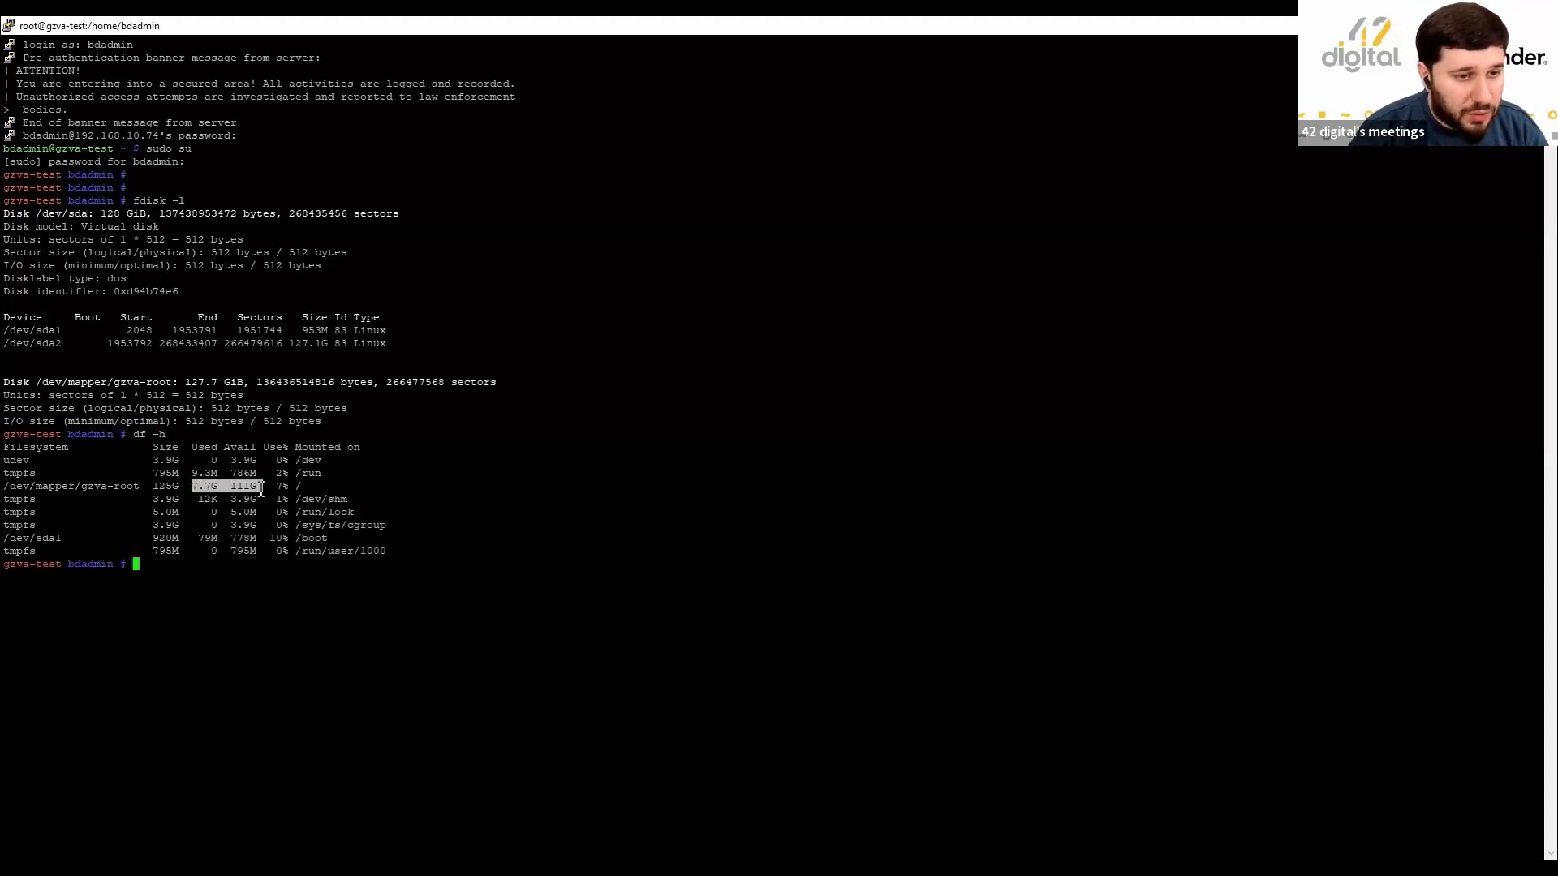
click(168, 500)
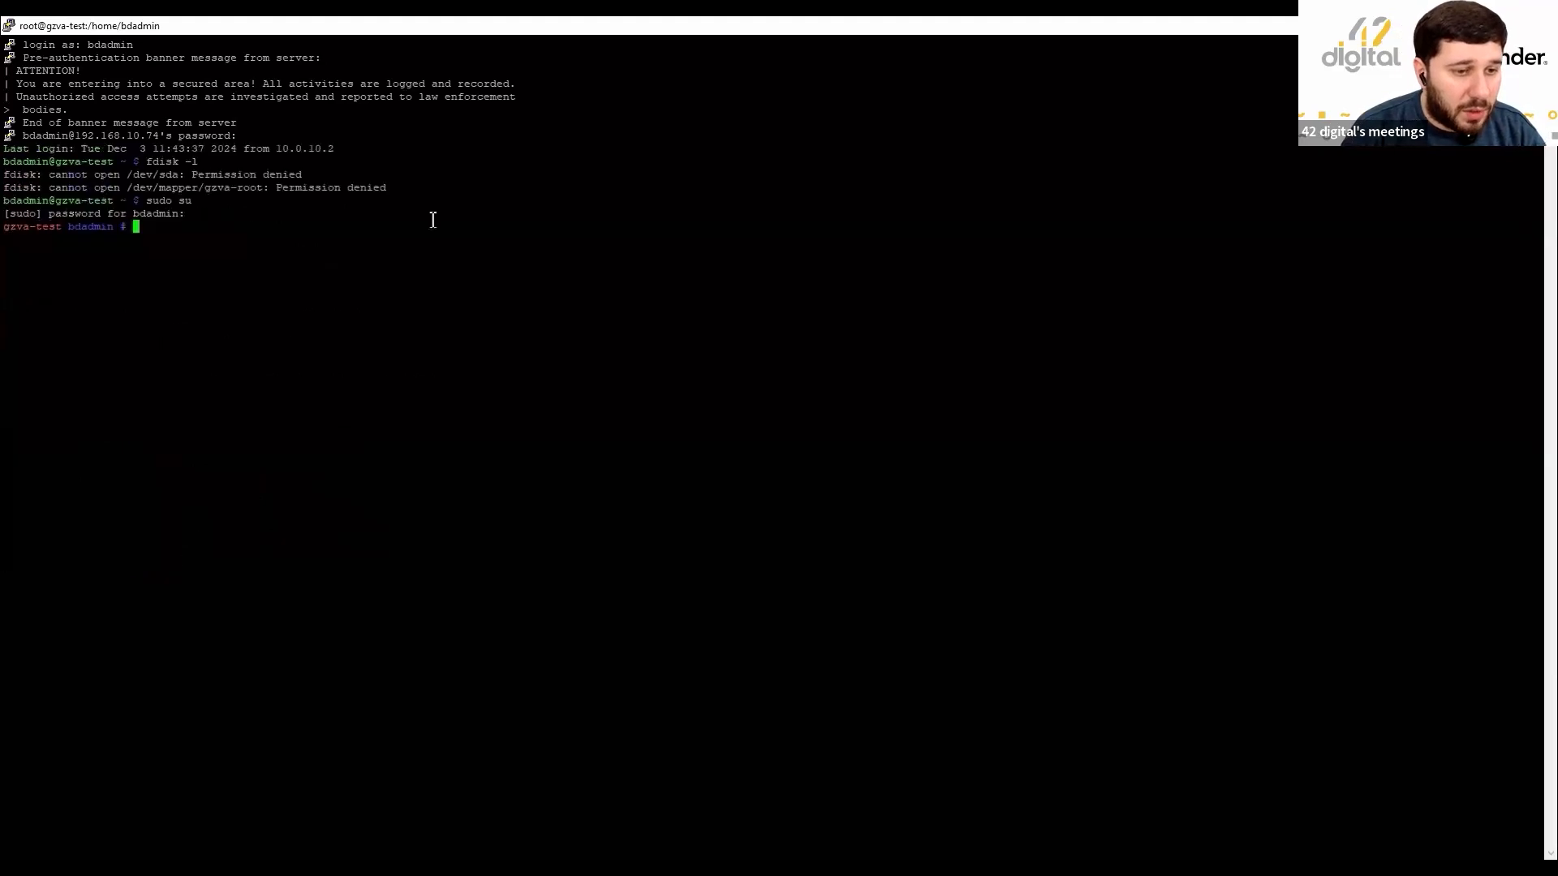
Confirm with fdisk -l that /dev/sda is 300 GiB while df -h still shows root at 125G.
text(fdis)
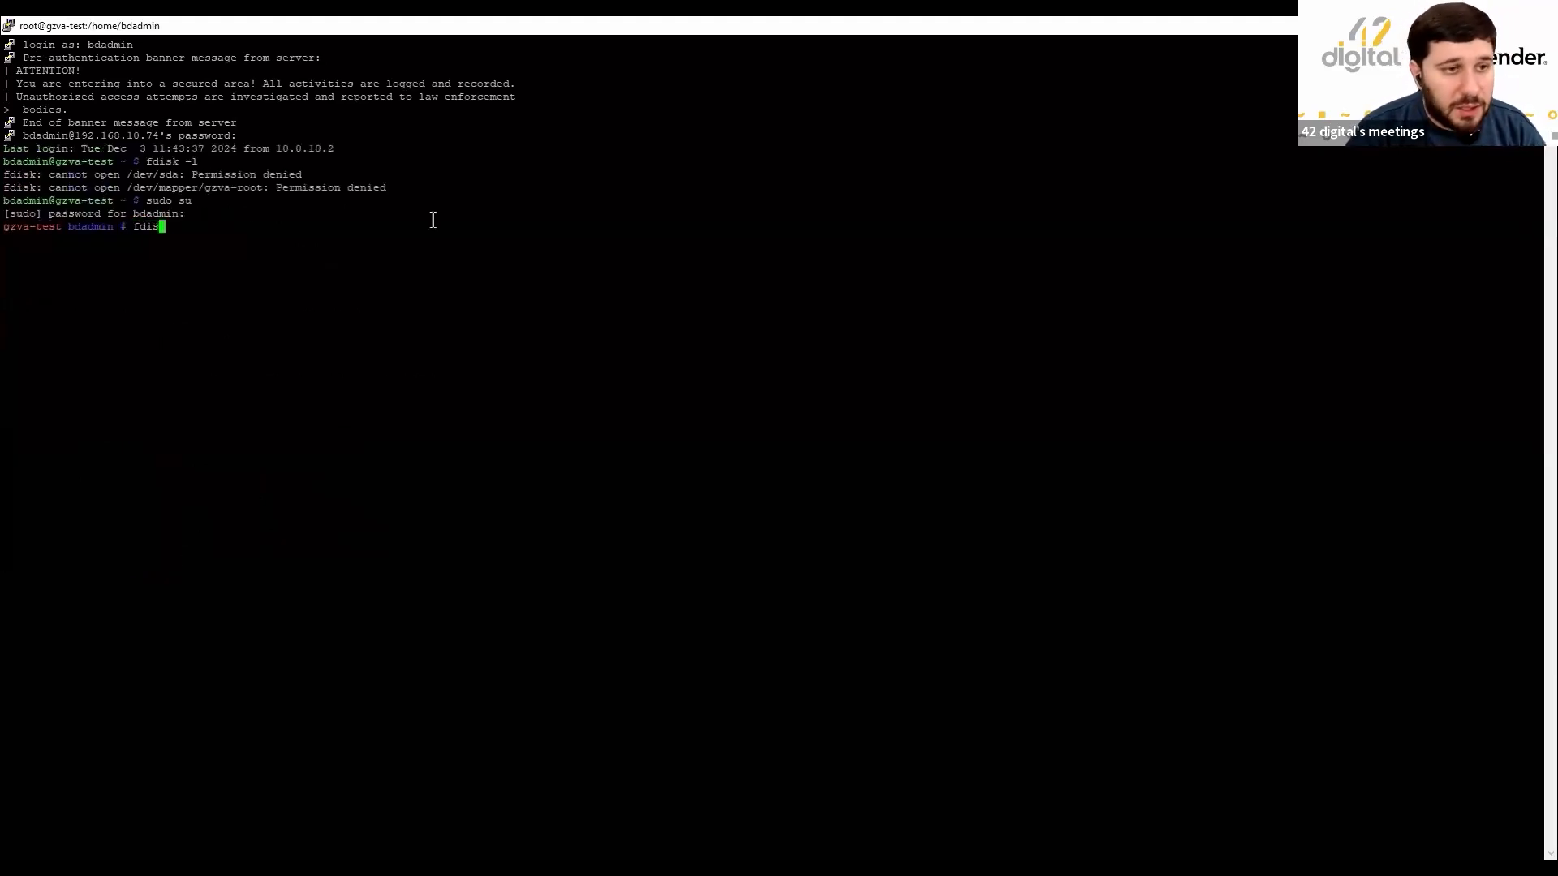
text(k -l)
key(Return)
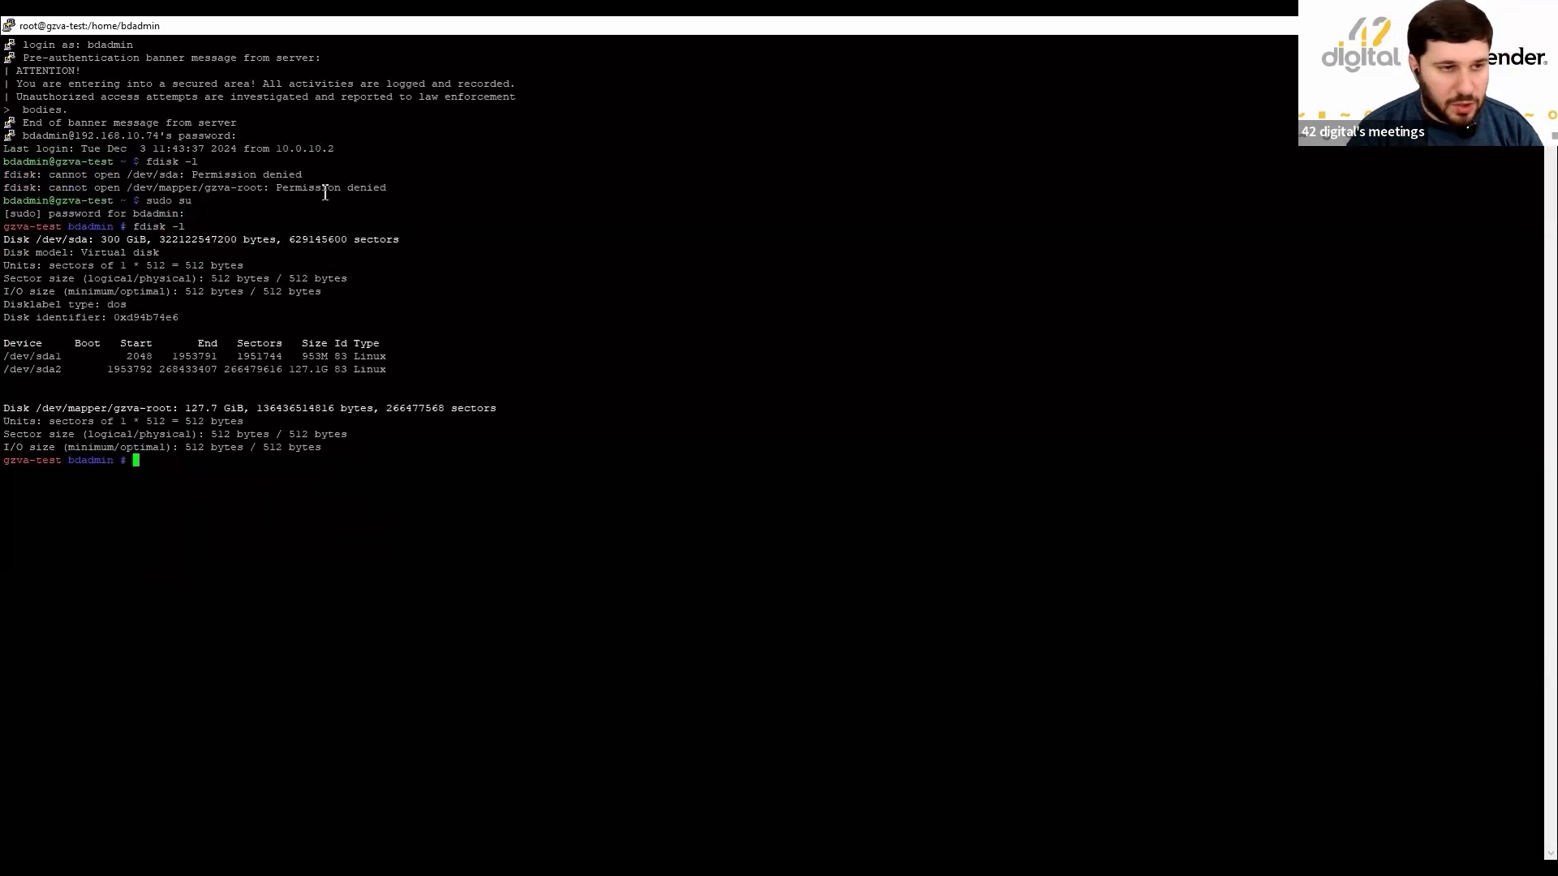
drag(3, 240, 399, 243)
click(501, 291)
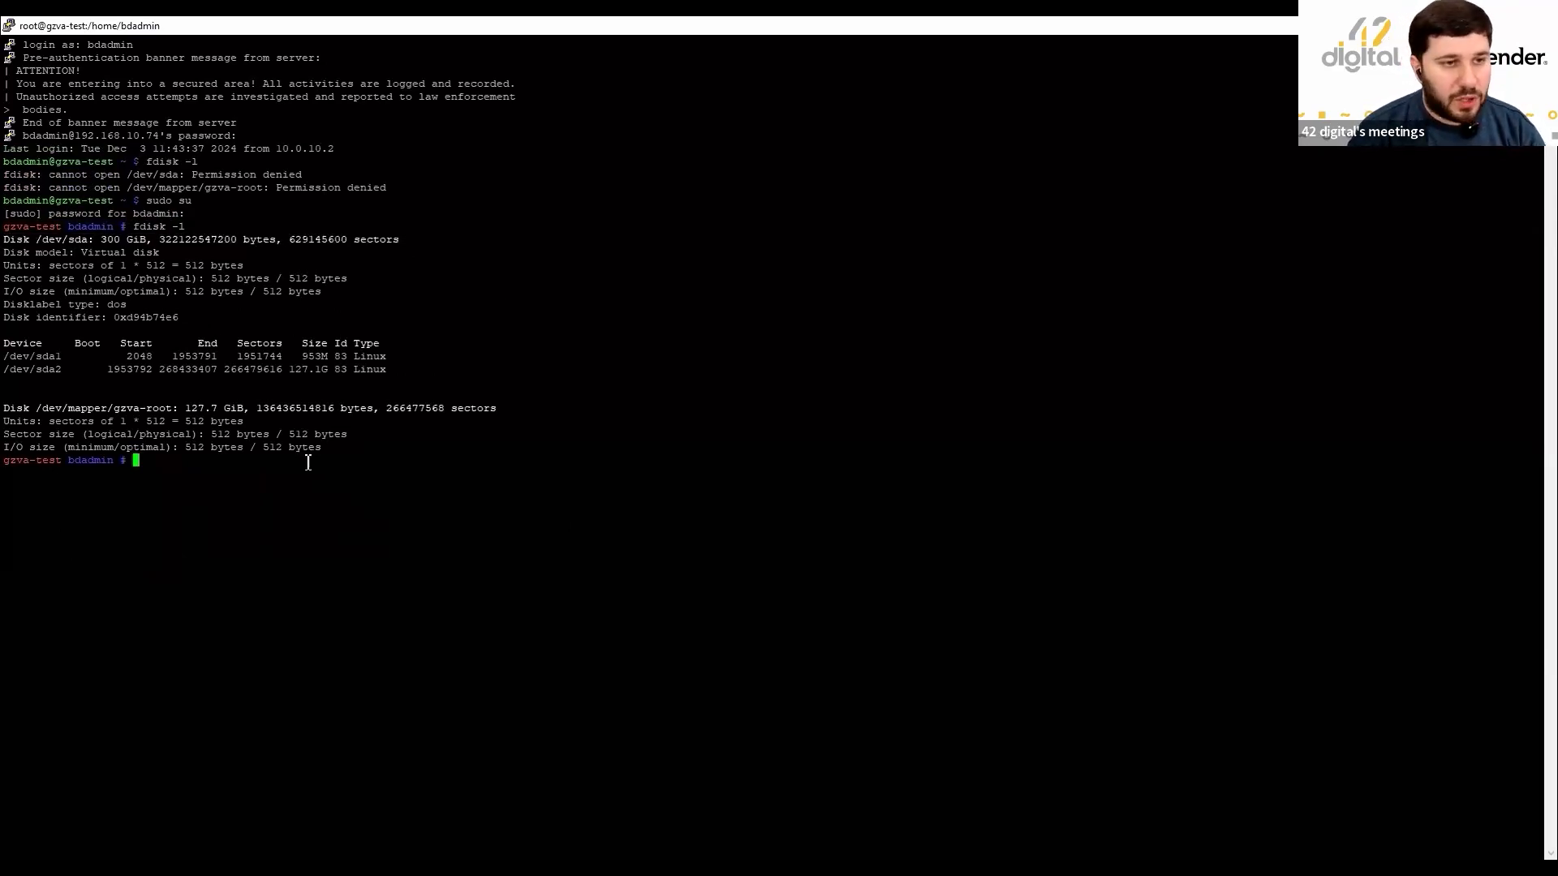
text(df -h)
key(Return)
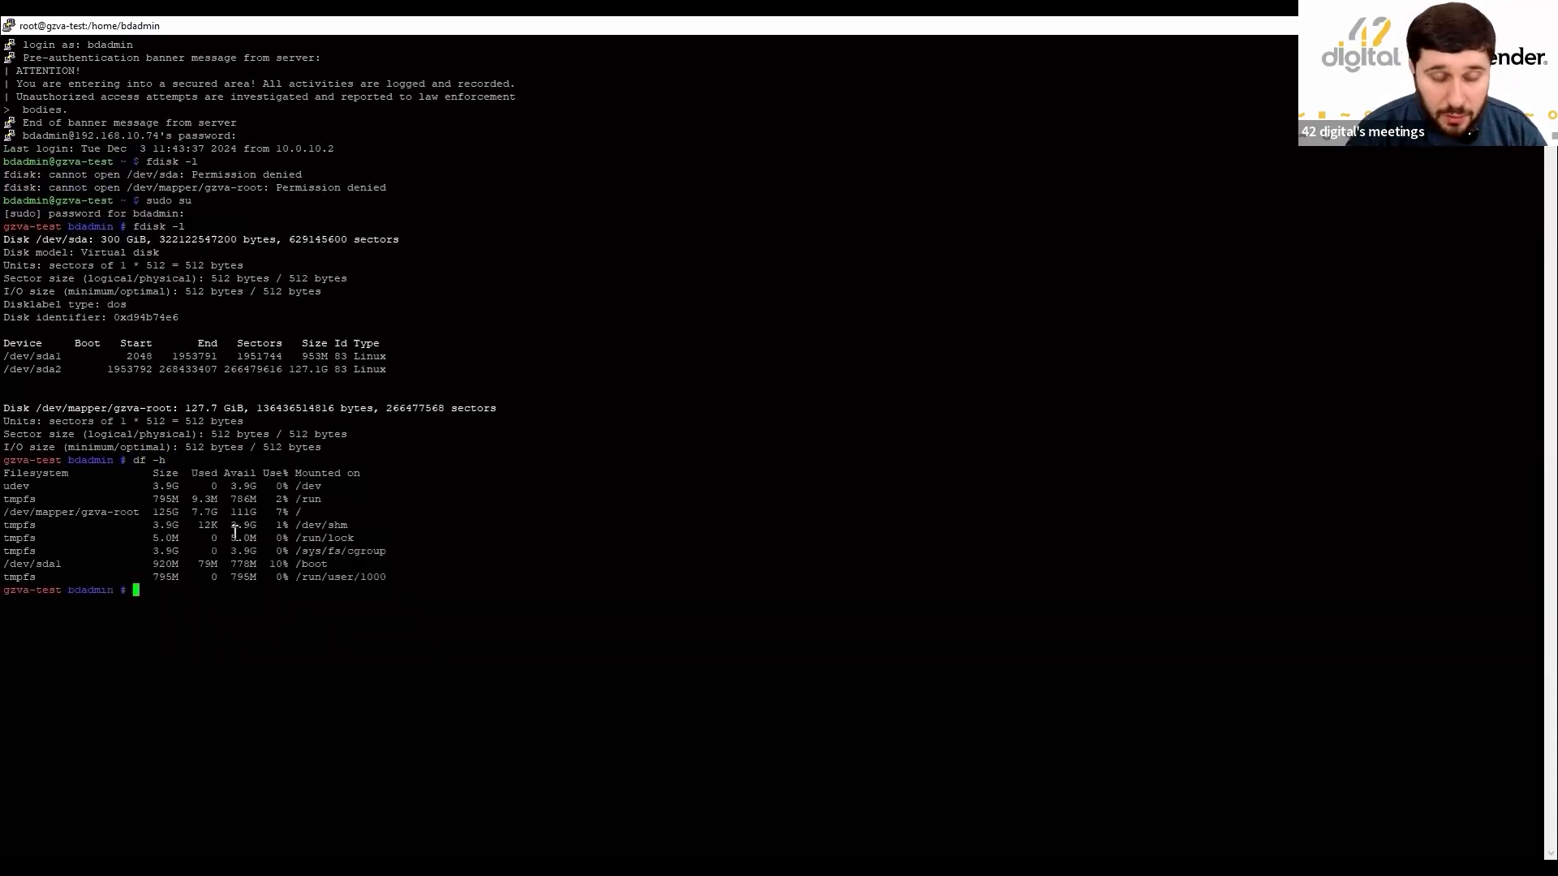
drag(159, 513, 267, 516)
Start fdisk on /dev/sda and list its command help with m.
click(470, 512)
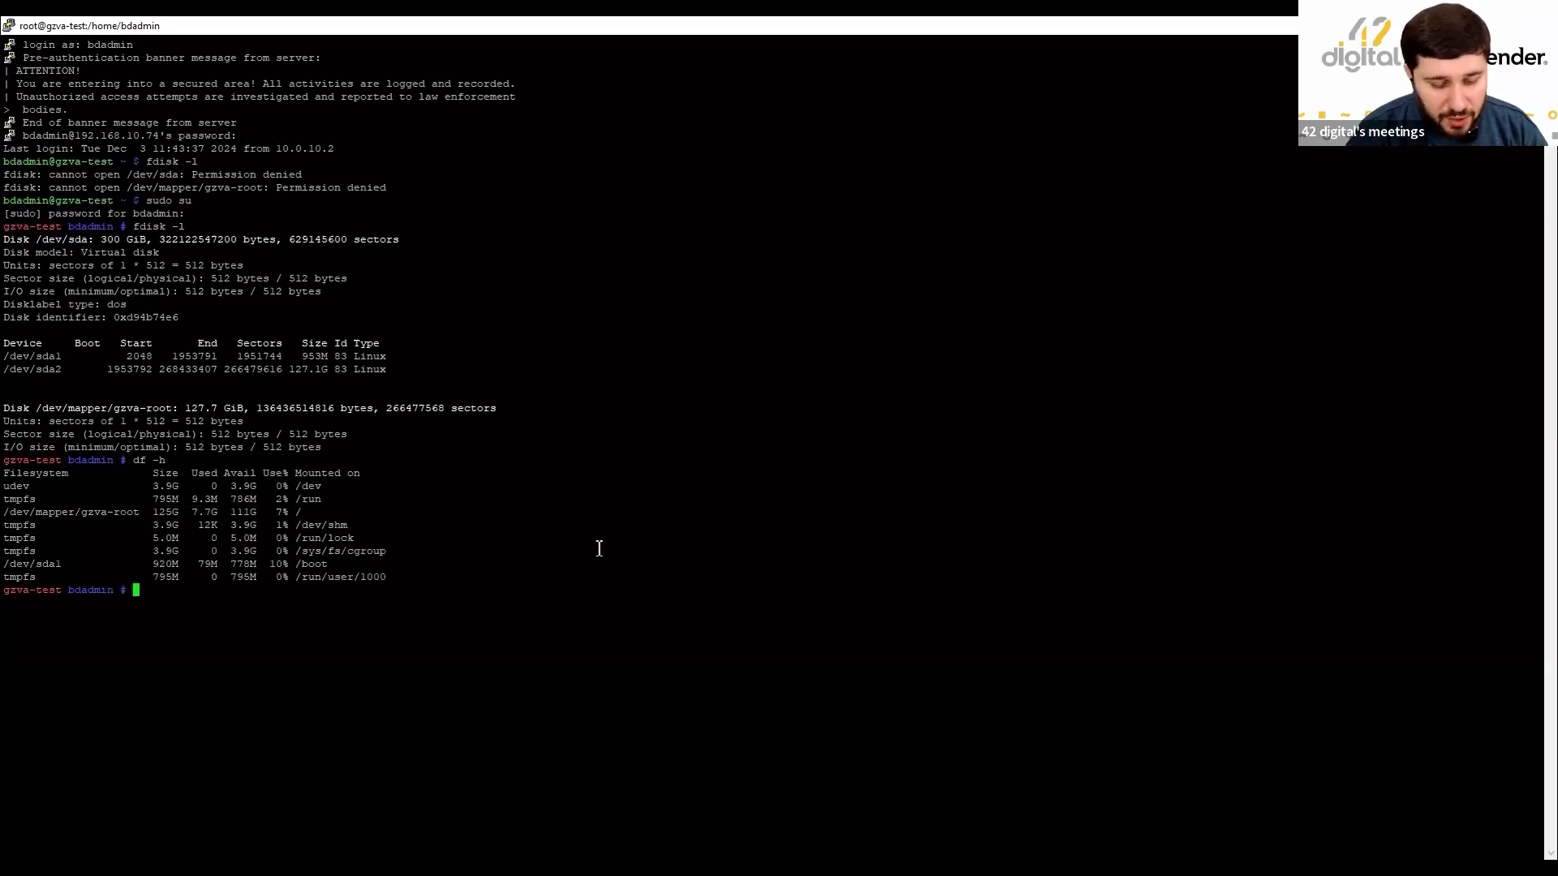
text(fdisk )
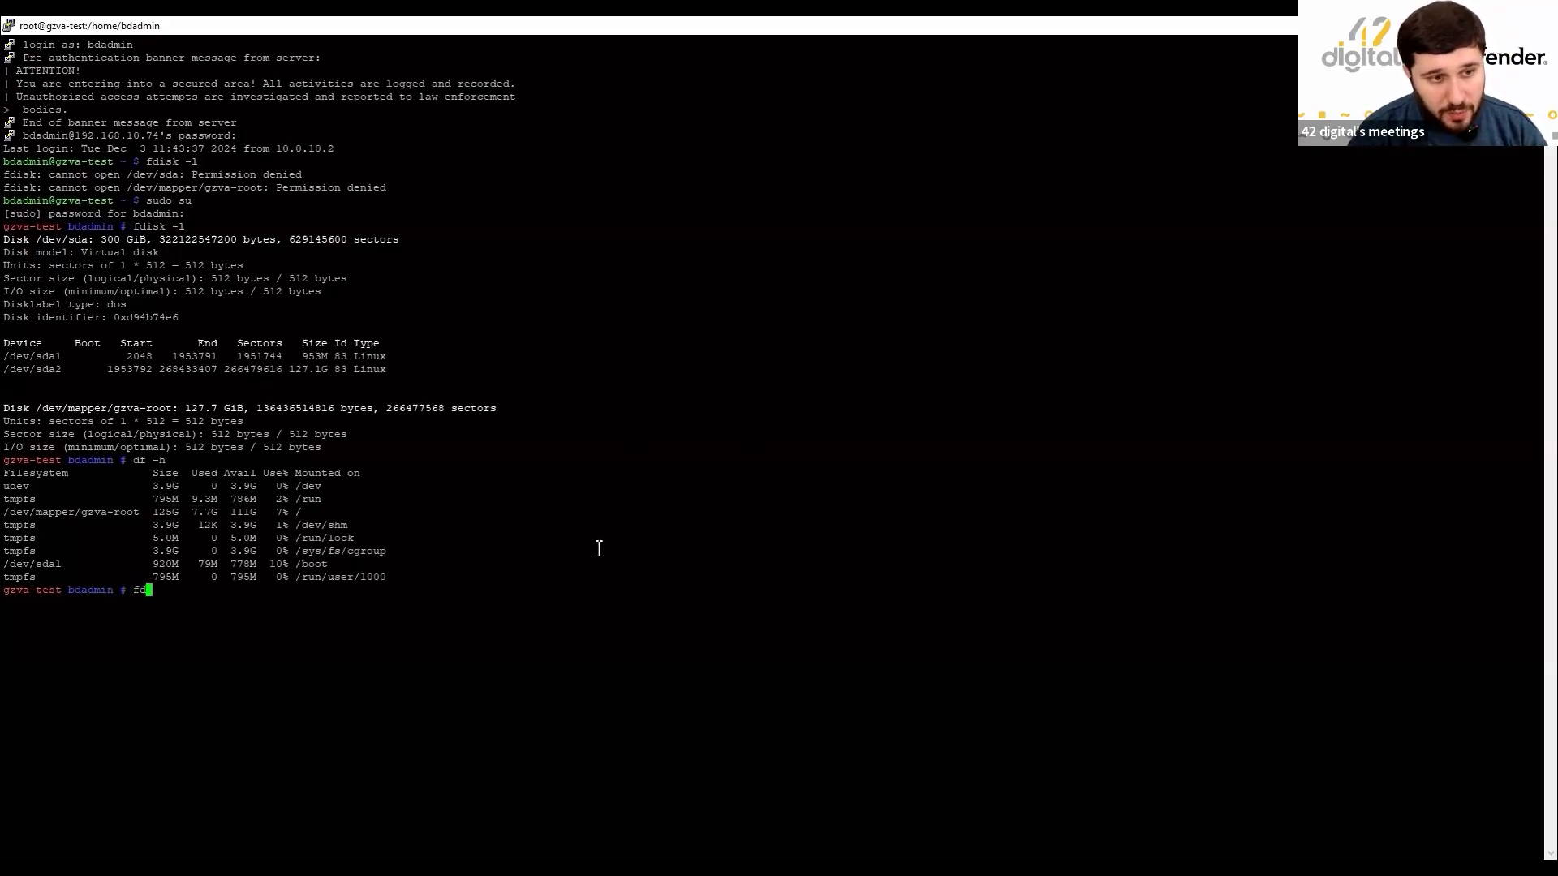
text(/de)
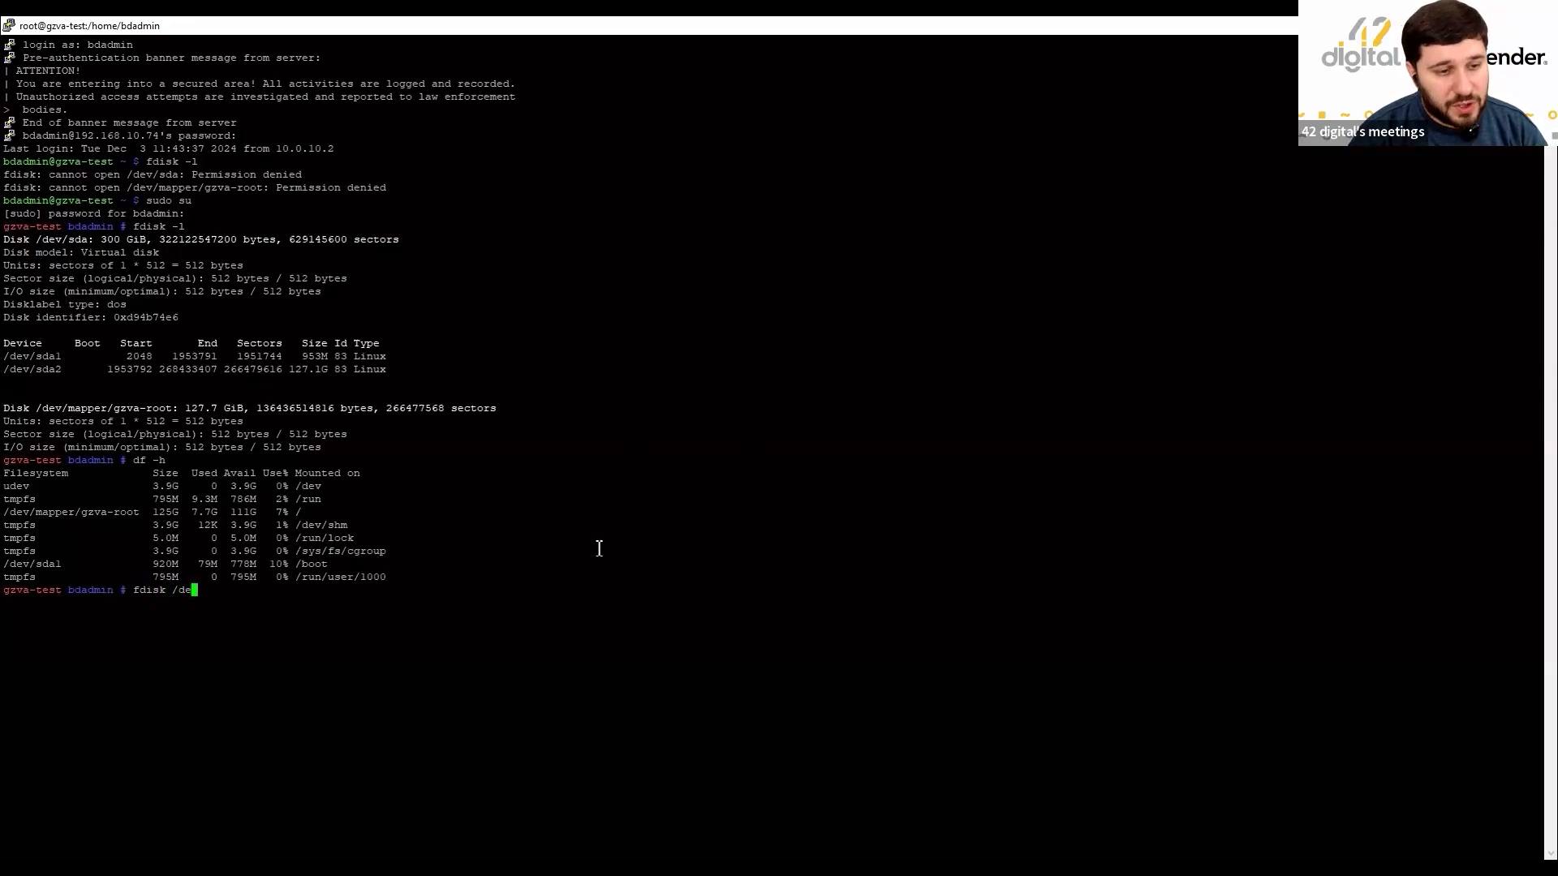
text(v/sda)
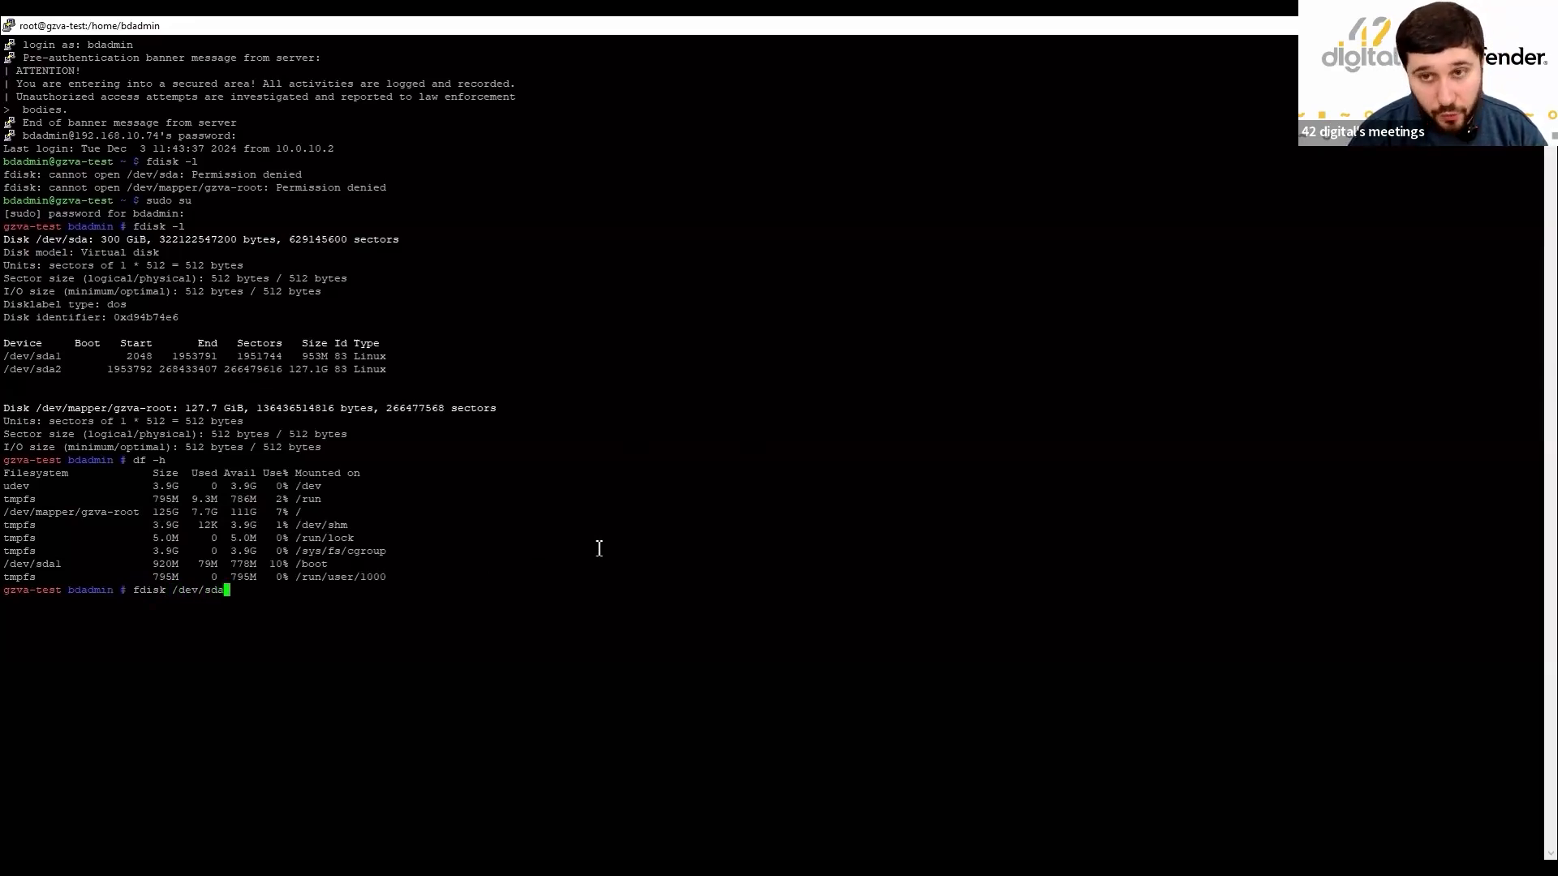
key(Return)
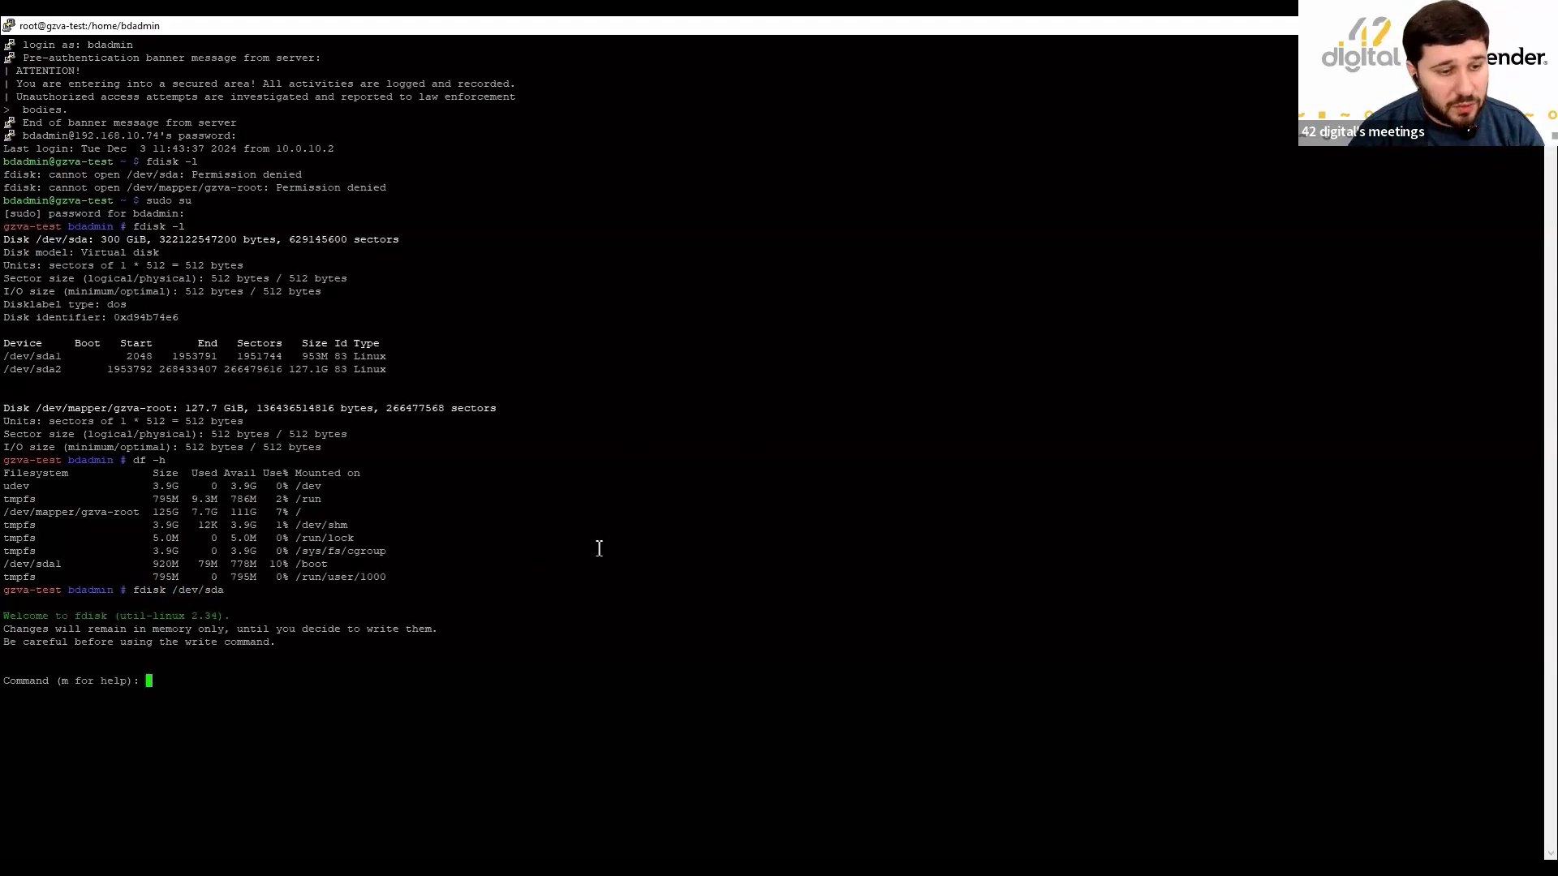
text(m)
key(Return)
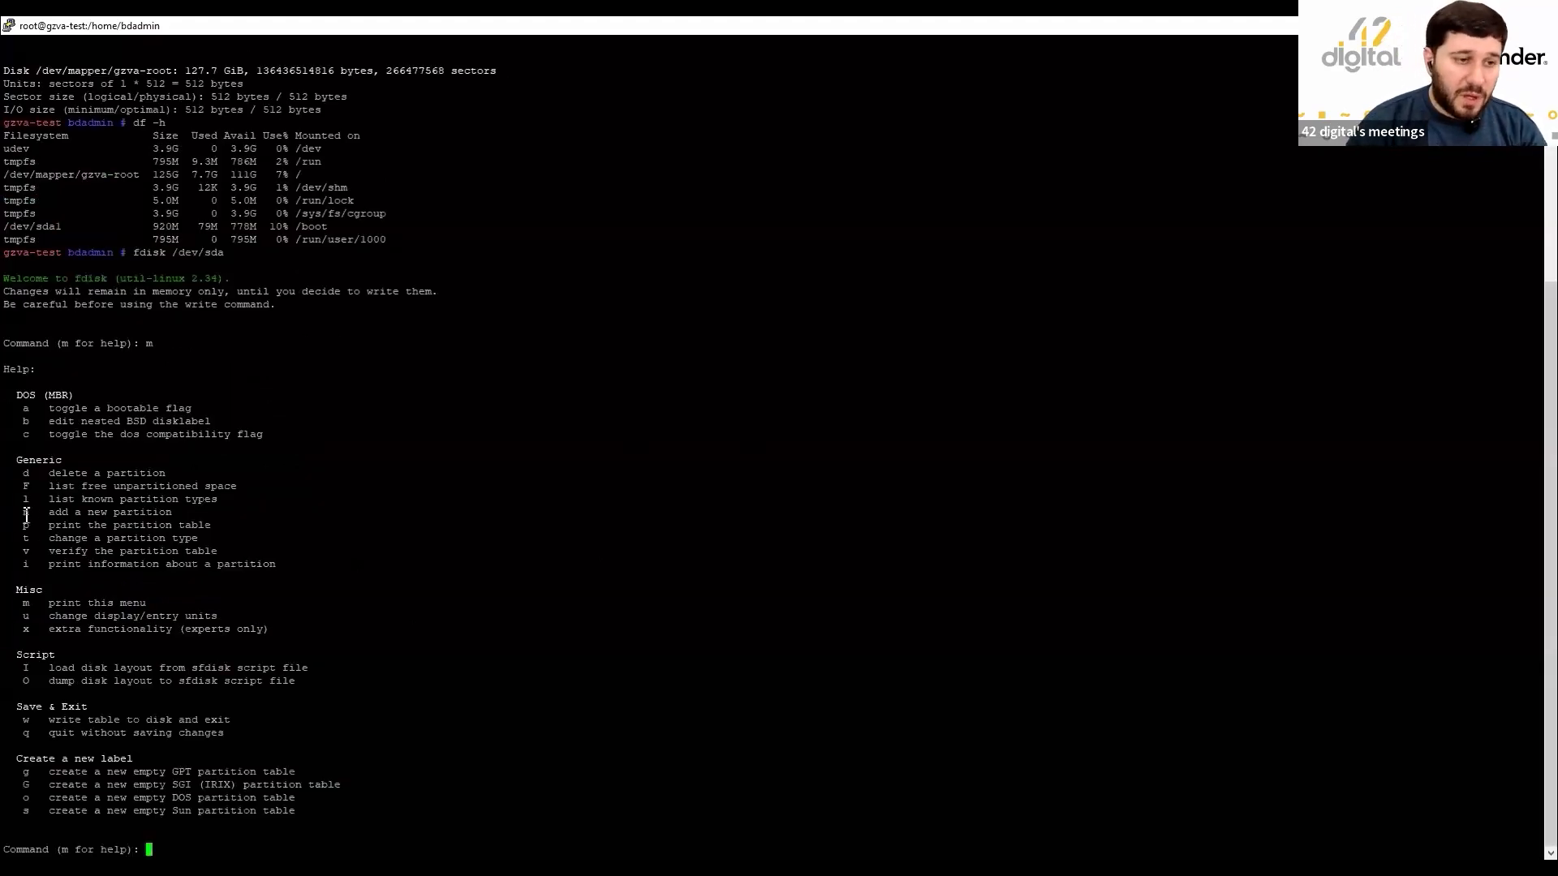
Begin a new partition with n, pausing and then resuming the GZ lvm extend recording.
text(n)
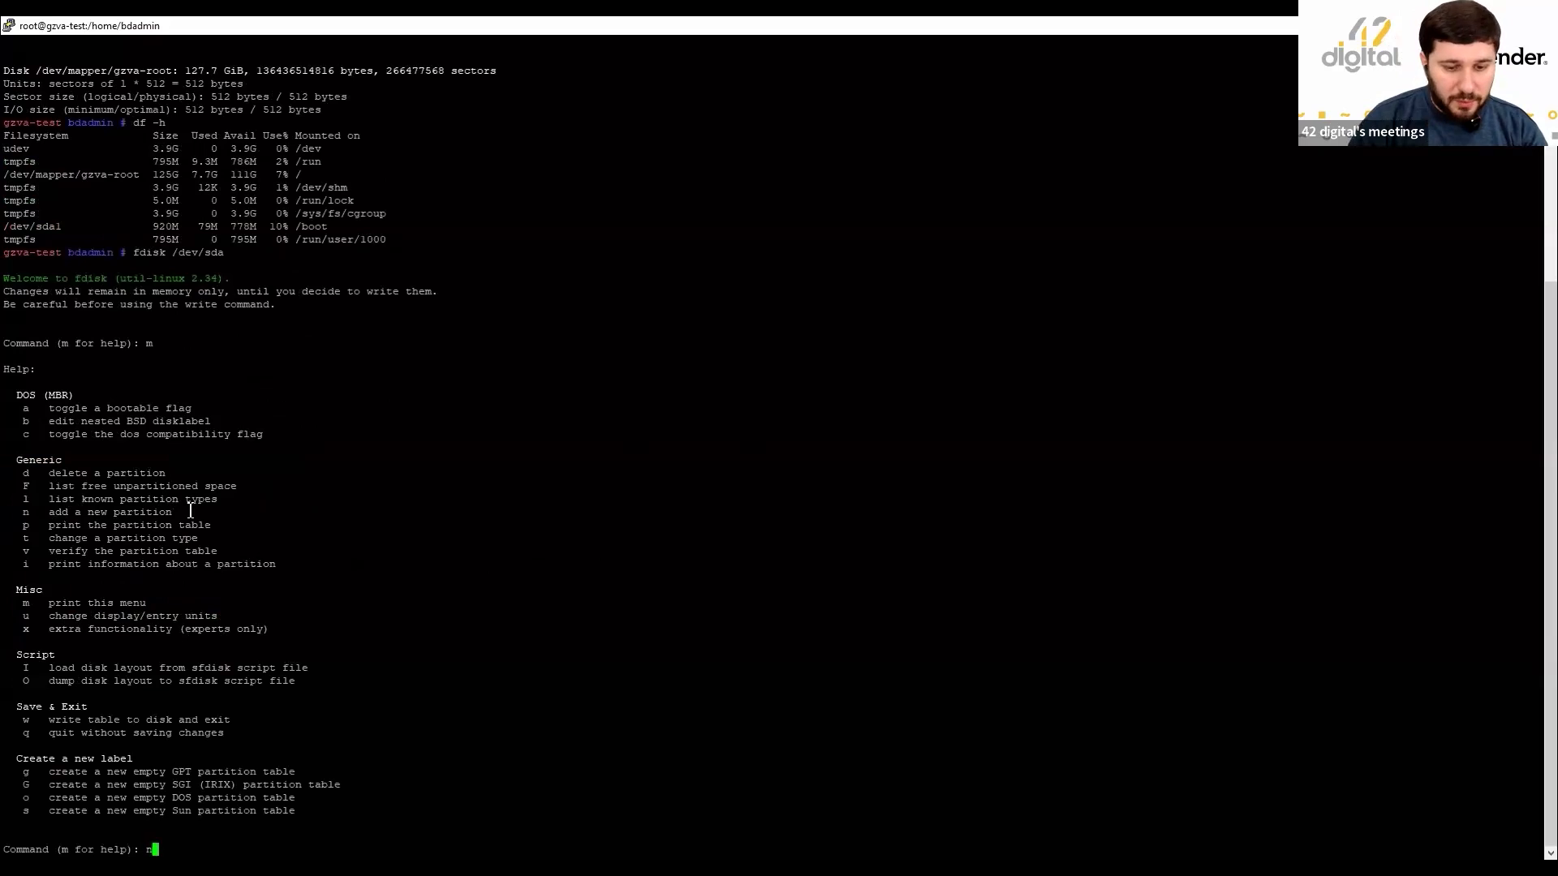
mouse_move(1043, 801)
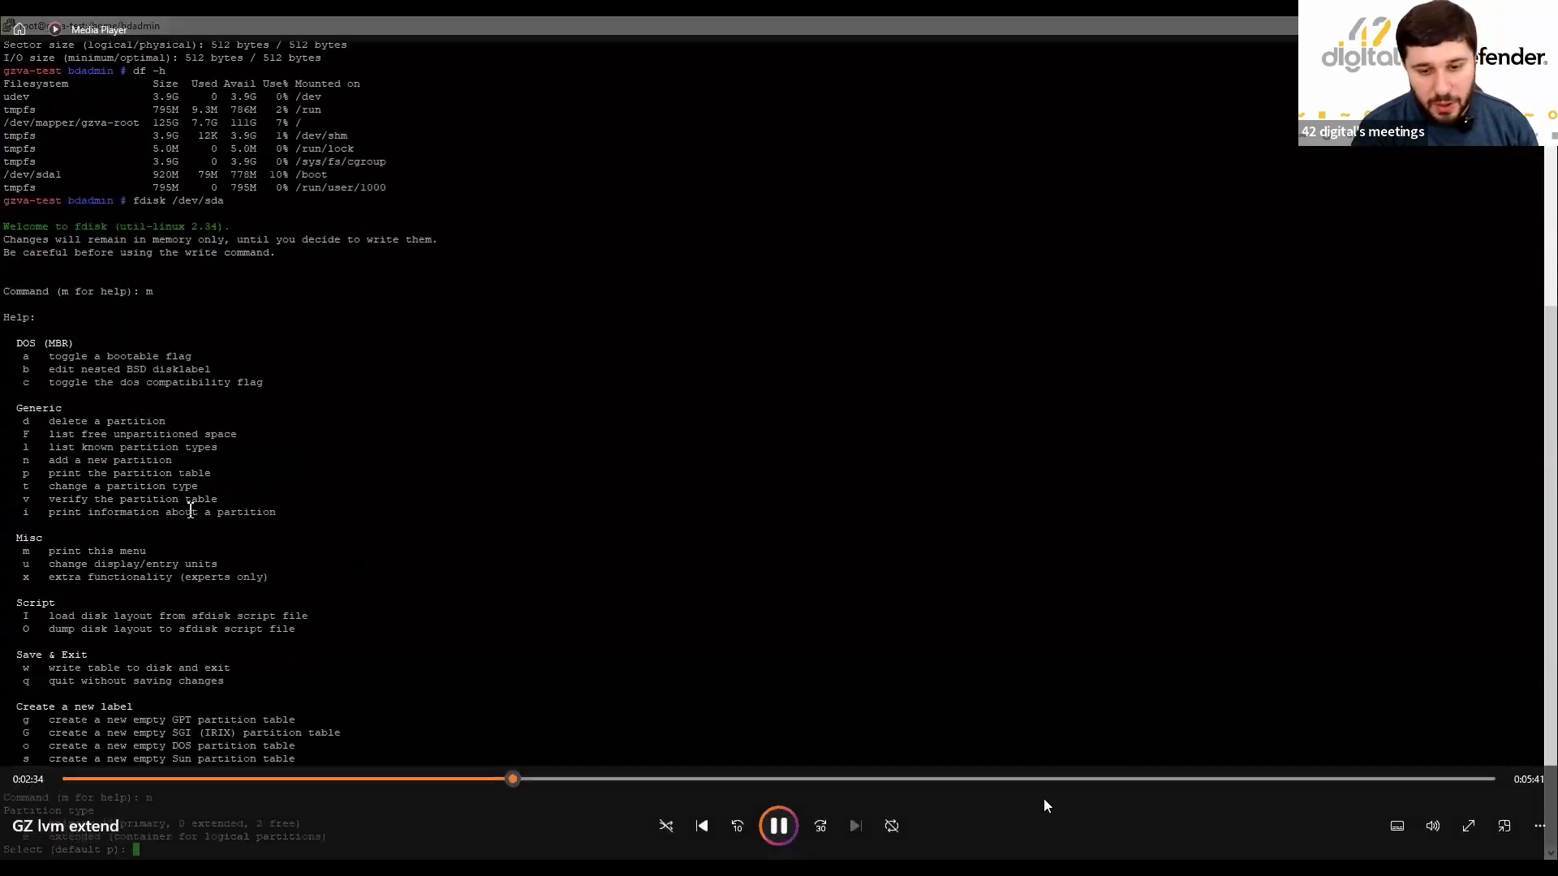
click(780, 826)
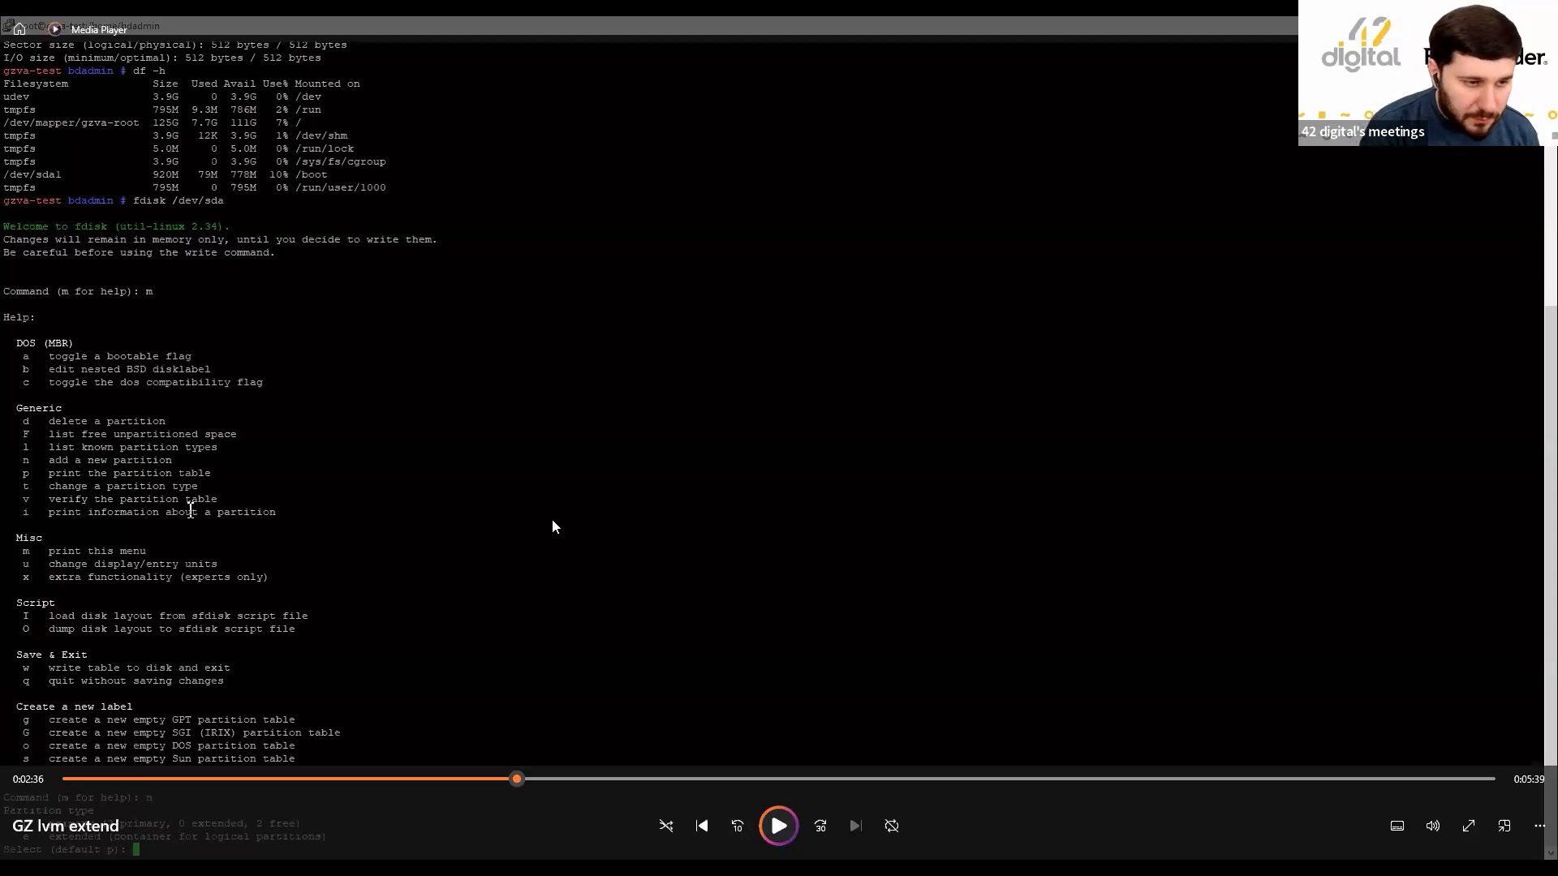
click(779, 826)
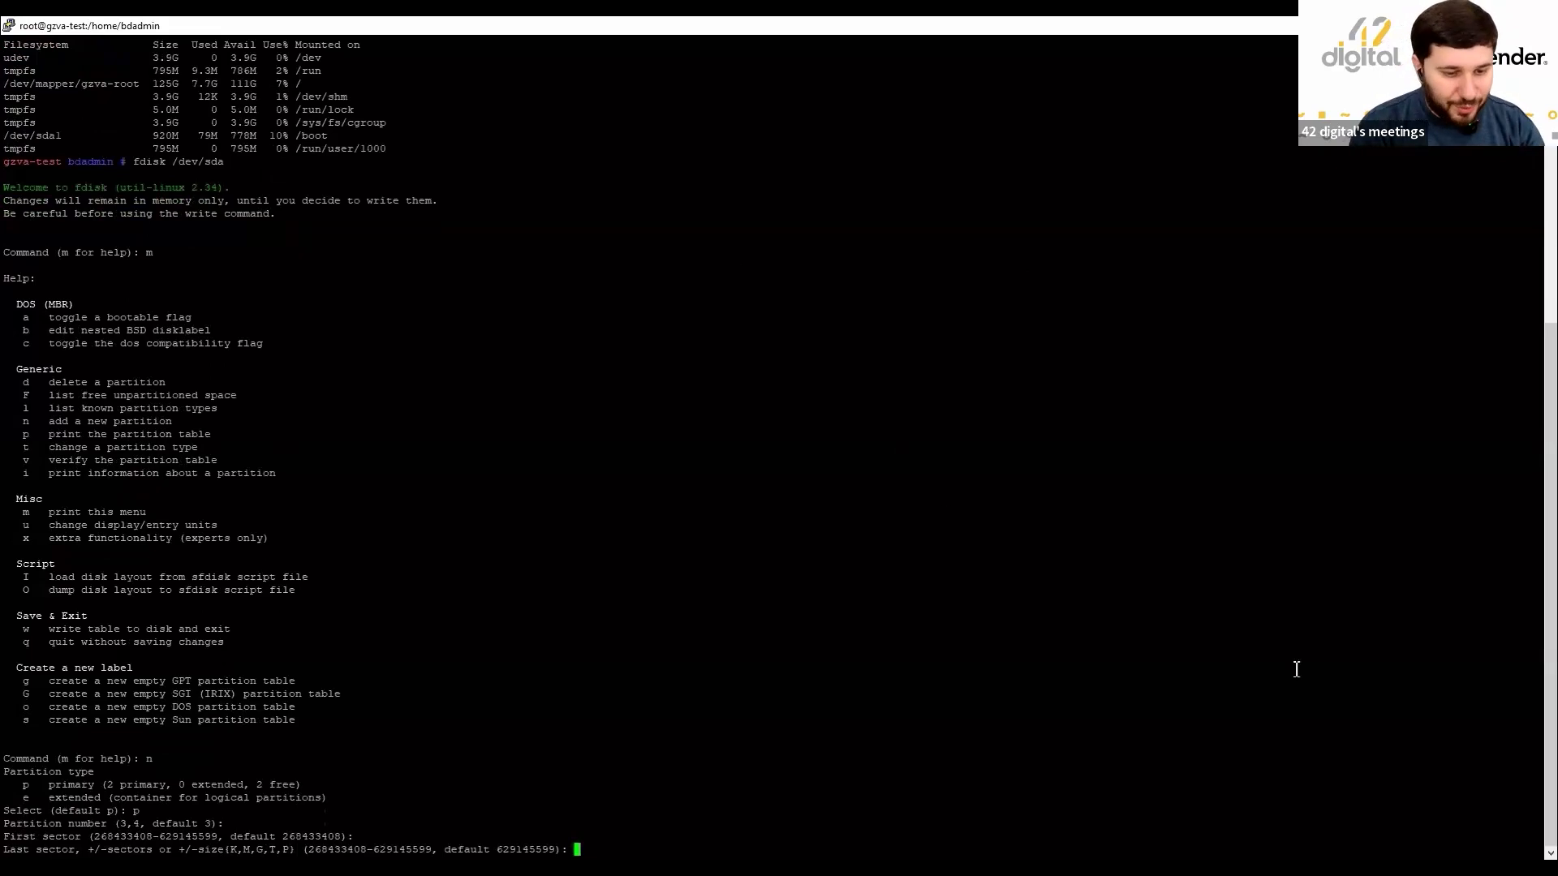
Create 172 GiB Linux partition 3 using the default last sector, then start a type change with t.
key(alt+Tab)
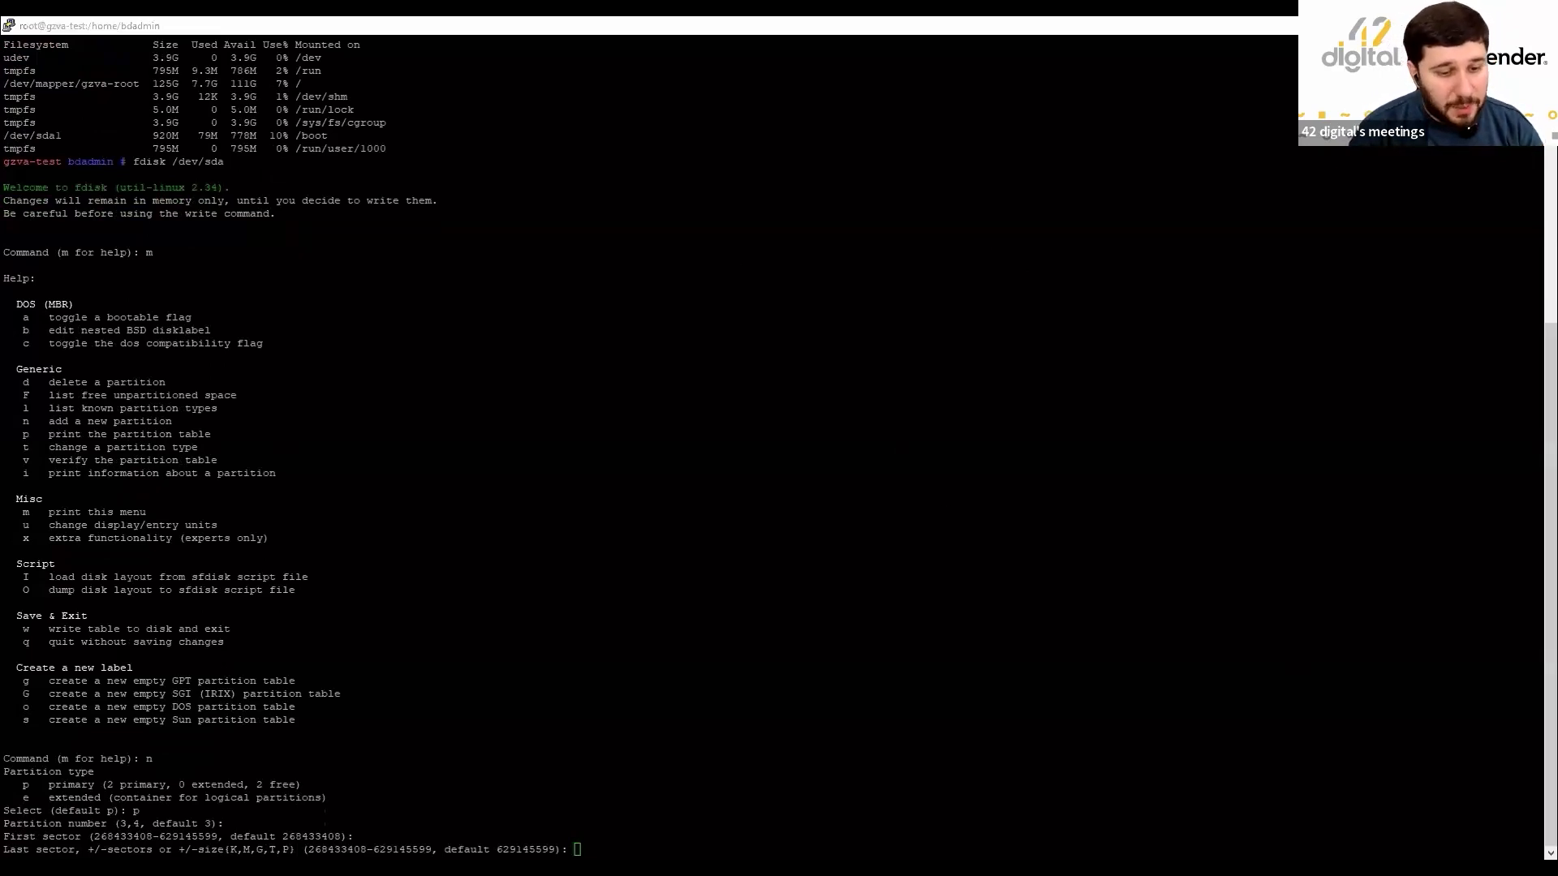
click(1006, 420)
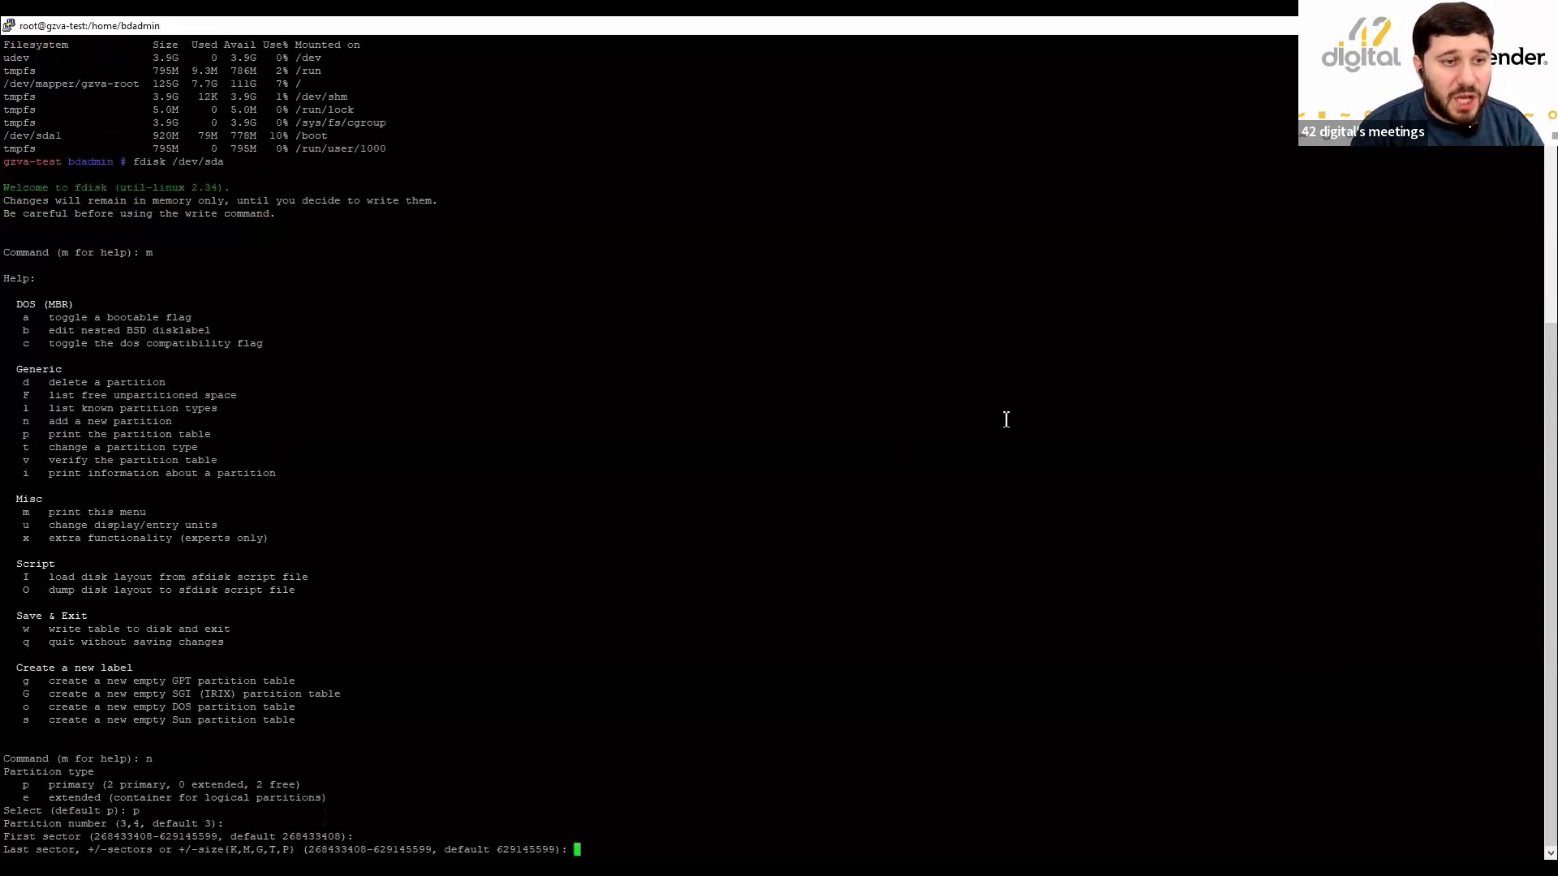
key(Return)
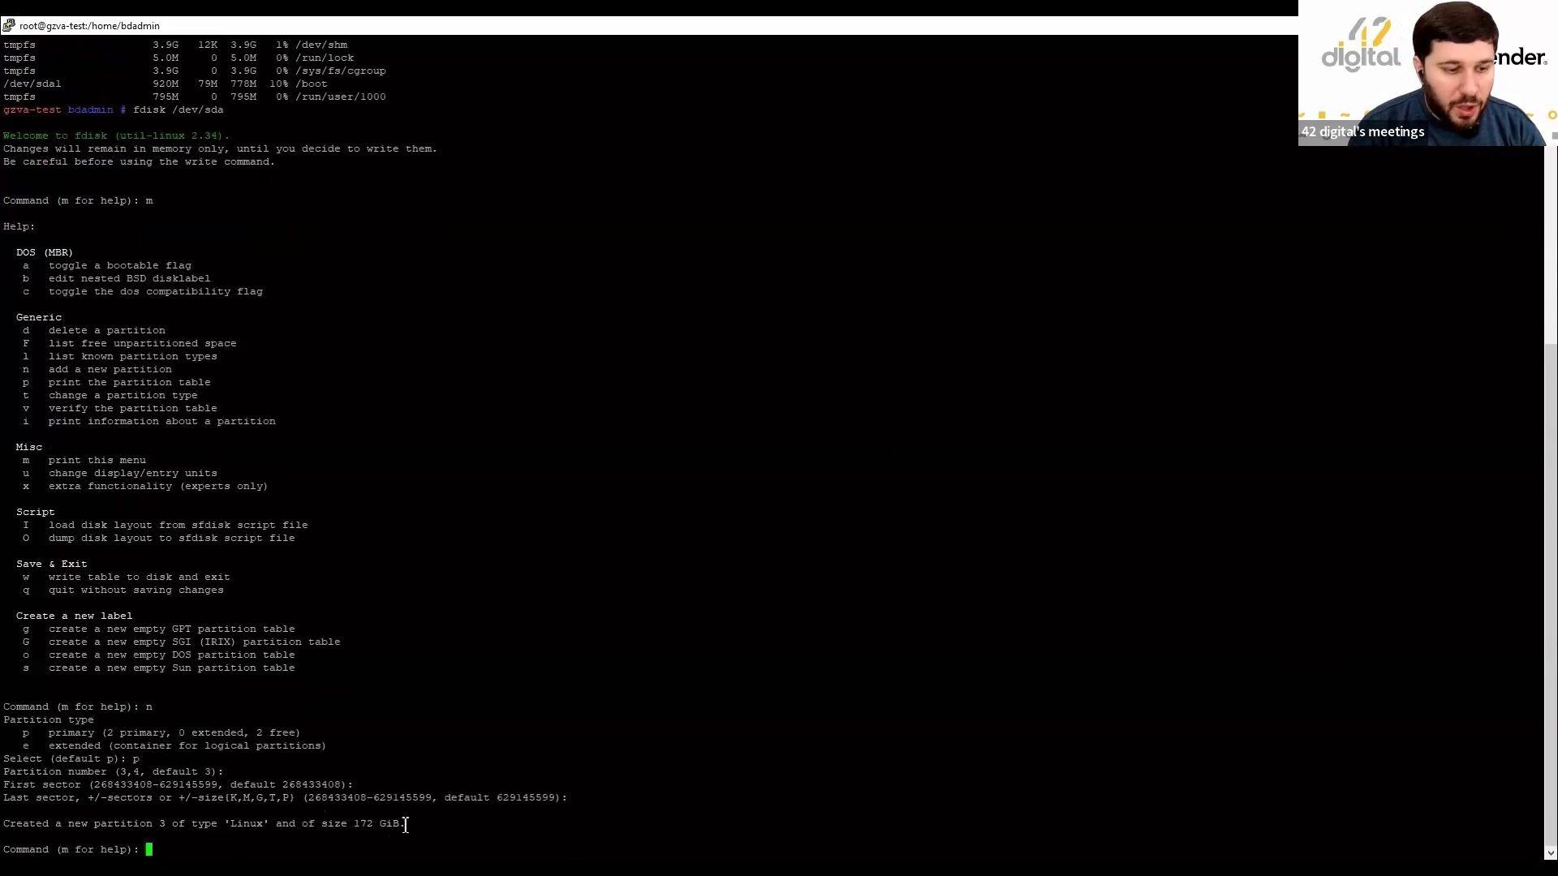
text(t)
key(Return)
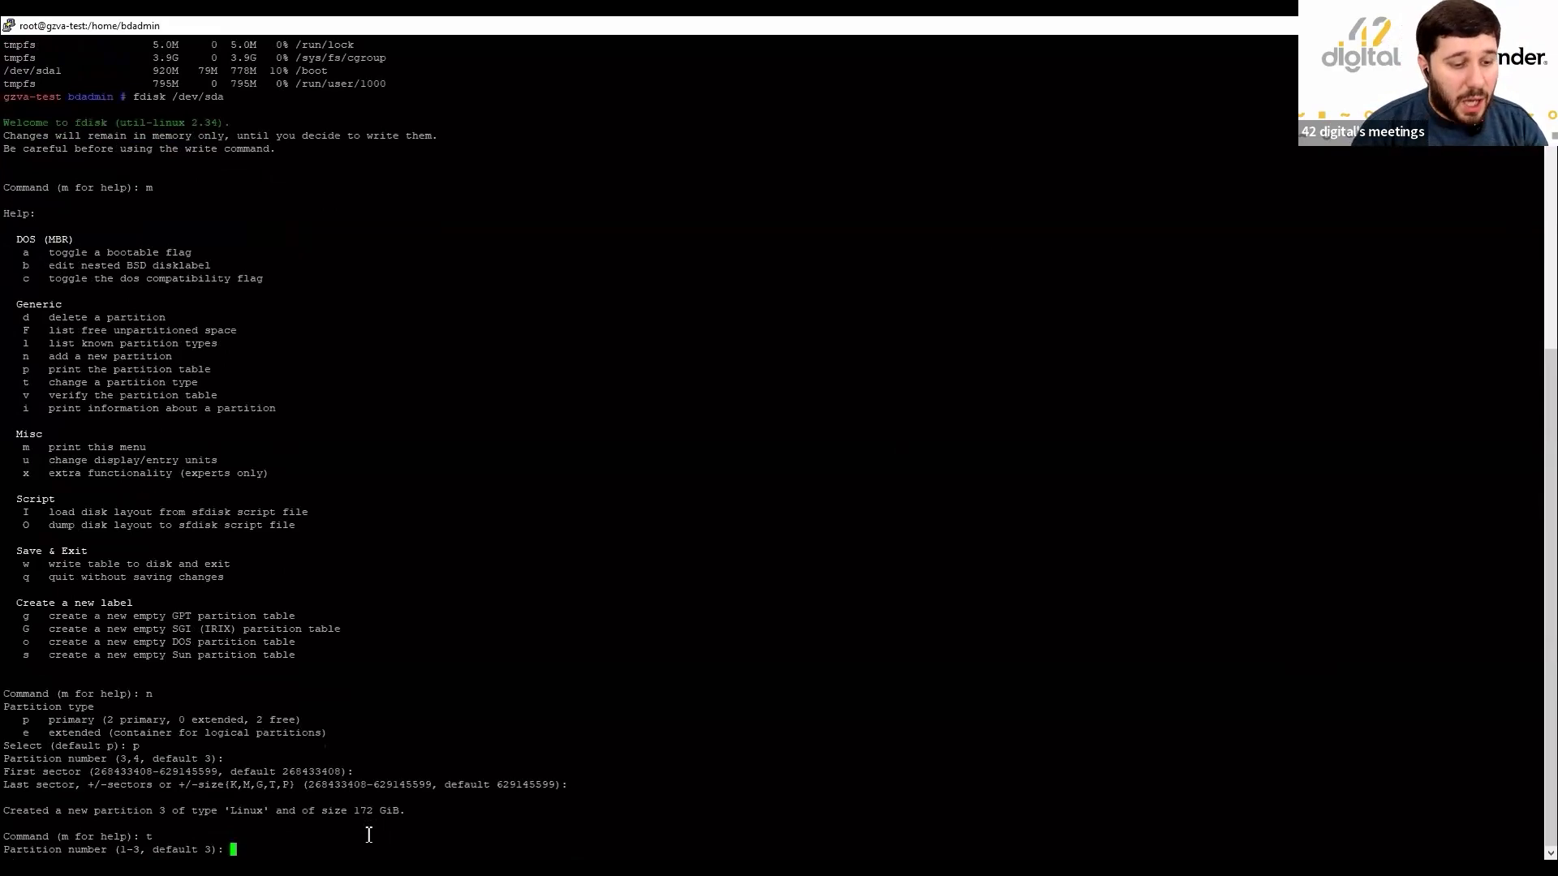
Set partition 3's type to Linux LVM with hex code 8e after listing the type codes.
text(3)
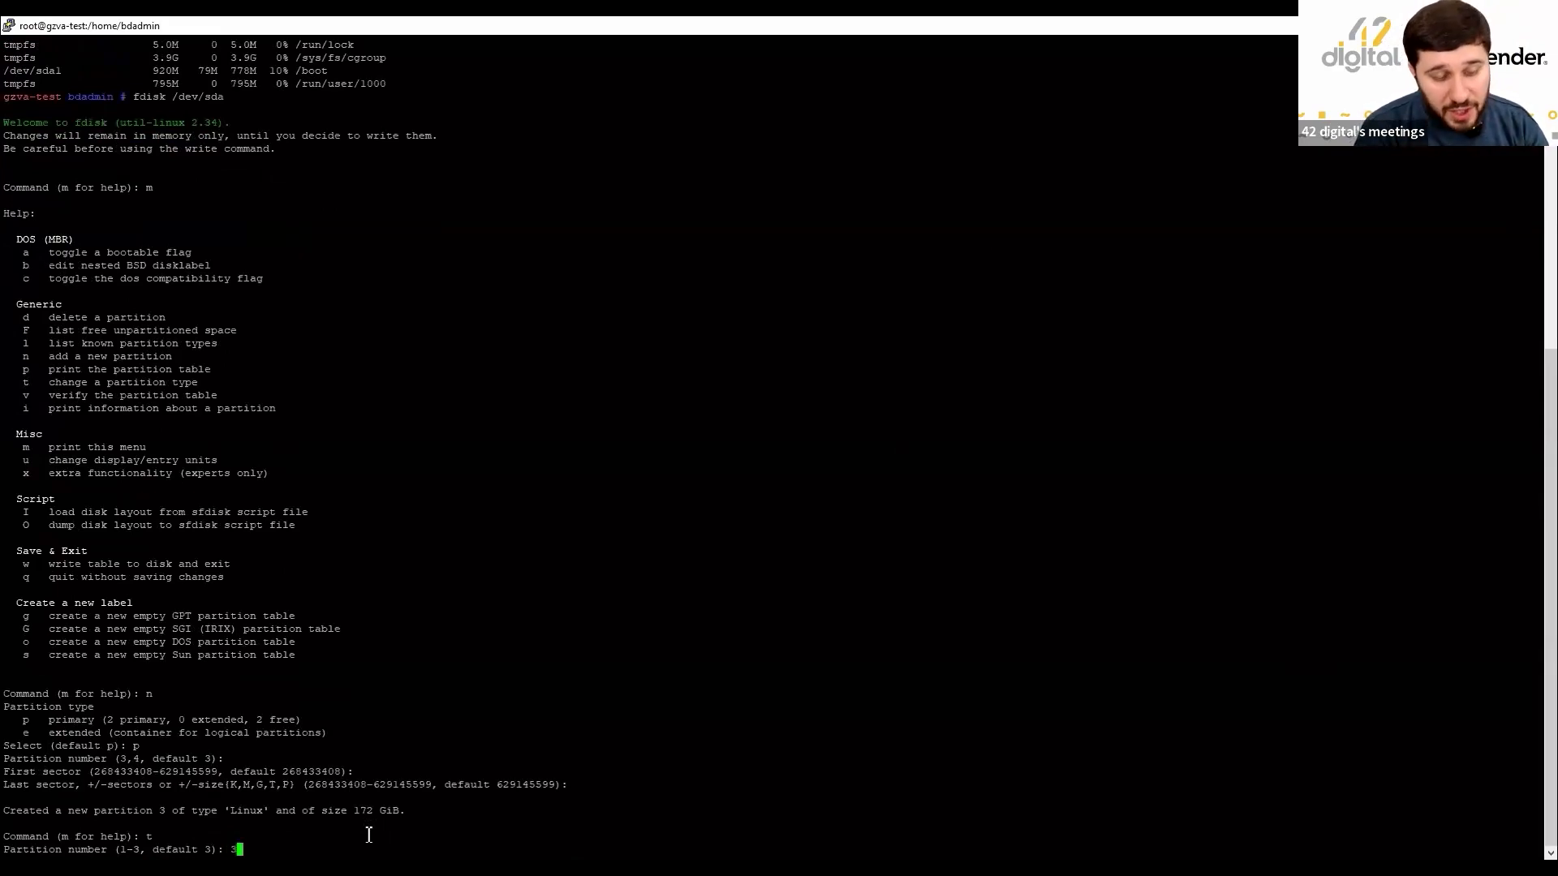
key(Return)
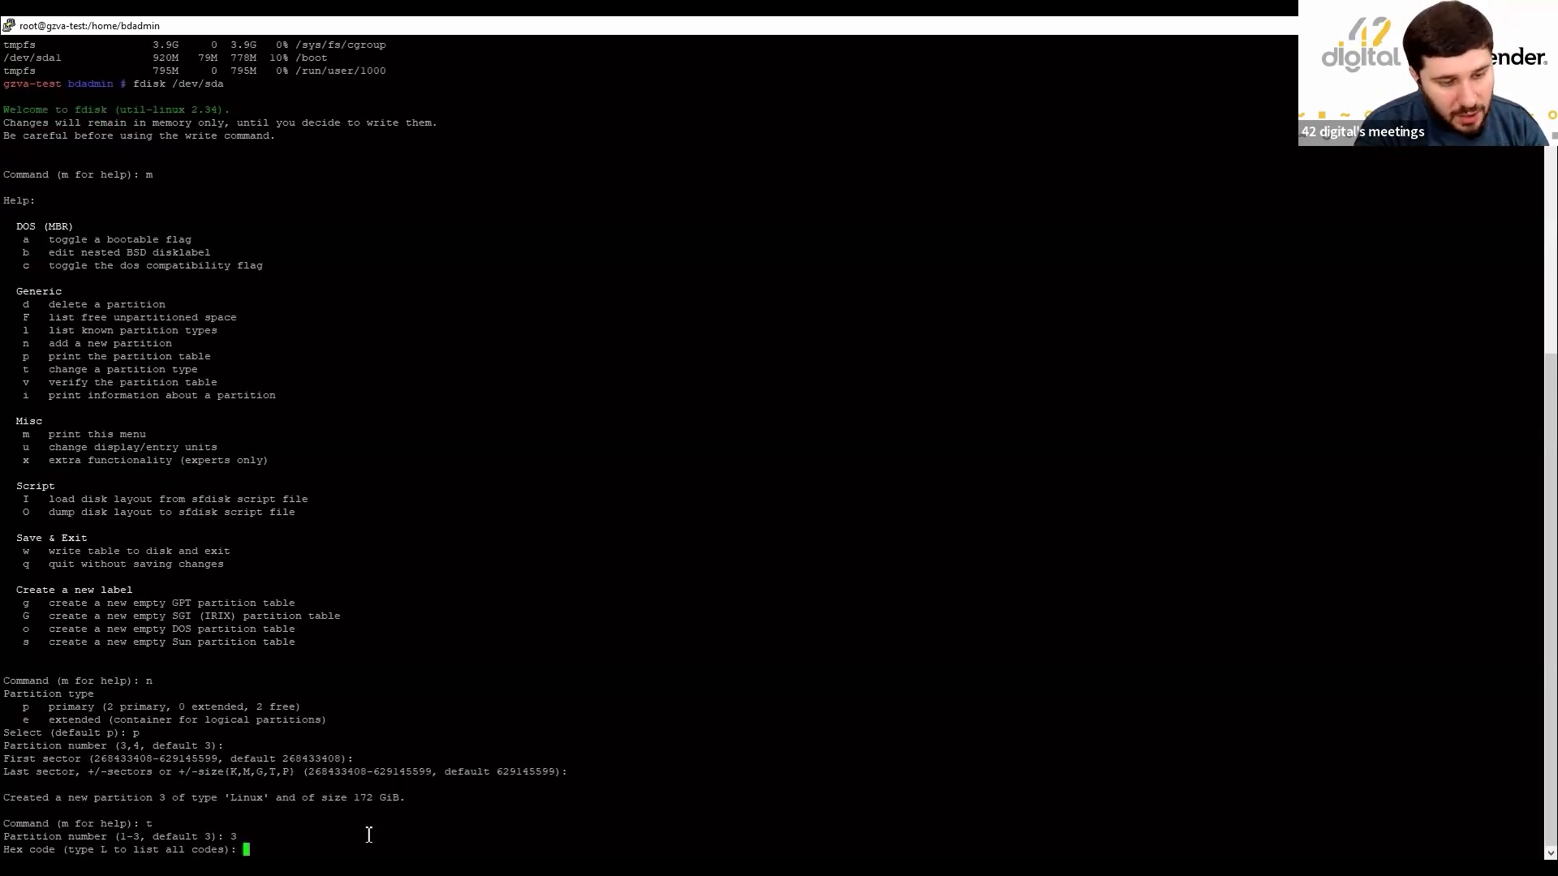
text(L)
key(Return)
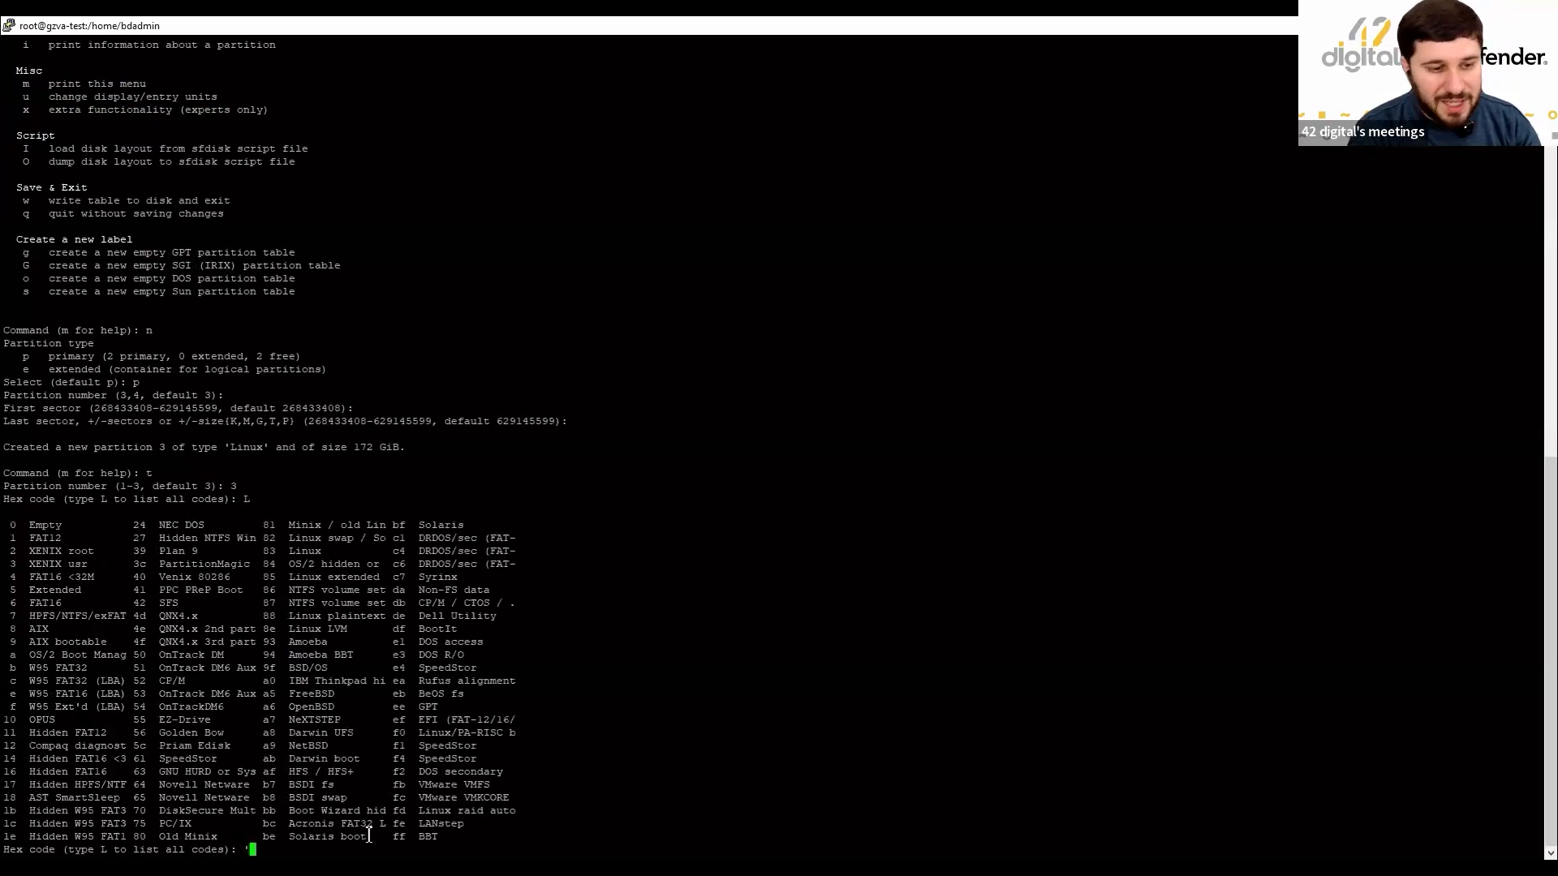
key(BackSpace)
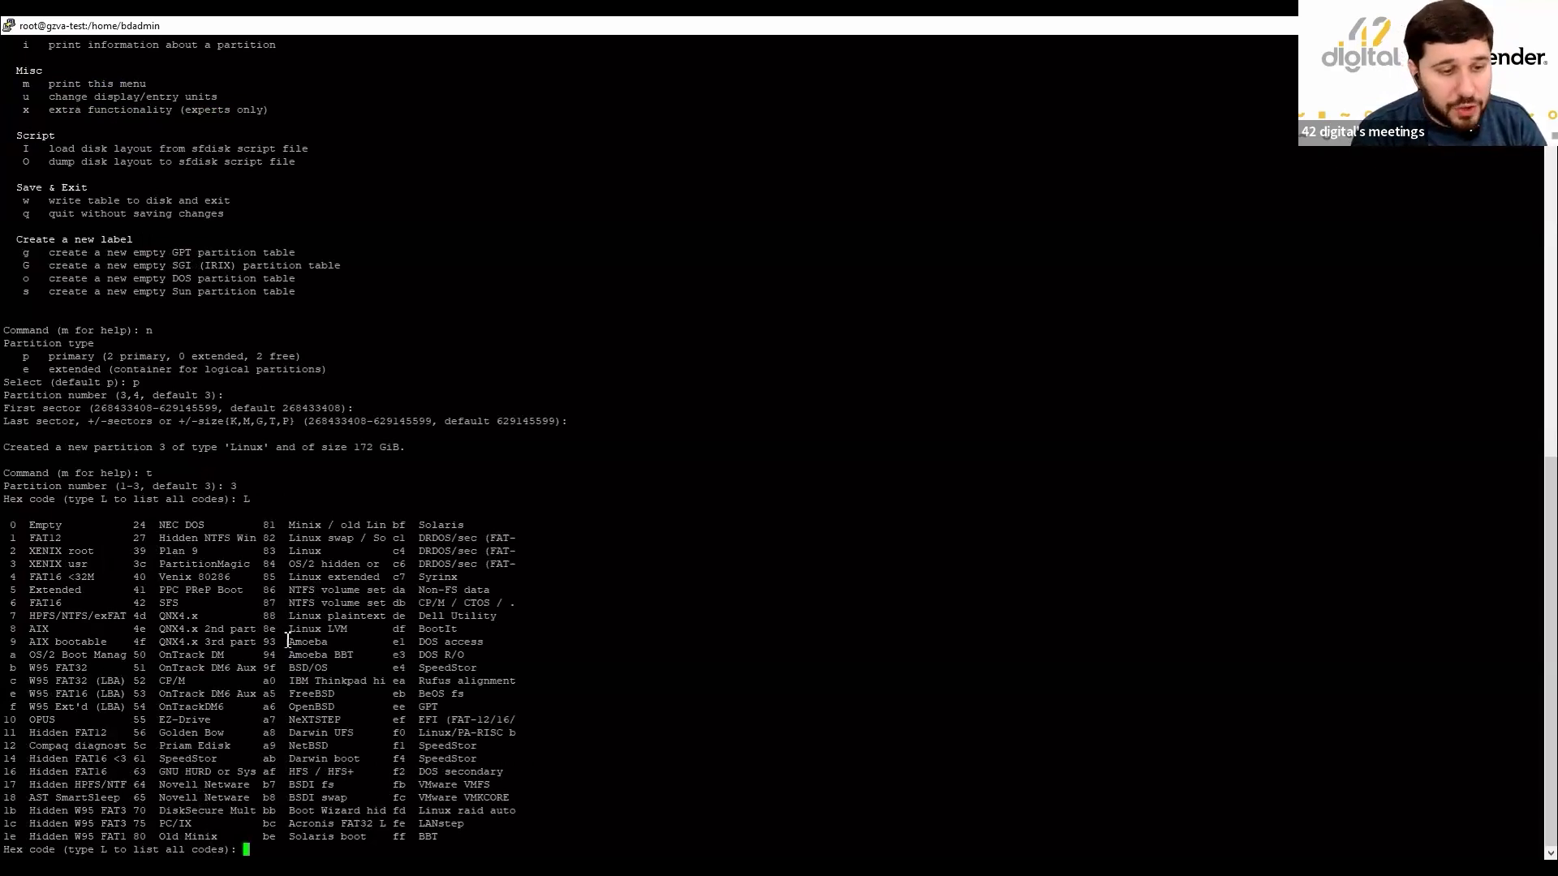
drag(284, 630, 359, 632)
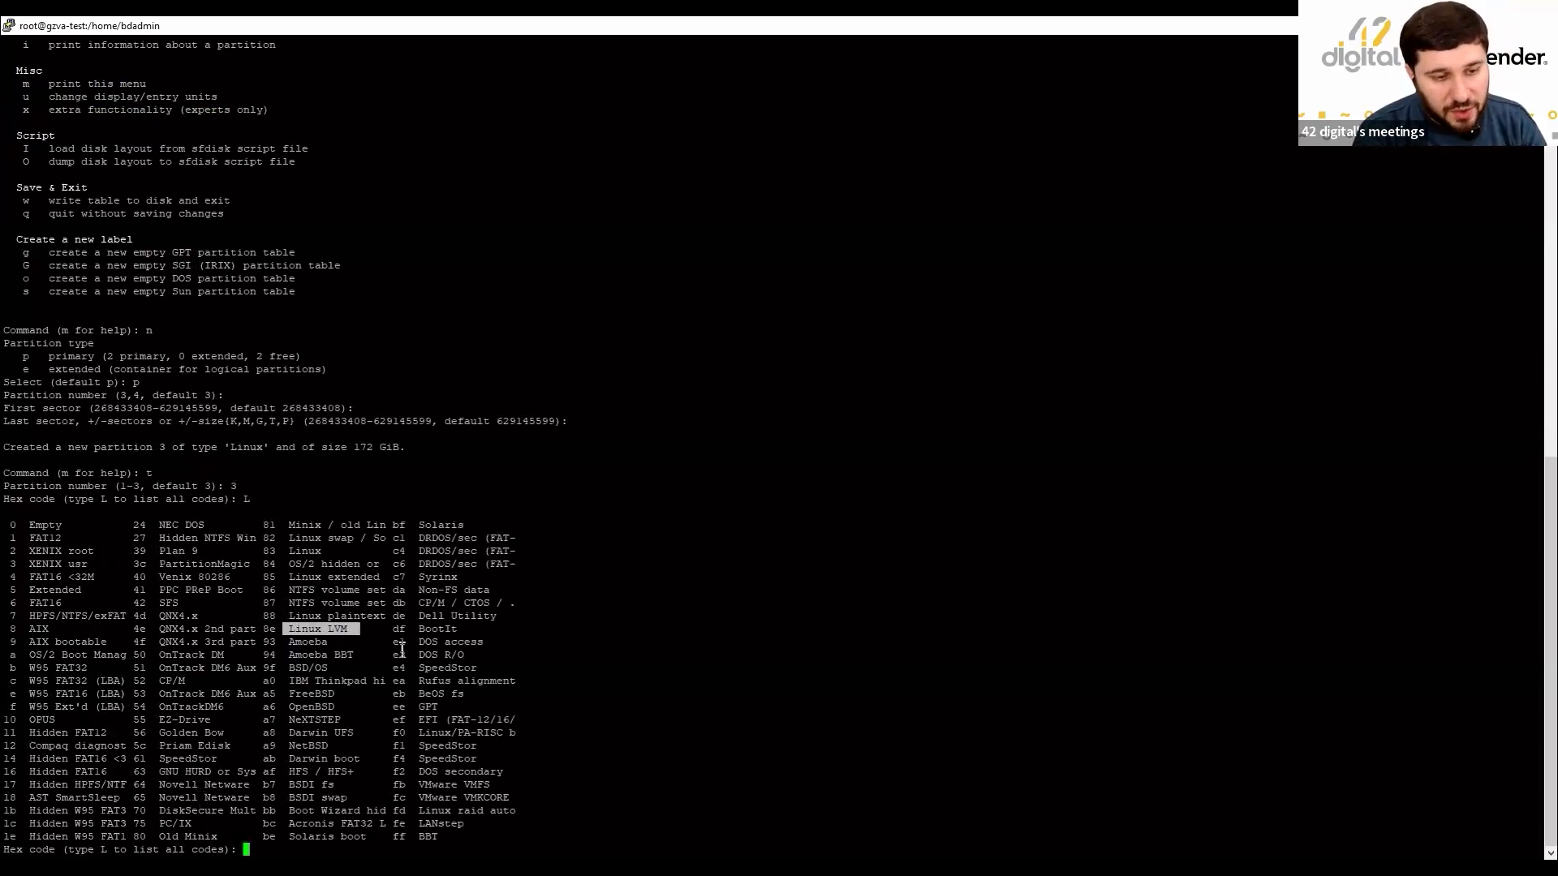
click(732, 773)
text(8e)
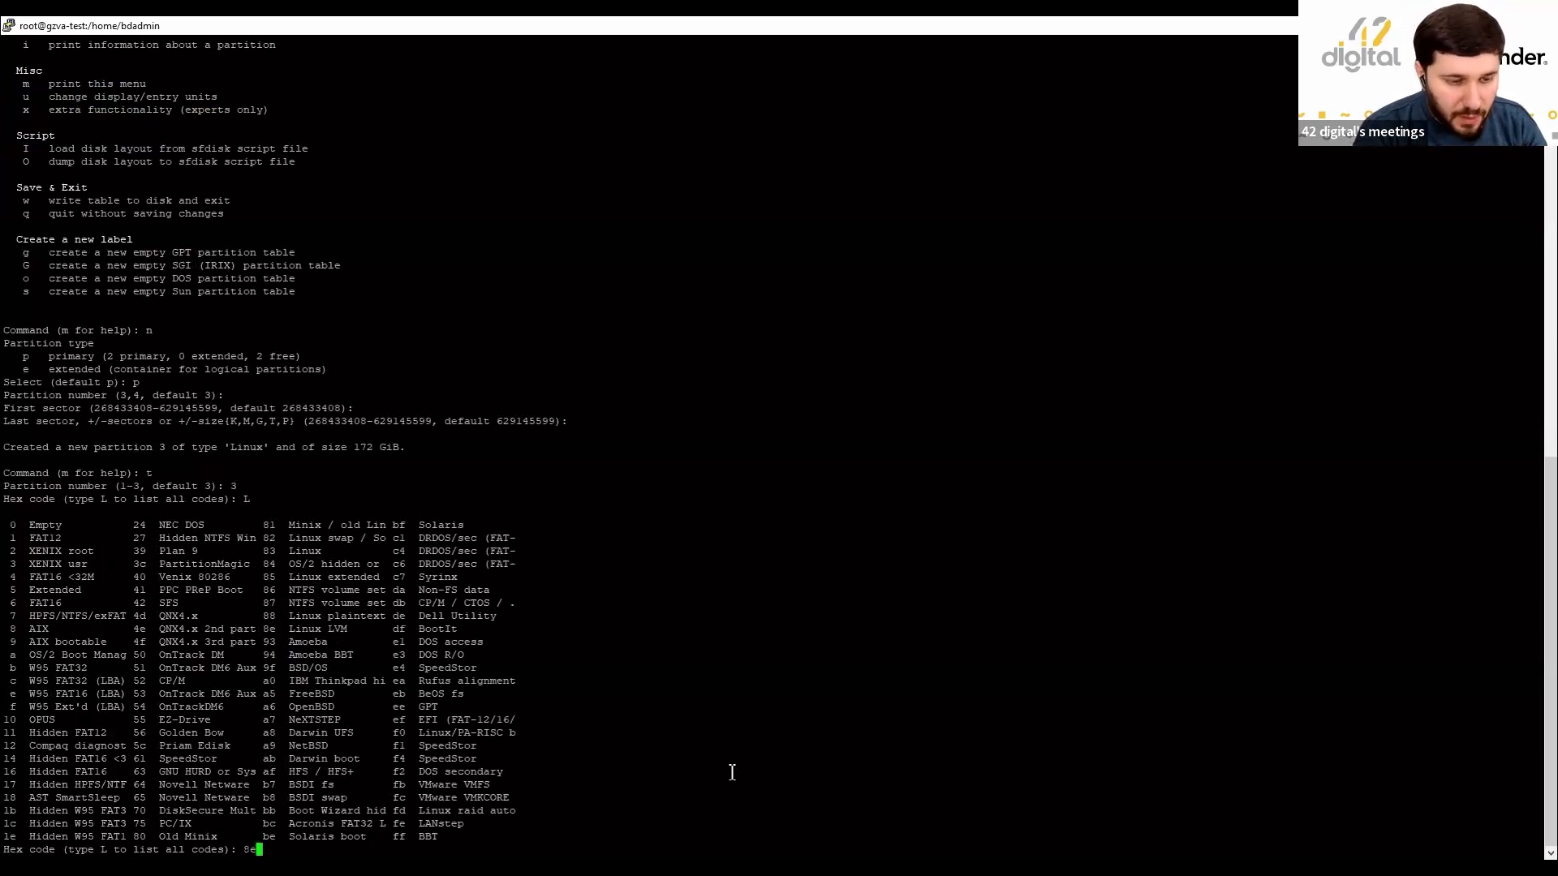
key(Return)
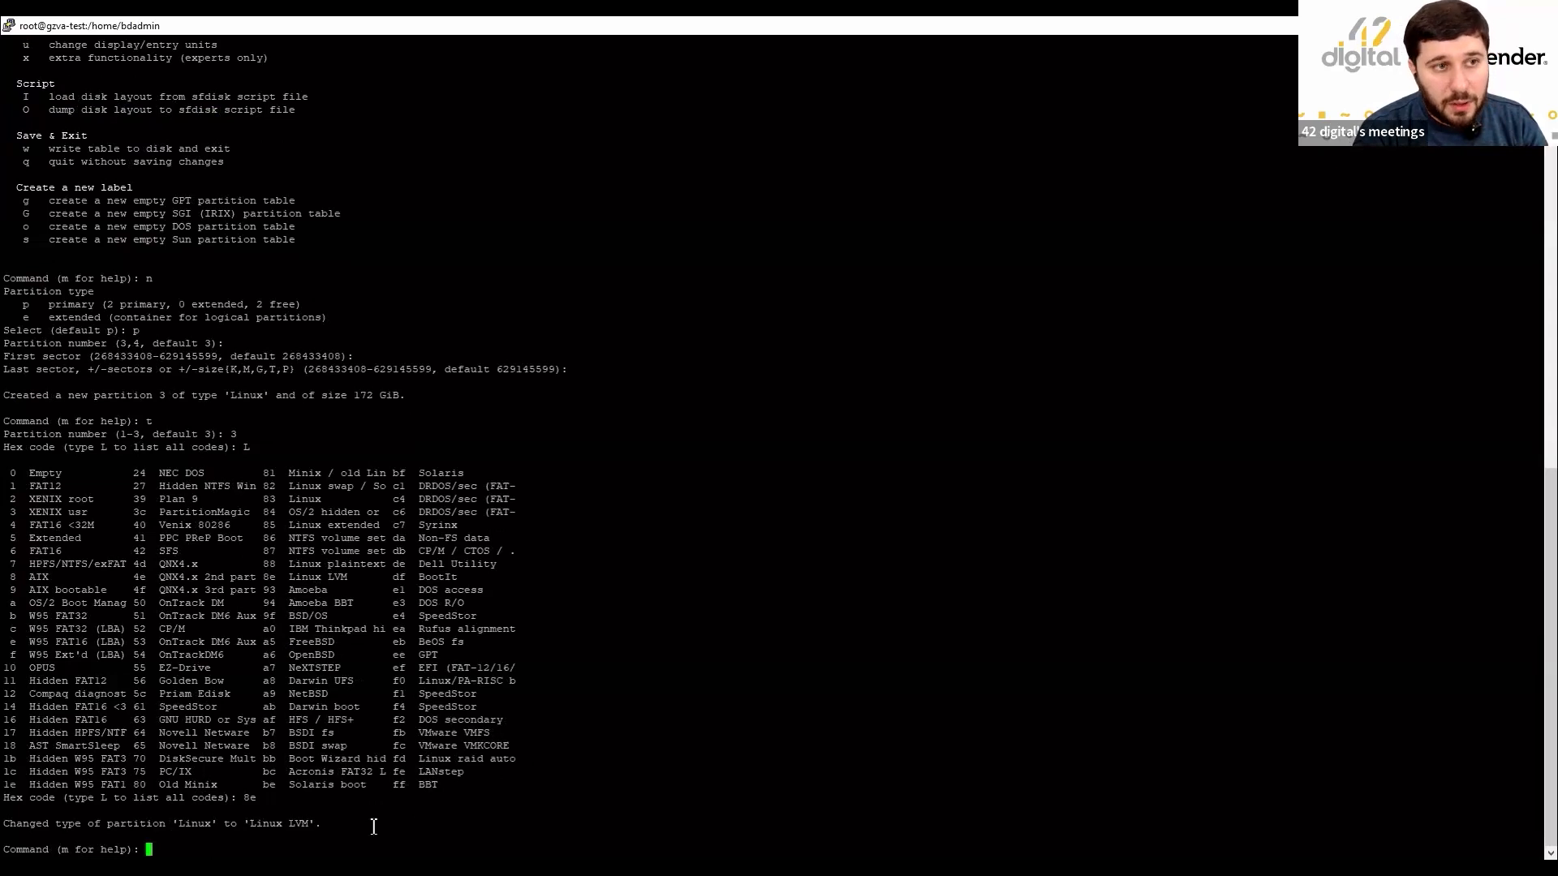
Write the partition table to /dev/sda, confirm with df -h that root is still 125G, and enter fdisk -l.
text(w)
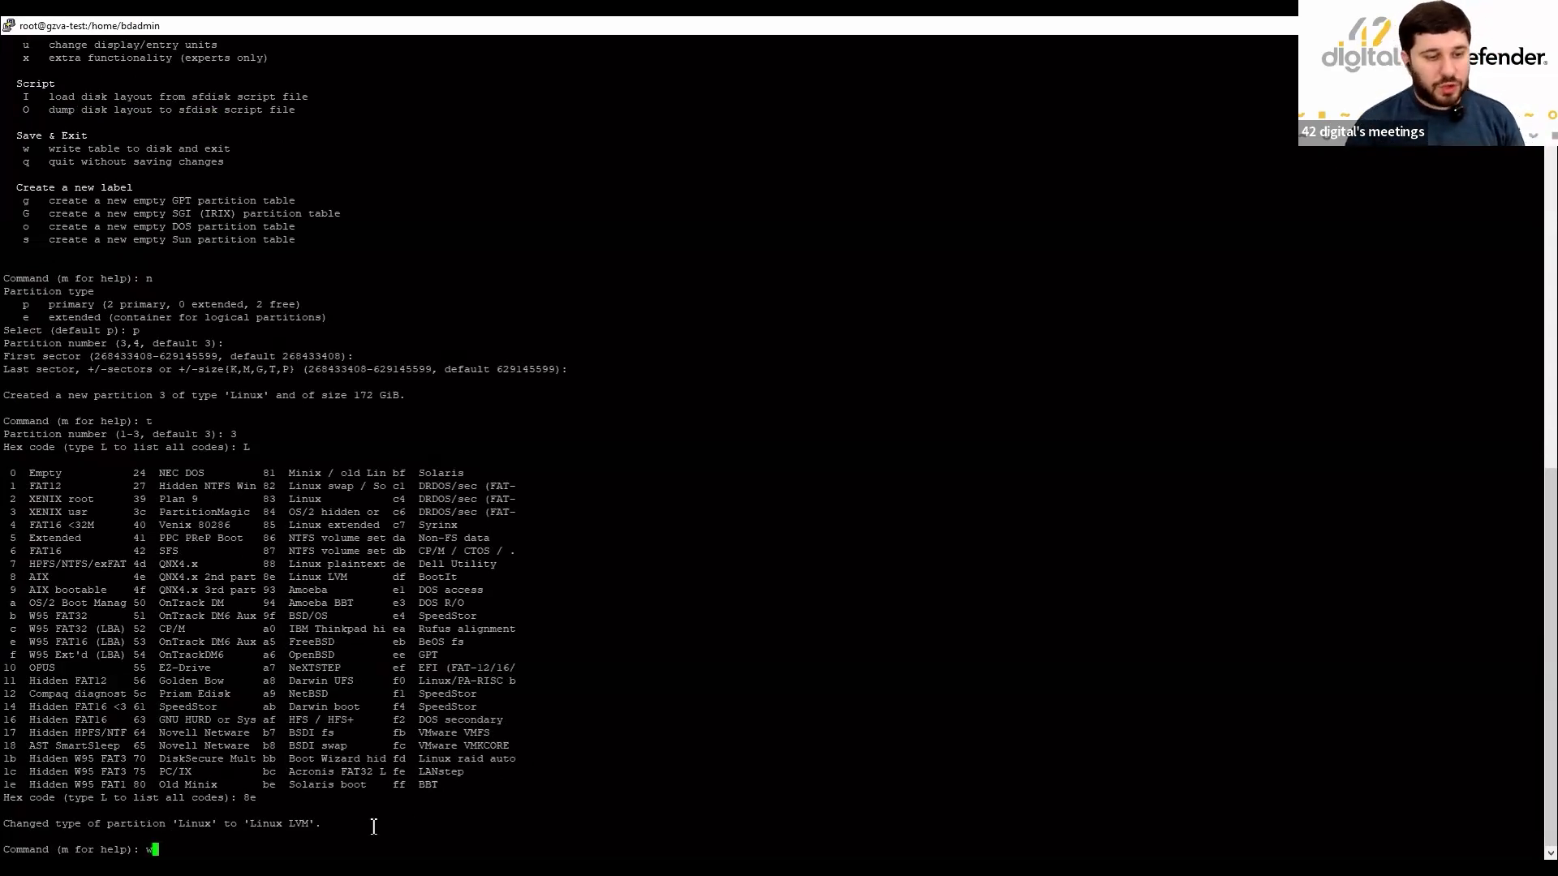
key(Return)
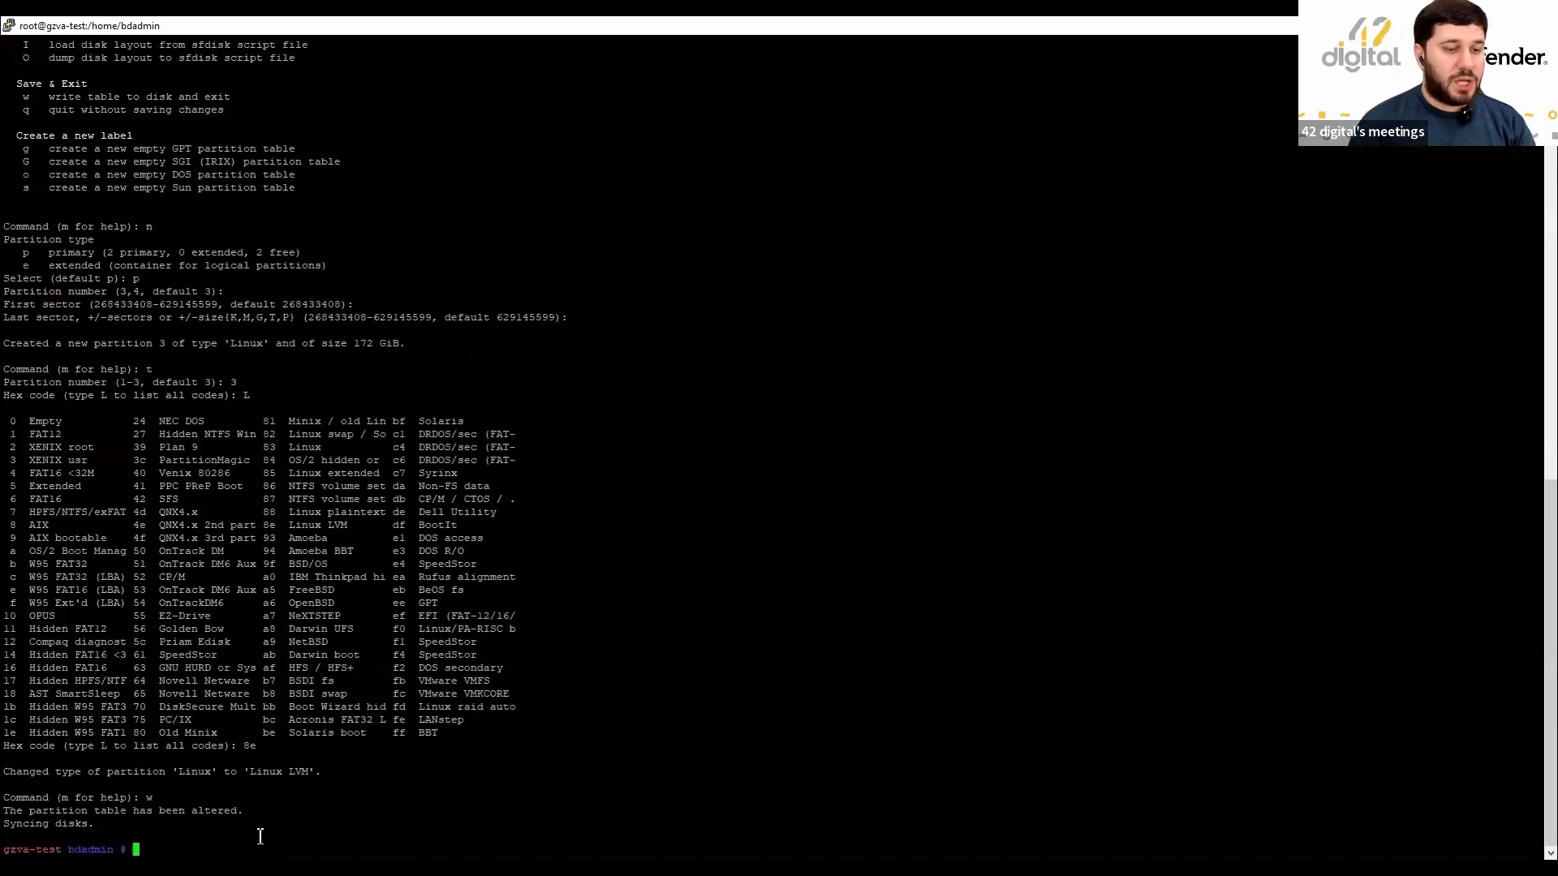
text(df -h)
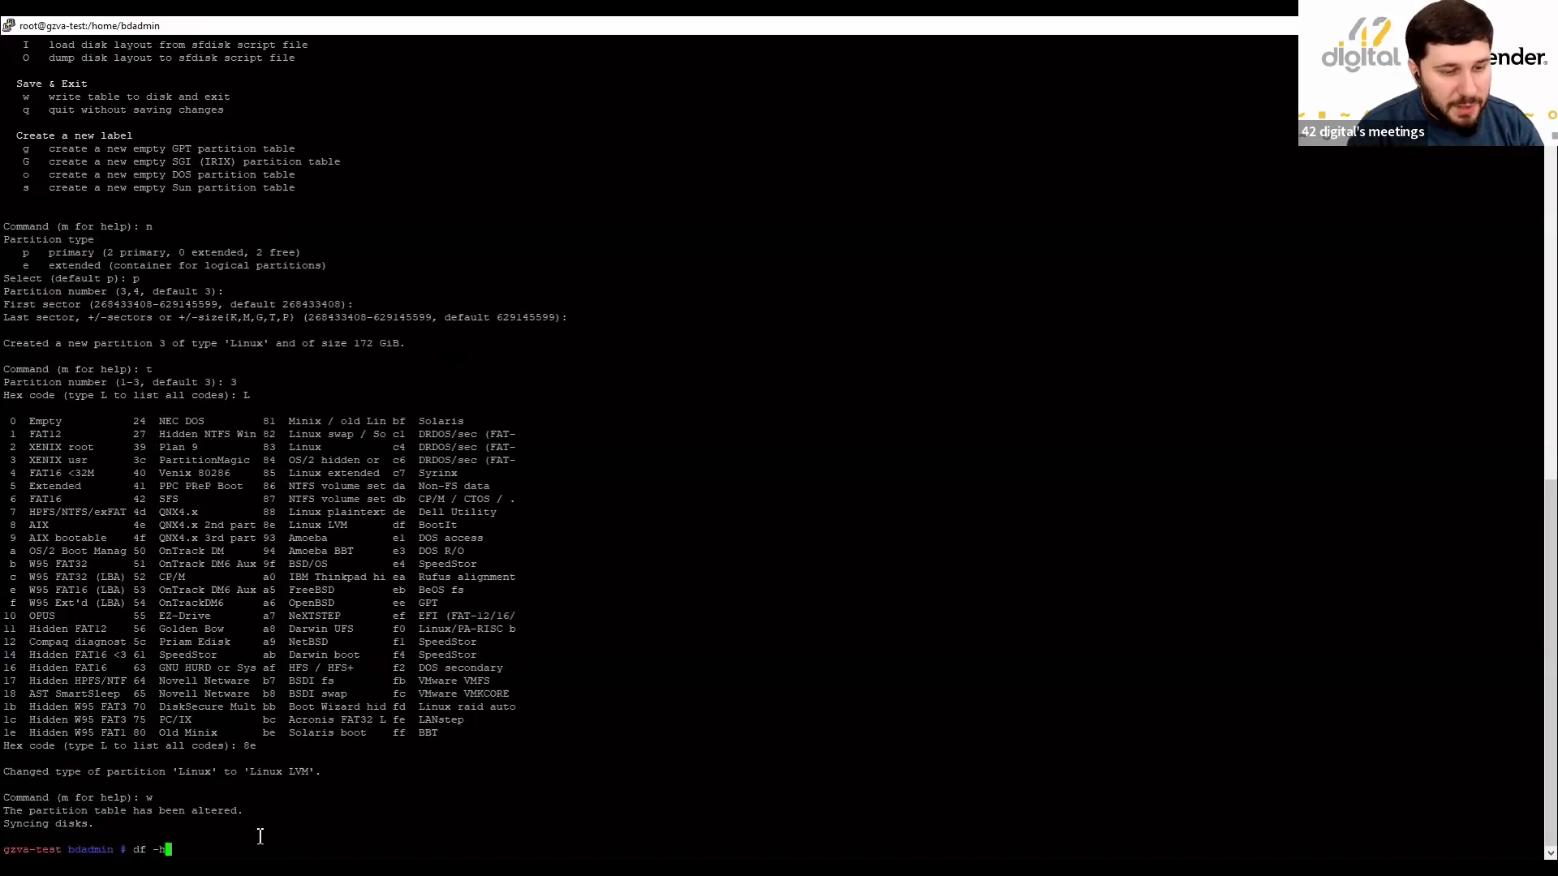
key(Return)
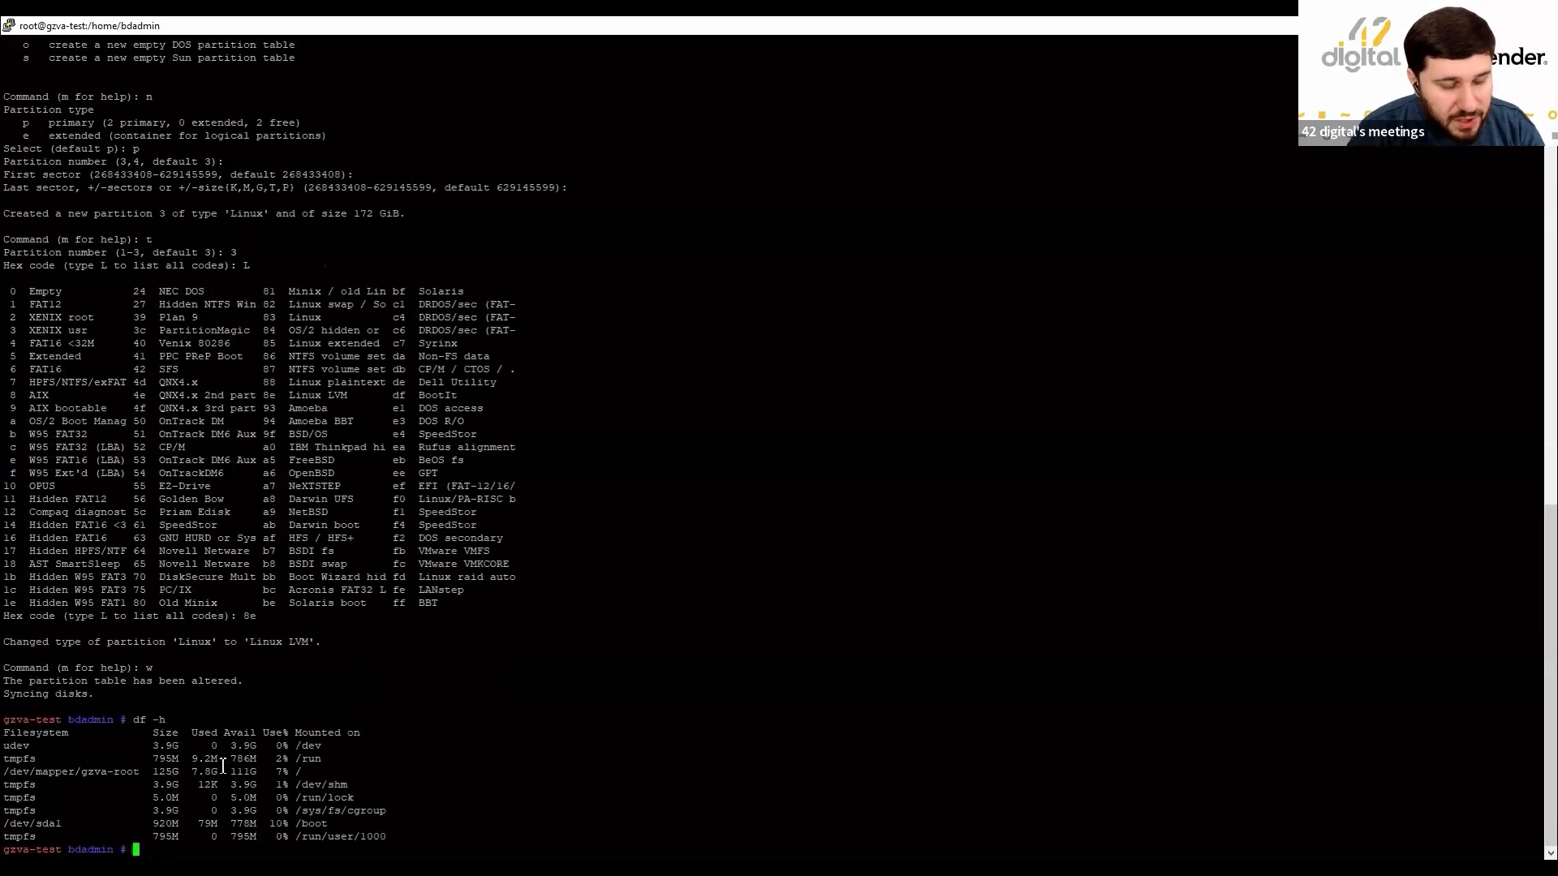
drag(151, 772, 266, 773)
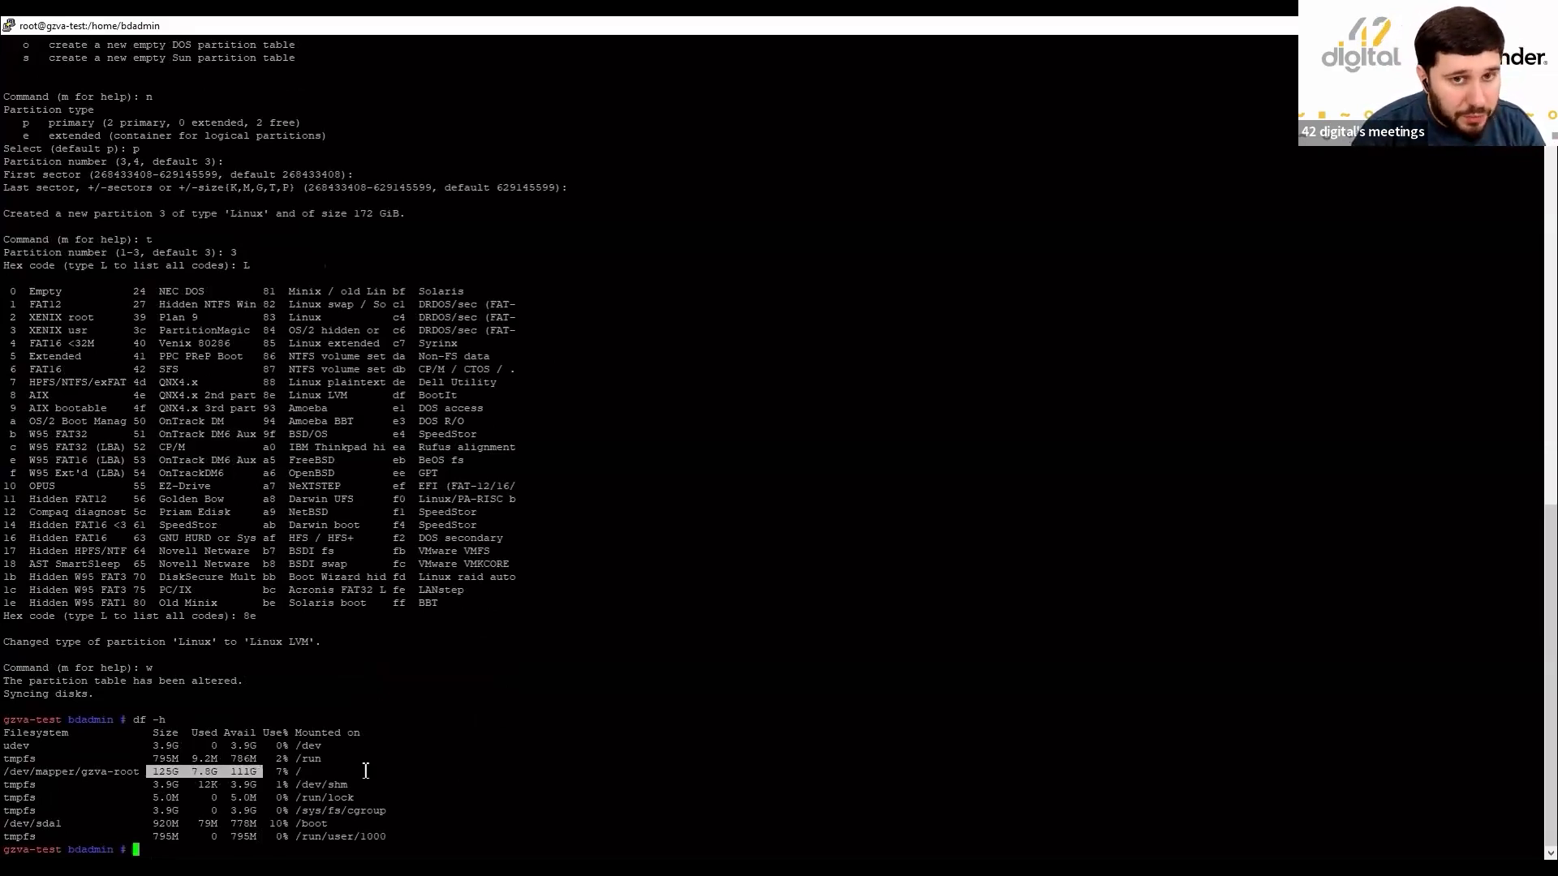
click(484, 776)
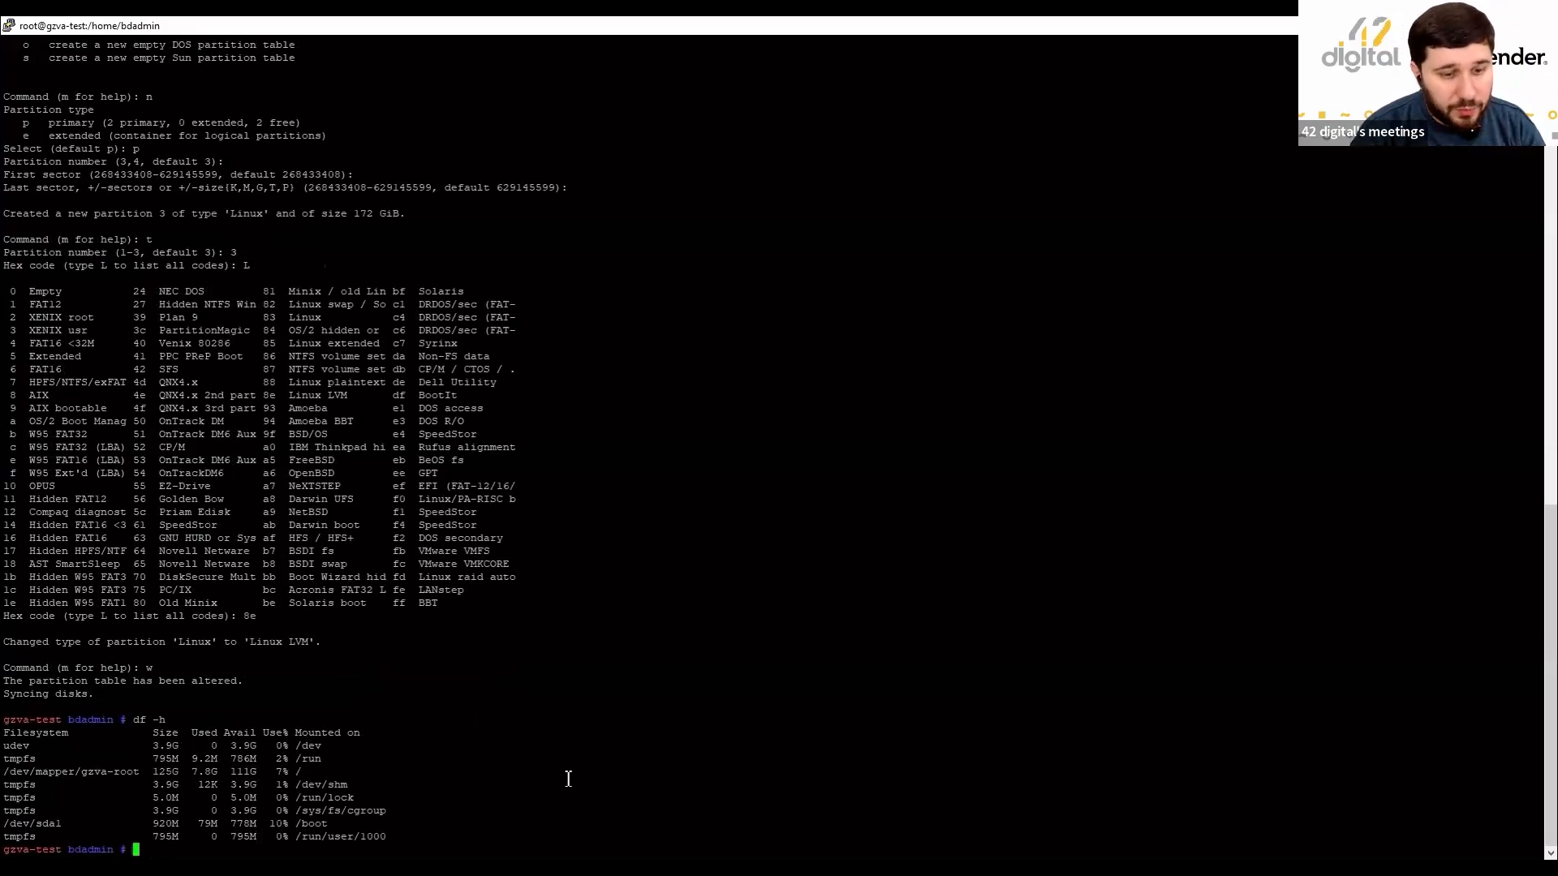
text(fdisk -l)
List partitions to check sda1, sda2 and the new 172G Linux LVM sda3.
key(Return)
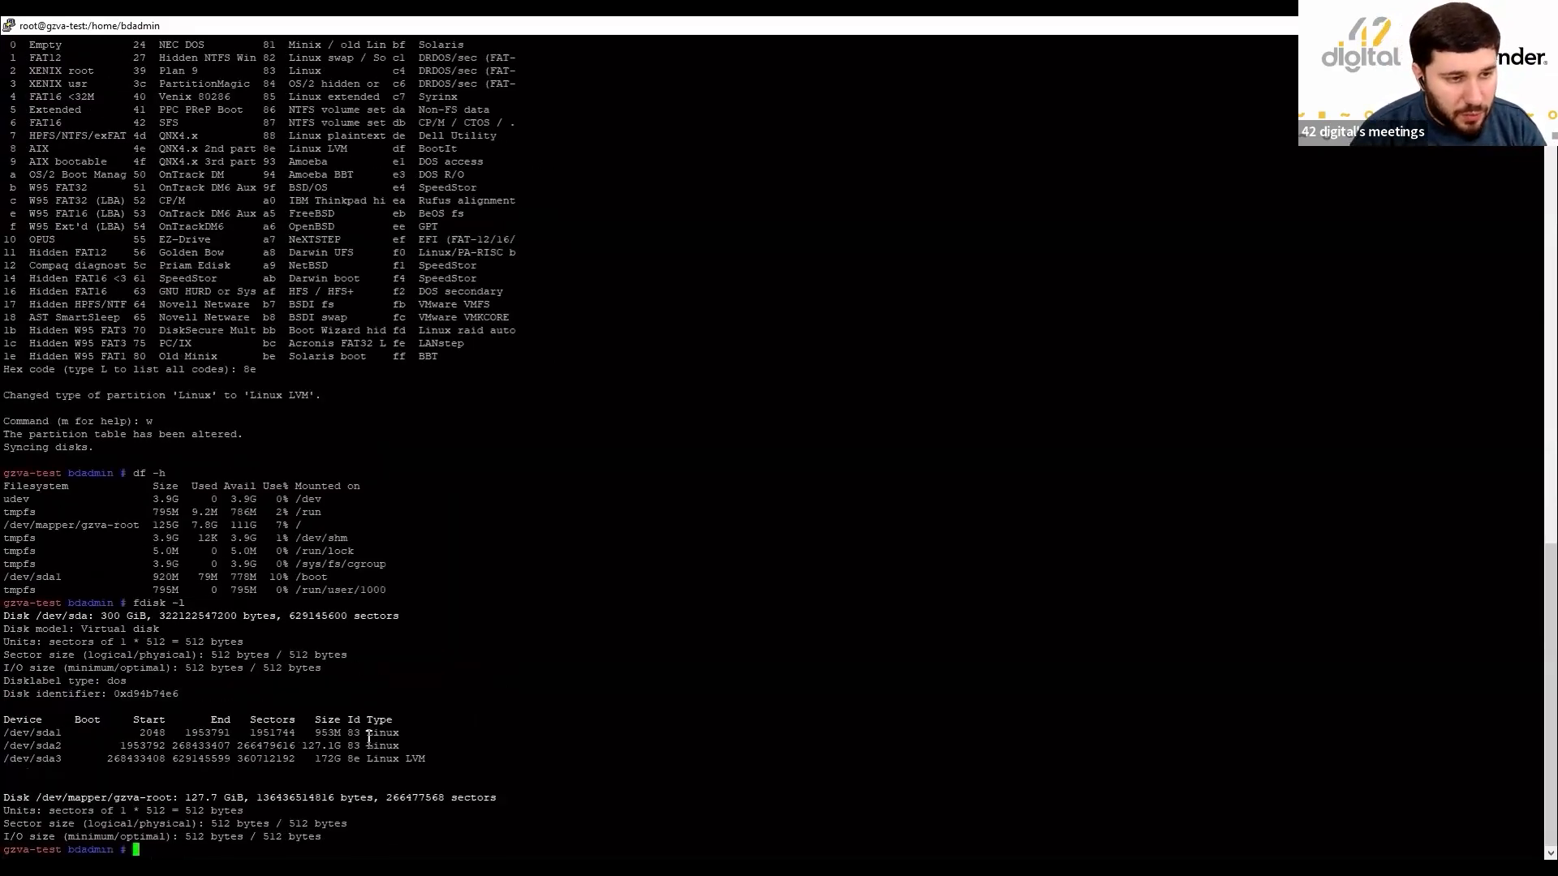
drag(5, 732, 67, 762)
click(83, 740)
click(34, 750)
click(32, 758)
click(124, 767)
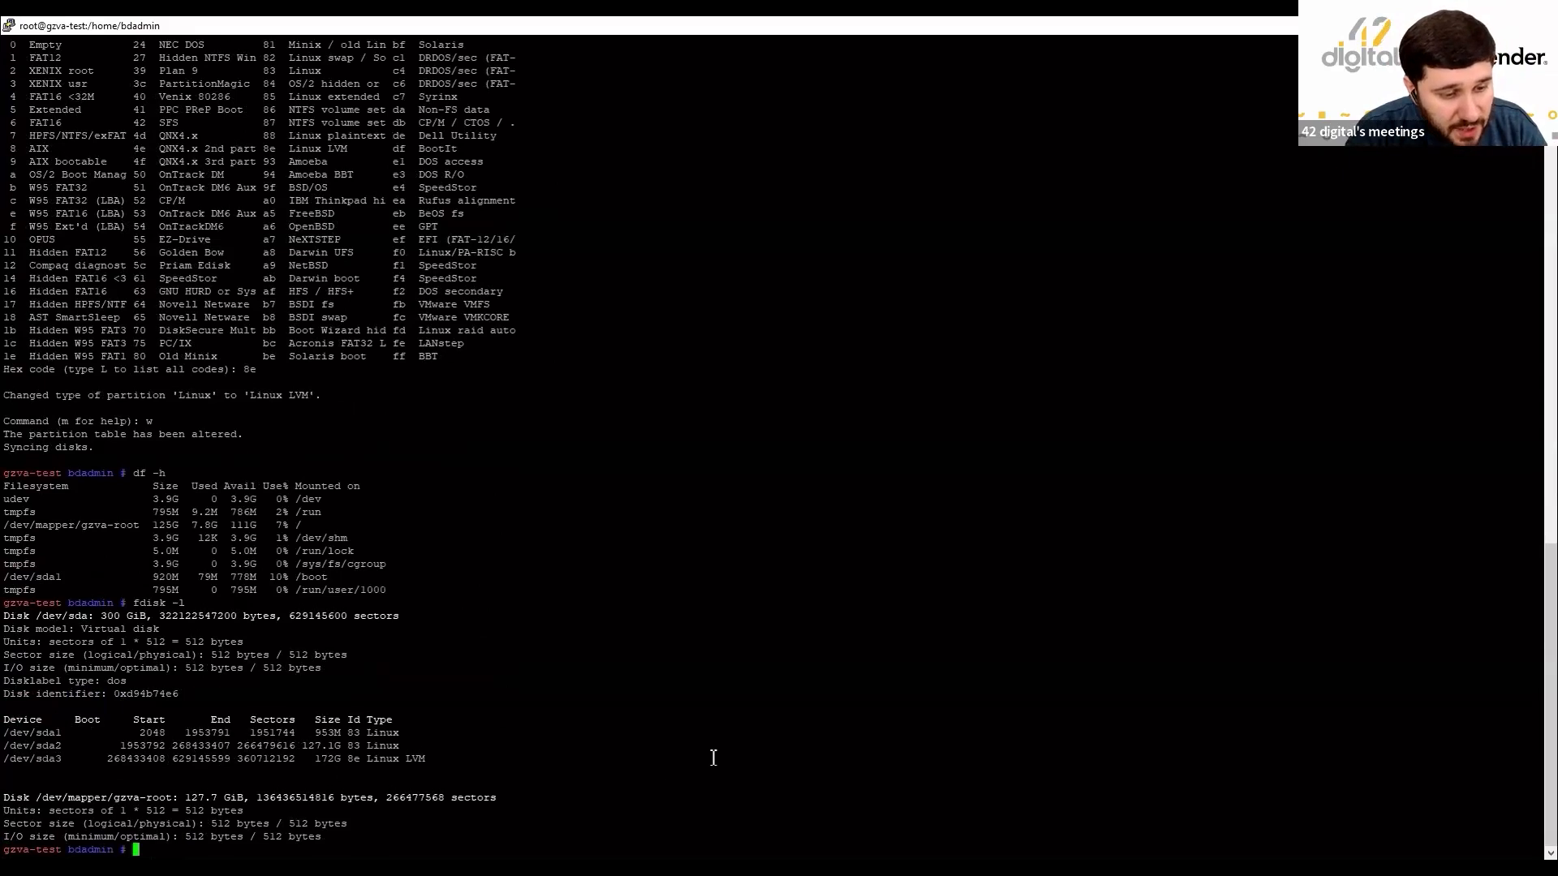
Initialise /dev/sda3 as an LVM physical volume with pvcreate.
text(pvcreate /)
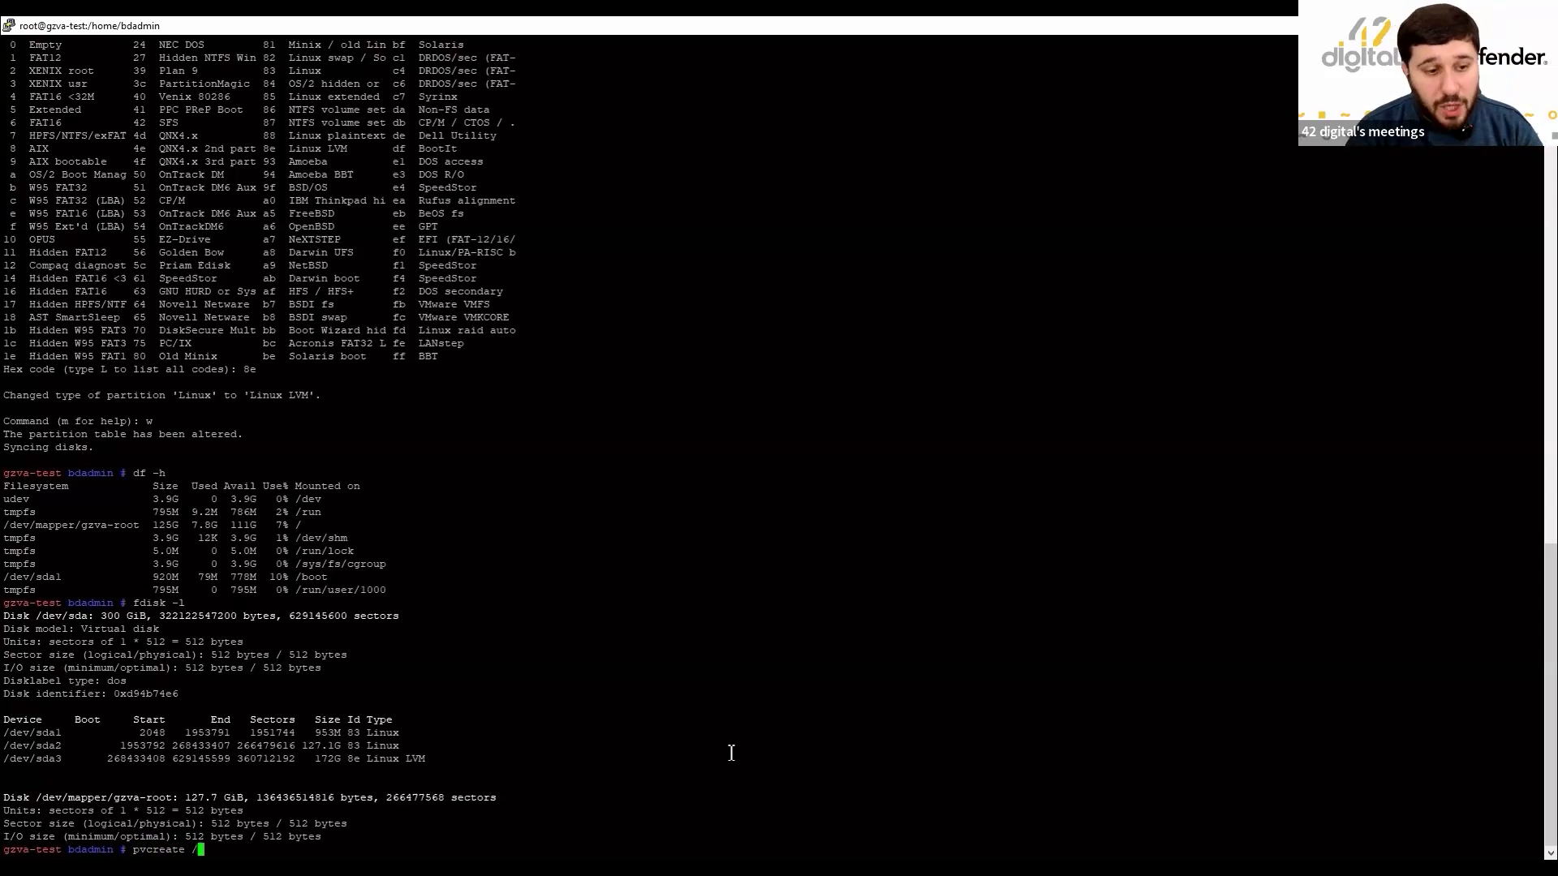
text(dev/sda)
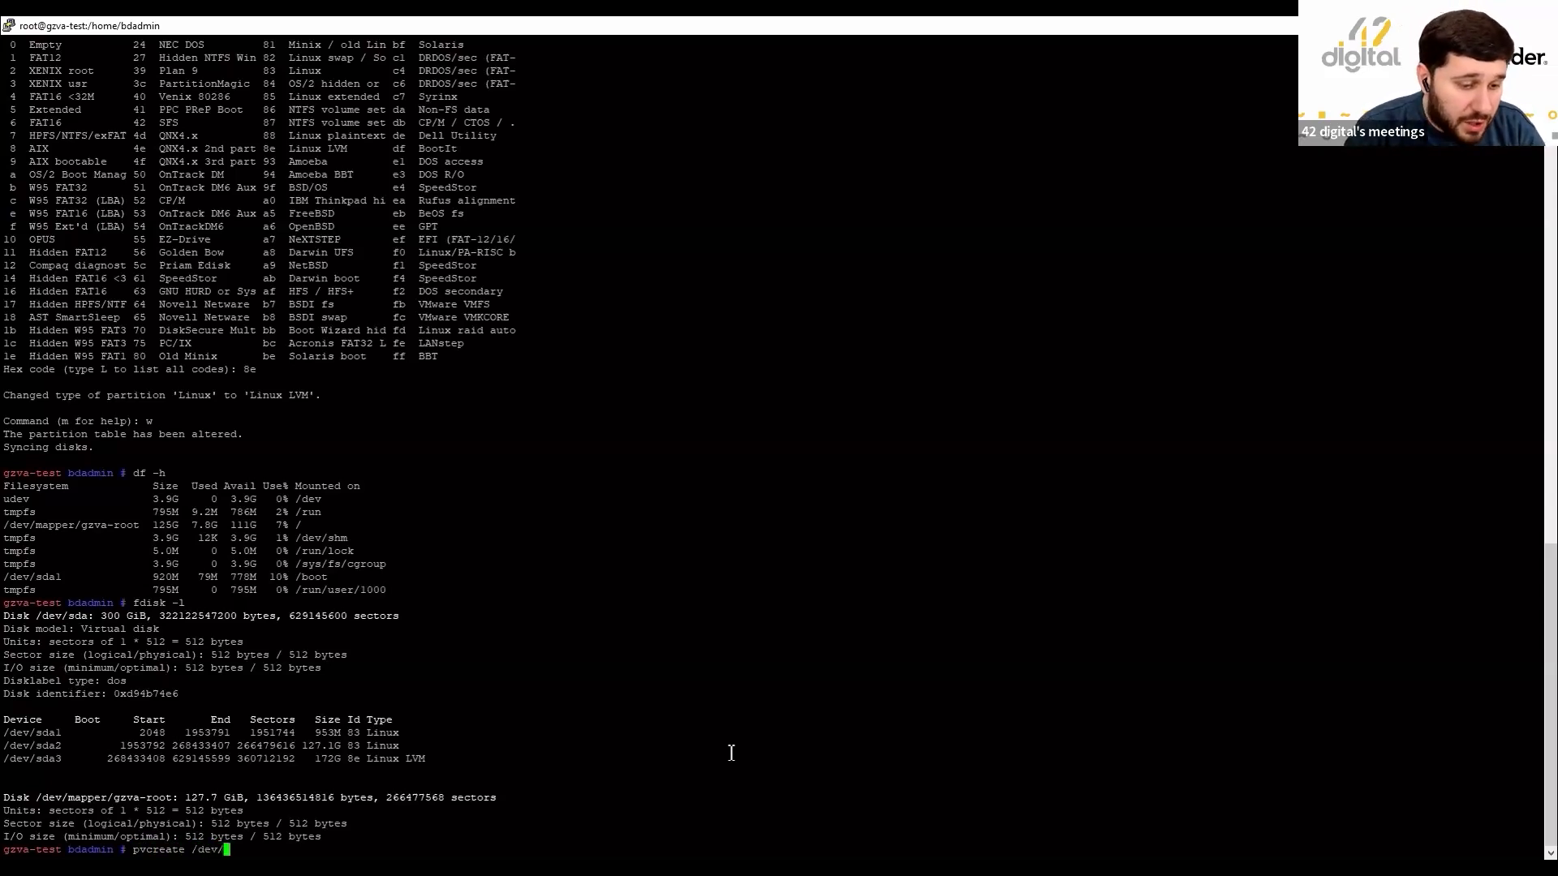
text(3)
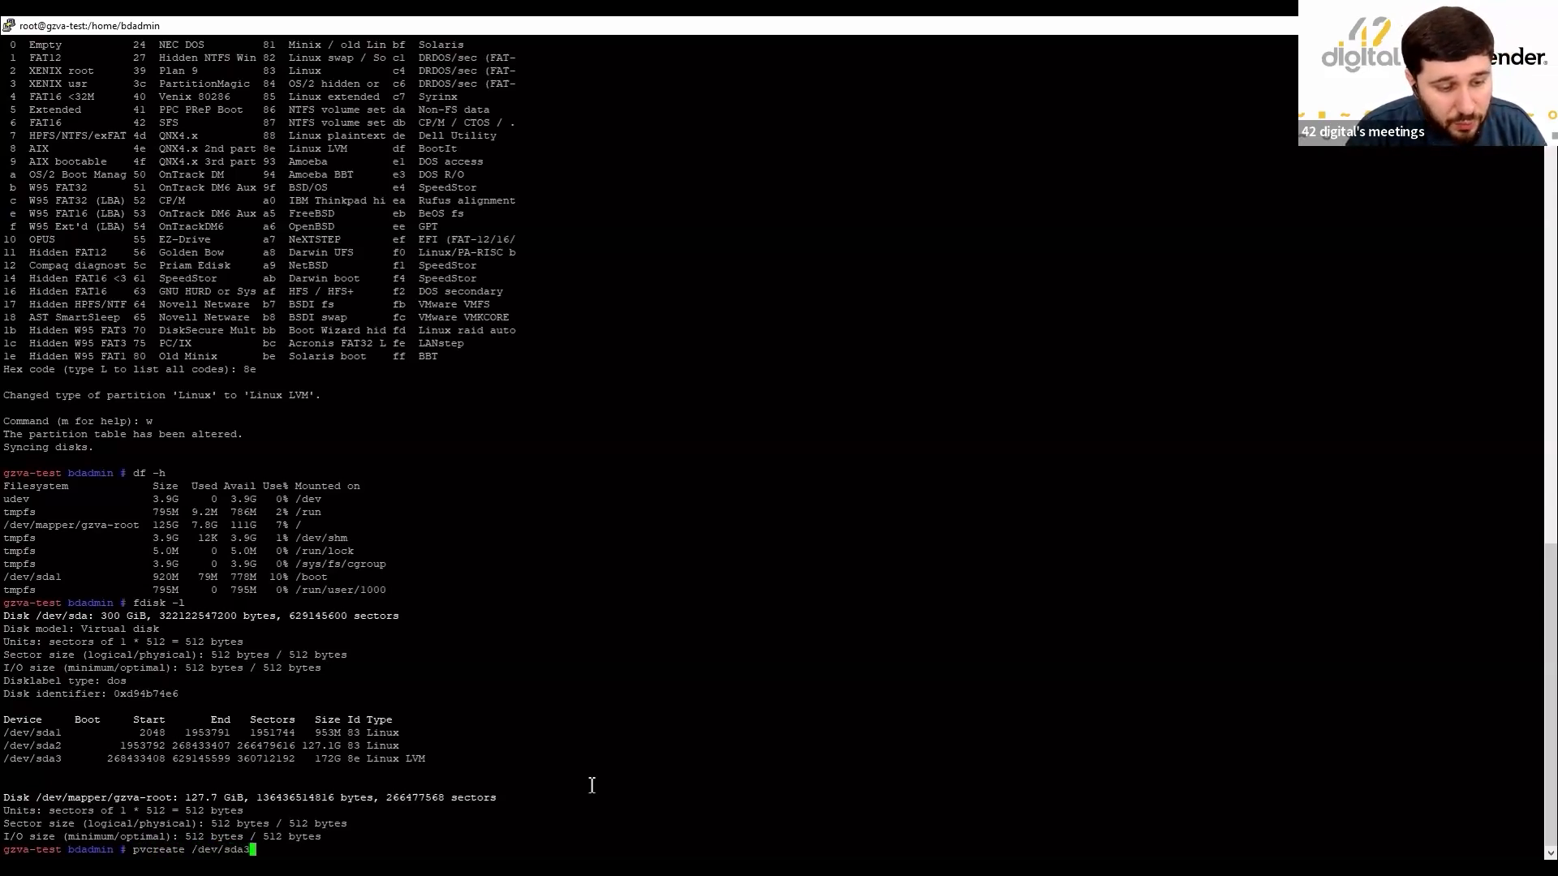
drag(38, 761, 64, 761)
click(522, 798)
key(Return)
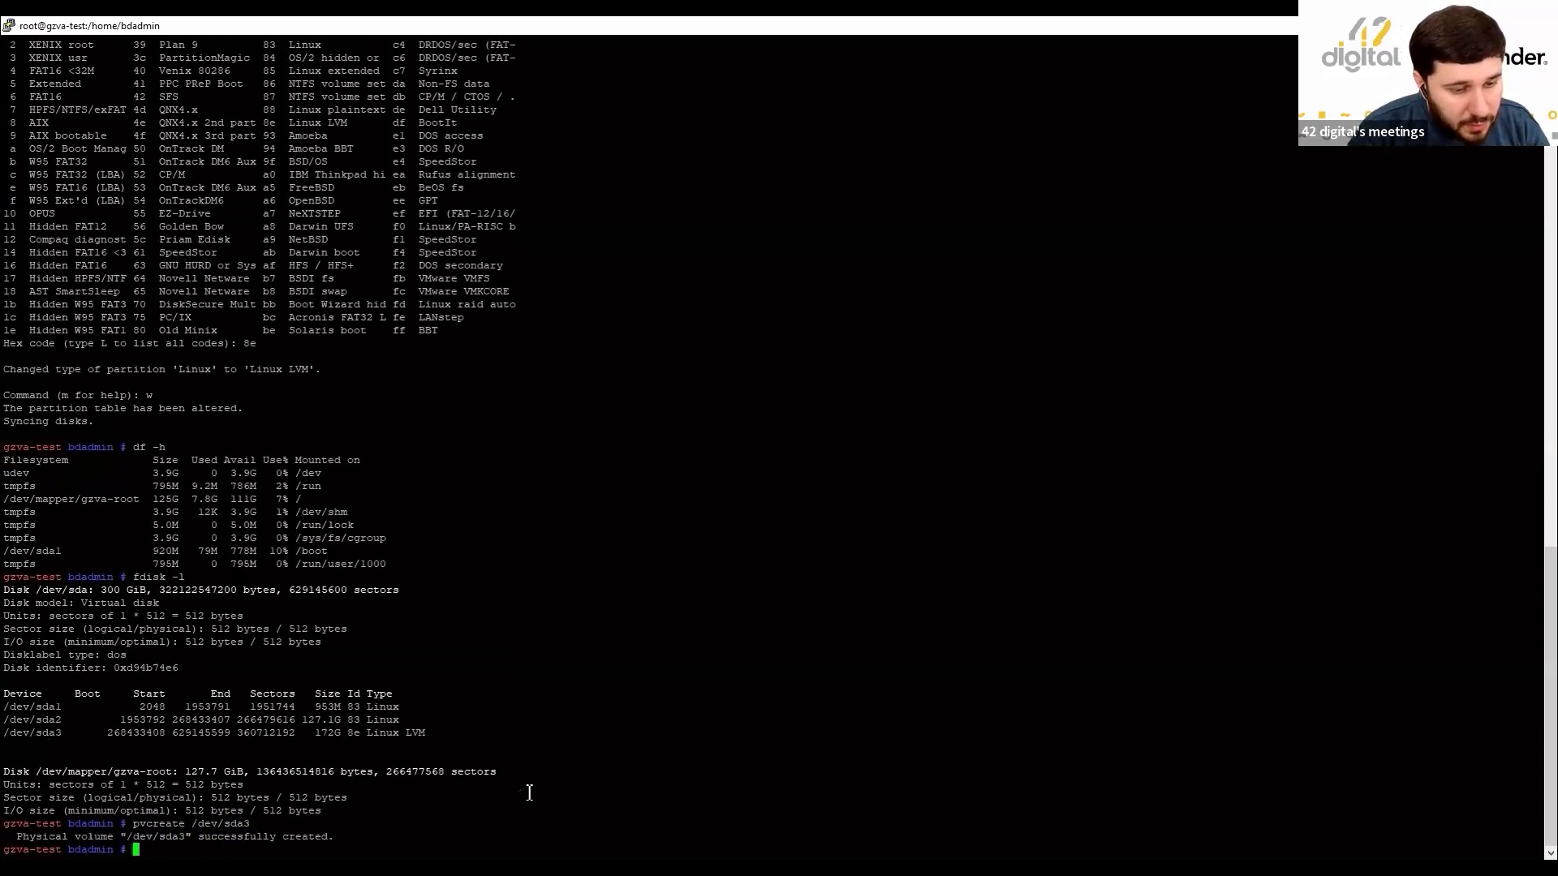
Run vgdisplay to identify the volume group name gzva.
text(vgdis)
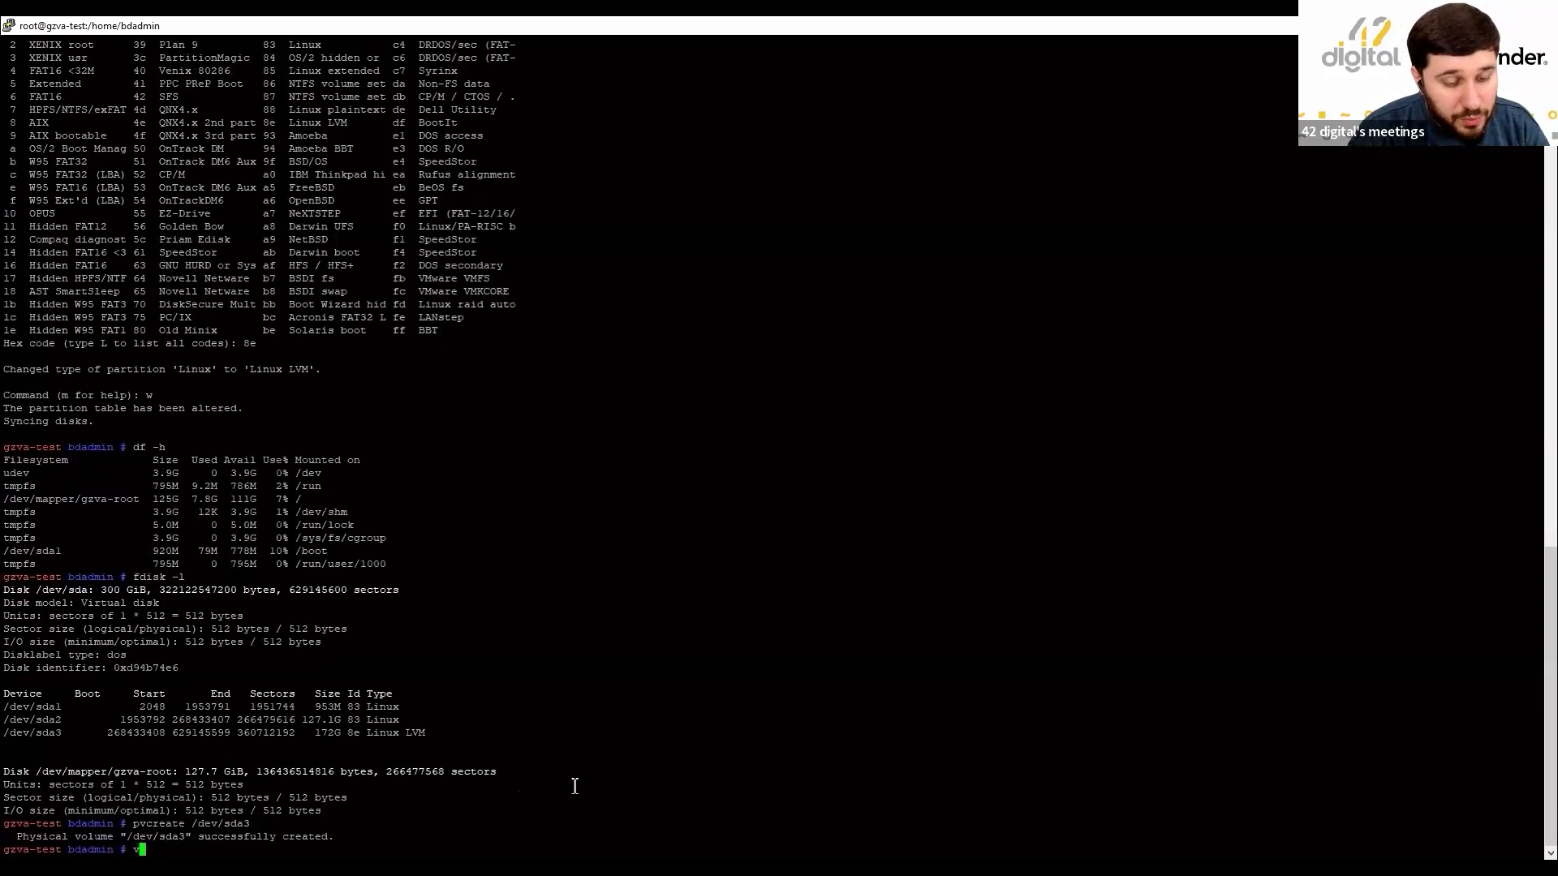
text(play)
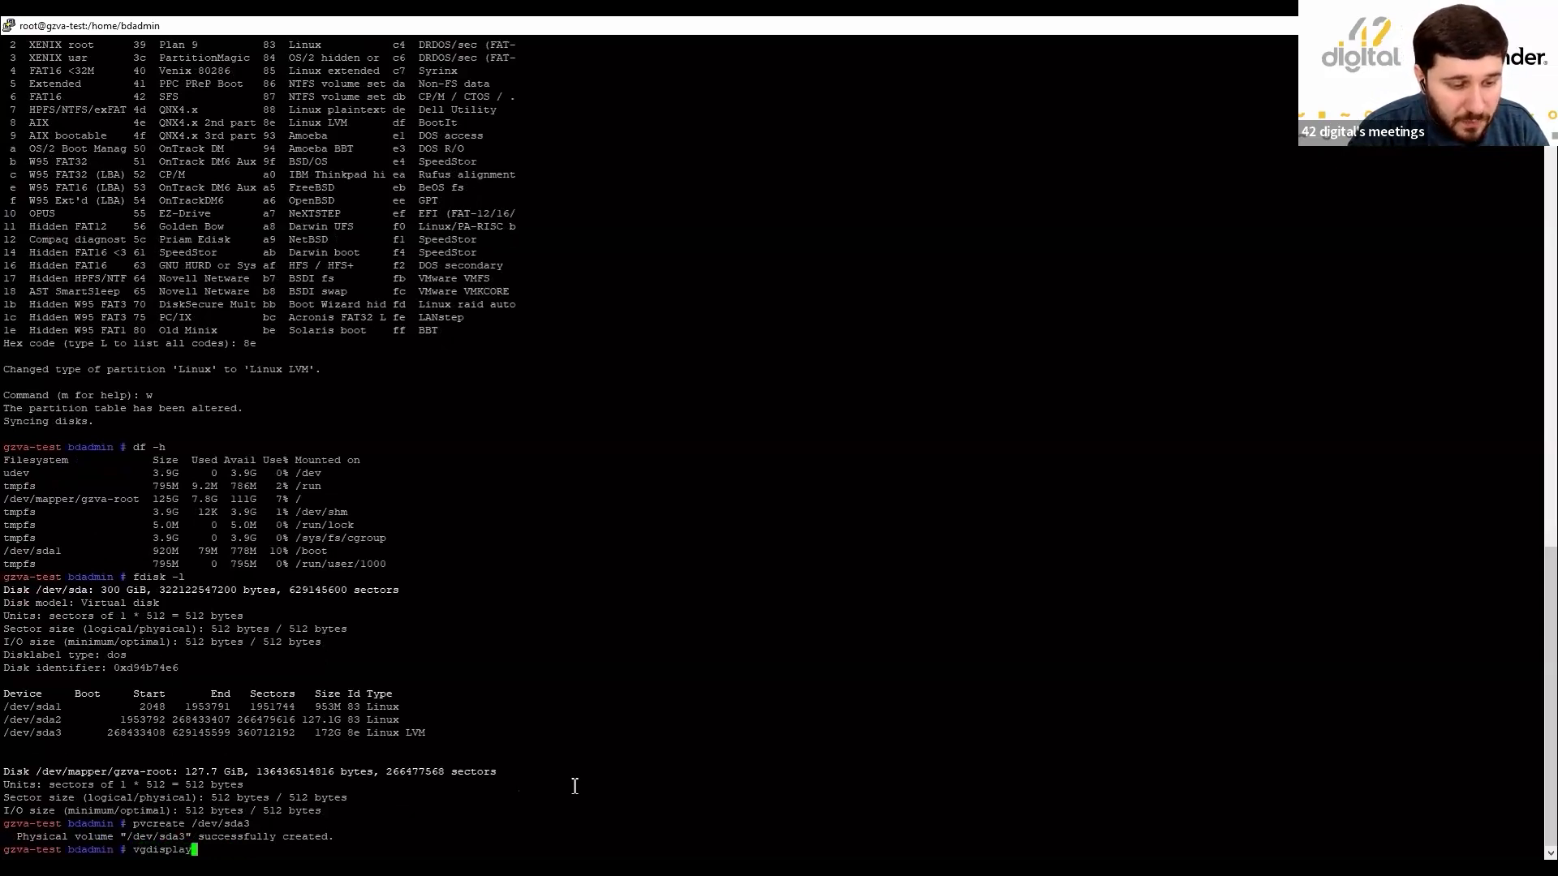
key(Return)
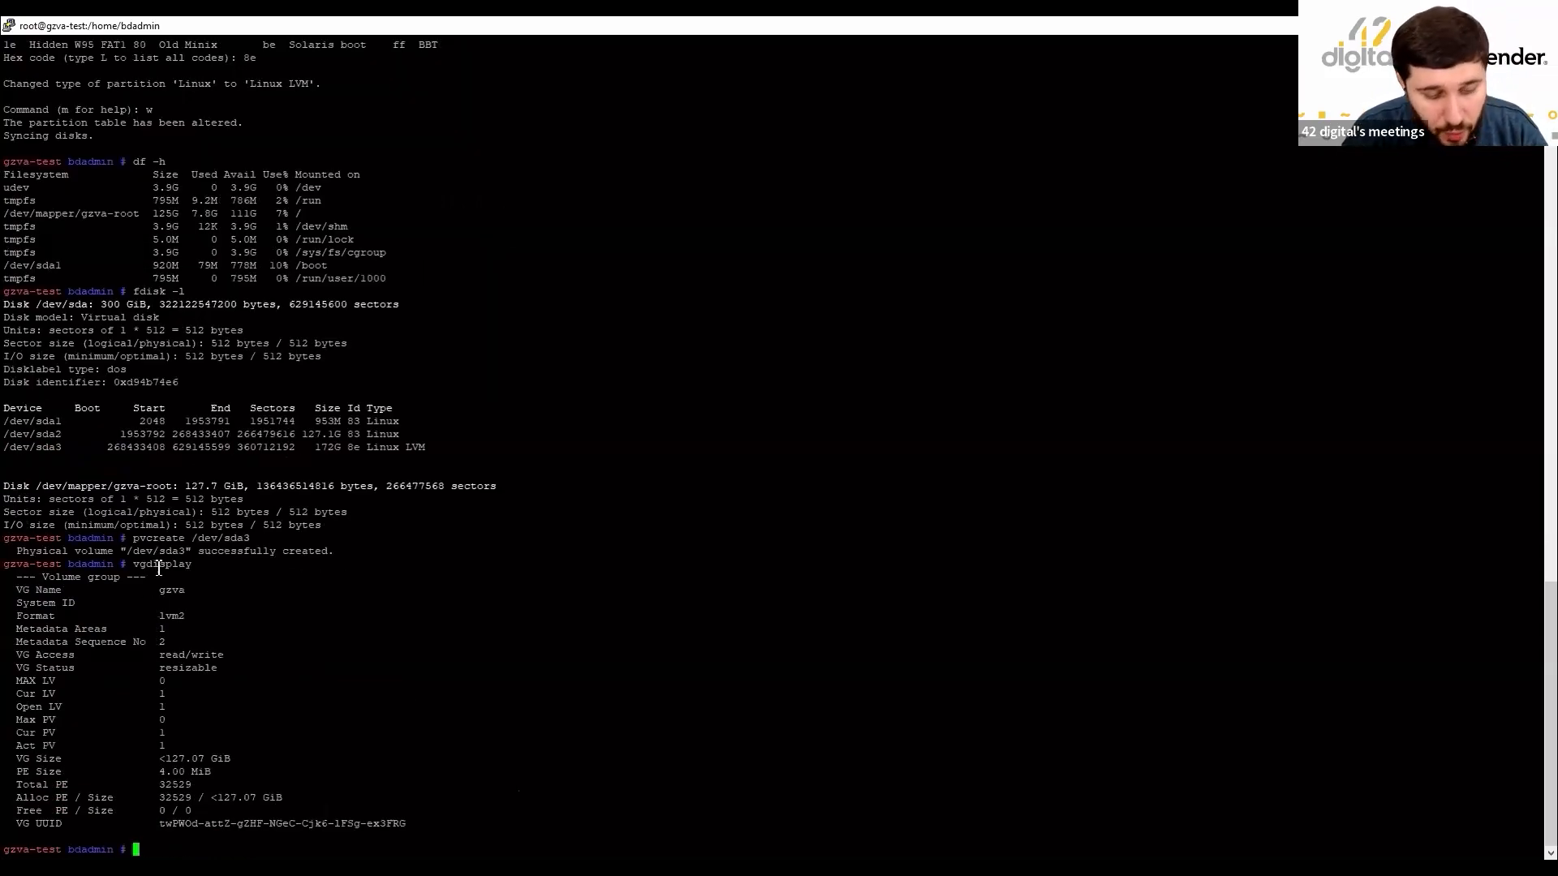
drag(154, 591, 184, 593)
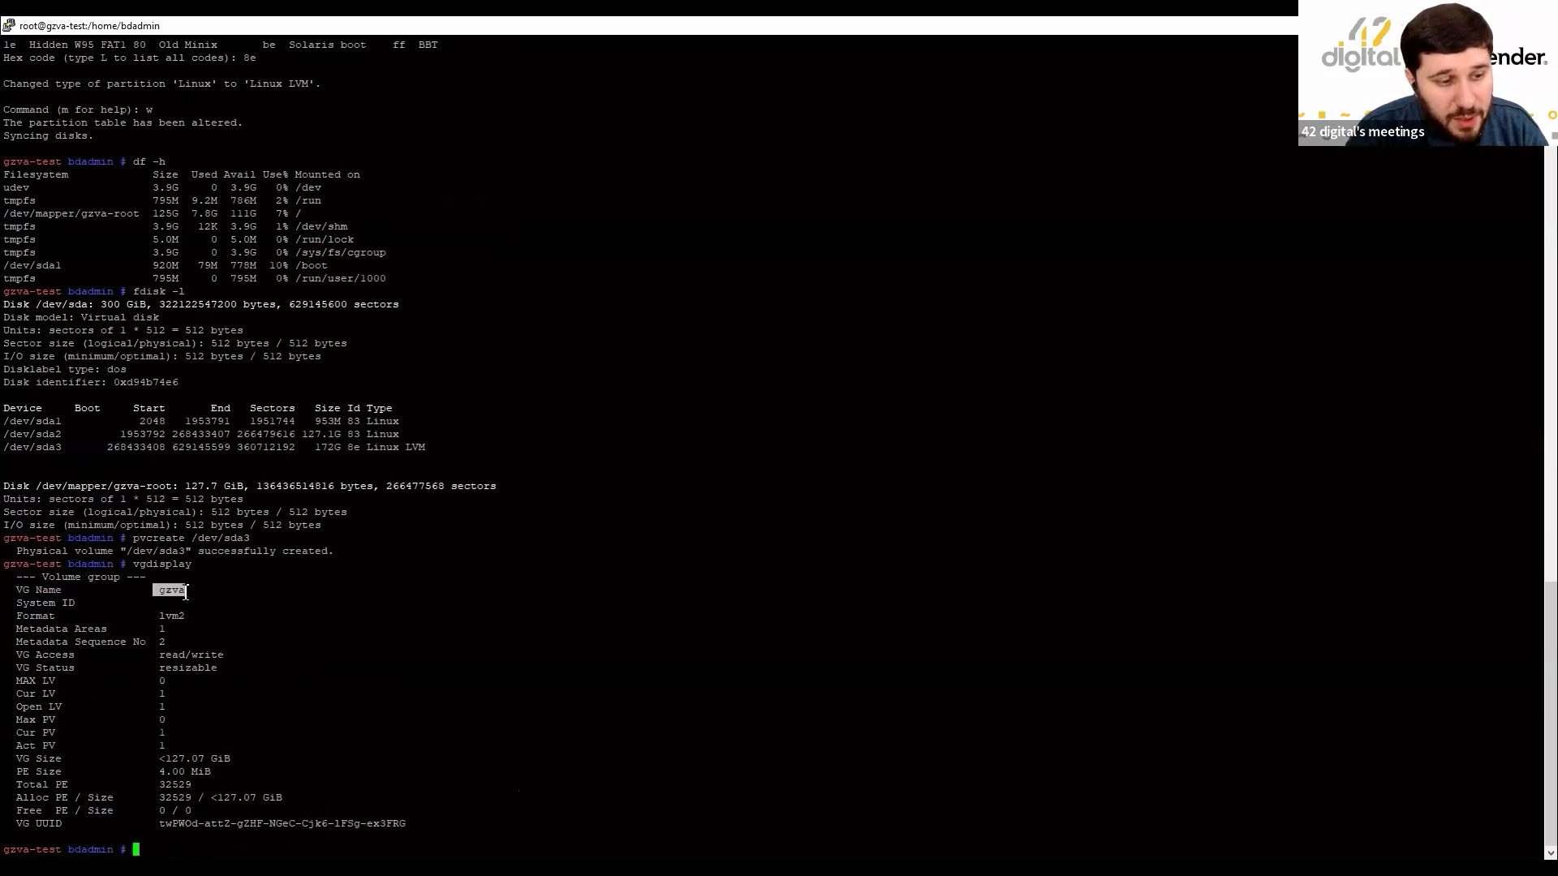
click(338, 625)
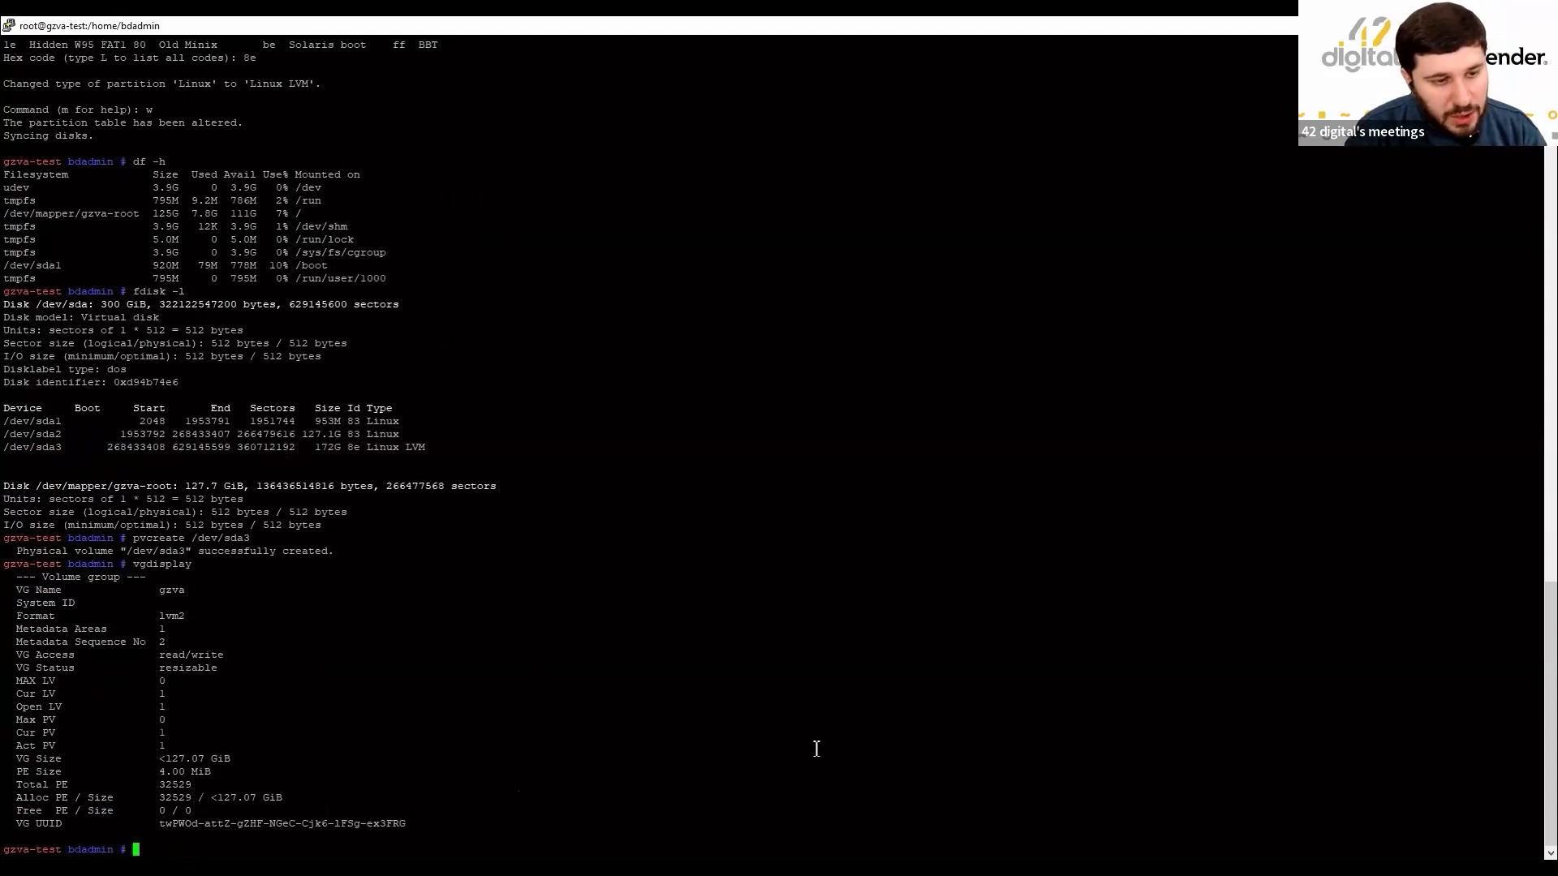
Extend volume group gzva onto /dev/sda3 and check lvdisplay, root still <127.07 GiB.
text(vgextend)
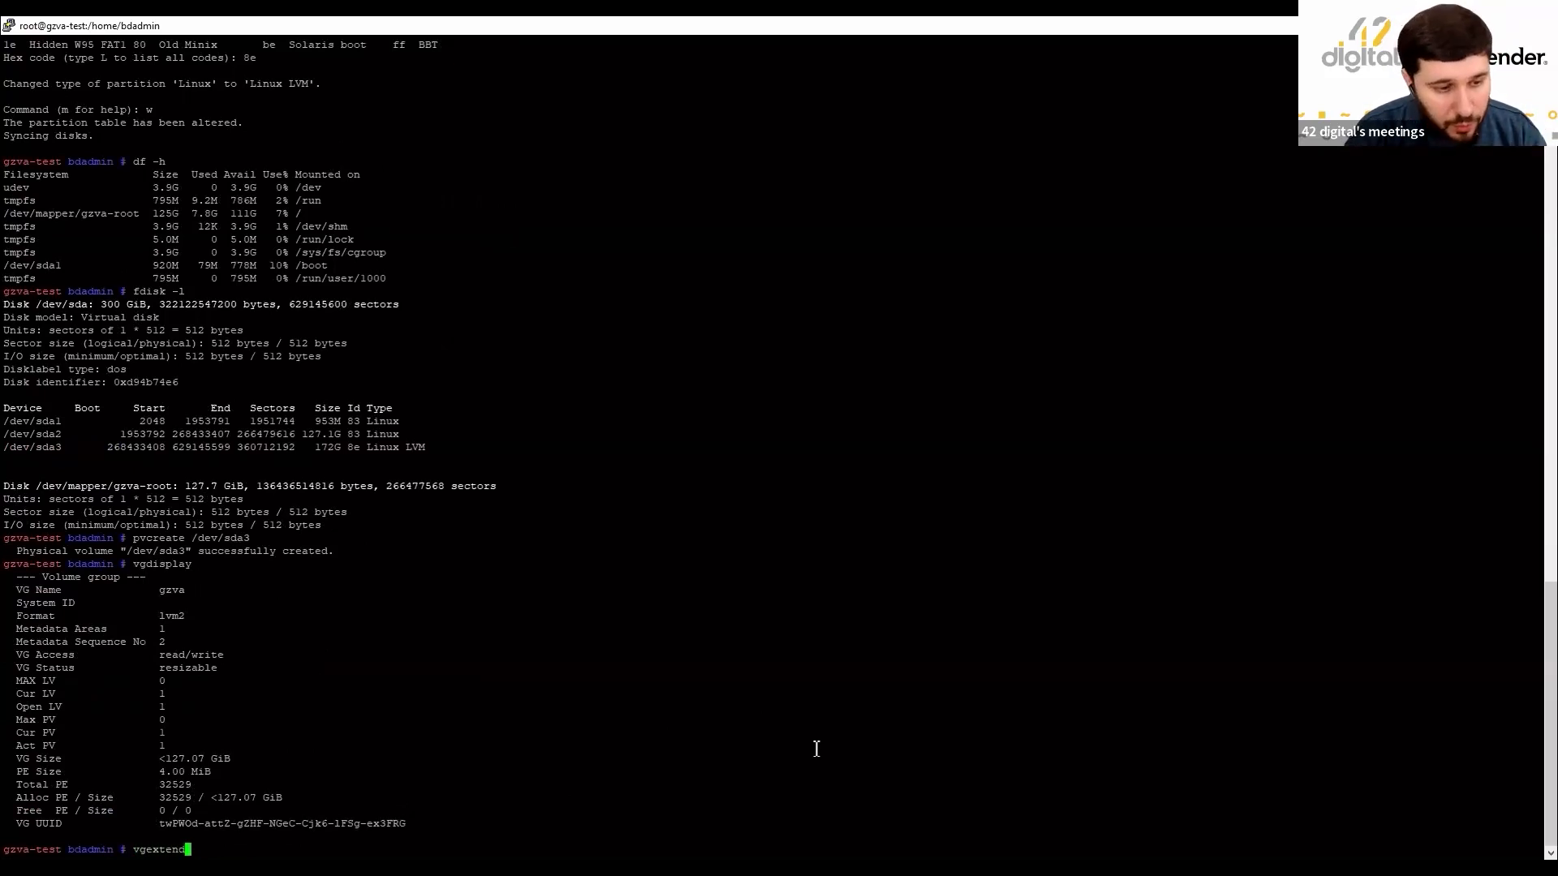
text( gzv)
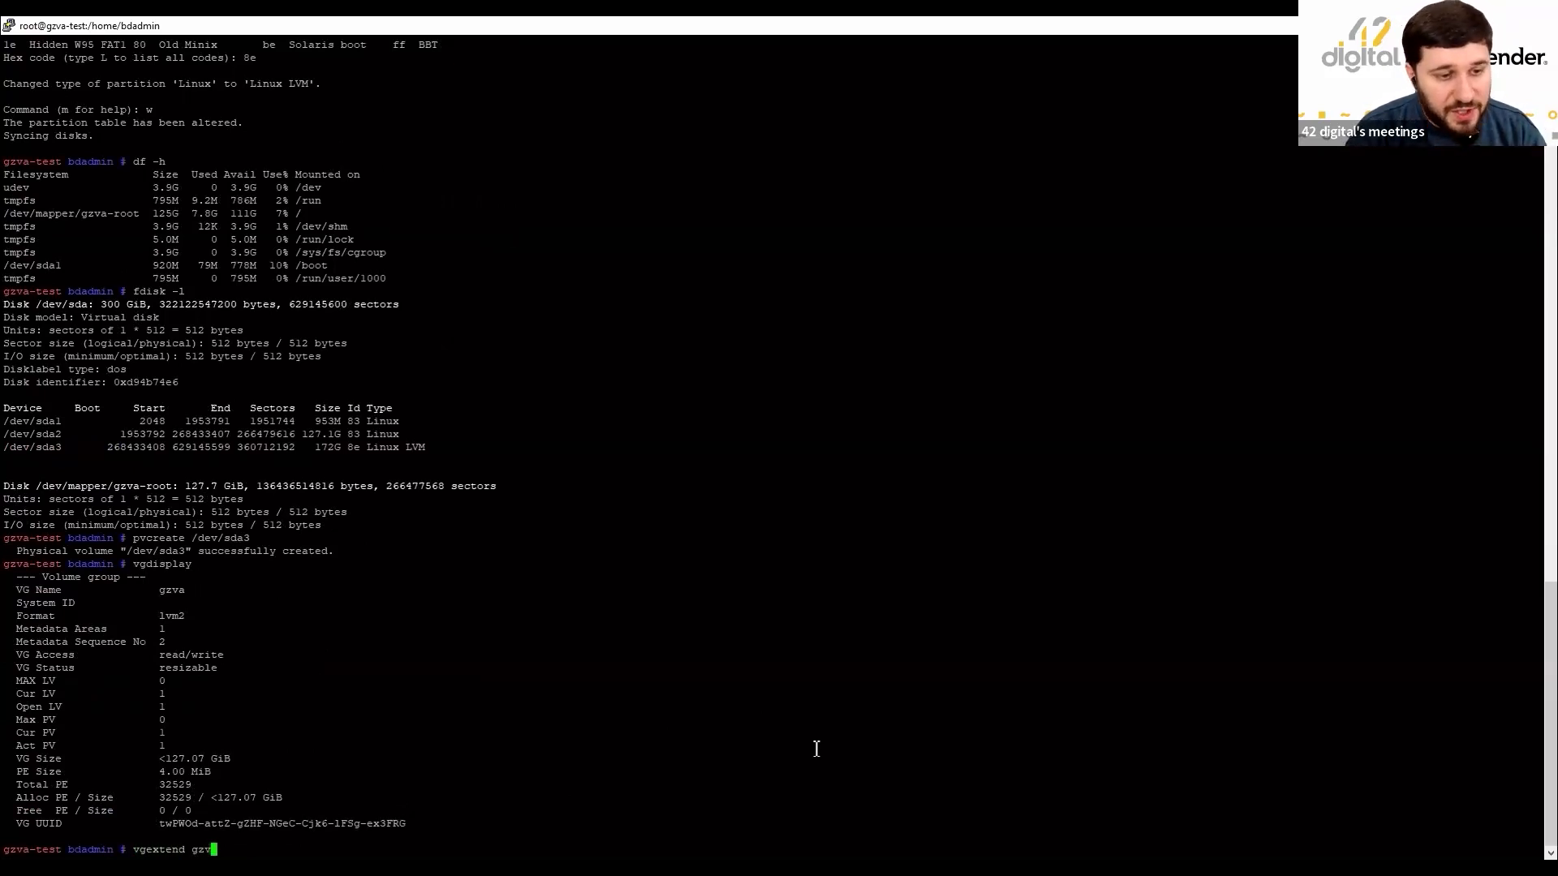
text(a /)
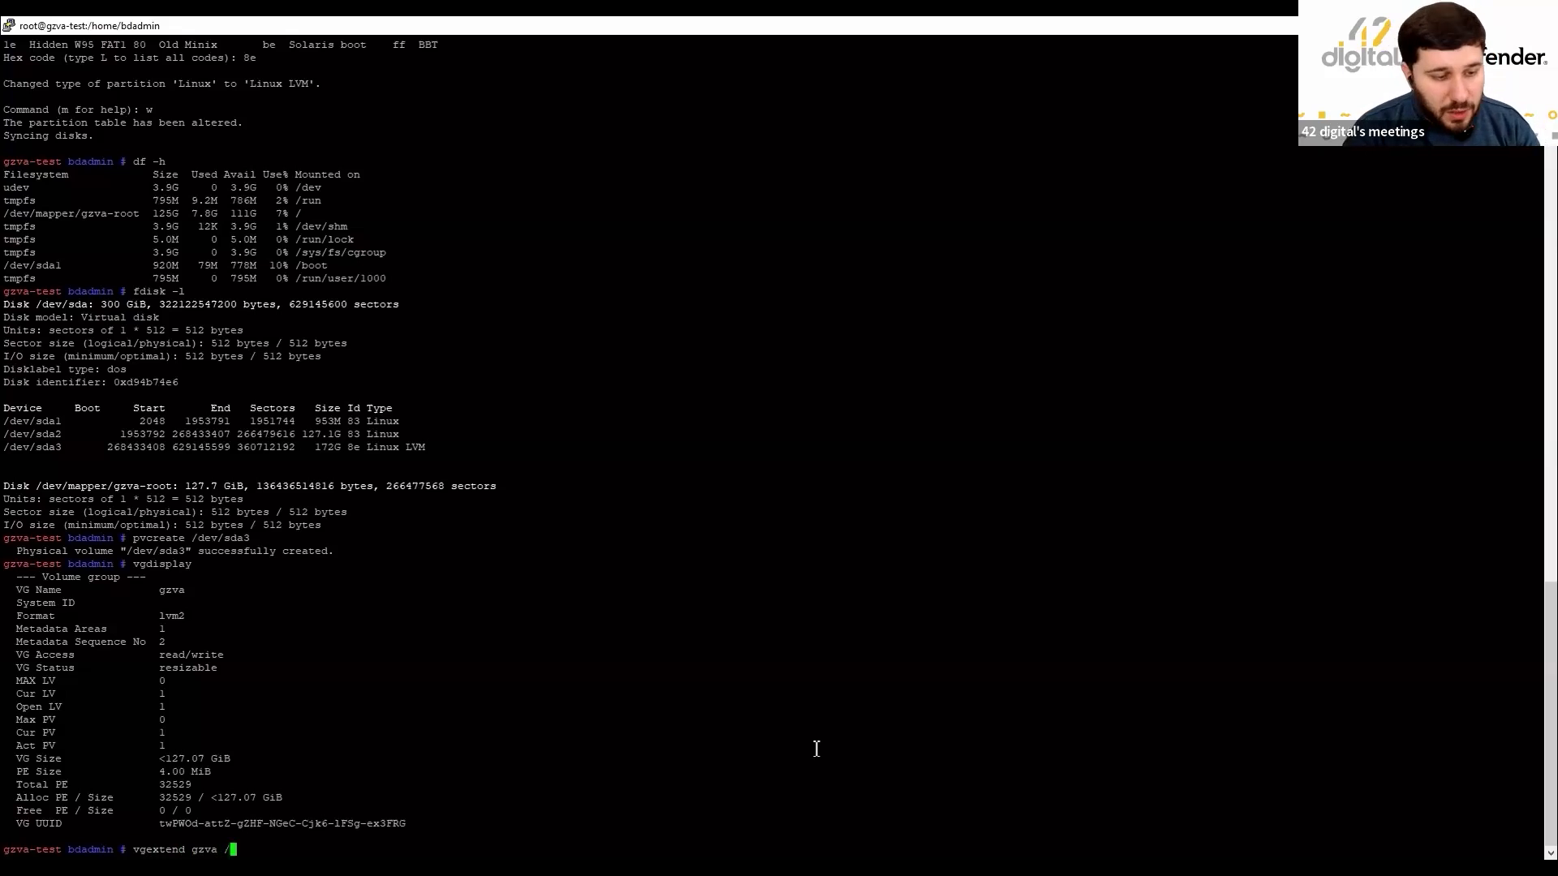
text(dev/)
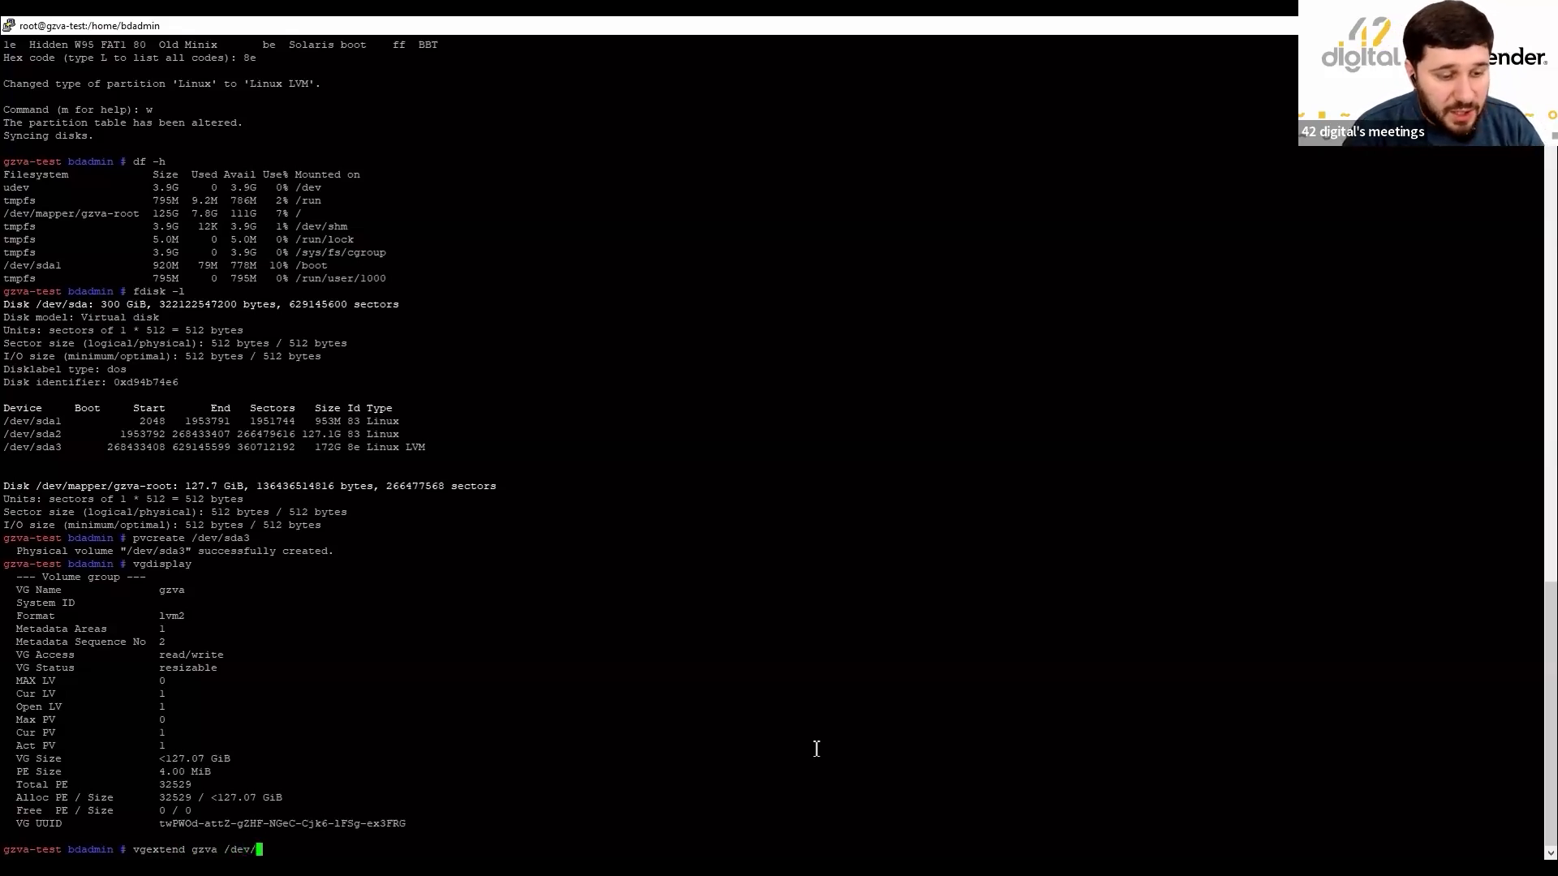
text(sda3)
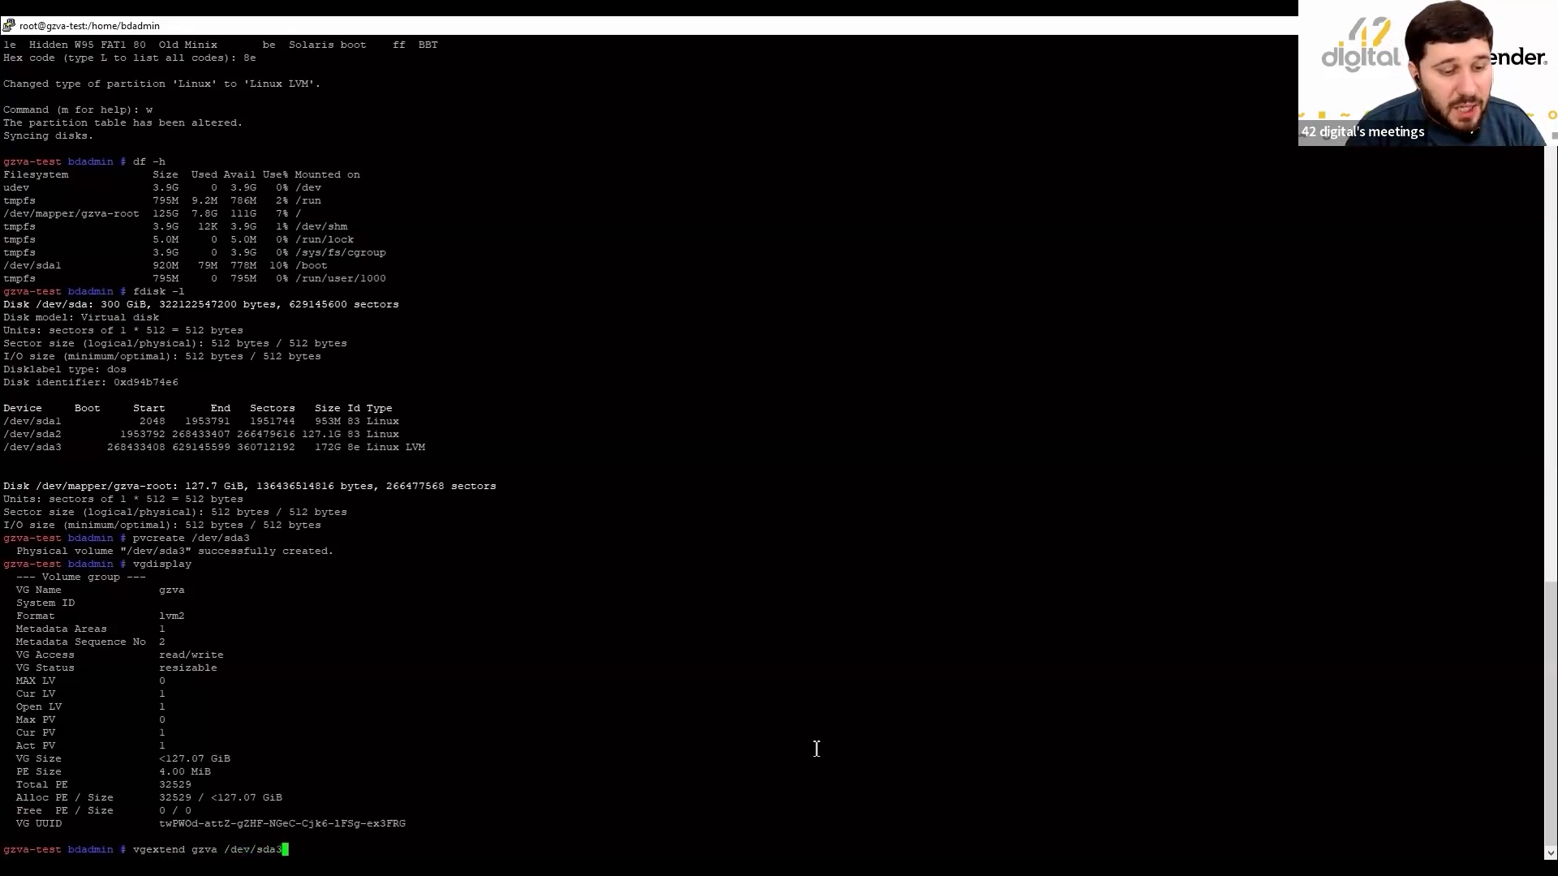
key(Return)
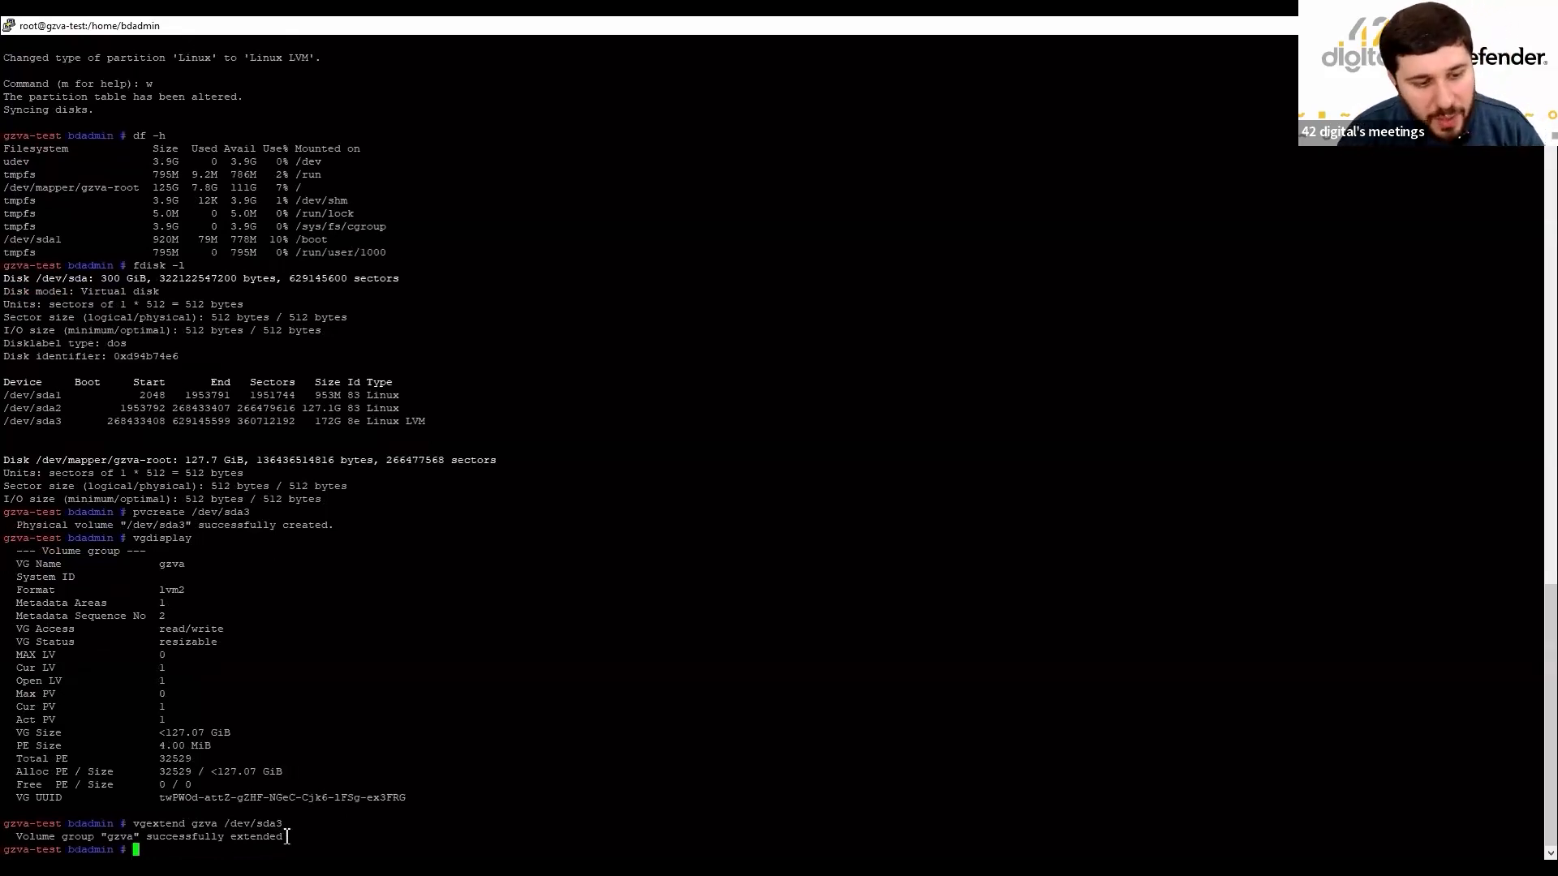
text(lvd)
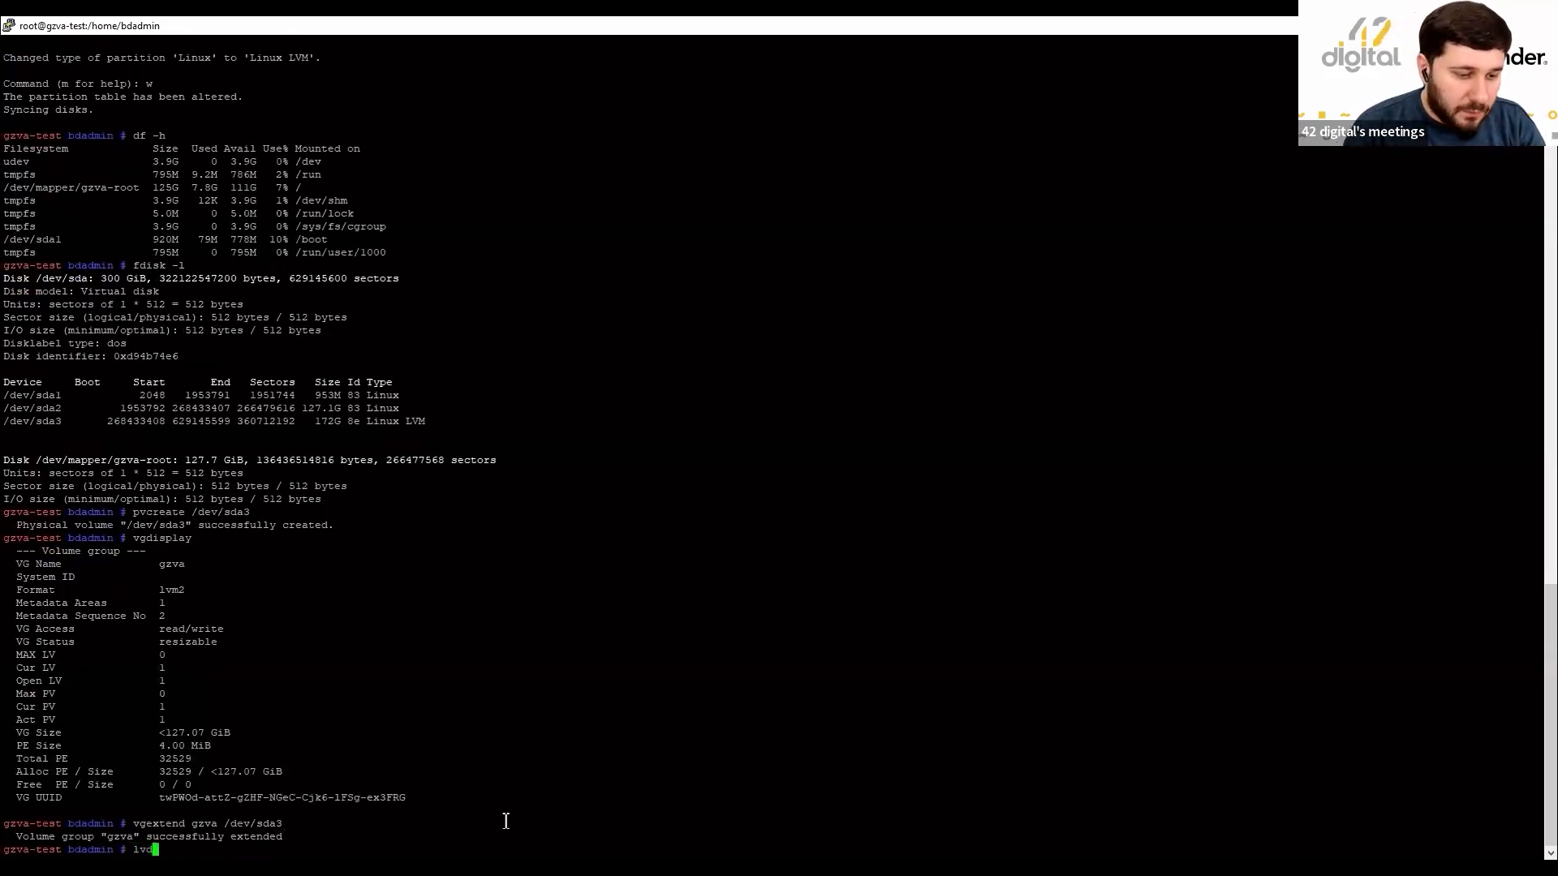
text(isplay)
key(Return)
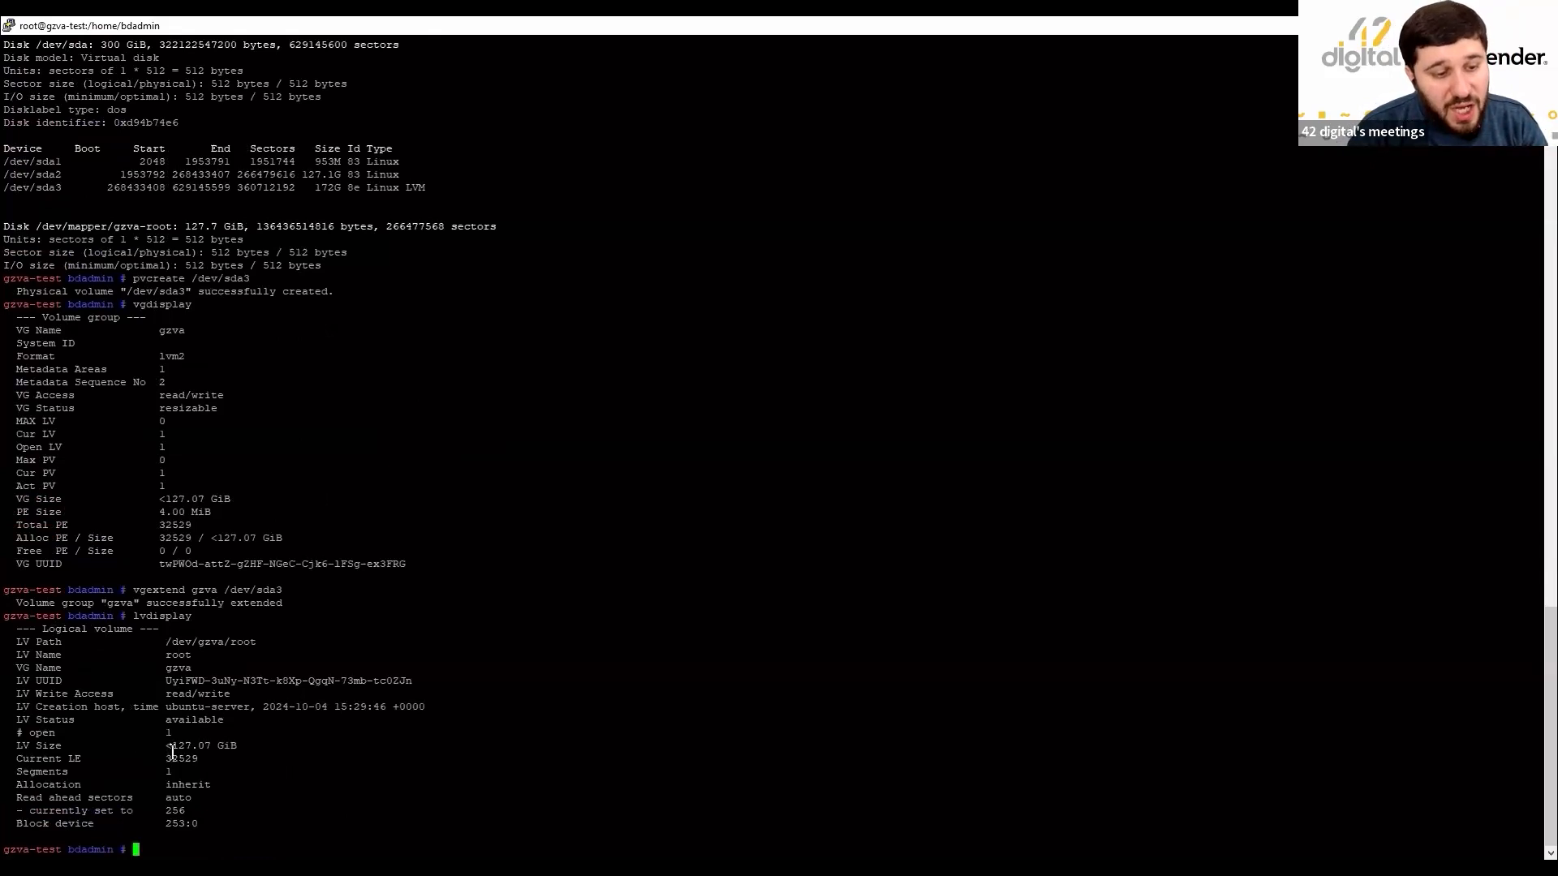
Run pvscan and confirm /dev/sda2 is fully used and /dev/sda3 has 172.00 GiB free.
drag(167, 746, 252, 751)
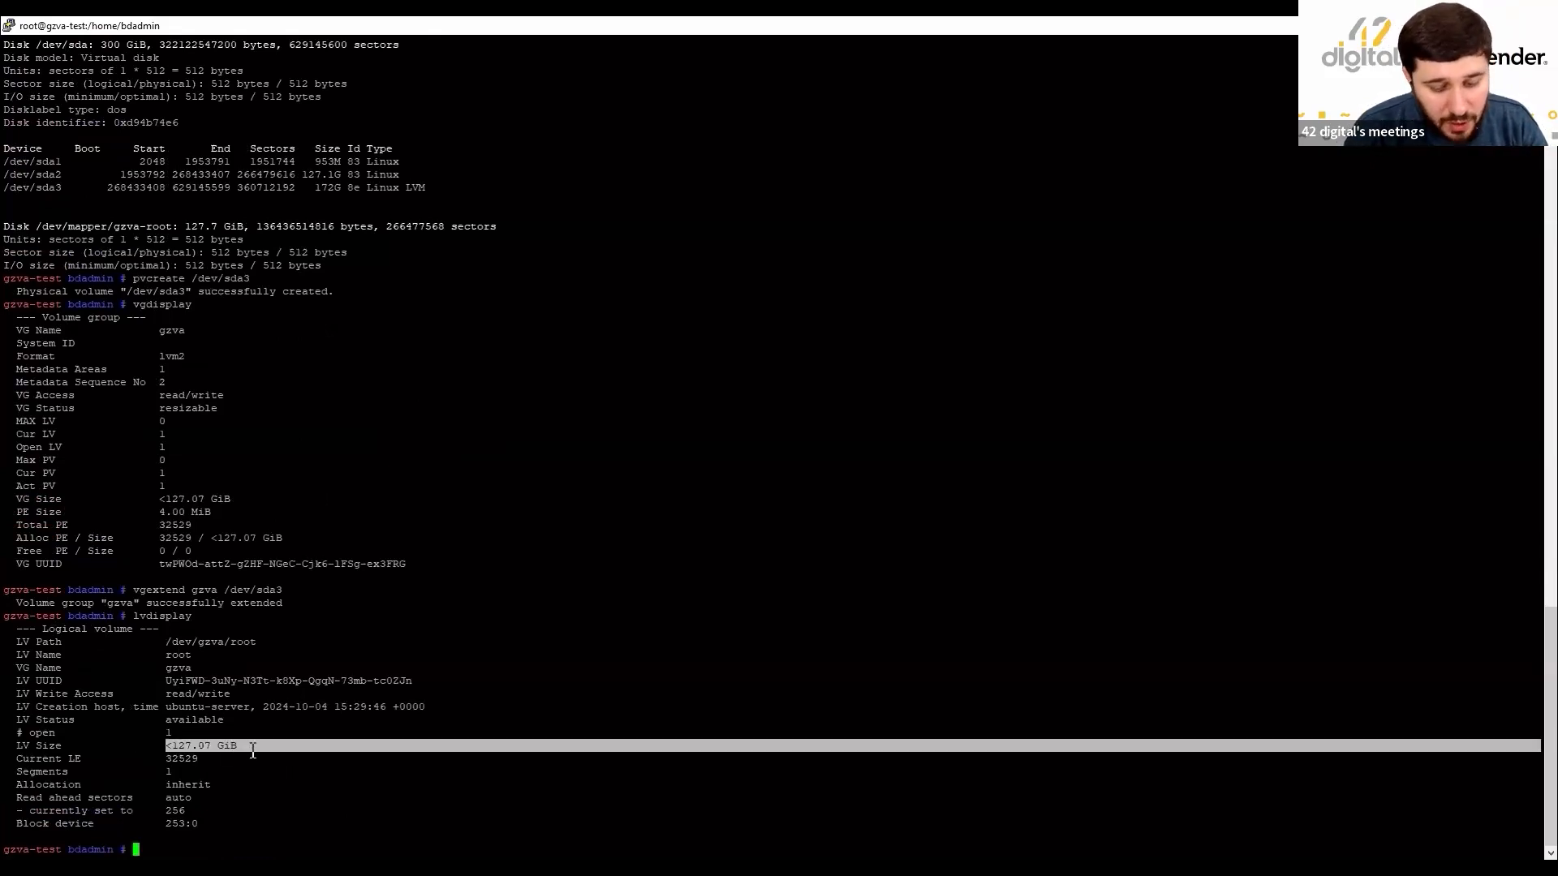
click(252, 751)
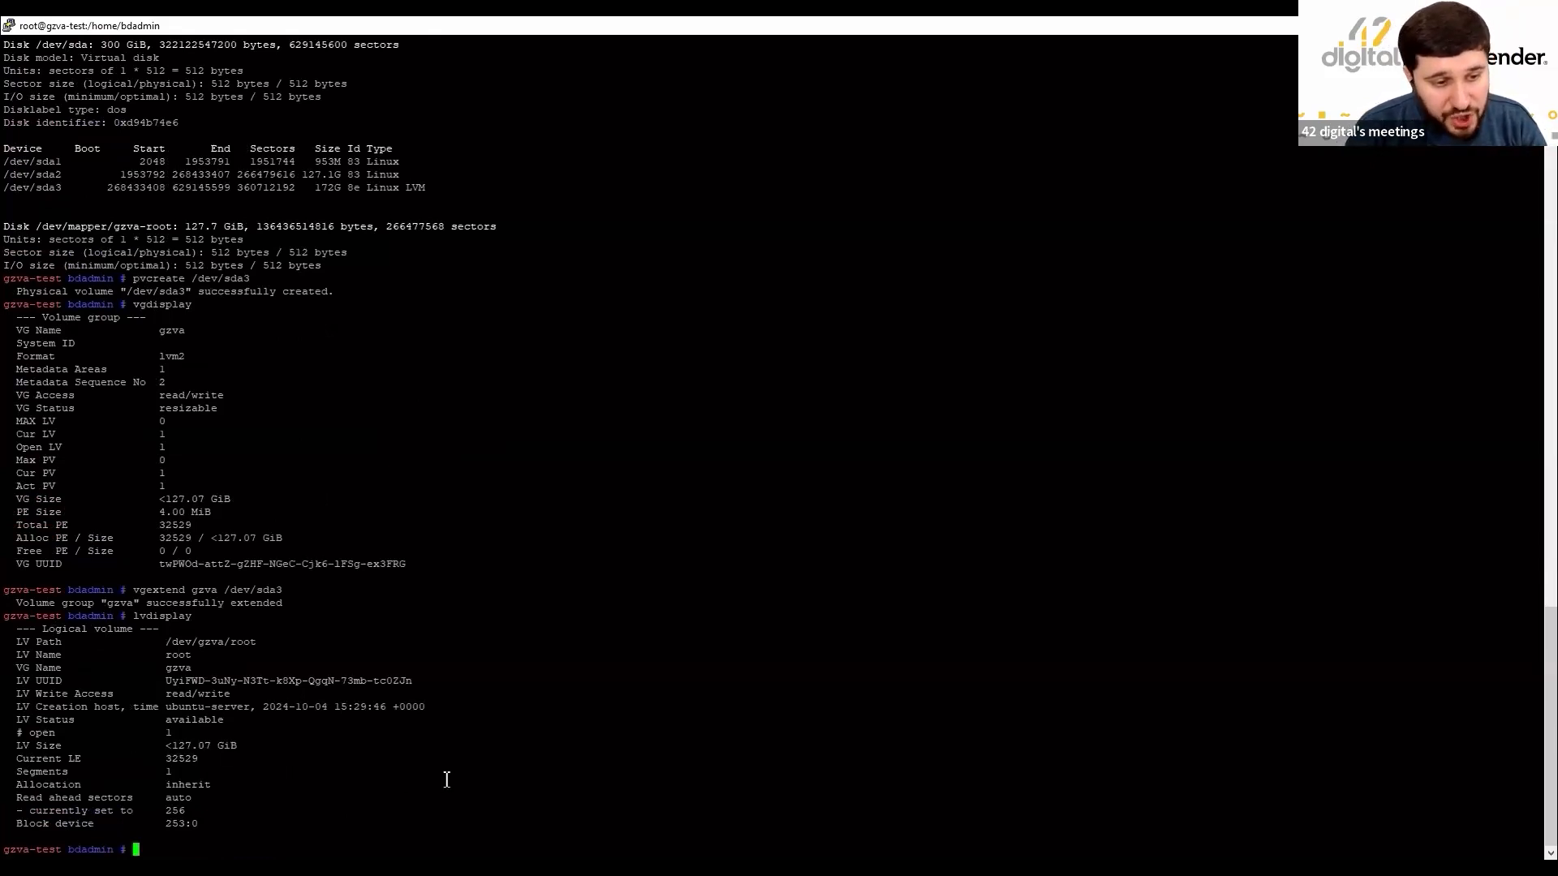
text(pvscan)
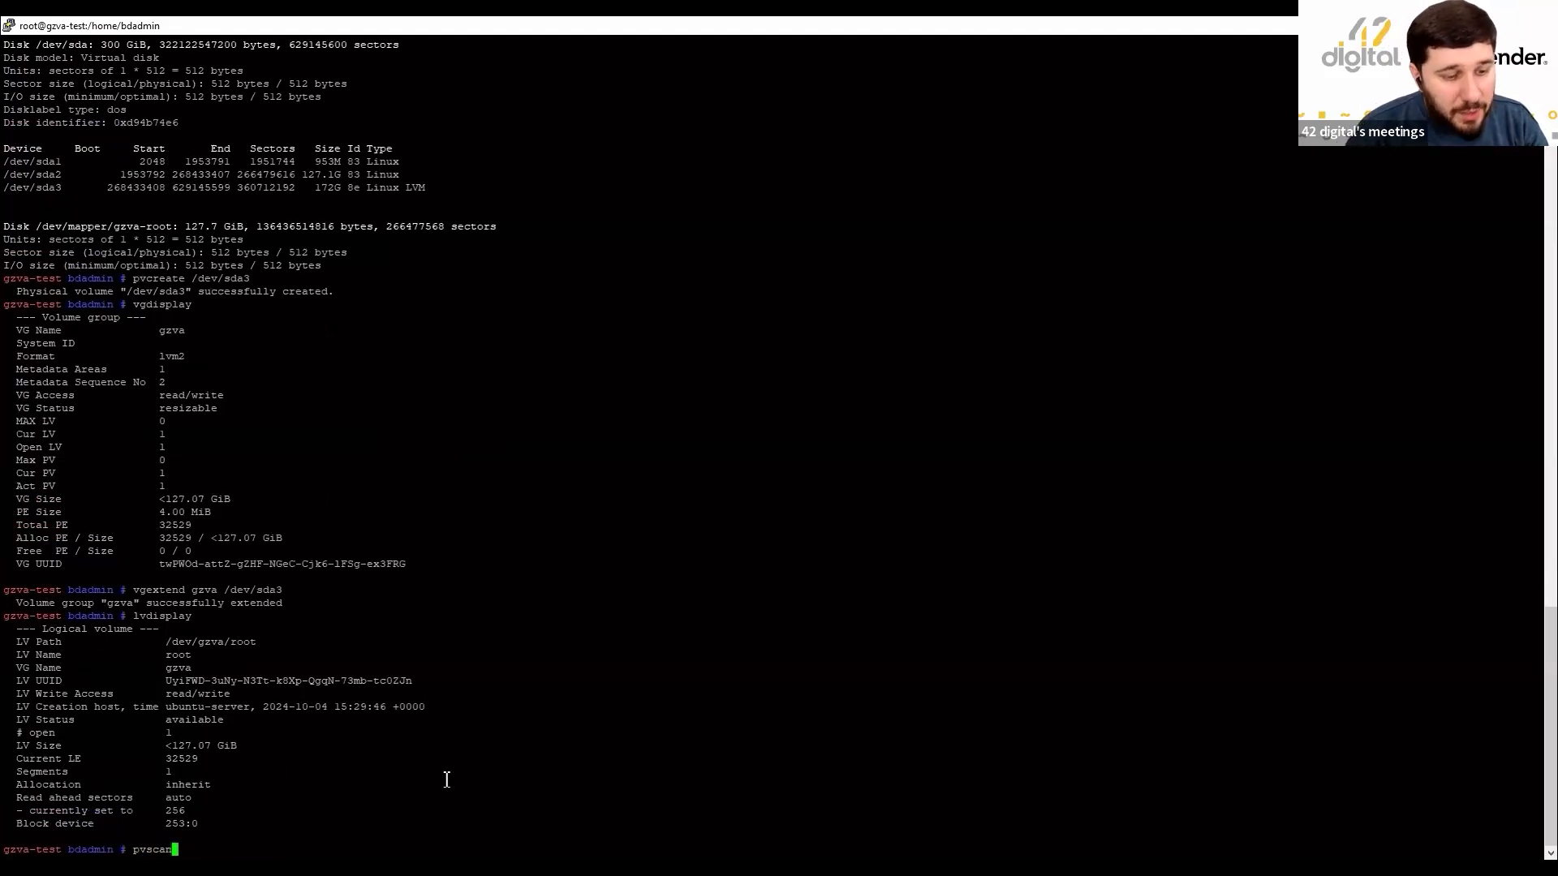
key(Return)
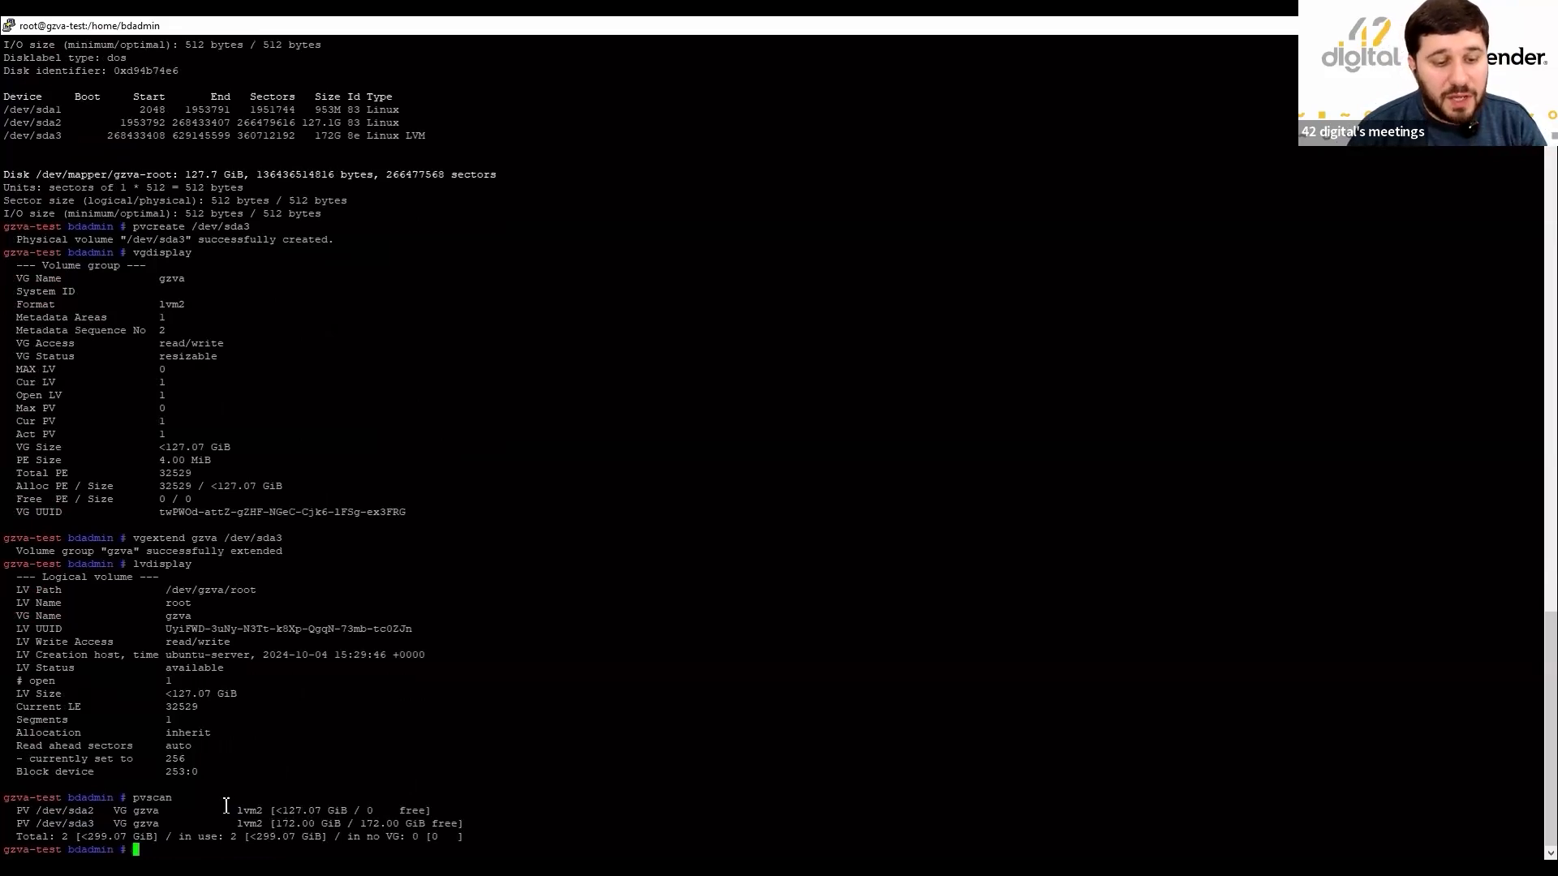
drag(237, 810, 339, 810)
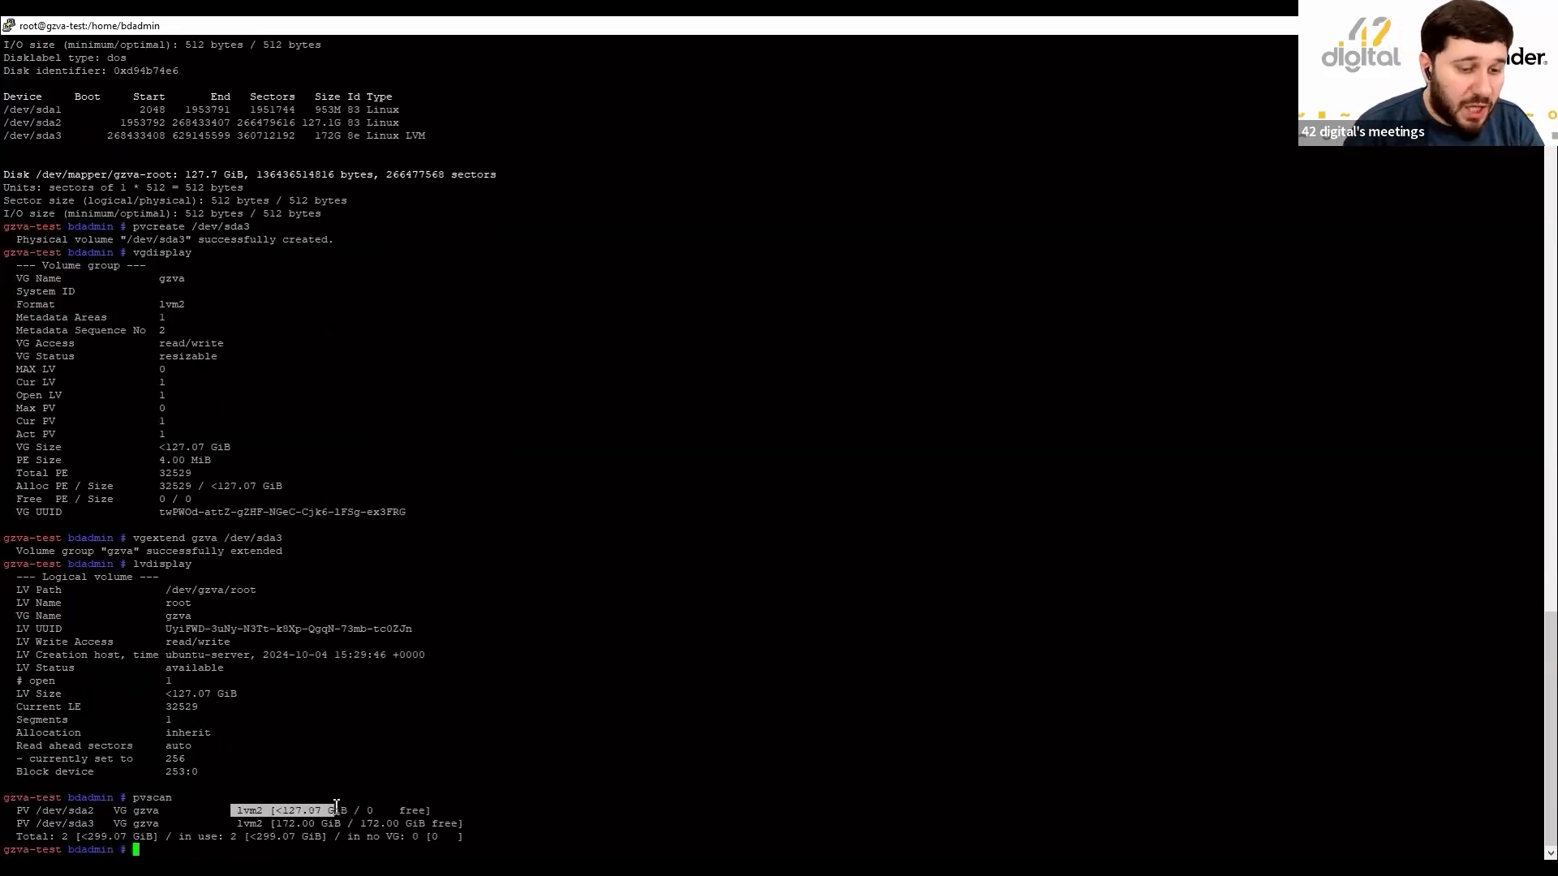
click(263, 836)
drag(293, 824, 429, 824)
click(456, 798)
click(523, 820)
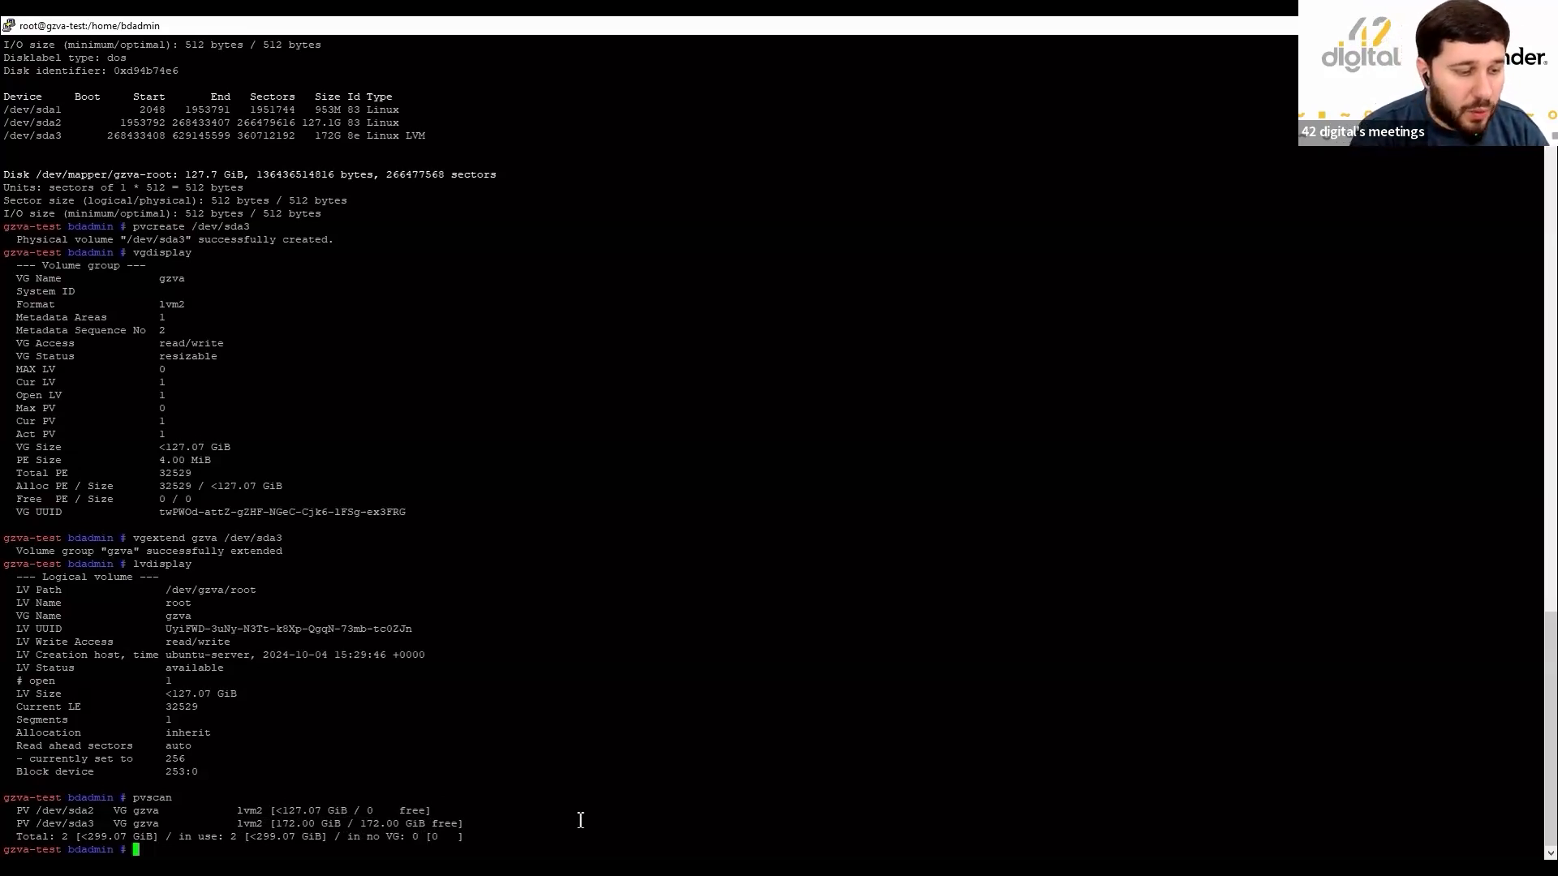
Grow gzva/root into all free space with lvextend -l +100%FREE /dev/gzva/root.
text(lvex)
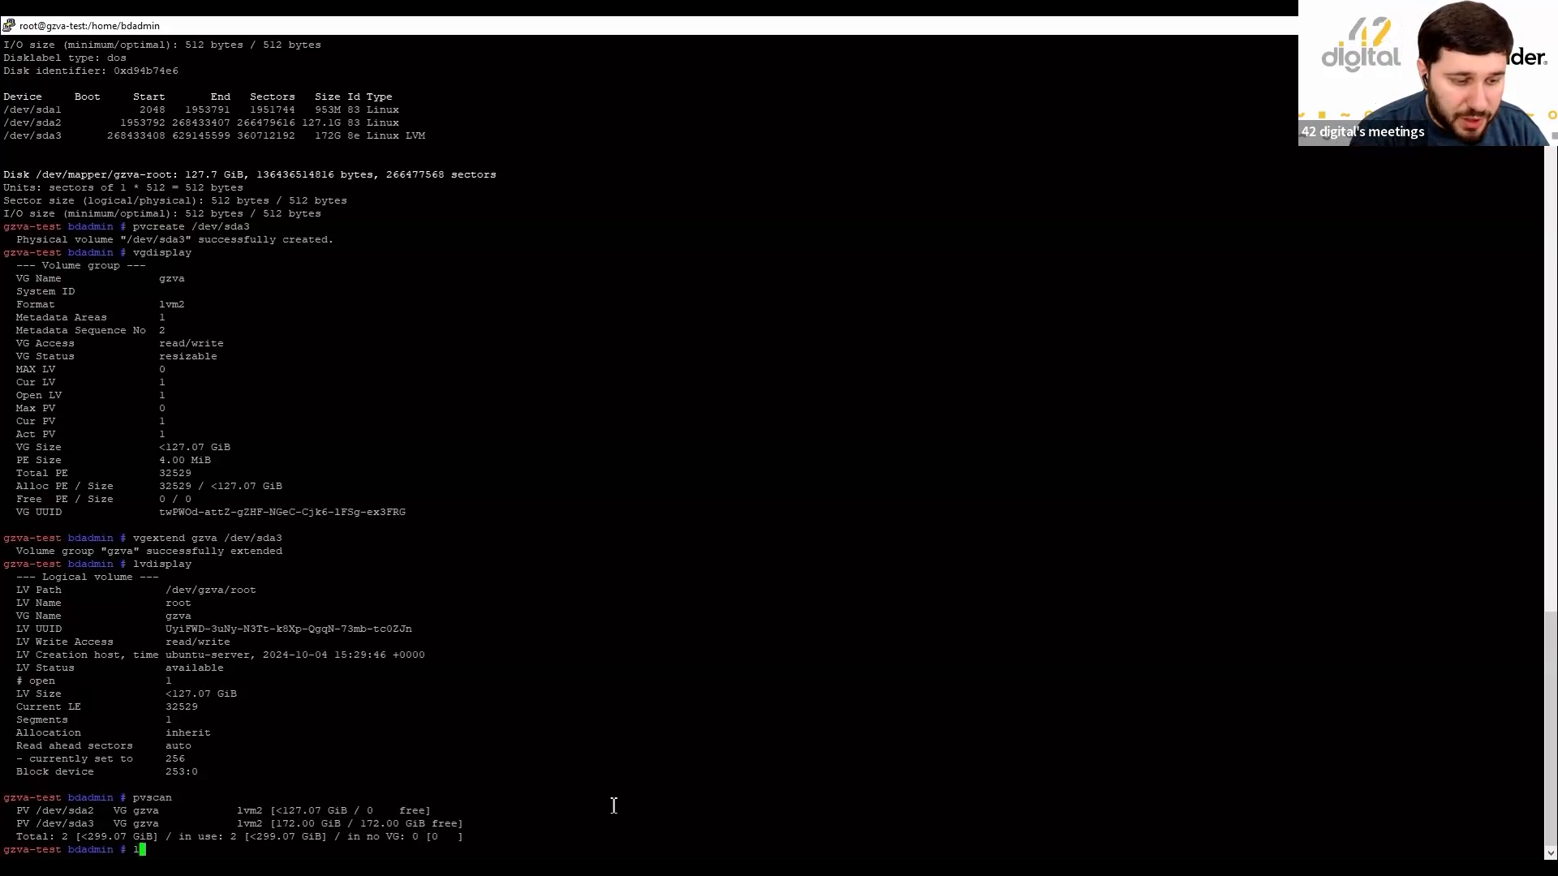
text(t)
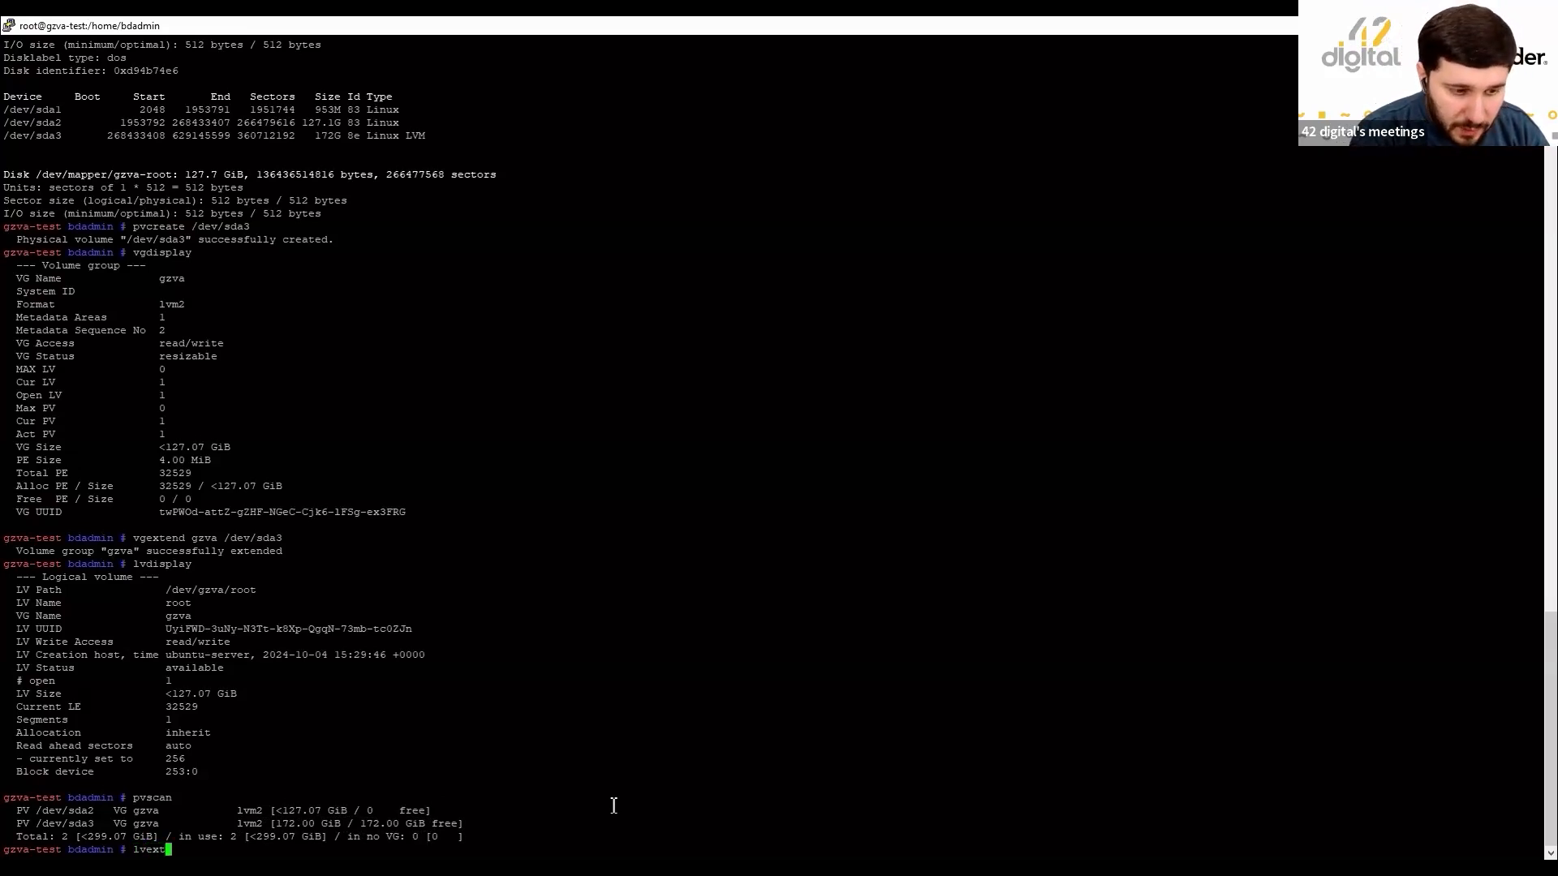
text(end -l +1)
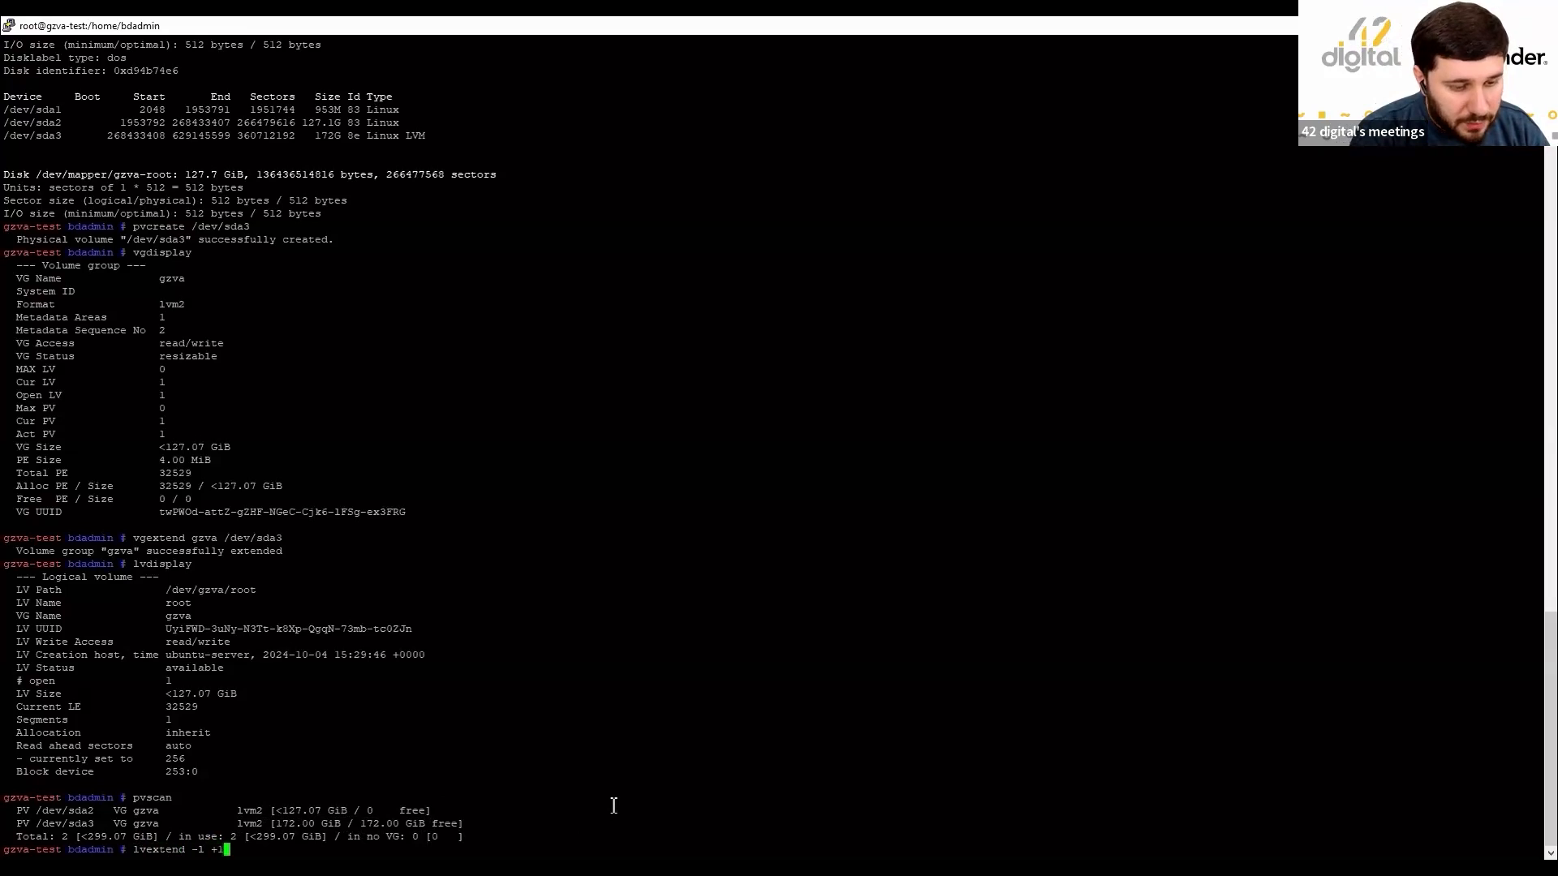
text(00%)
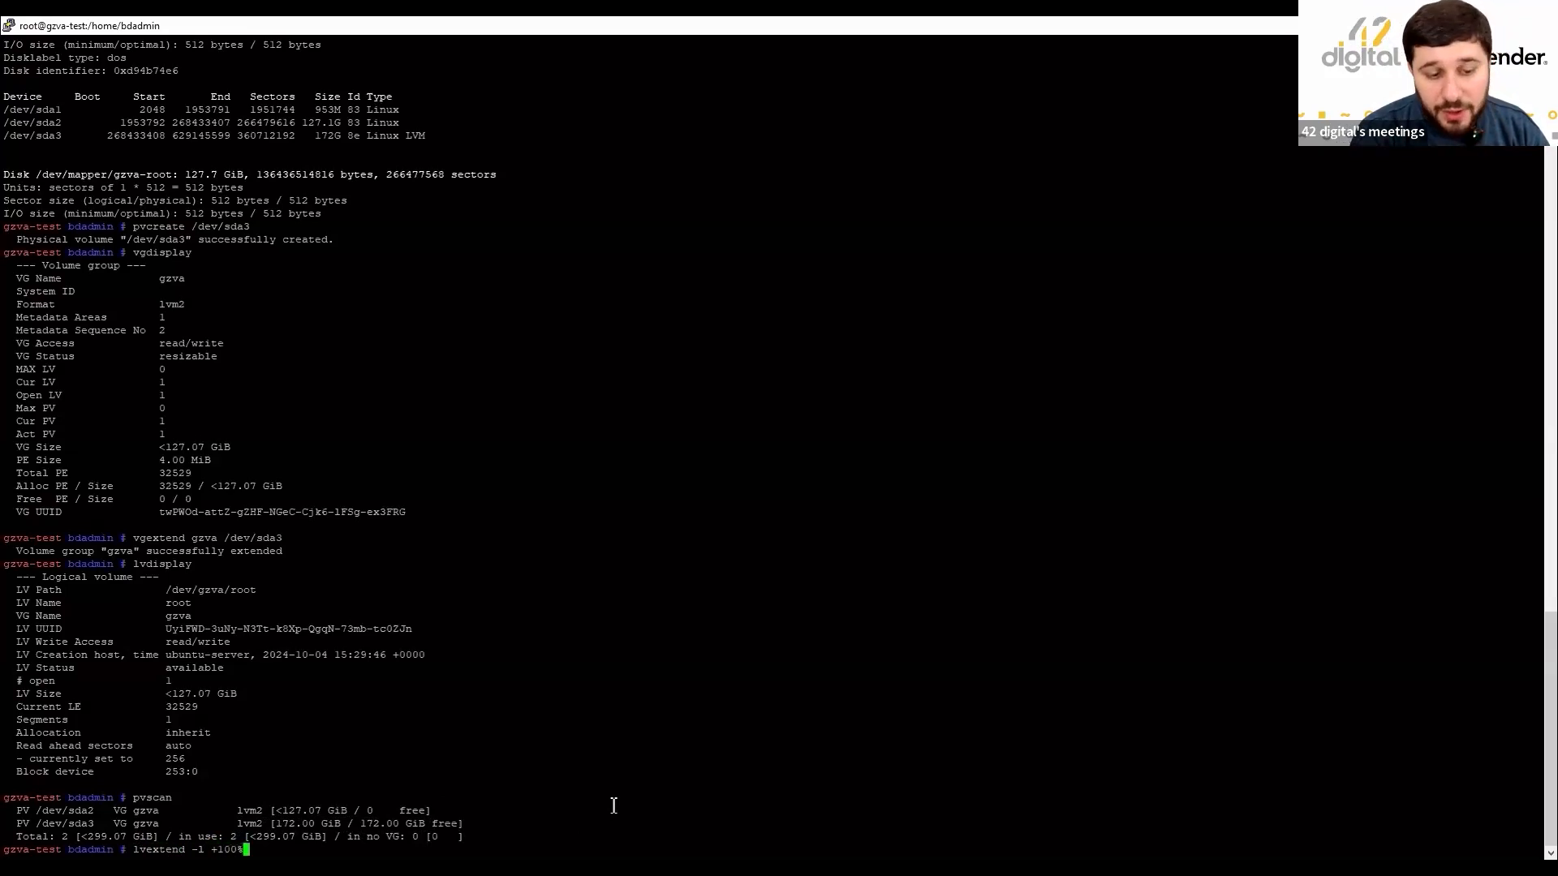
text(F)
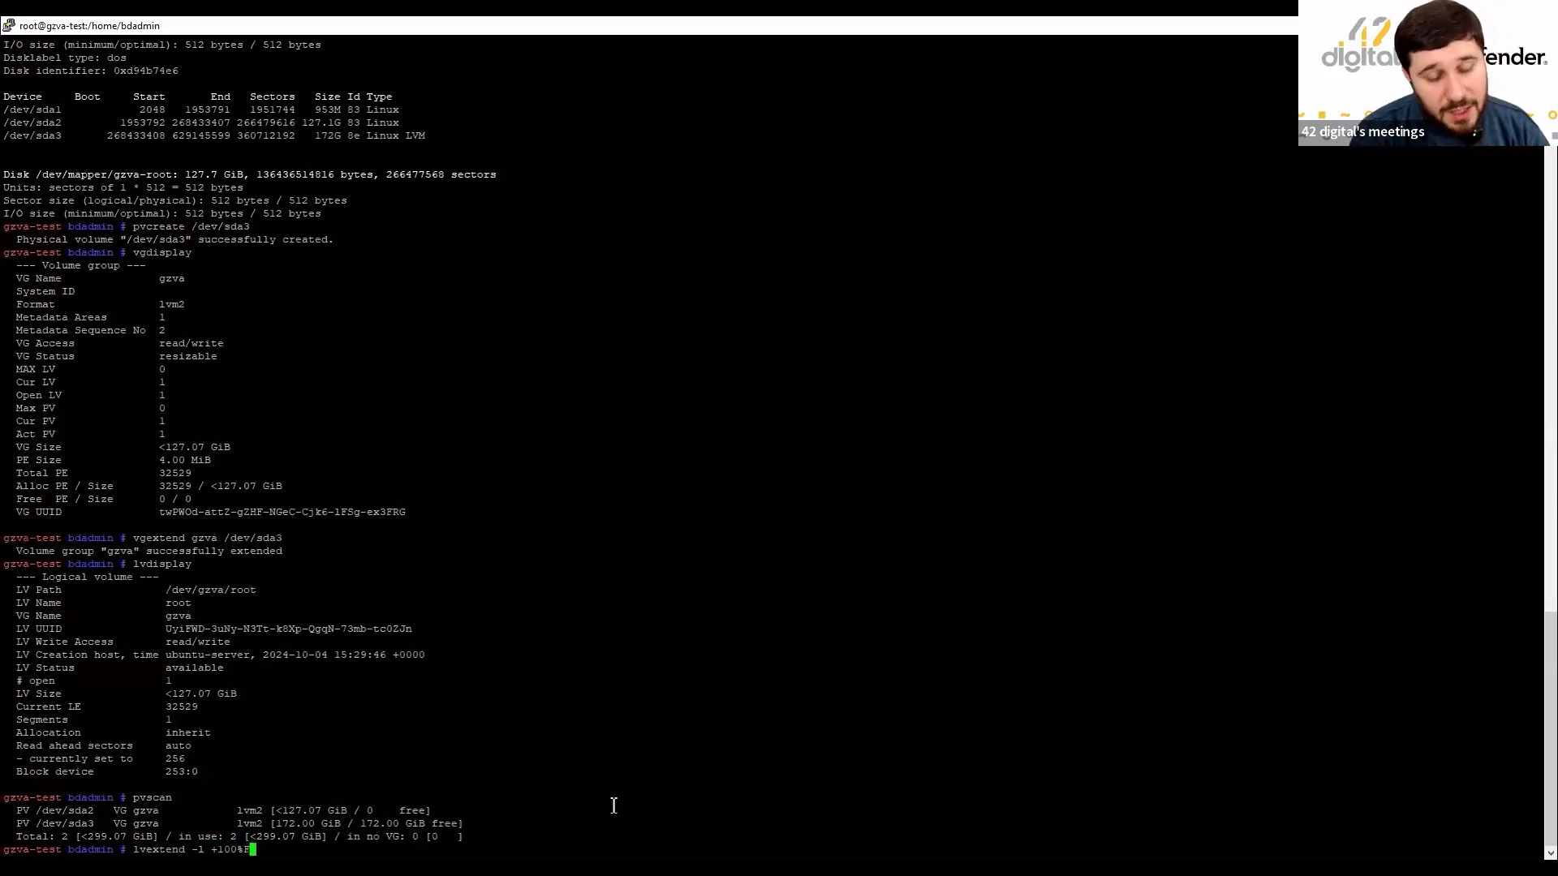
text(REE /dev/gzva/root)
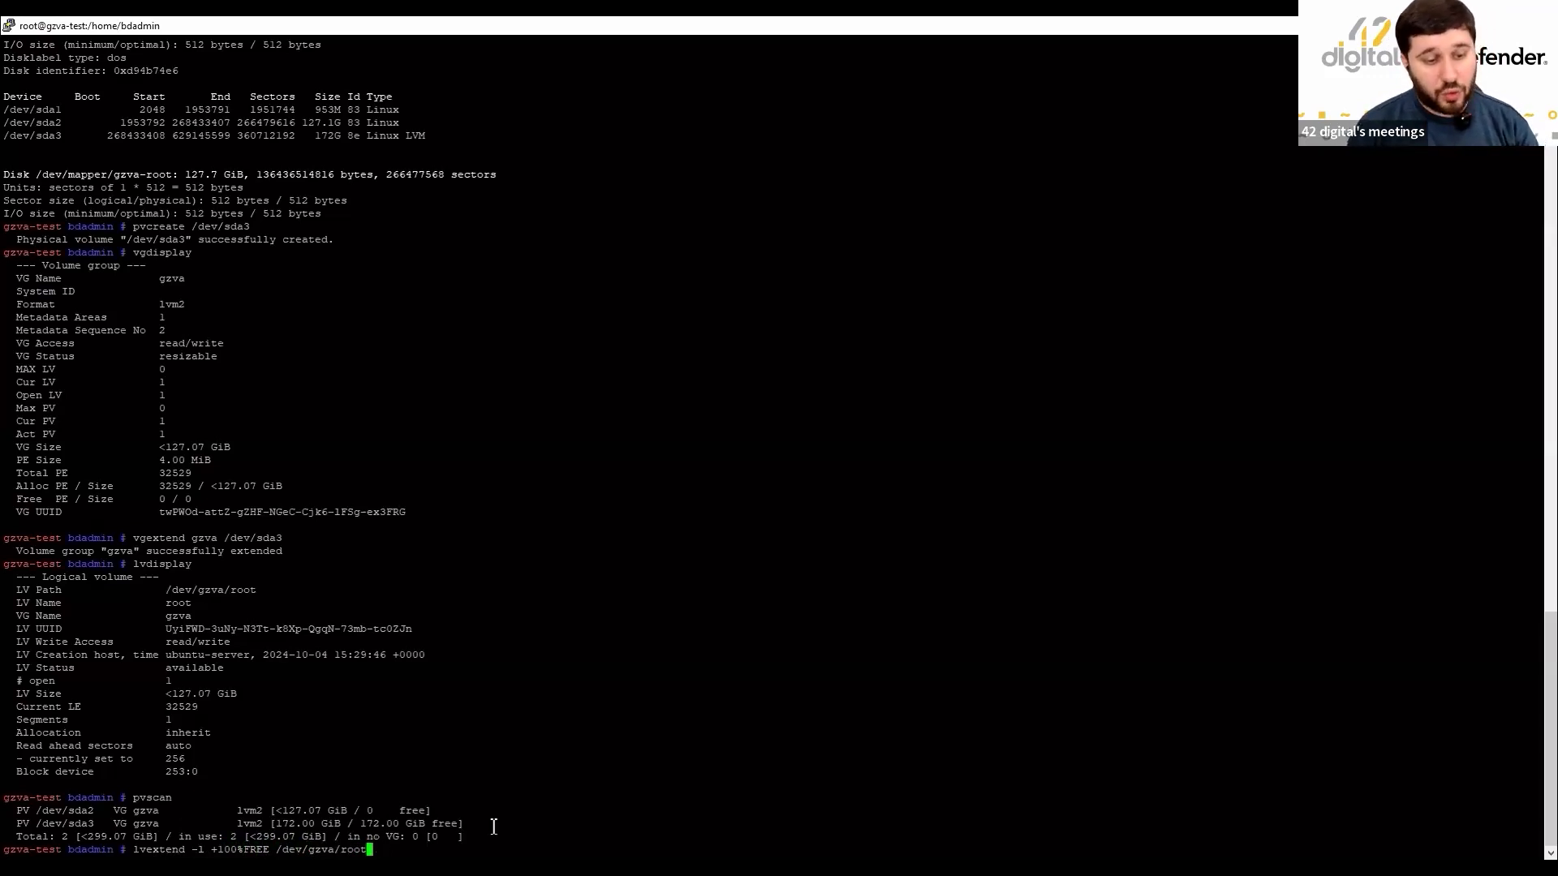
key(Return)
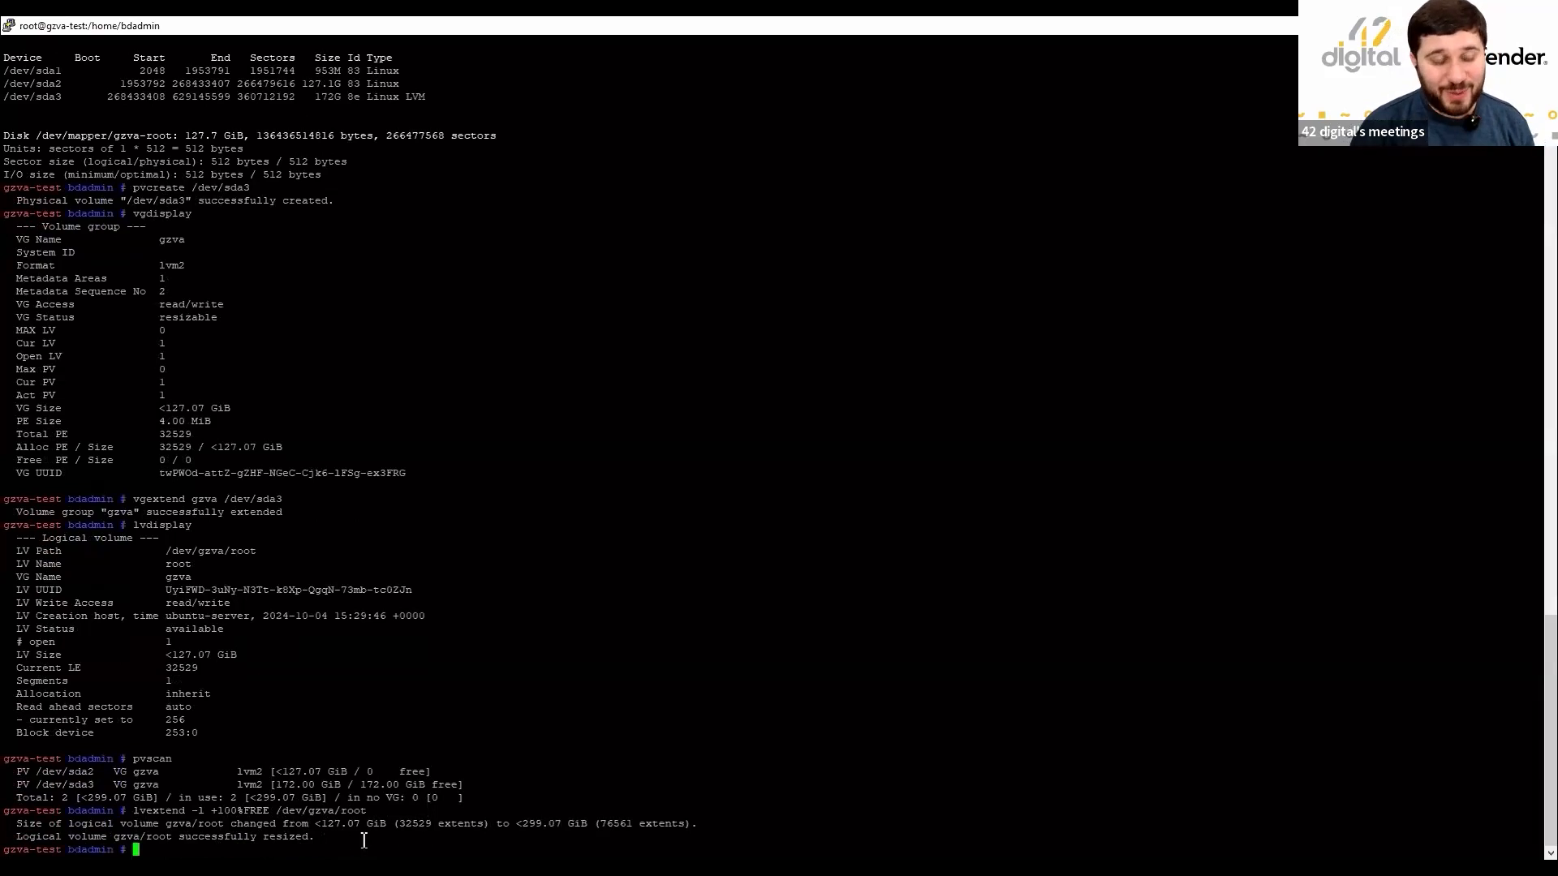
Rerun lvdisplay and confirm the root logical volume now reads <299.07 GiB.
text(lvdisplay)
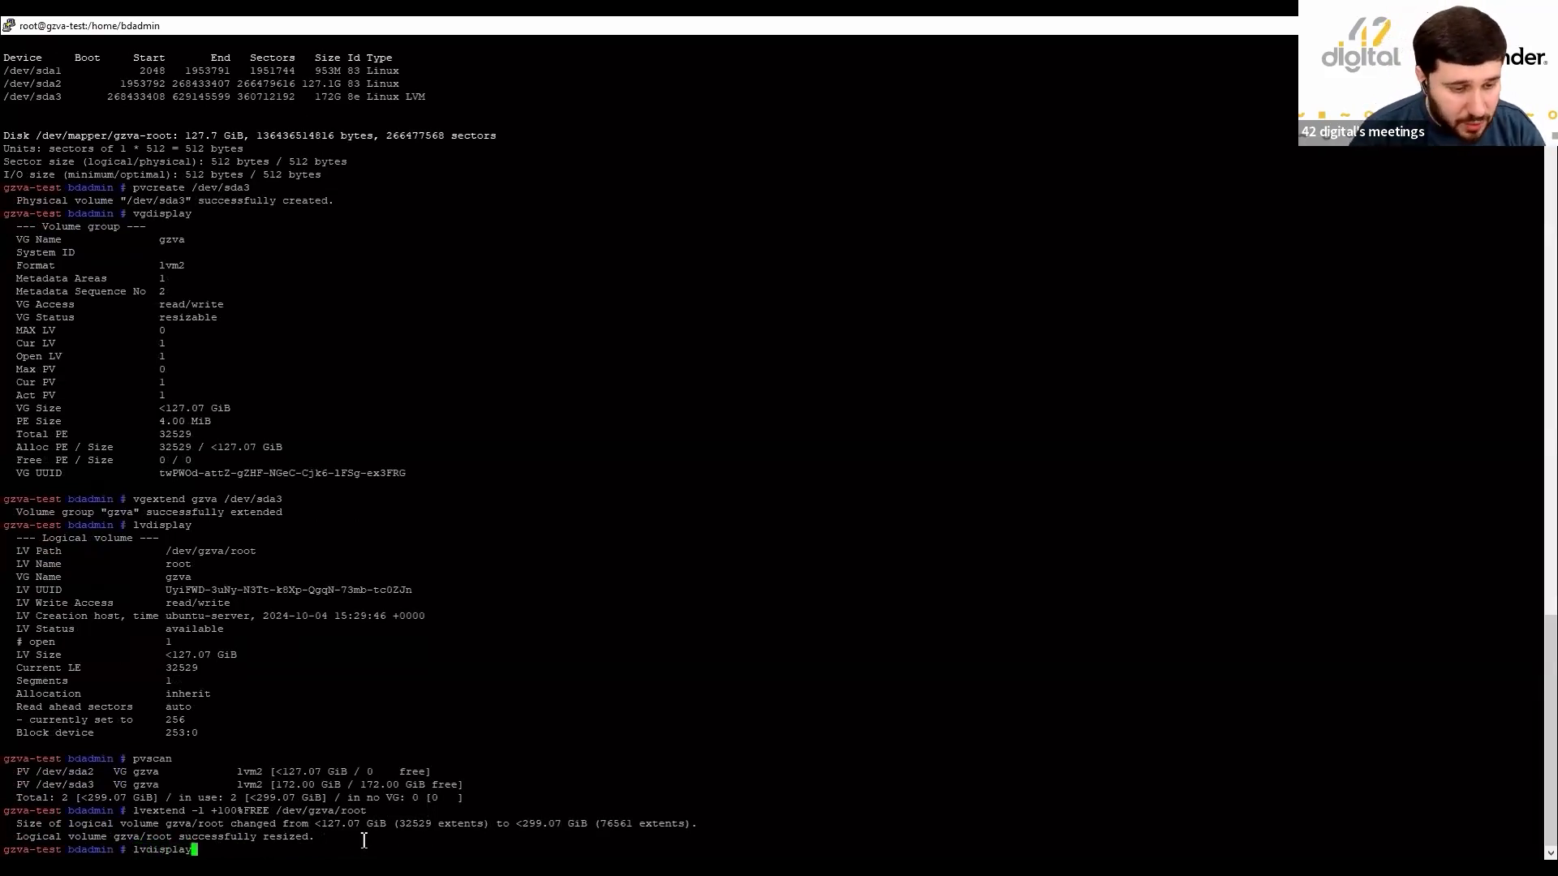
key(Return)
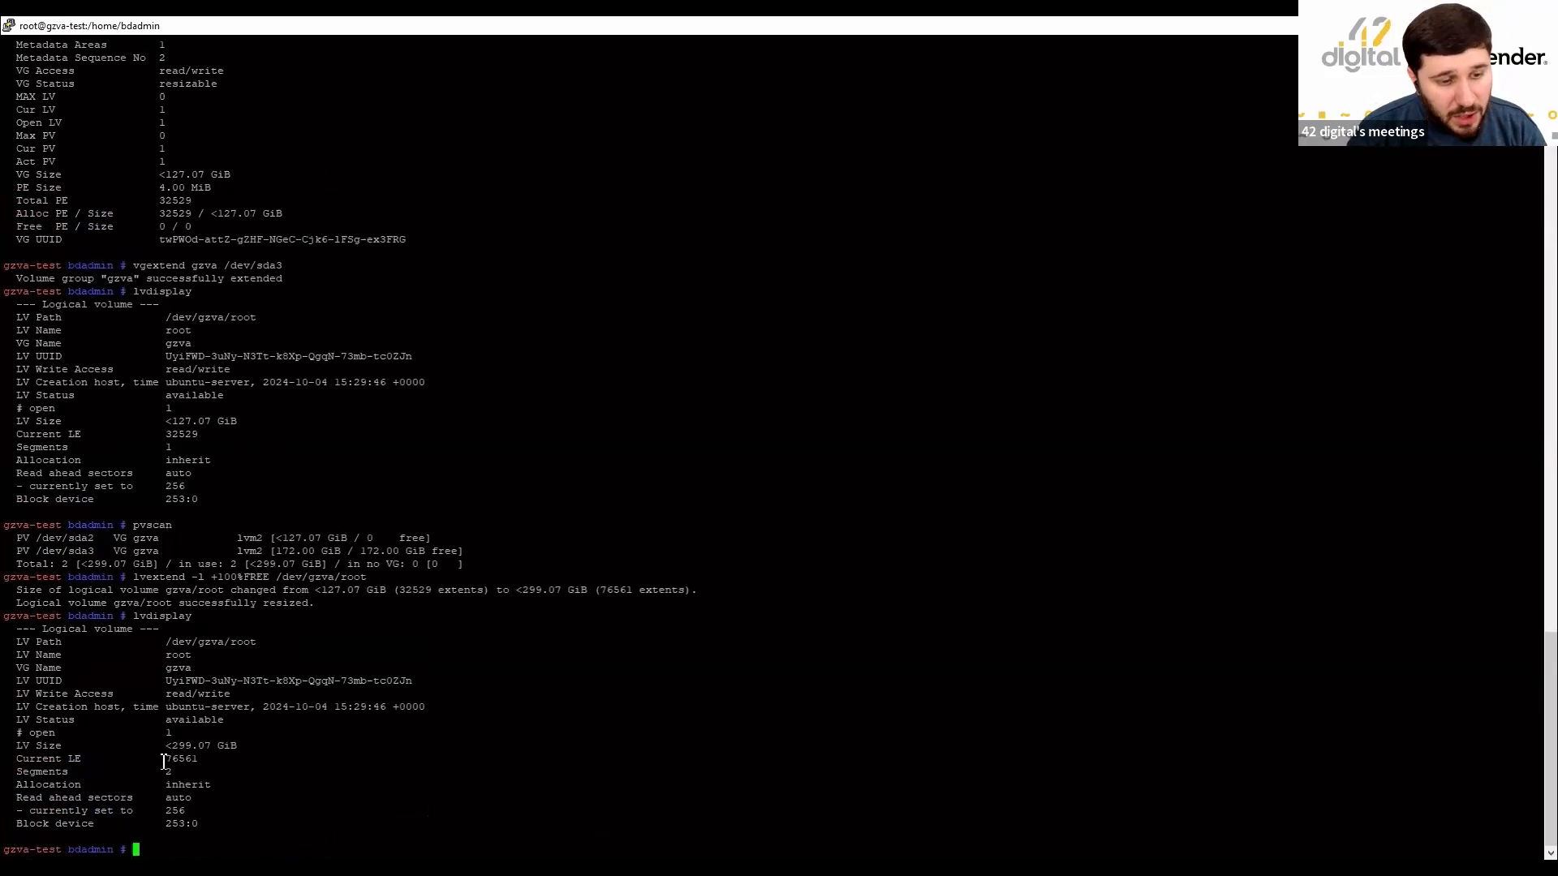
drag(161, 745, 261, 746)
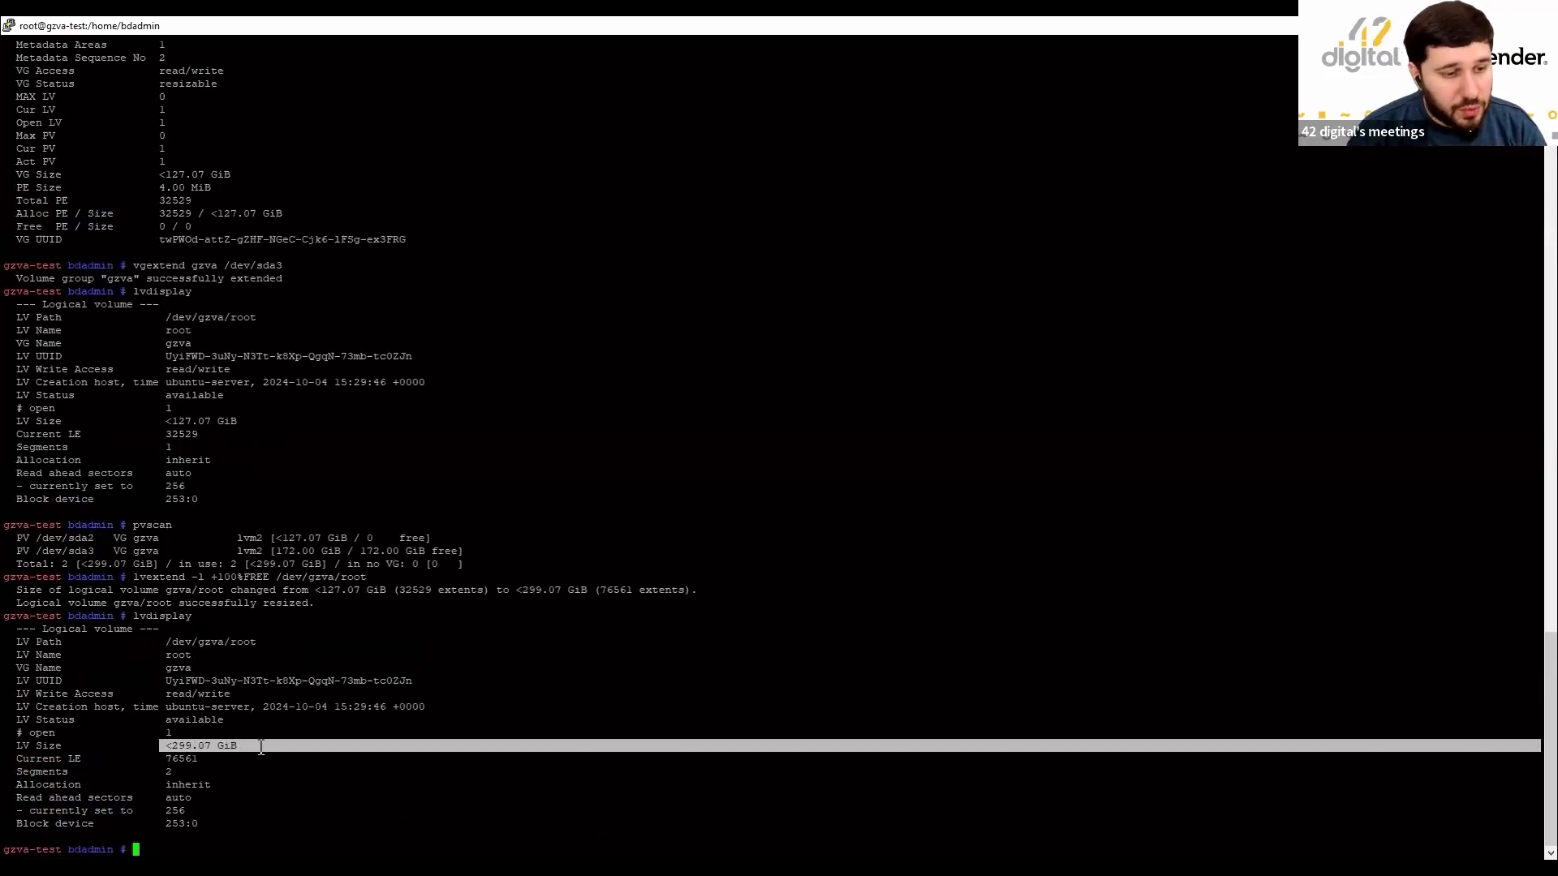
click(370, 780)
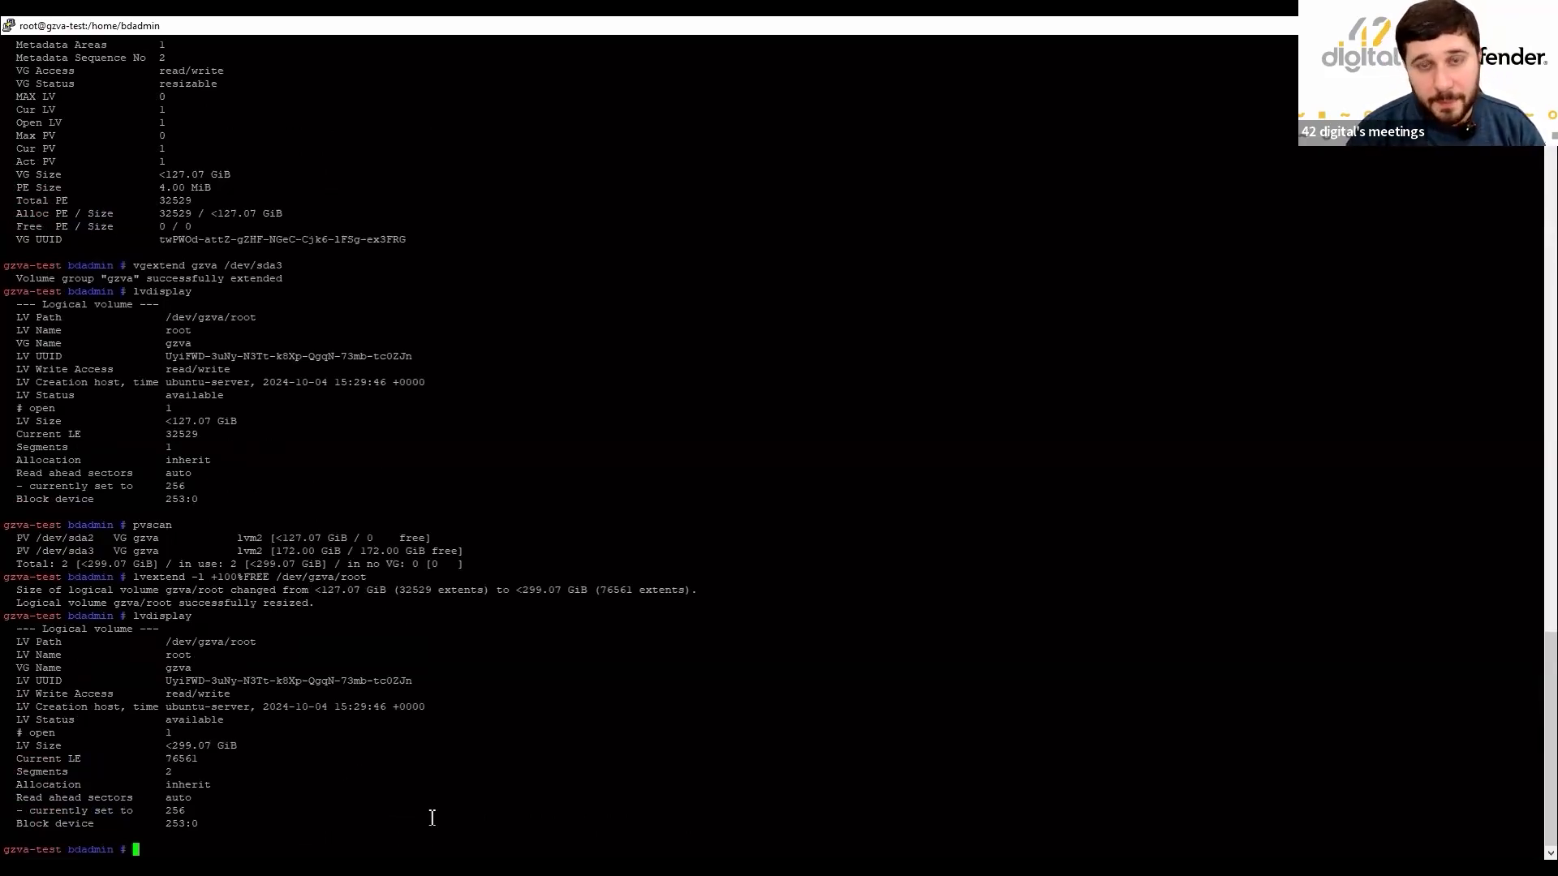
Run vgdisplay and check the gzva VG Size is <299.07 GiB with 0 free extents.
text(vgdispla)
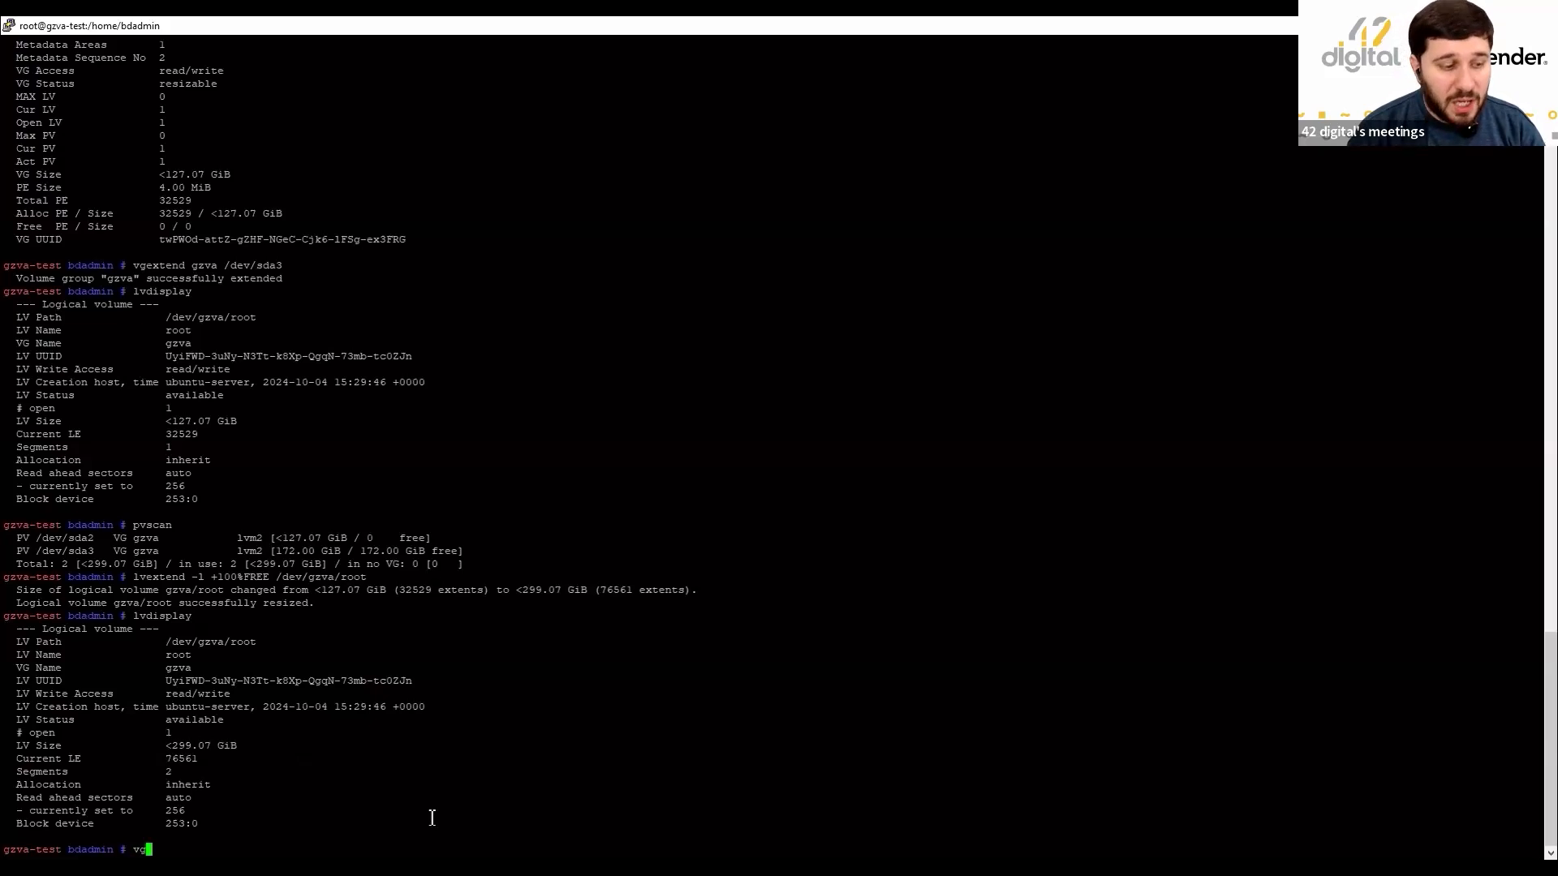
text(y)
key(Return)
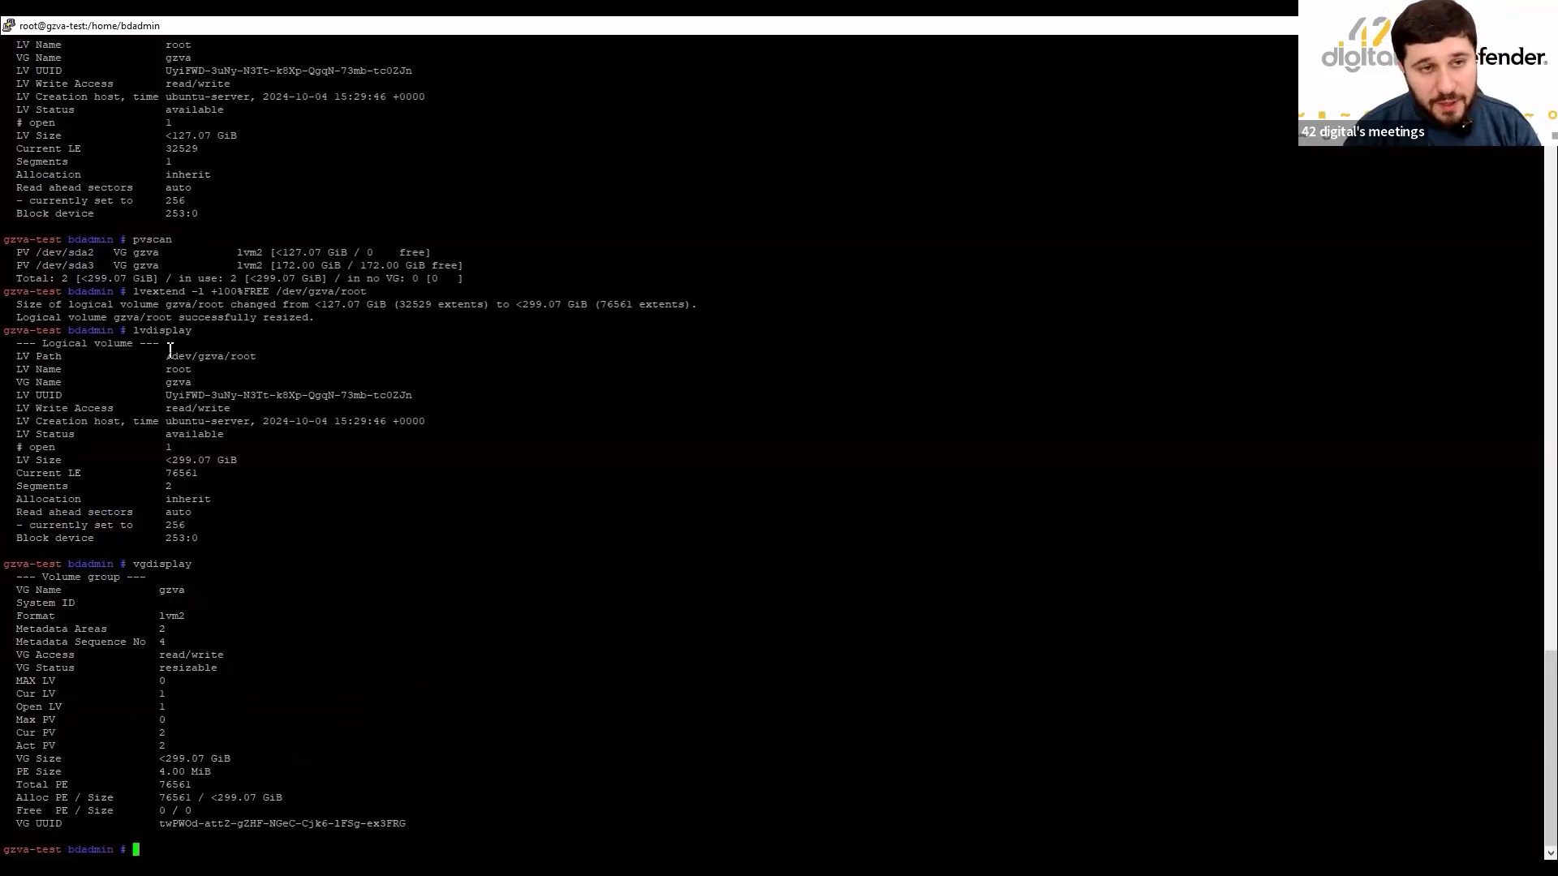
drag(161, 759, 239, 766)
click(412, 750)
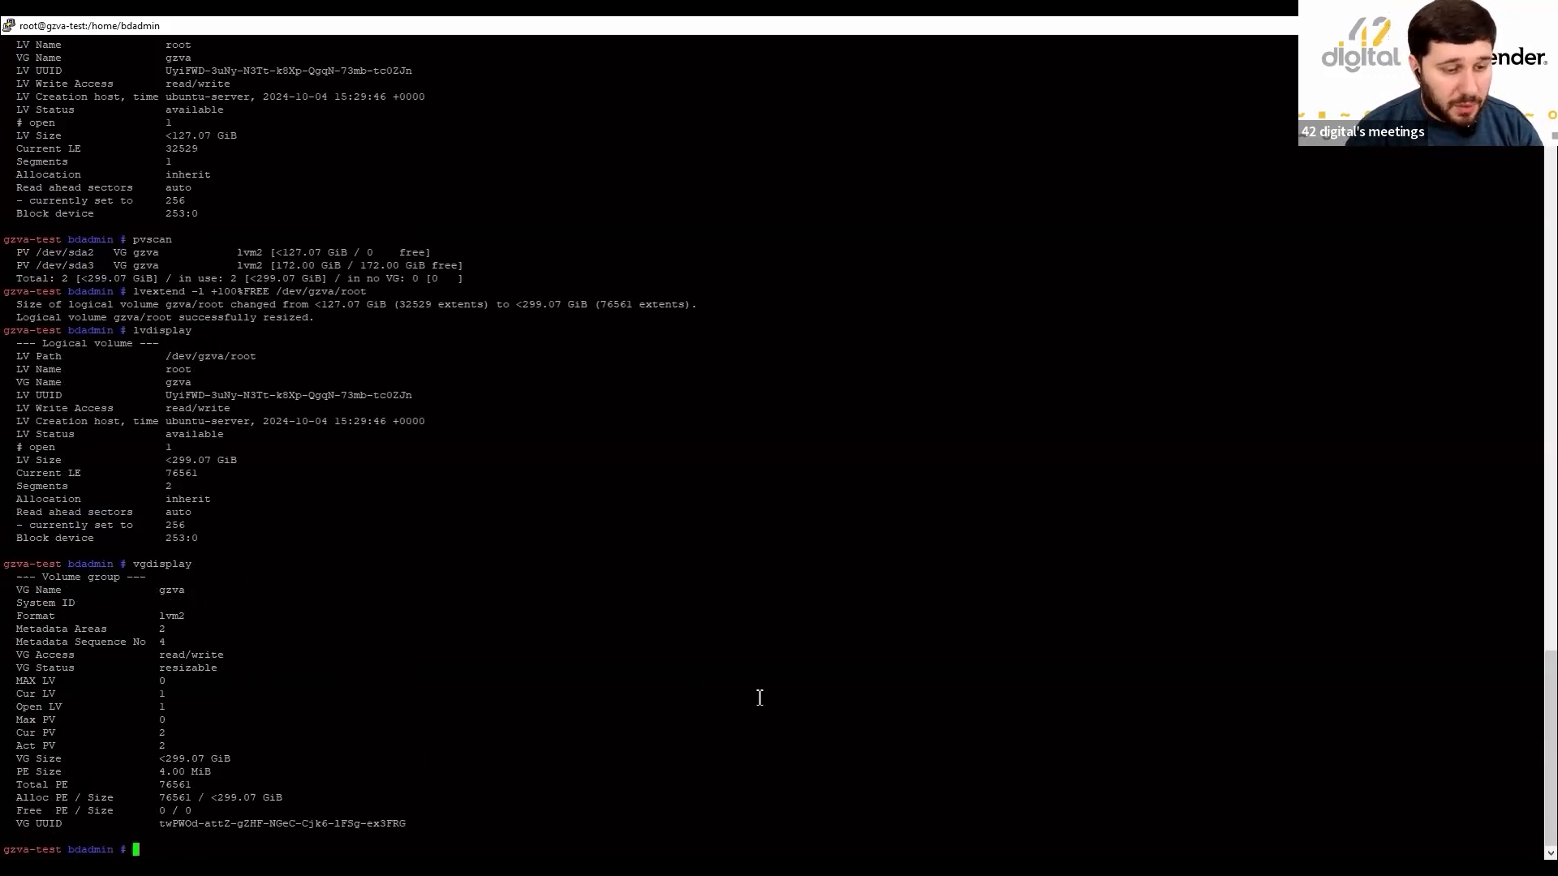
Check the 125G root size with df -h, then run resize2fs /dev/gzva/root to grow it.
text(df -h)
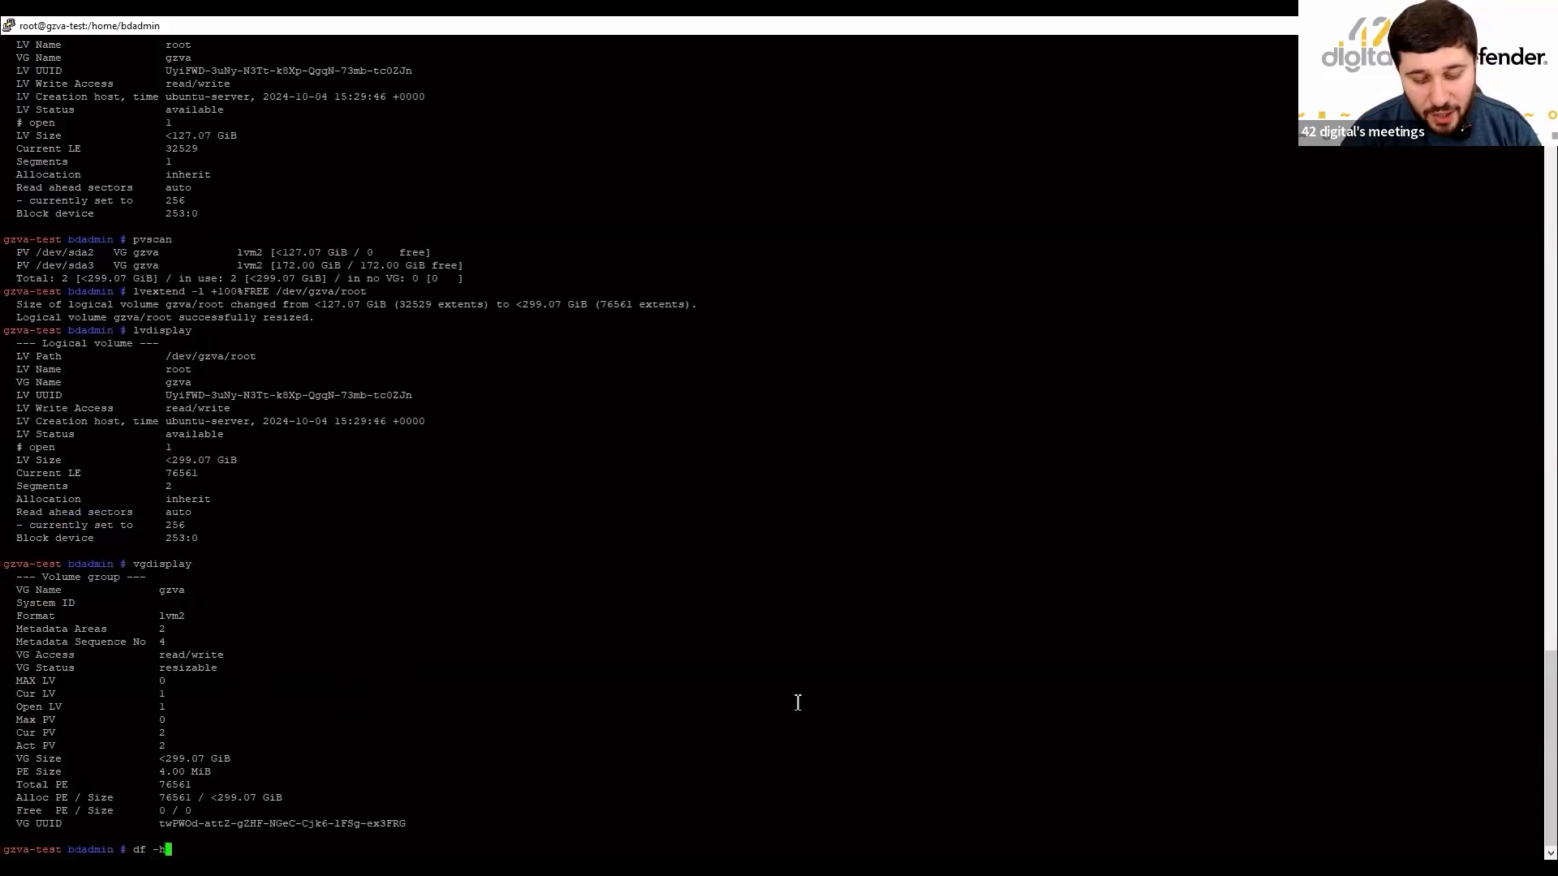
key(Return)
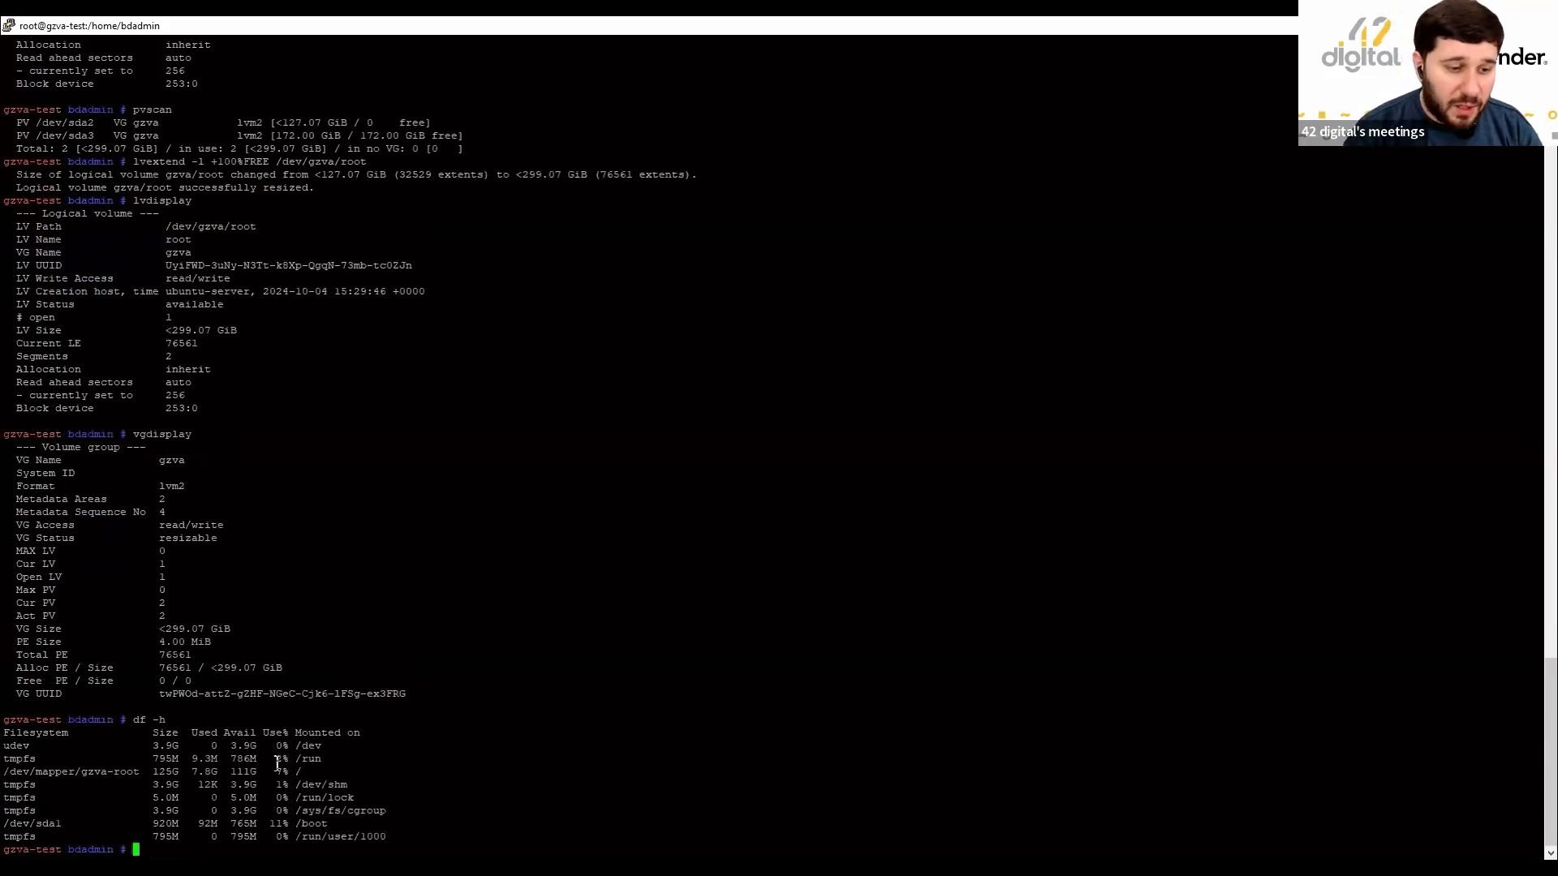
drag(148, 773, 266, 775)
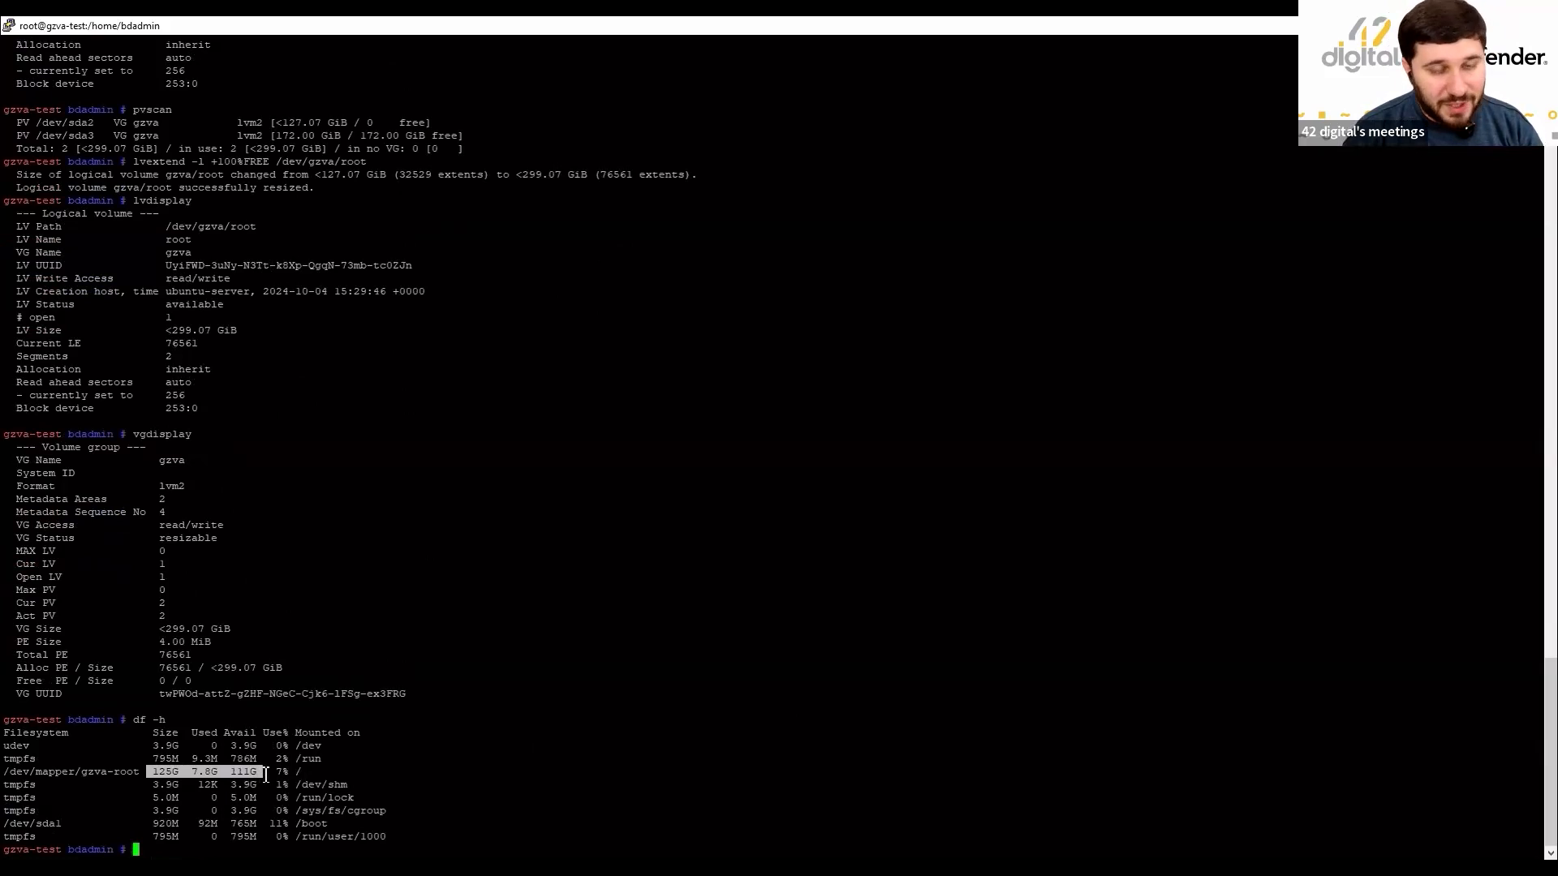
click(527, 780)
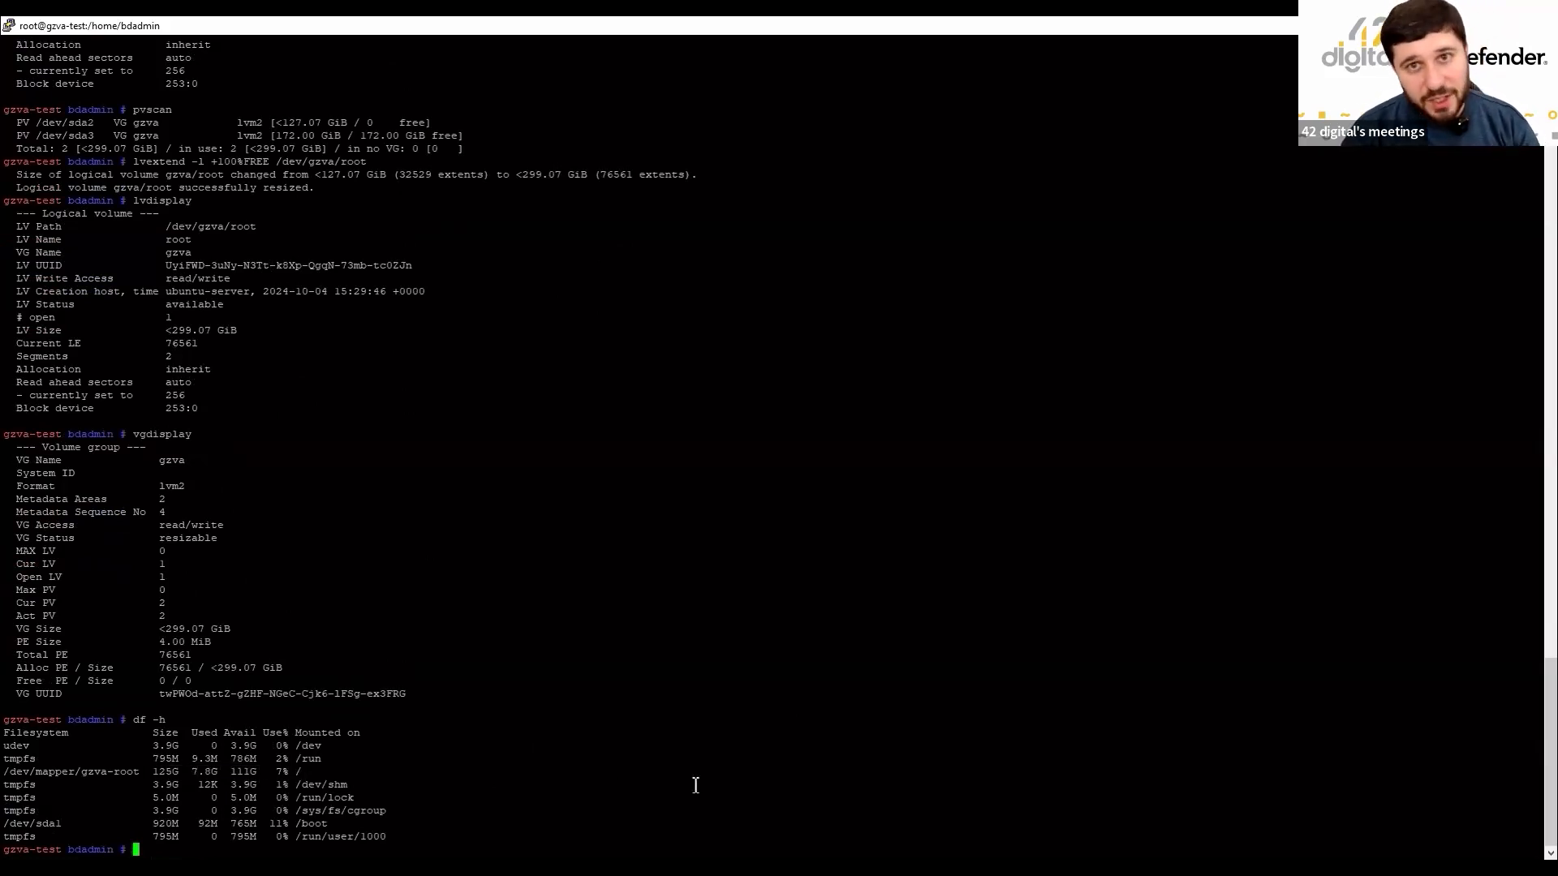
text(resize)
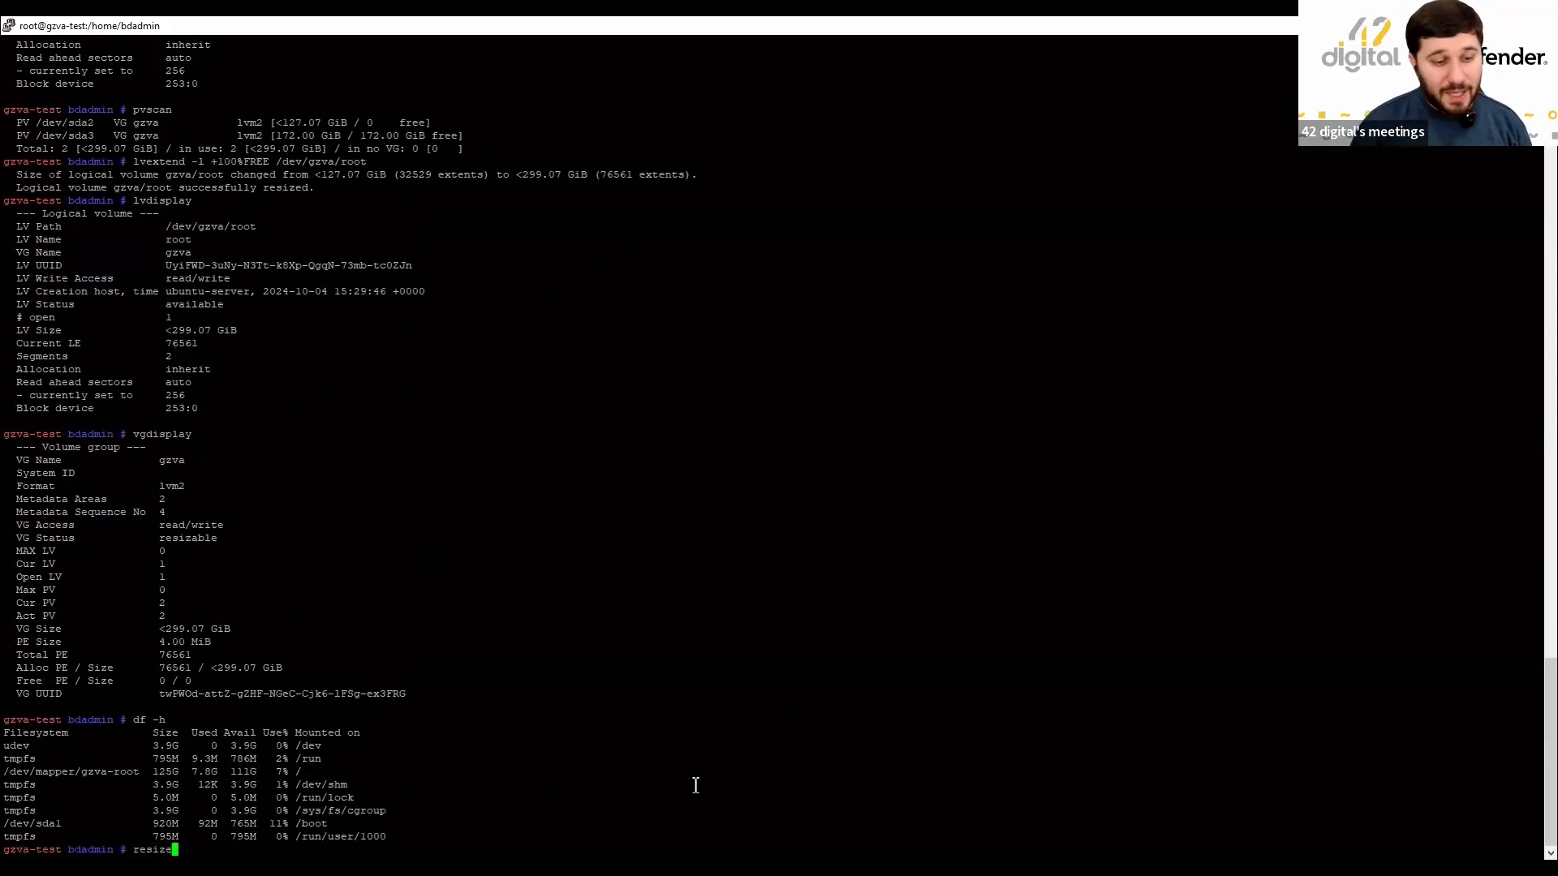
text(2fs)
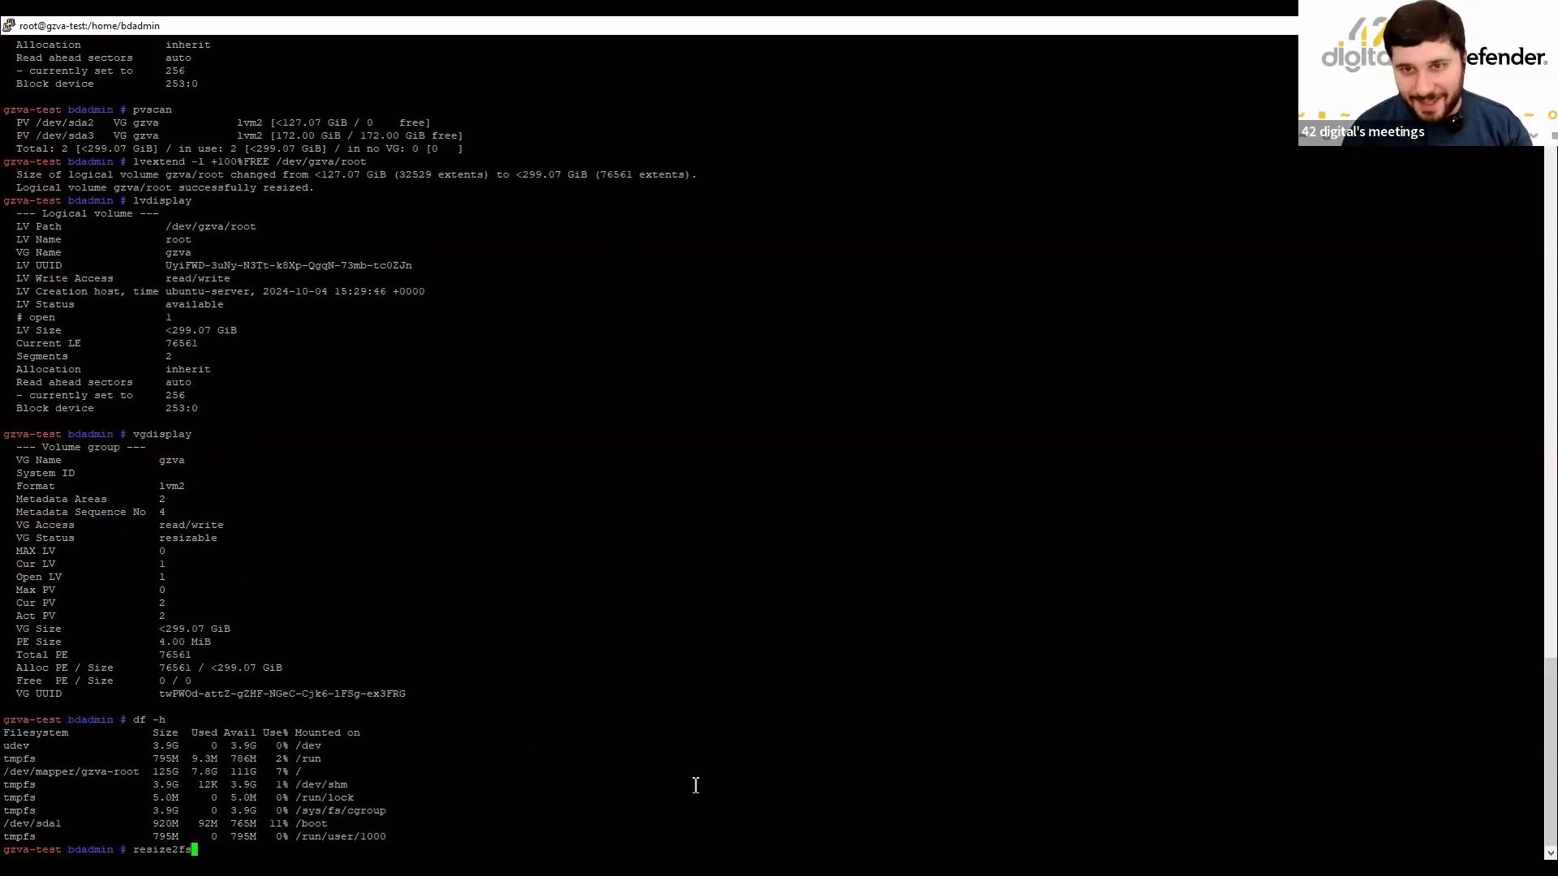
text( /dev)
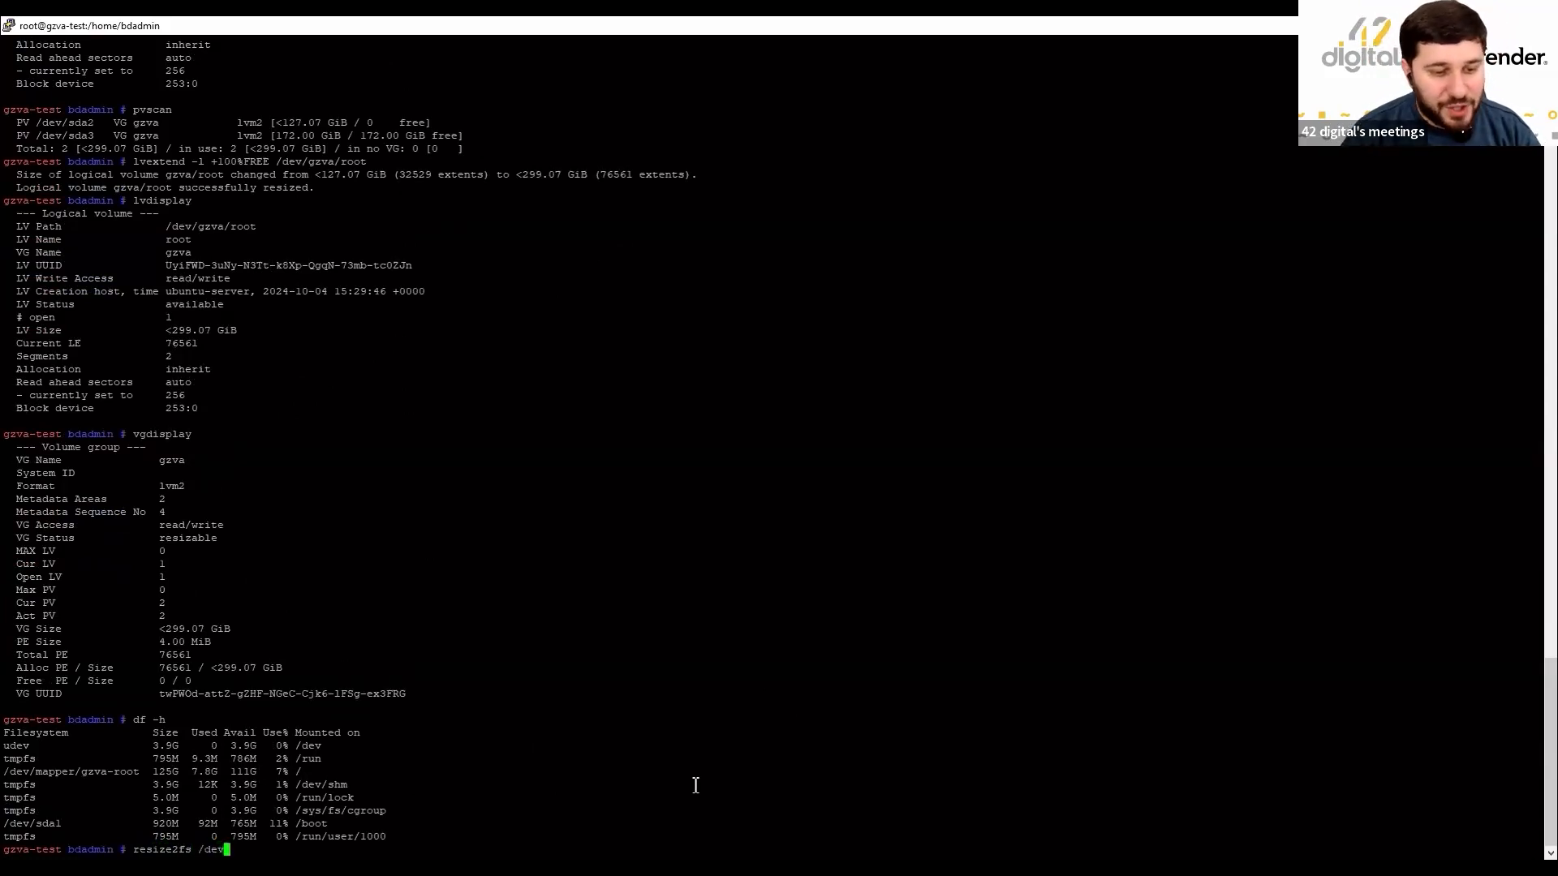
text(/gzva)
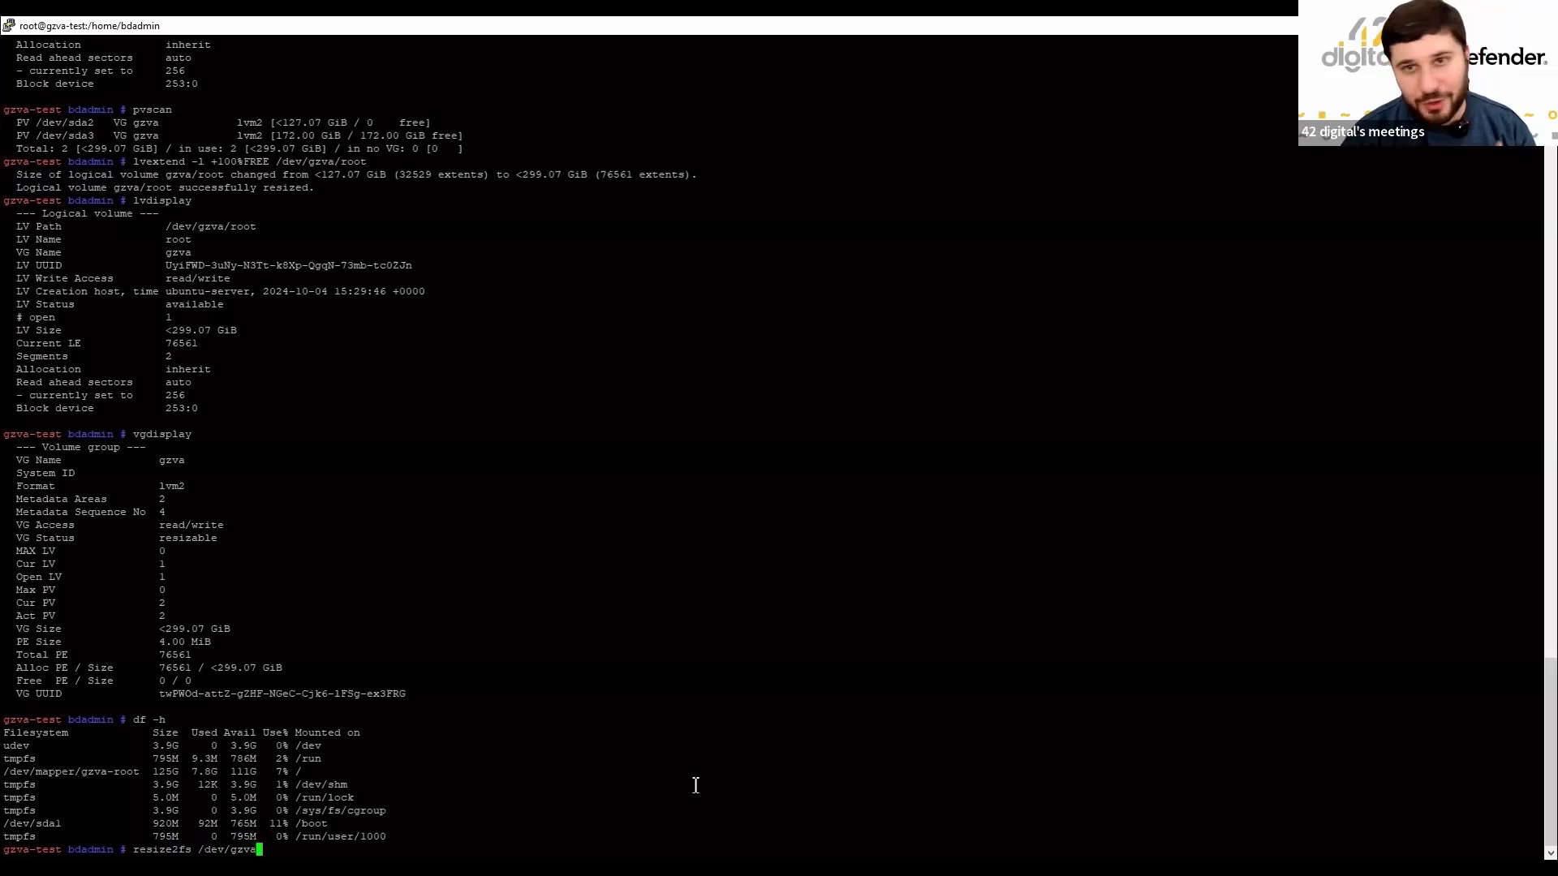
text(/root)
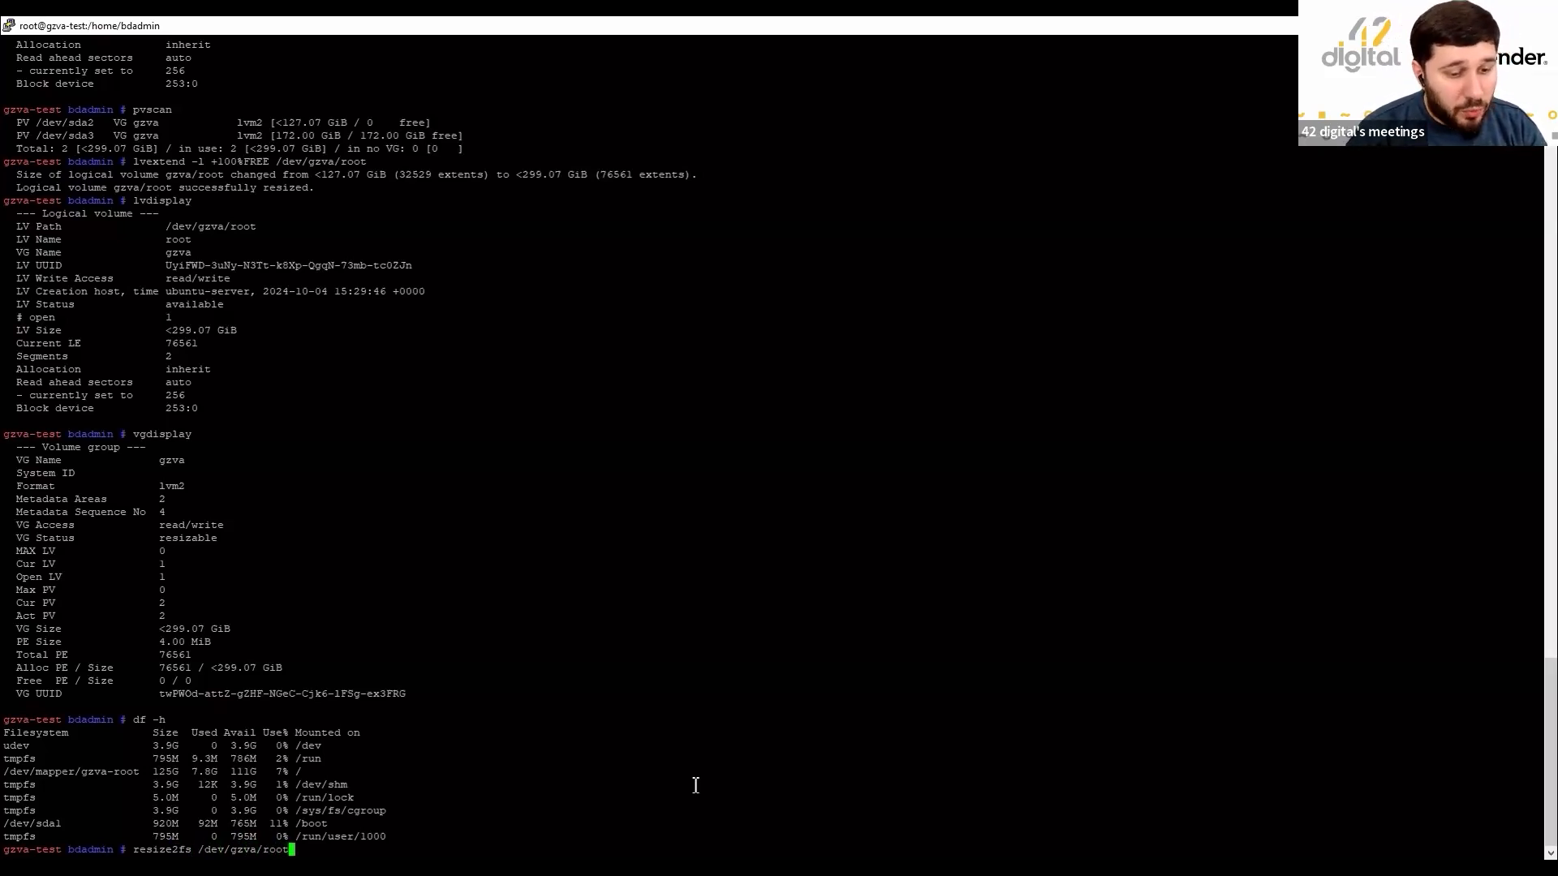
key(Return)
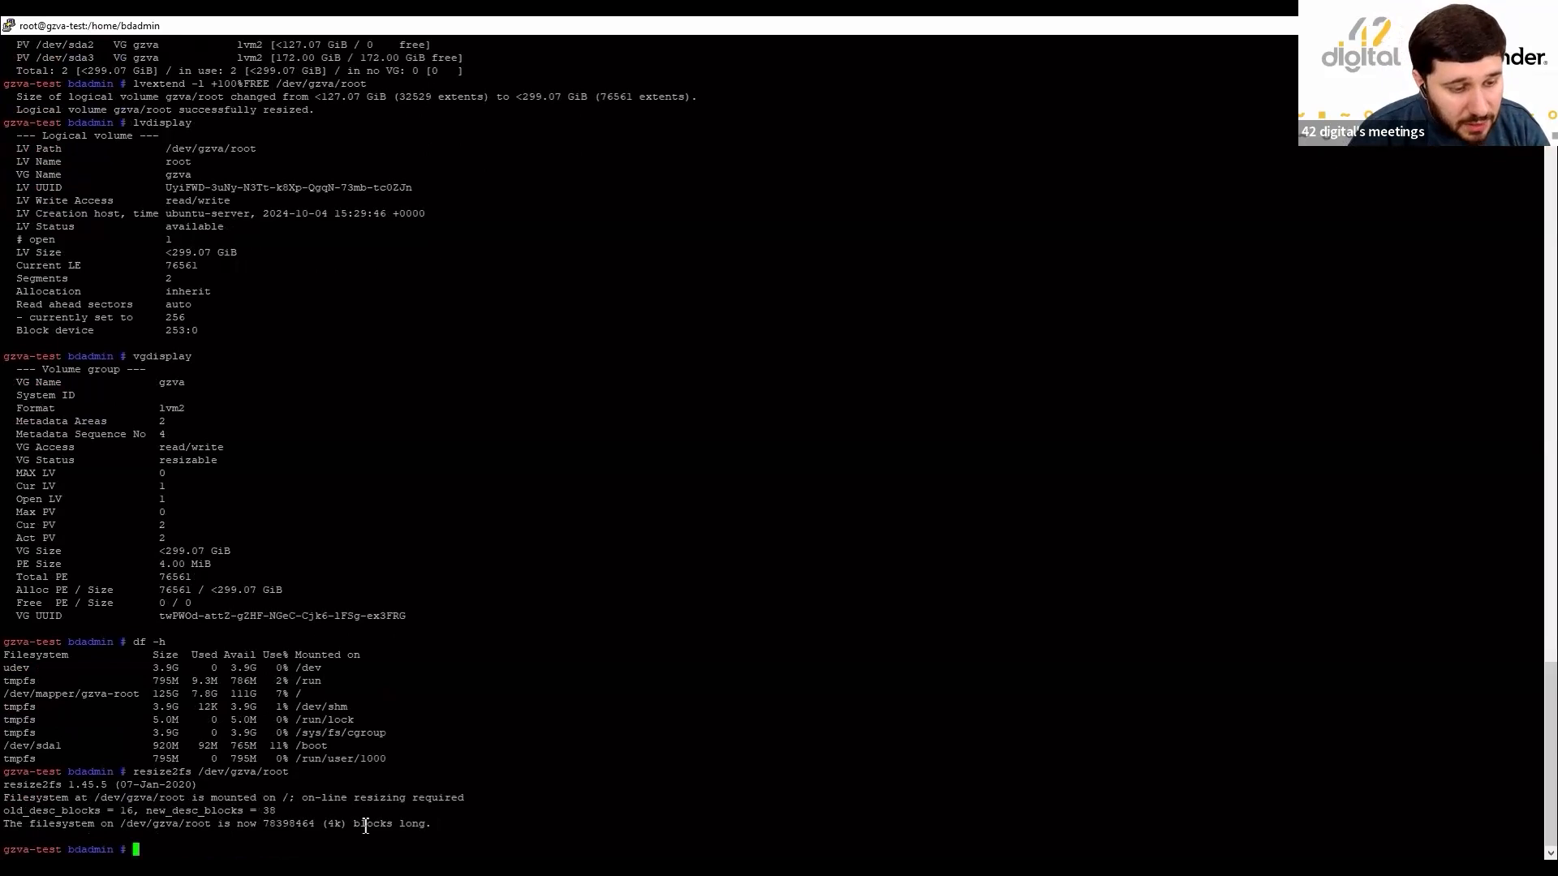
Rerun df -h and confirm /dev/mapper/gzva-root is now 294G with 273G available.
text(df -h)
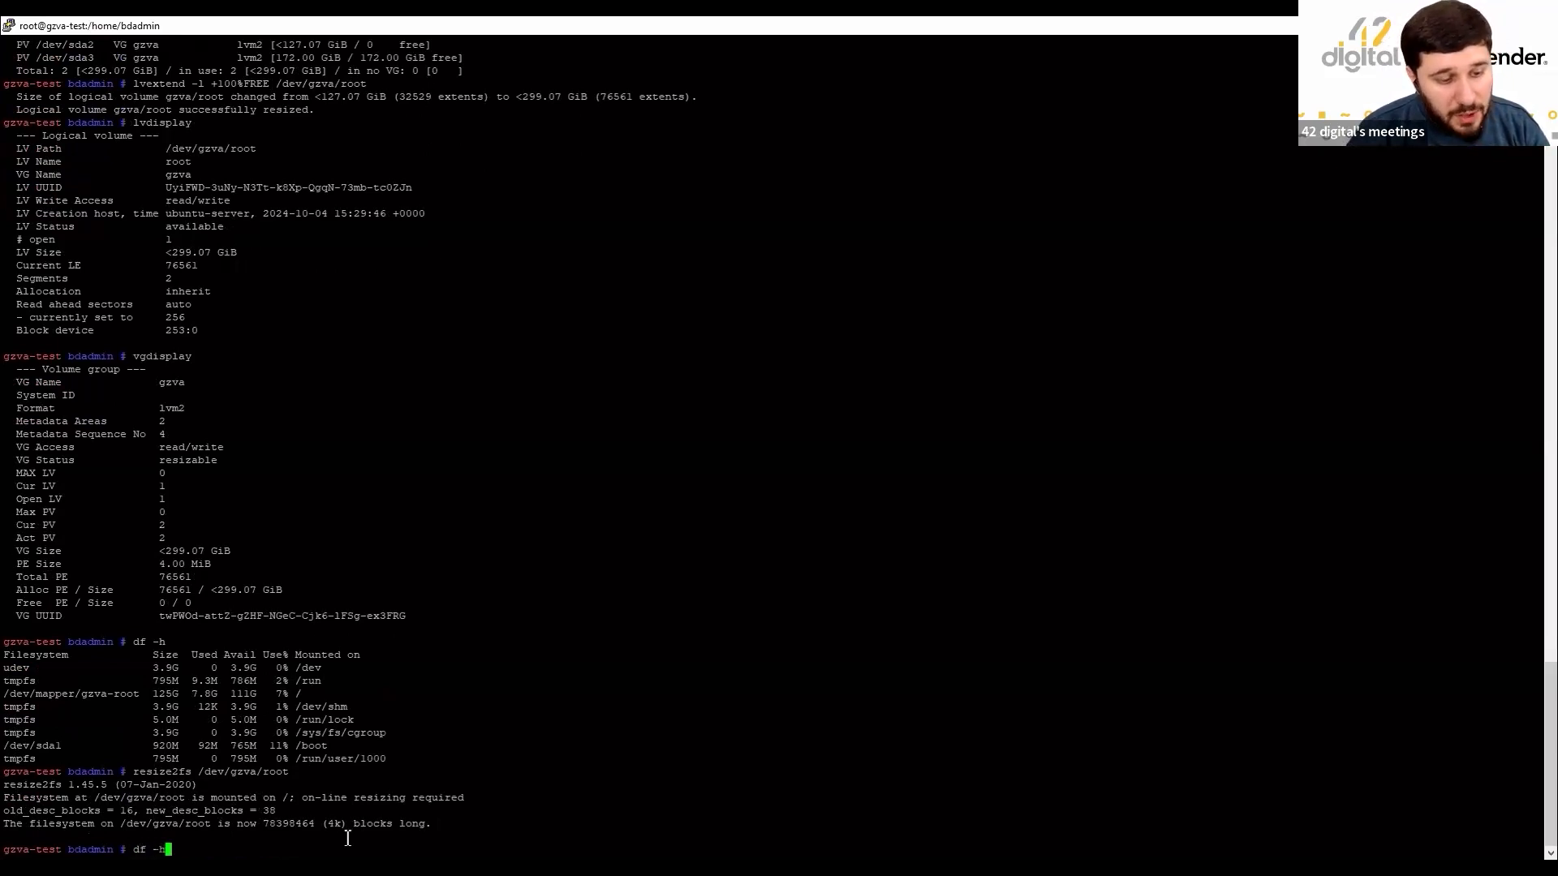
key(Return)
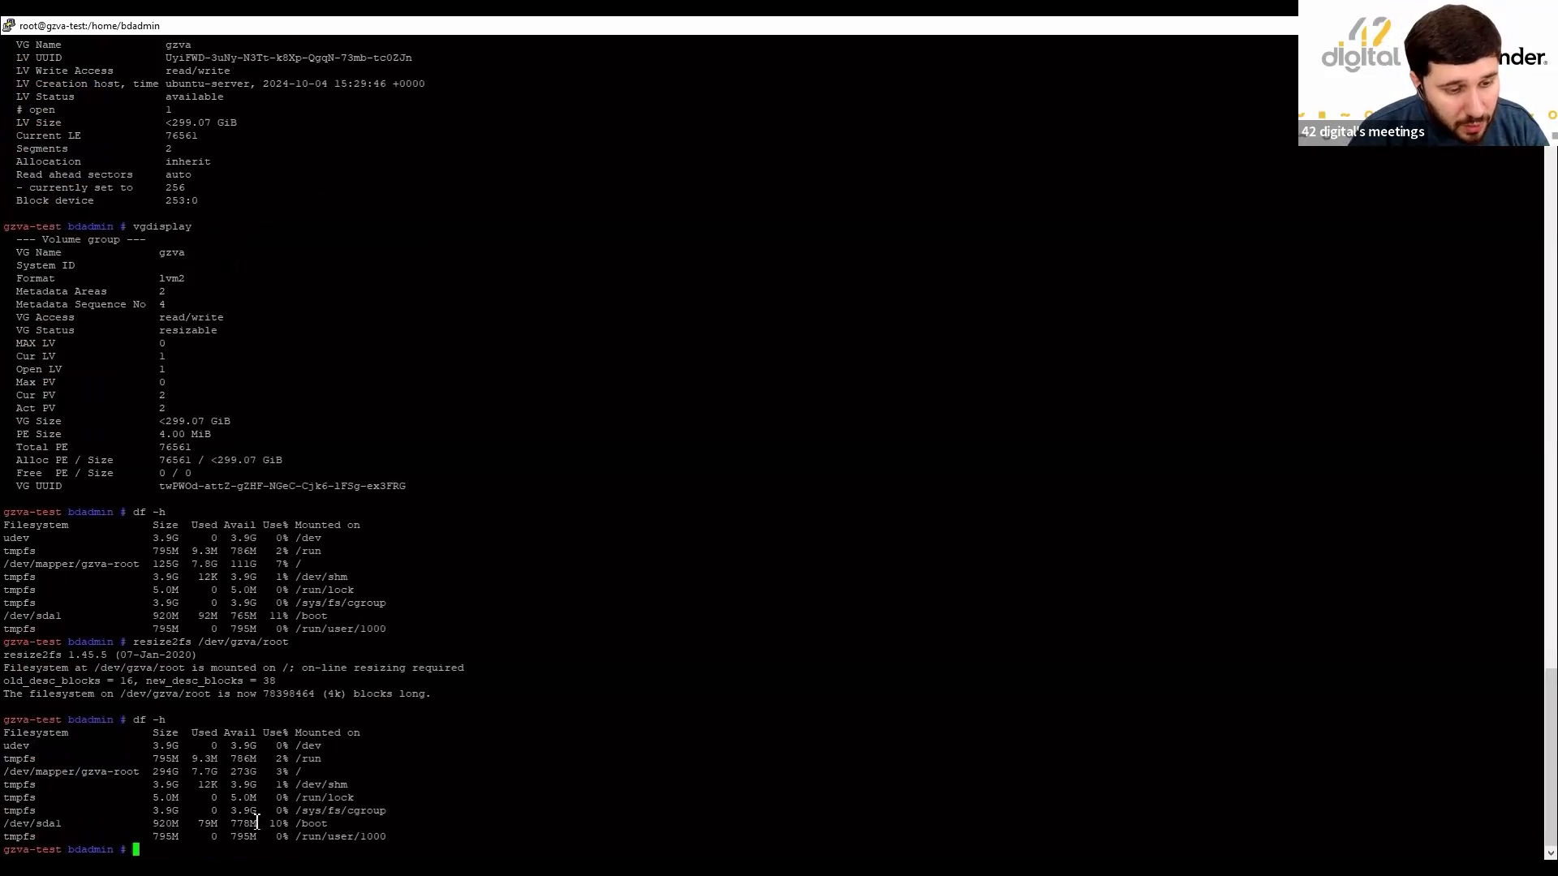
drag(154, 776, 265, 778)
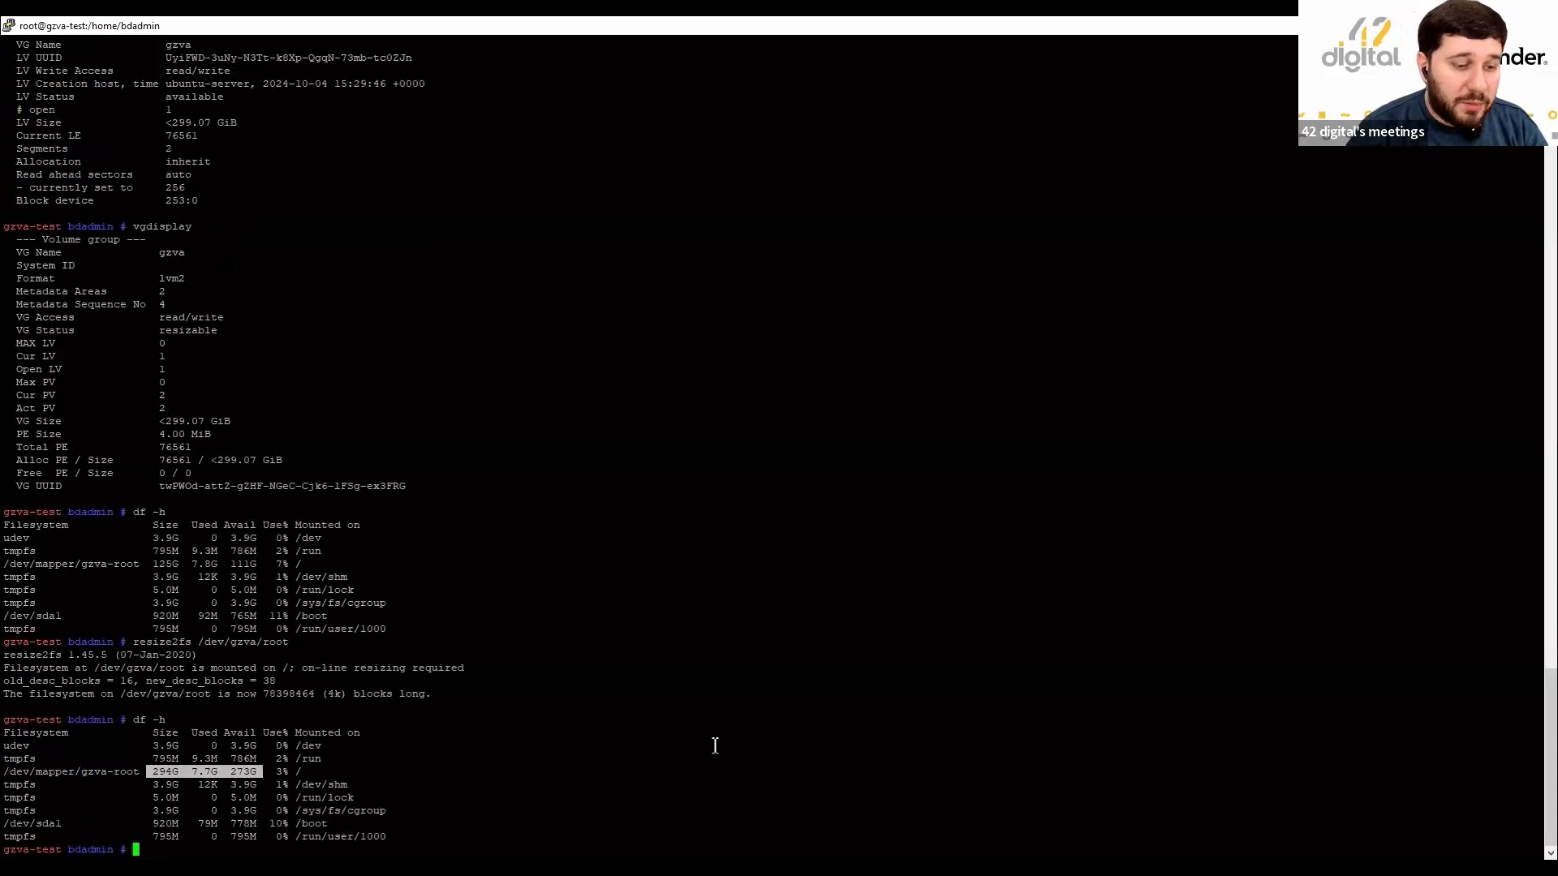
click(848, 734)
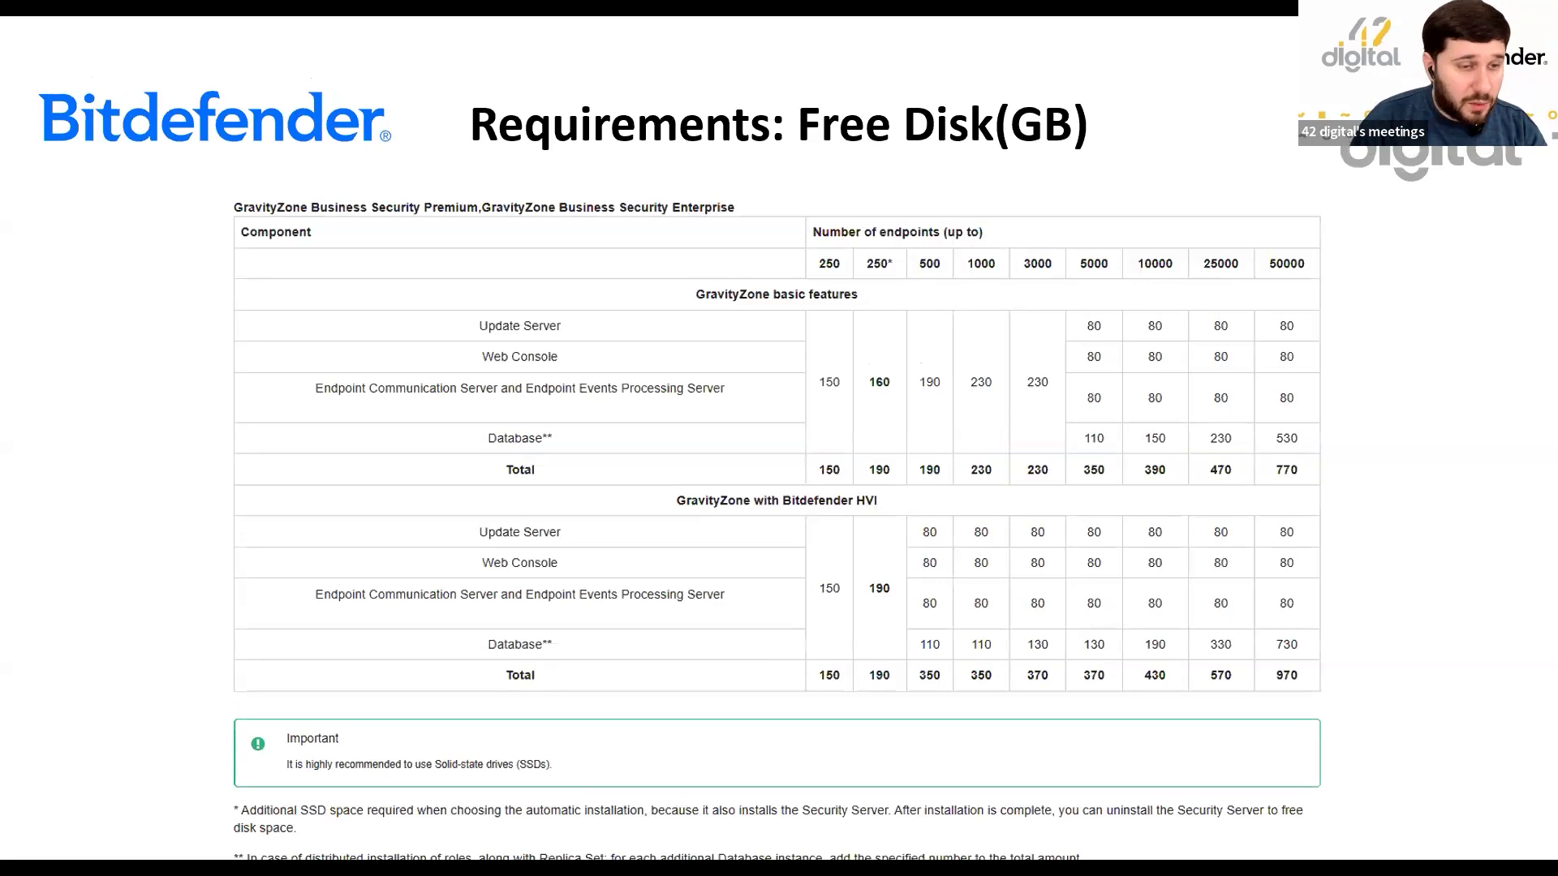
Return to Control Center and start adding a domain under Configuration > Active Directory.
key(alt+Tab)
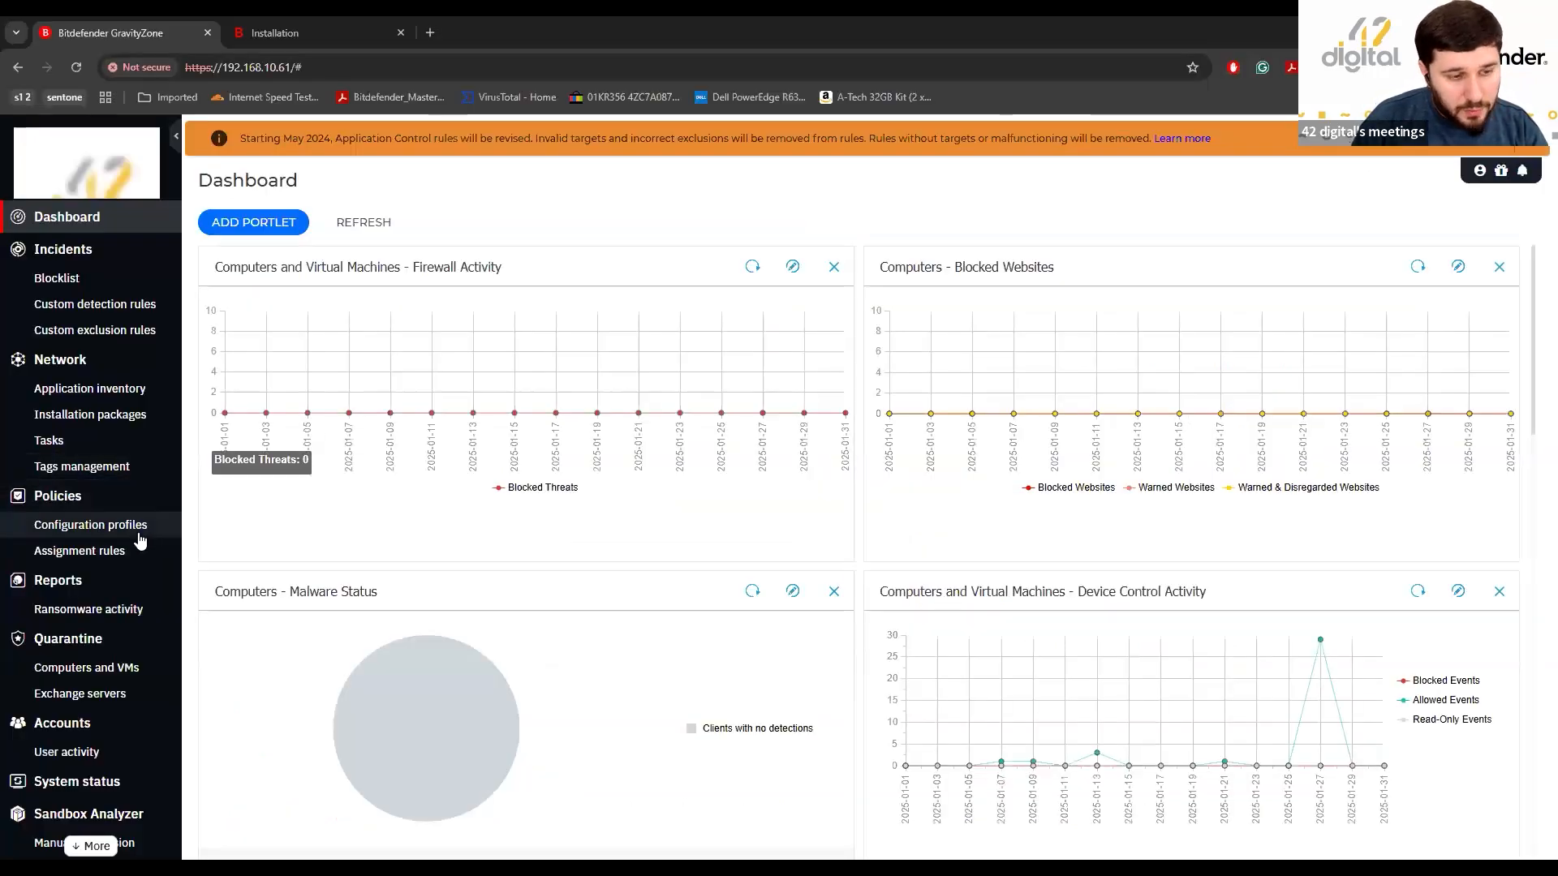
scroll(137, 542, down, 2)
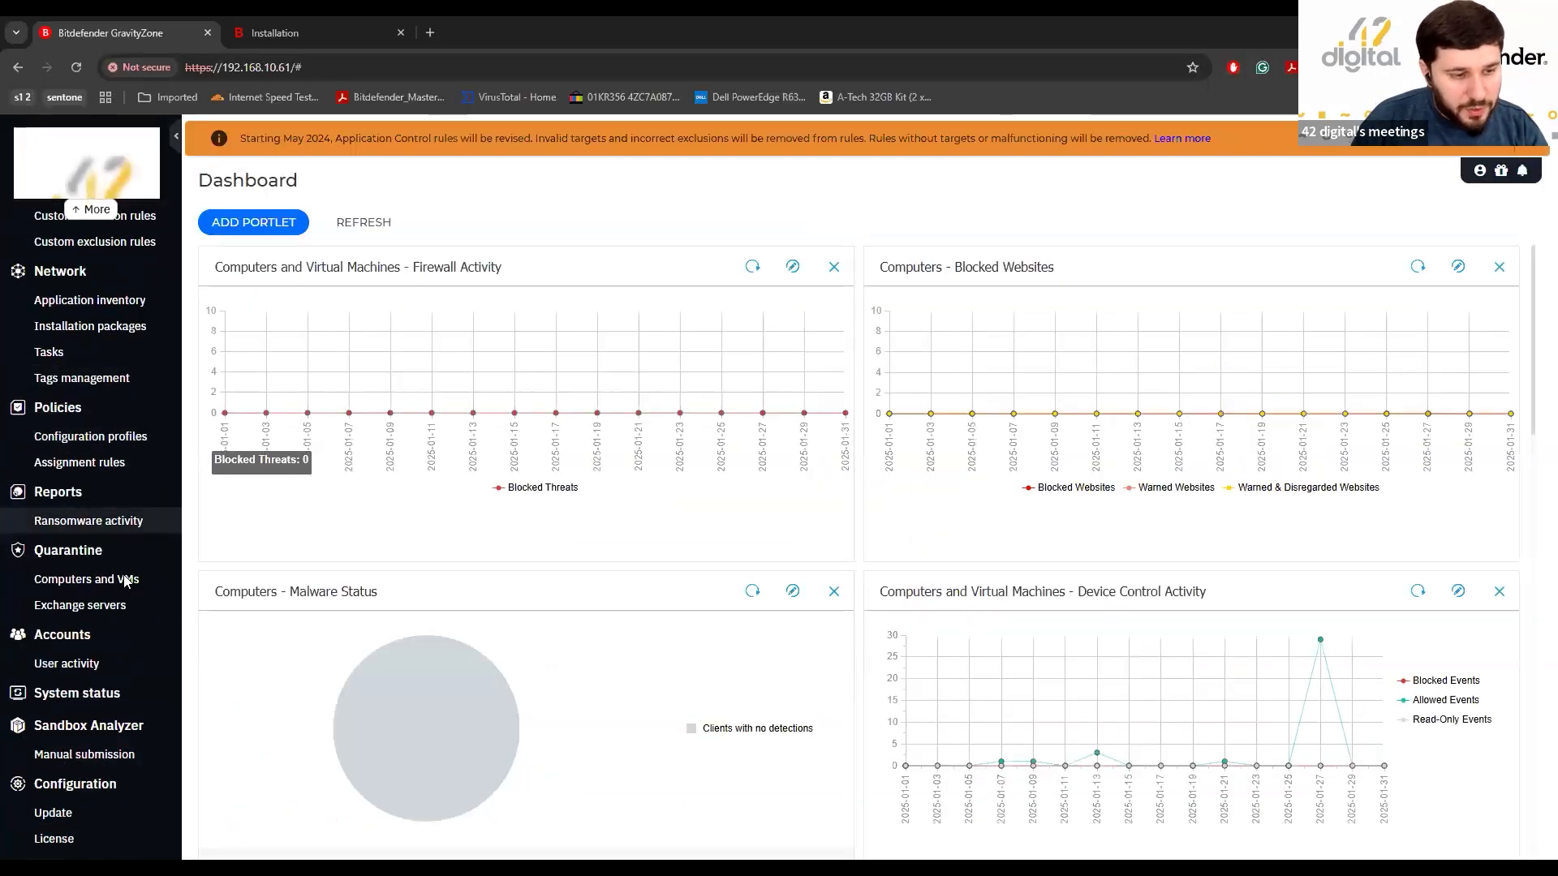
click(76, 789)
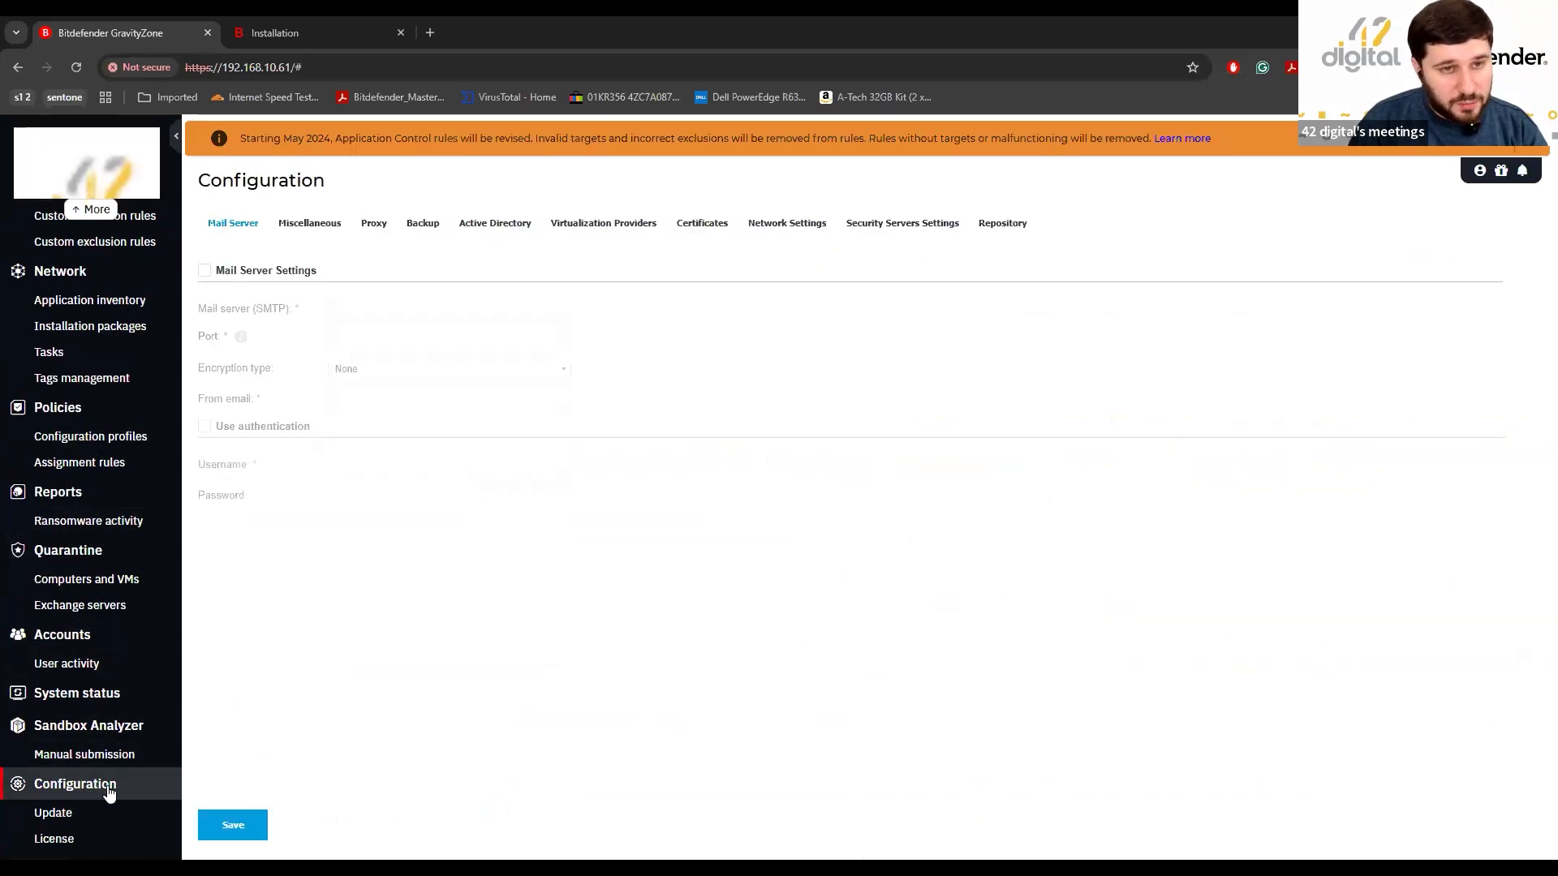
click(498, 233)
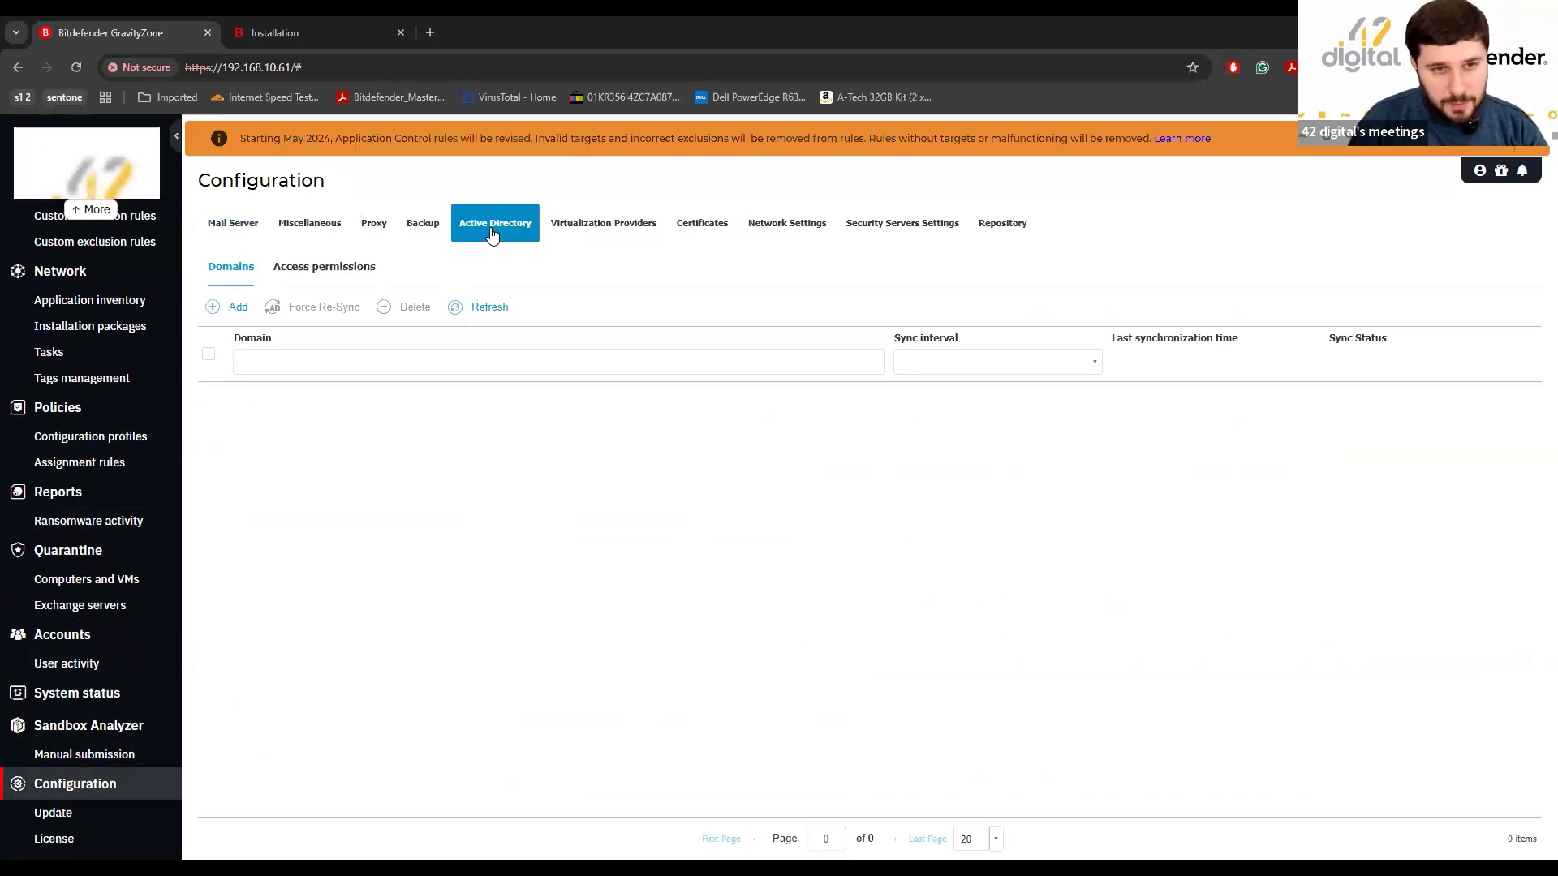
click(232, 313)
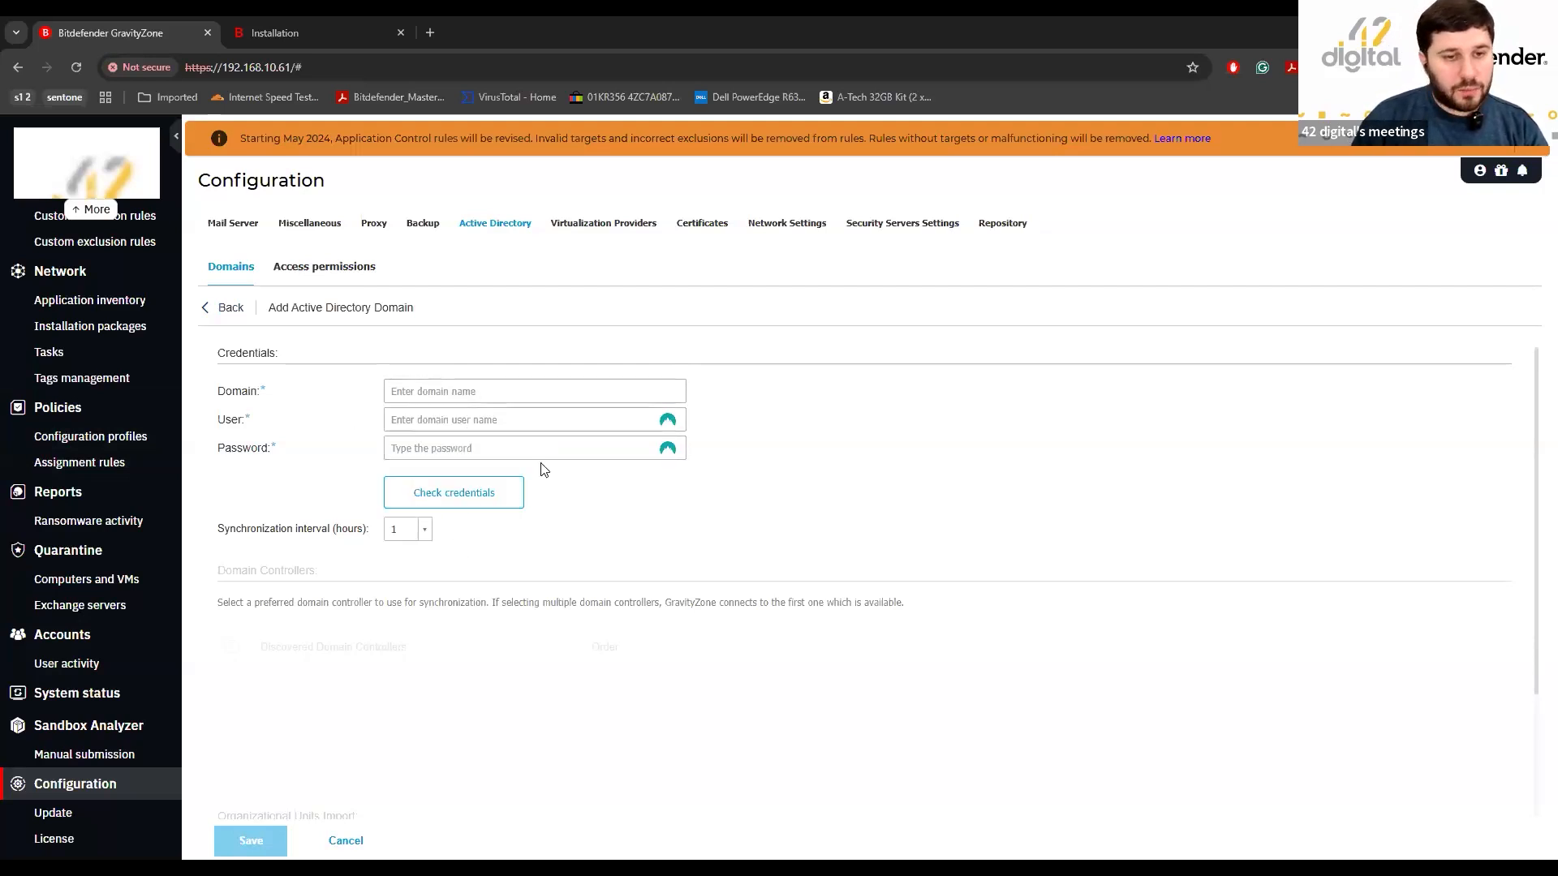
Leave the sync interval at 1 hour and cancel the domain form, back to the empty Domains list.
click(425, 532)
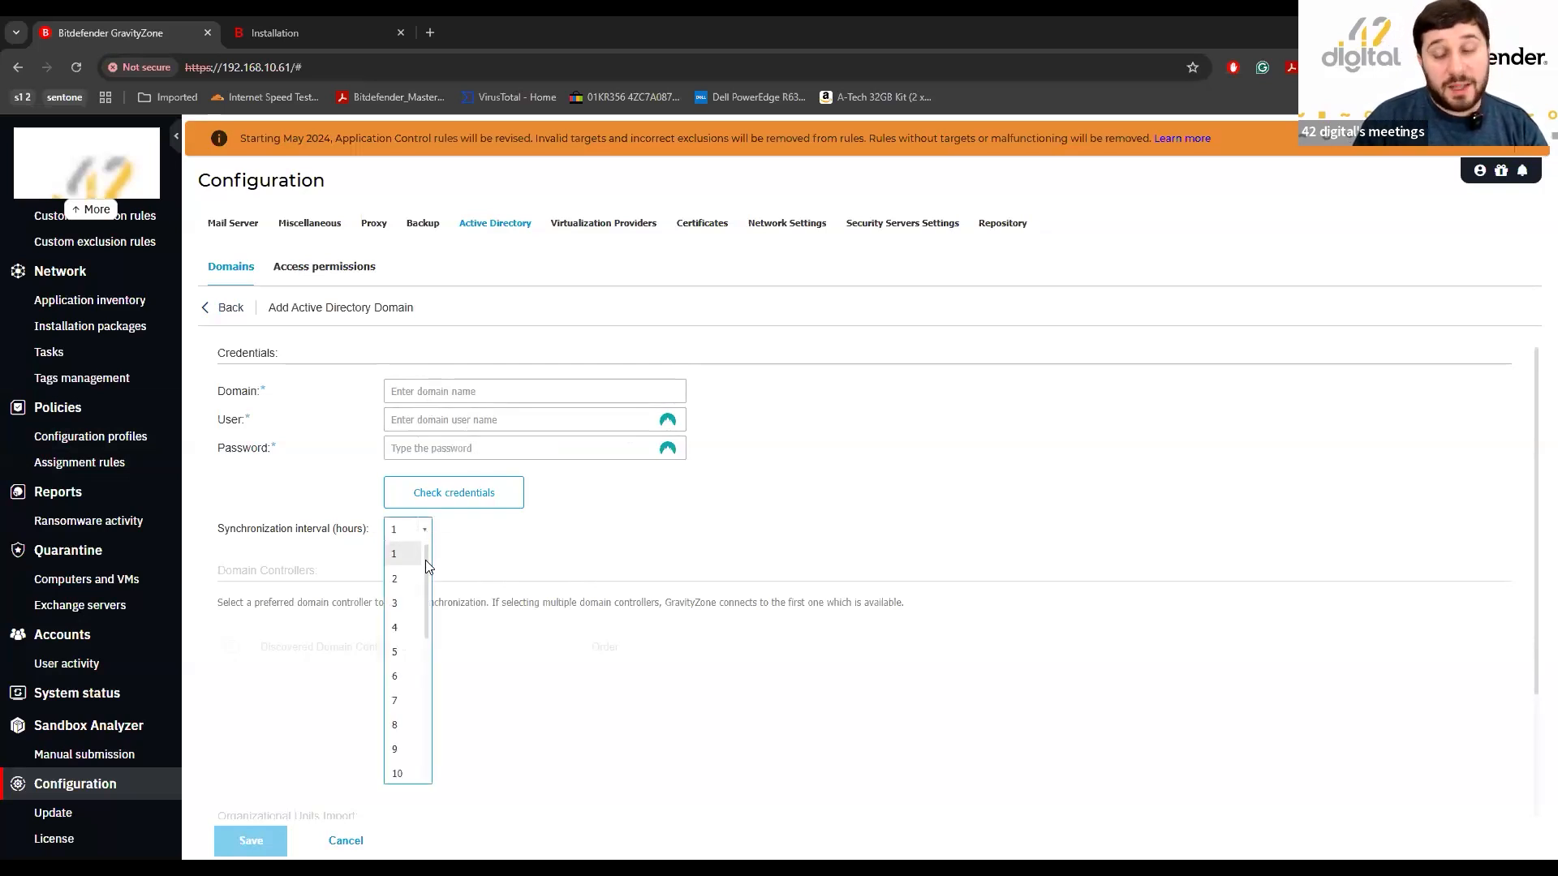
drag(428, 571, 468, 543)
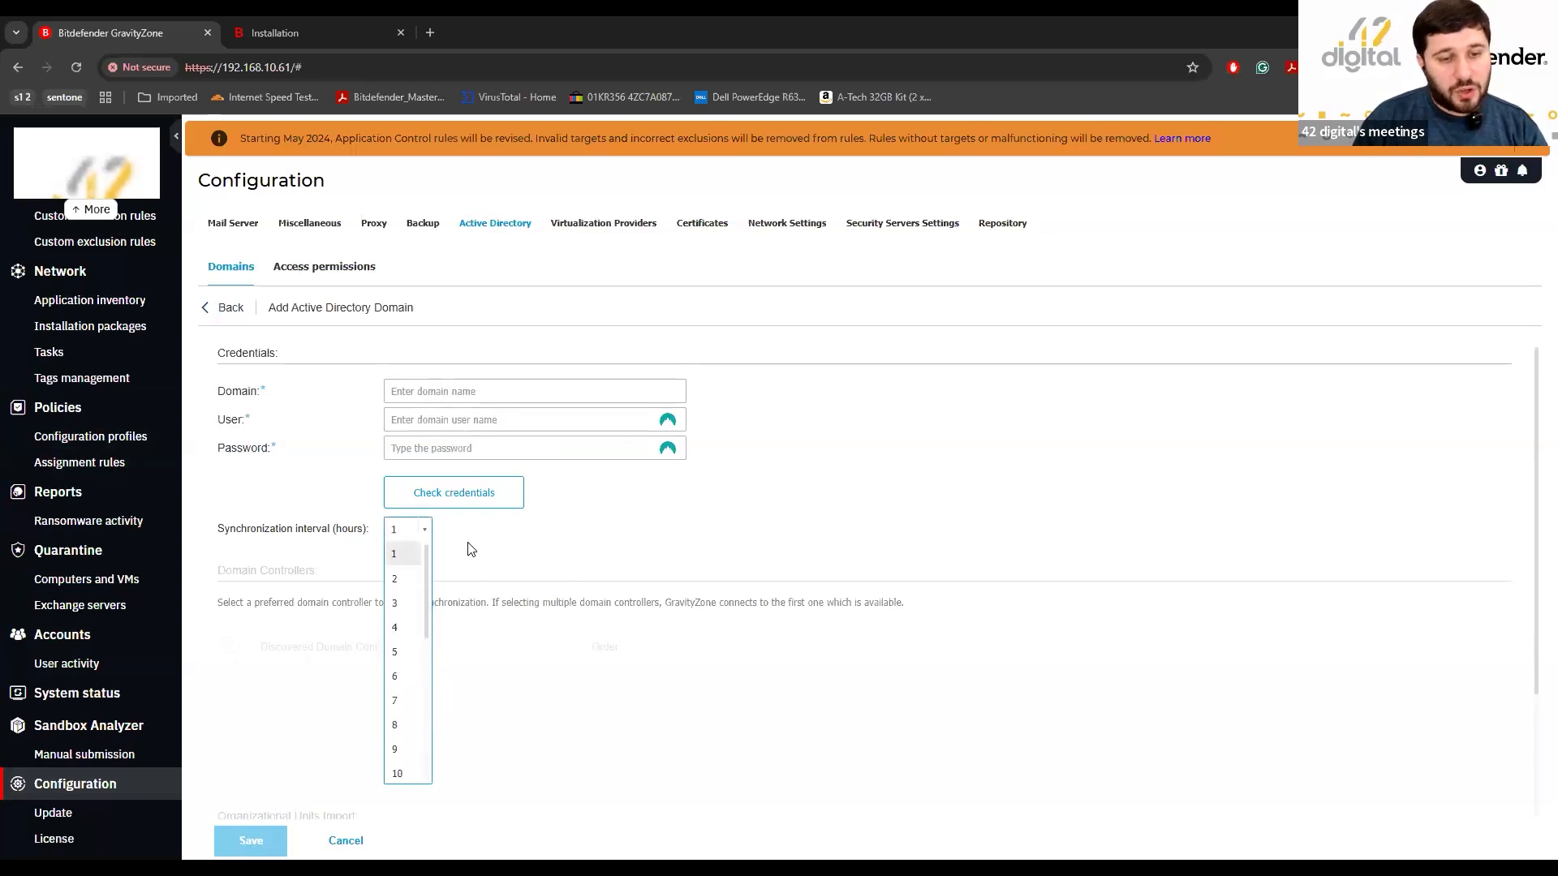
click(548, 546)
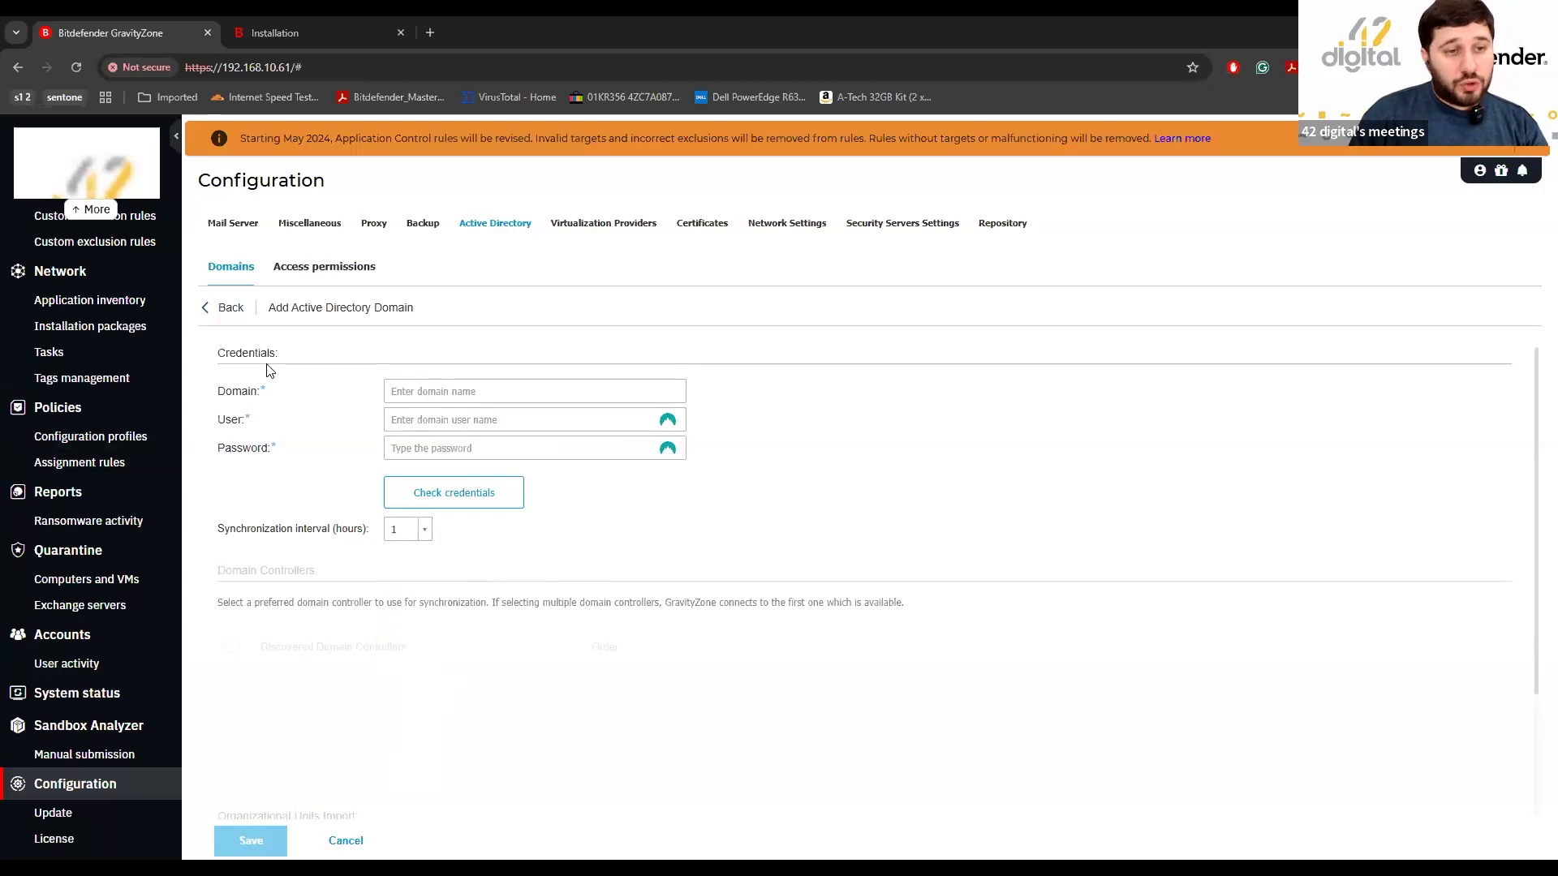
scroll(843, 606, down, 2)
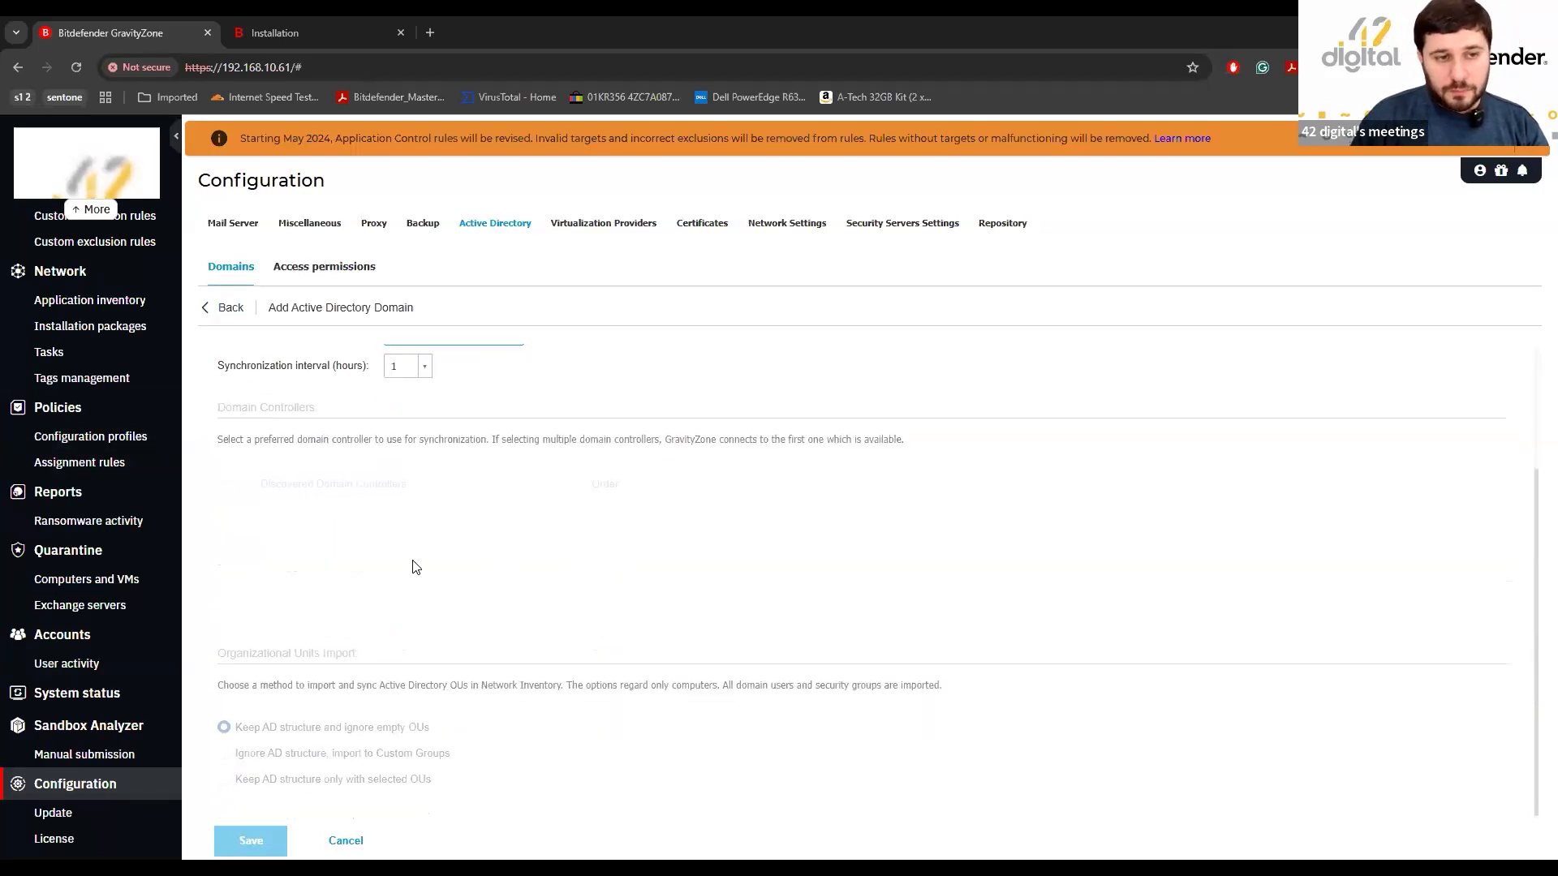
click(216, 311)
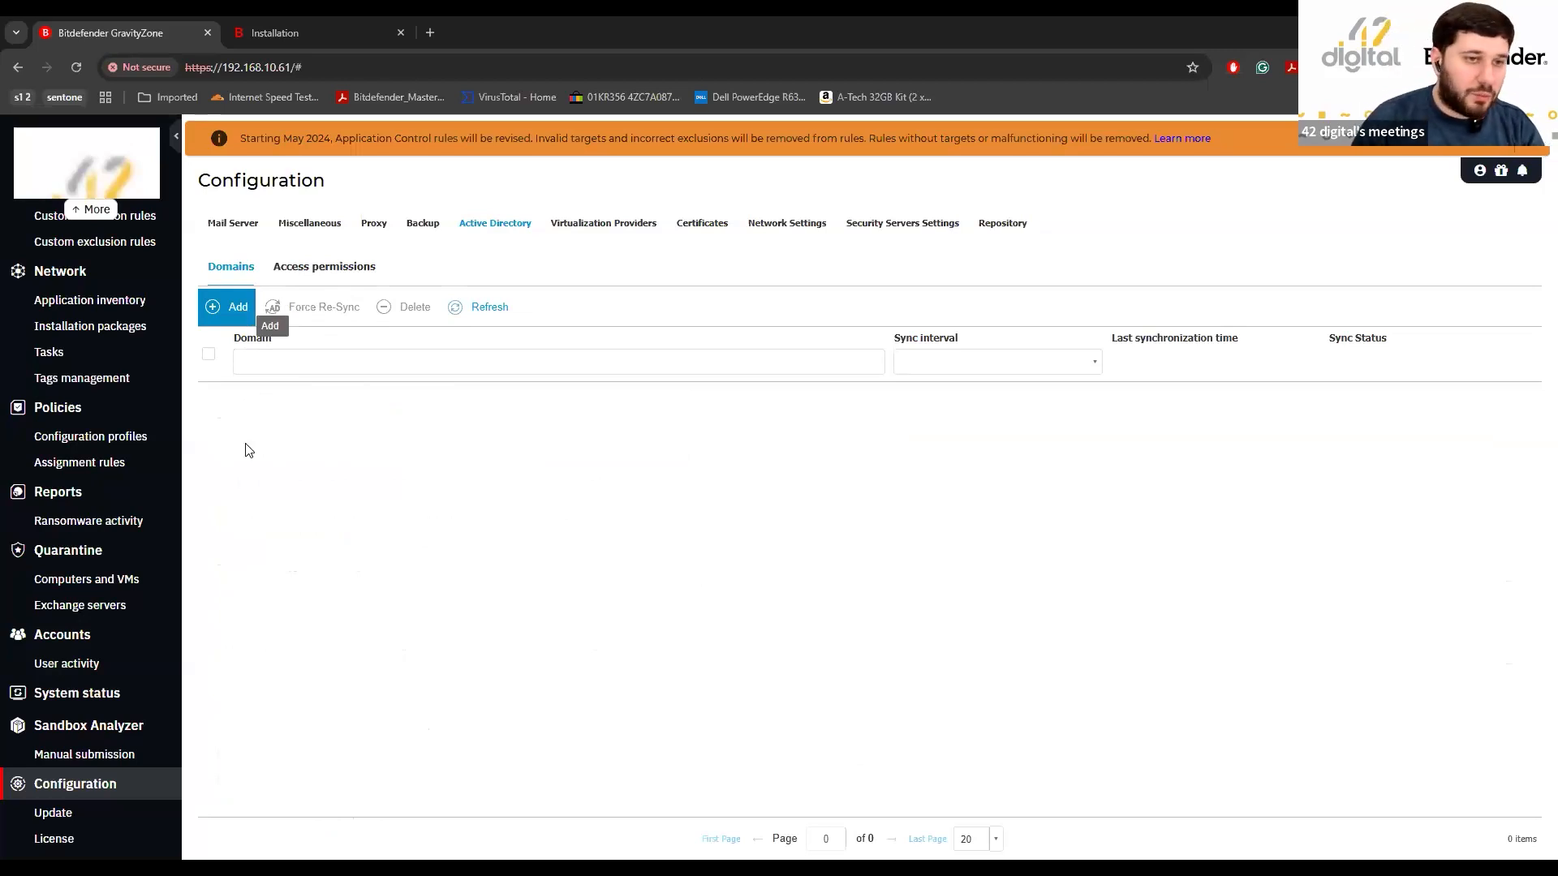
Preview and cancel the Add Active Directory Domain form, then view the Access permissions sub-tab.
click(234, 307)
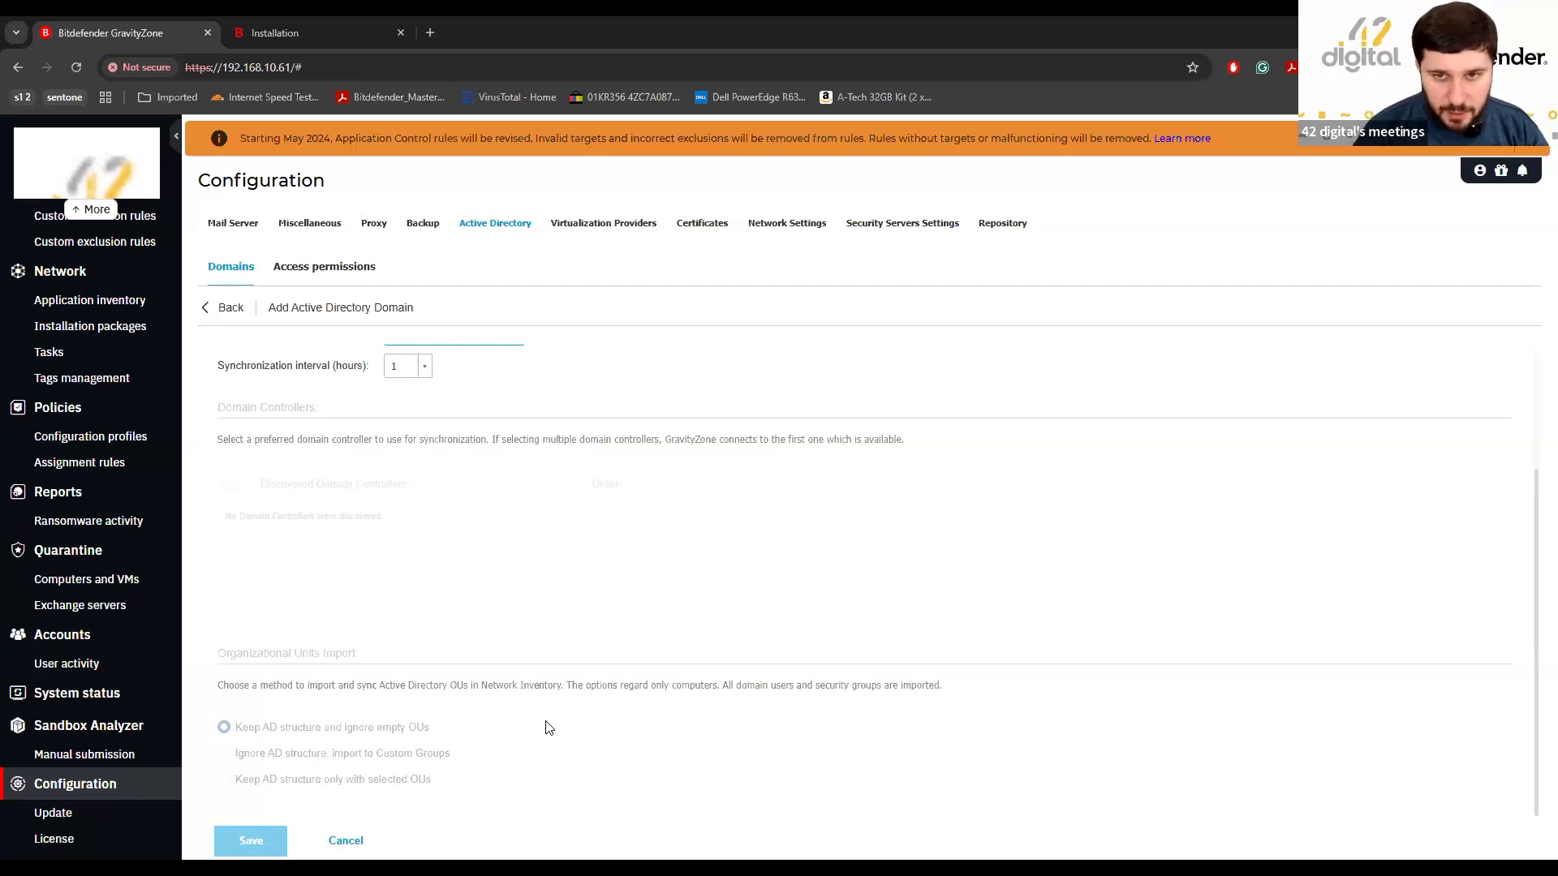
click(213, 310)
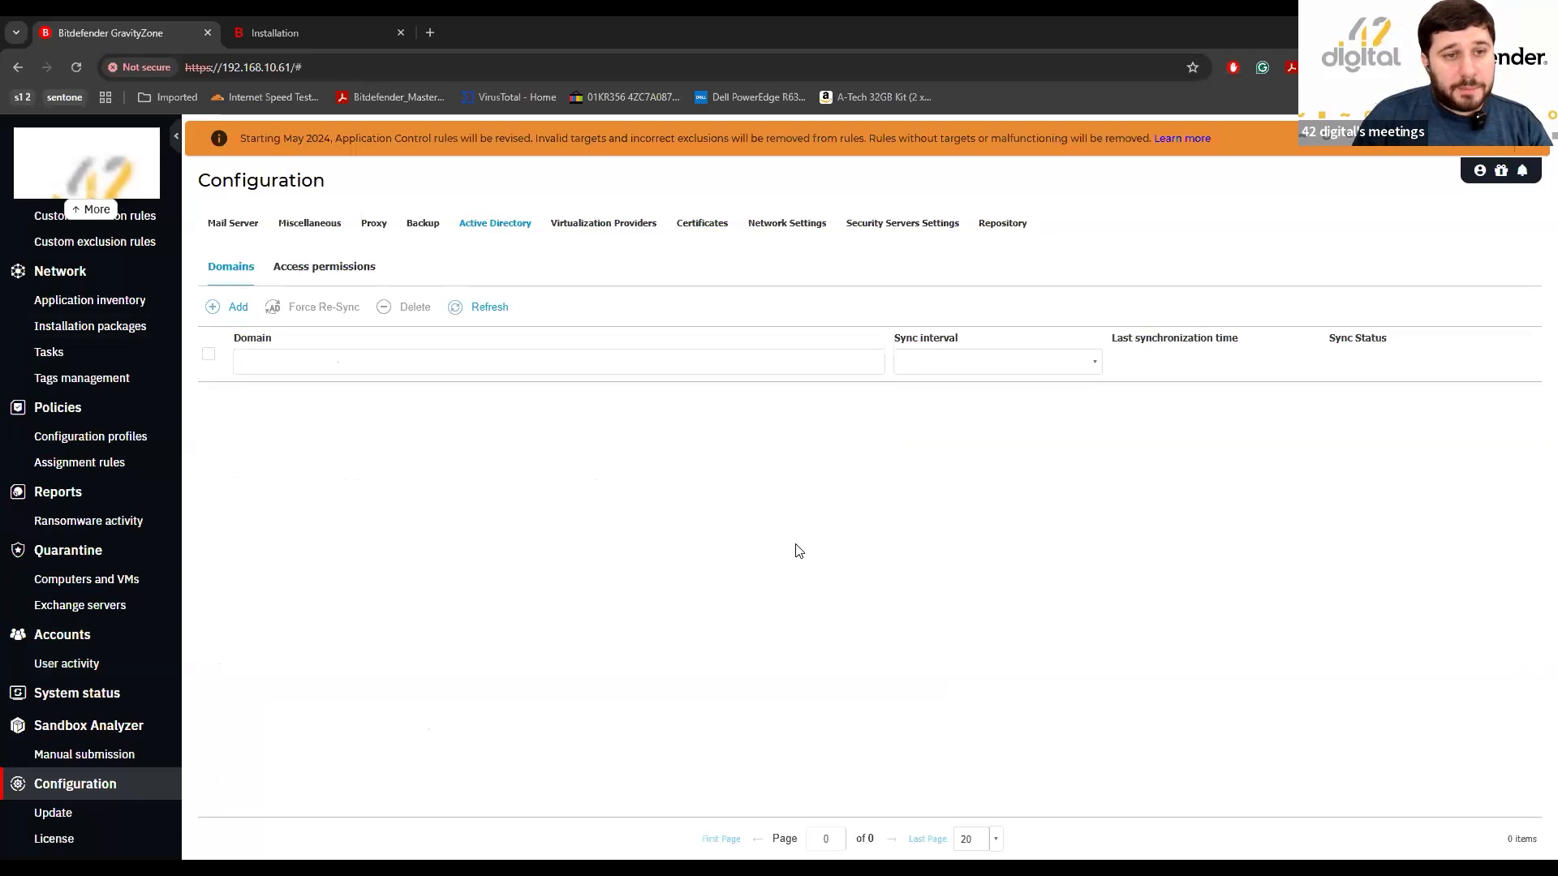
click(341, 268)
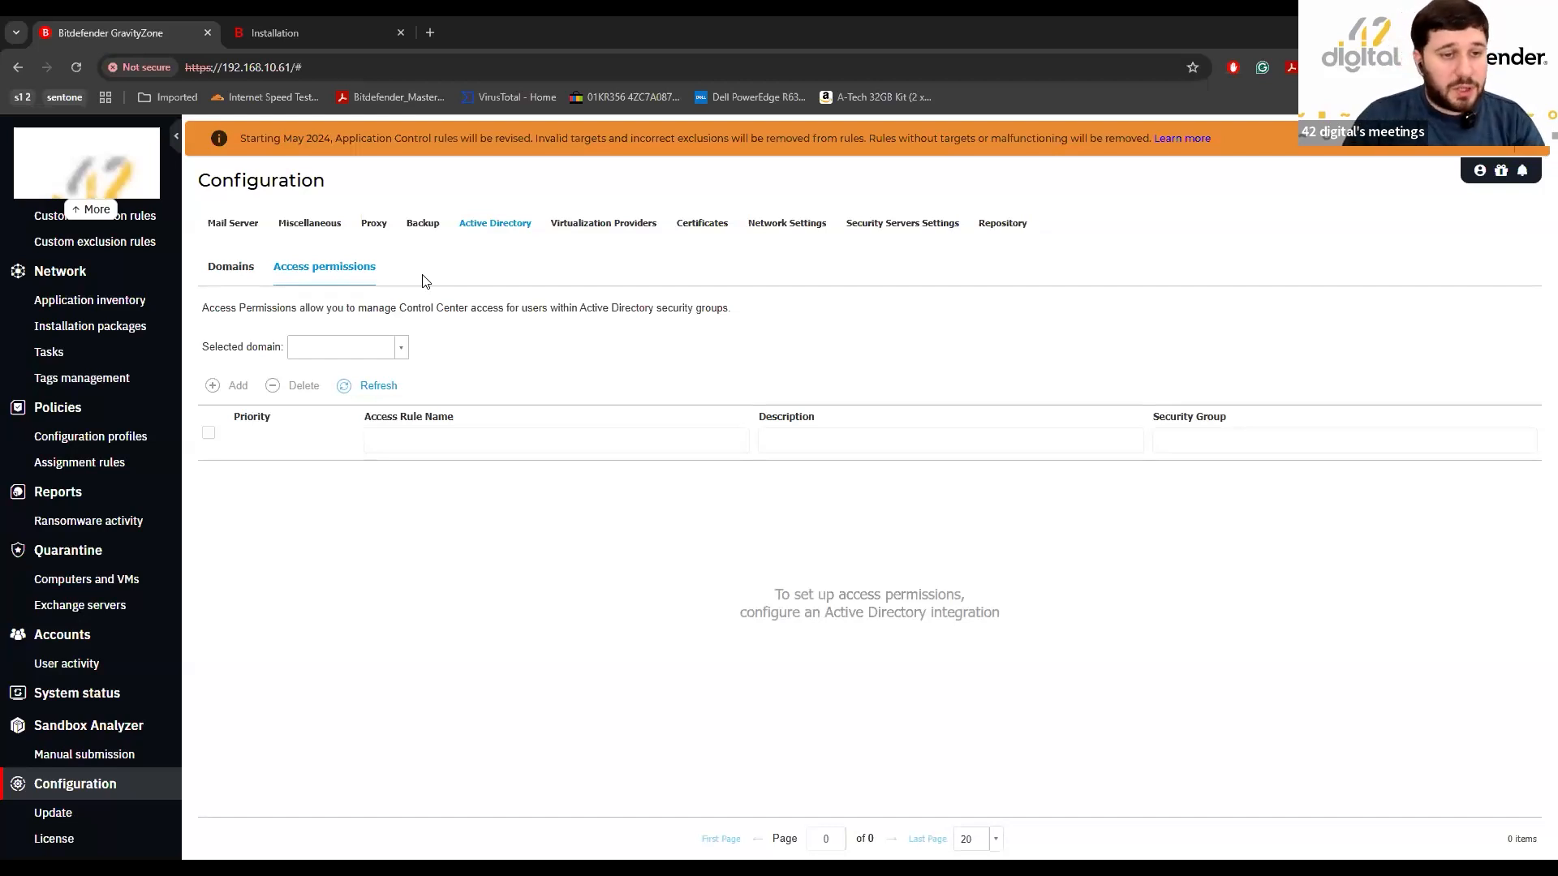
Refresh the empty access permissions list, then go to the Mail Server settings.
click(396, 391)
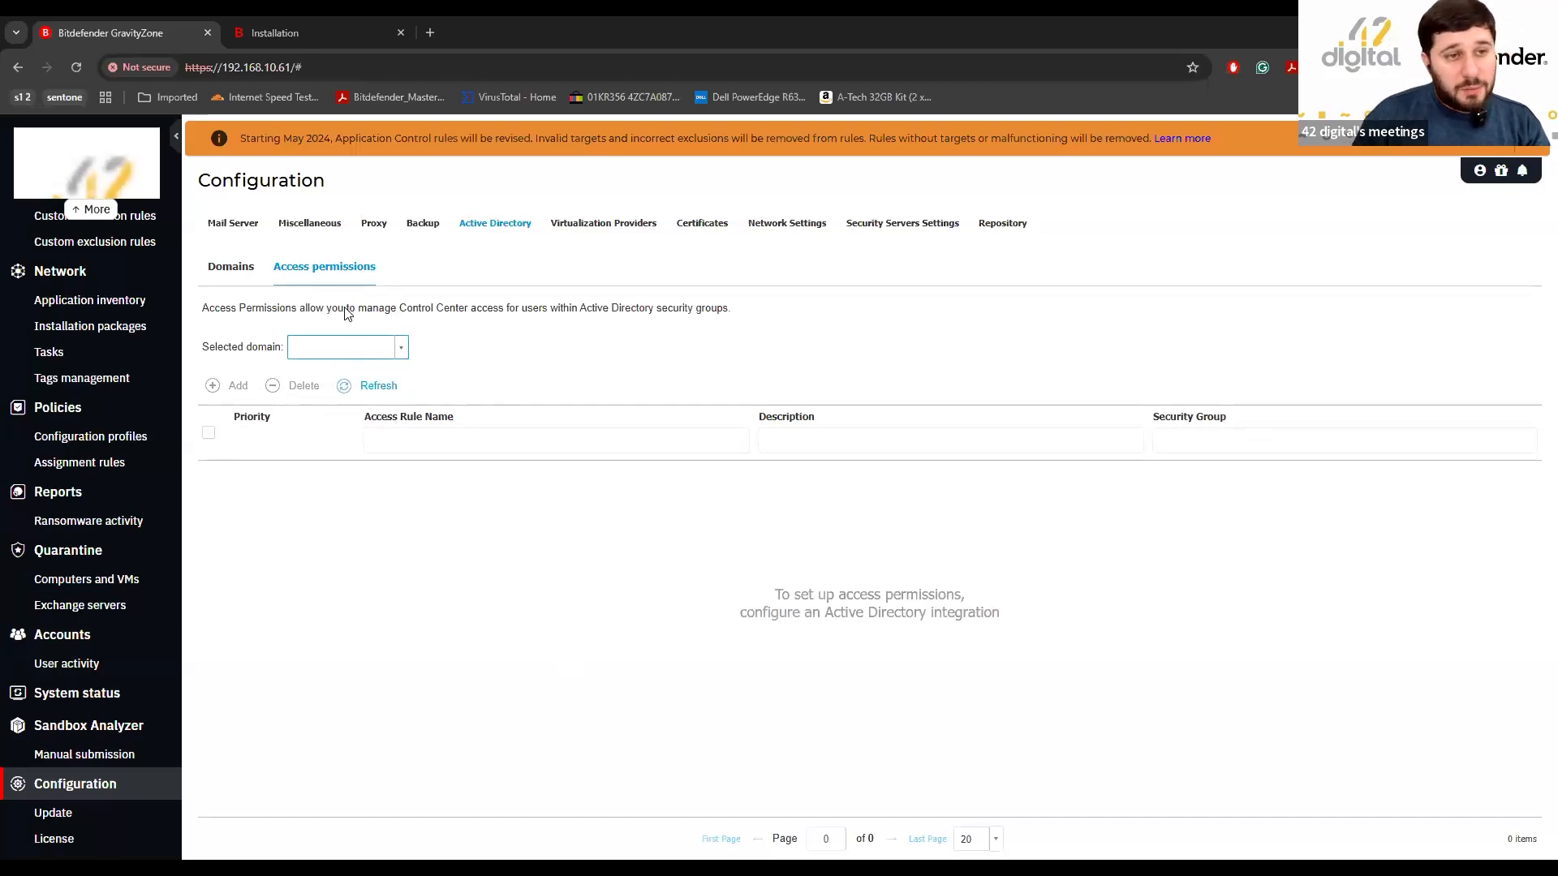
click(235, 233)
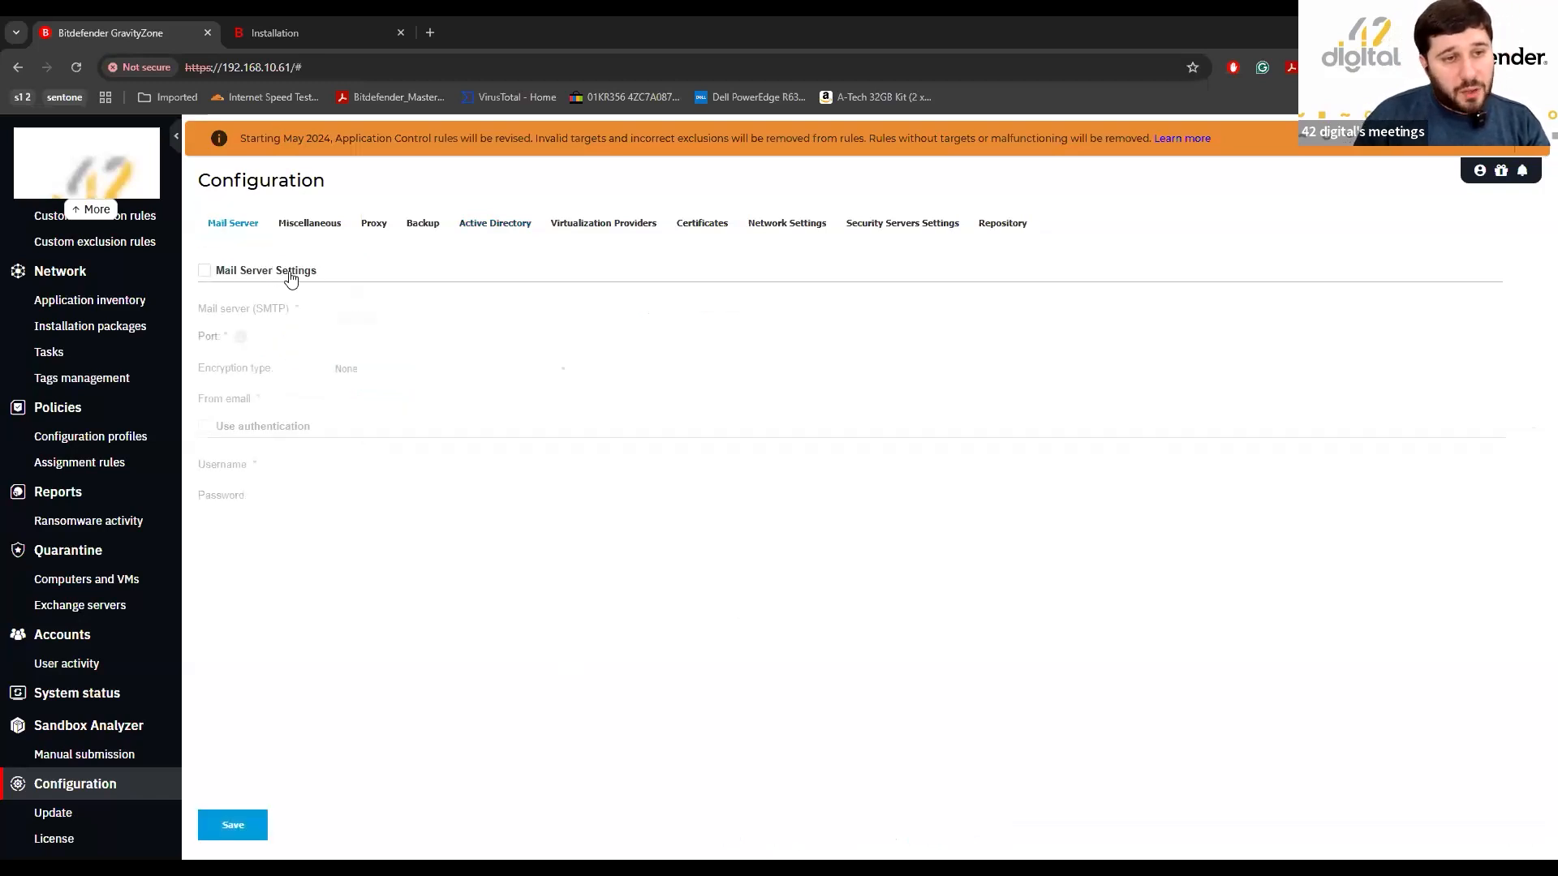
Turn on Mail Server Settings, trying SSL/TLS encryption before leaving it at None.
click(280, 270)
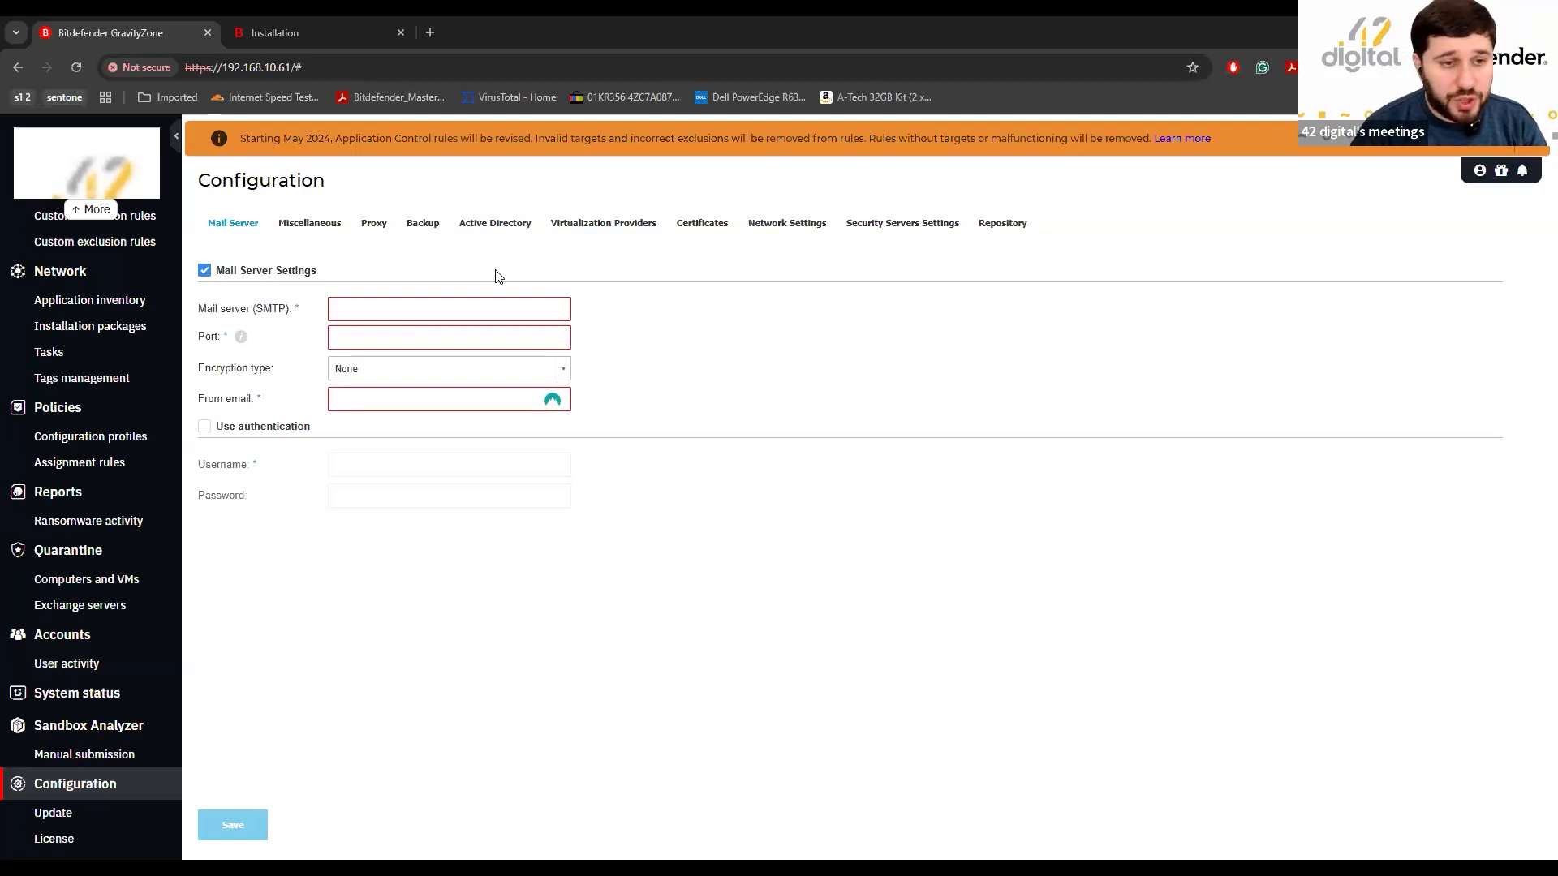
click(509, 381)
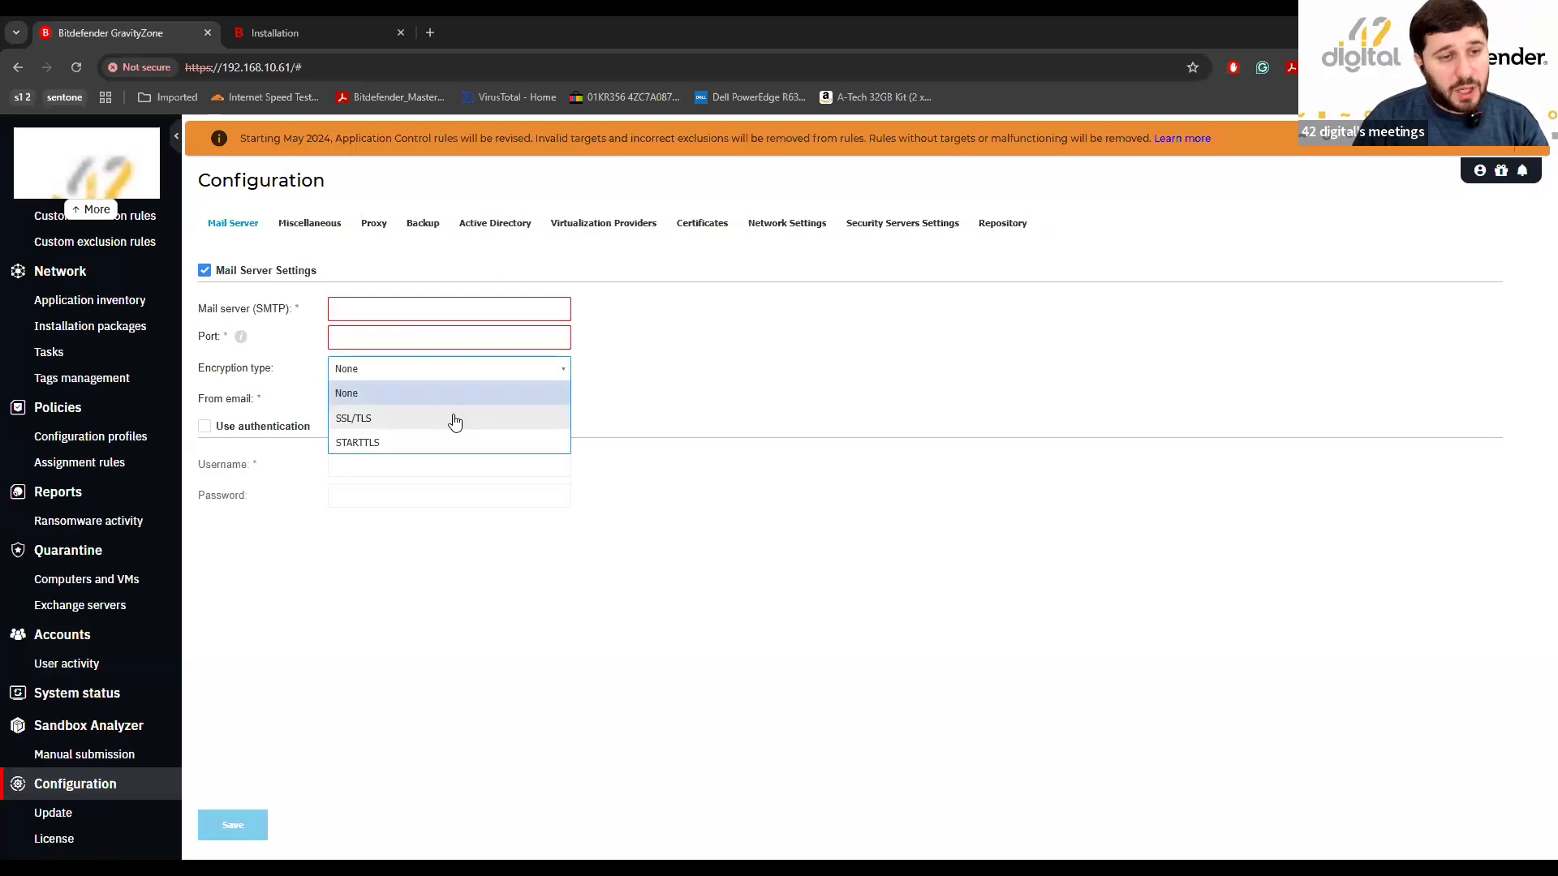
click(430, 420)
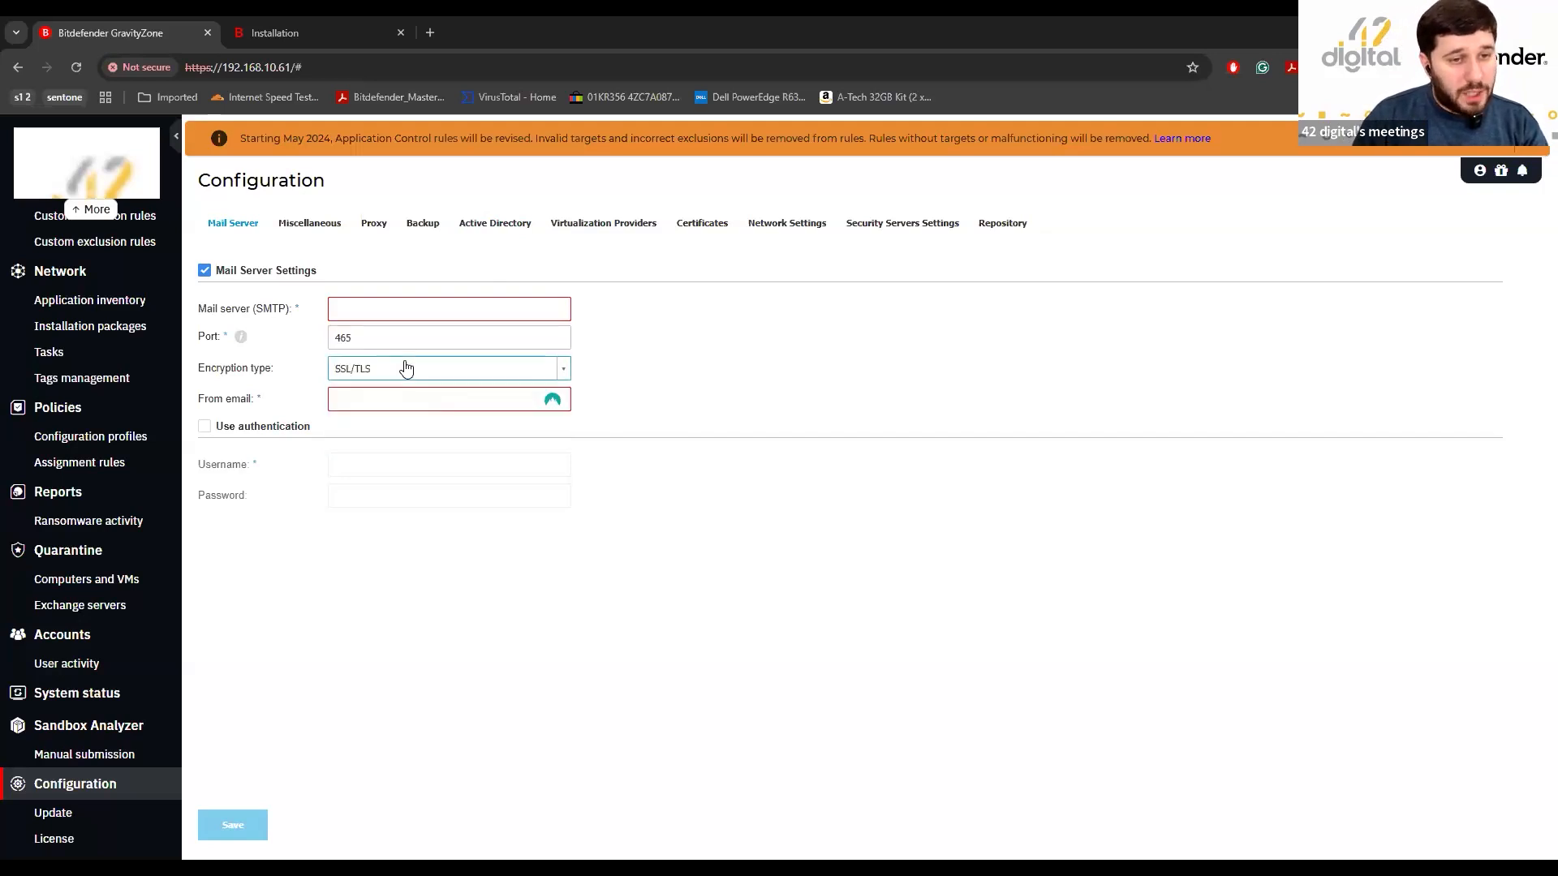
click(393, 369)
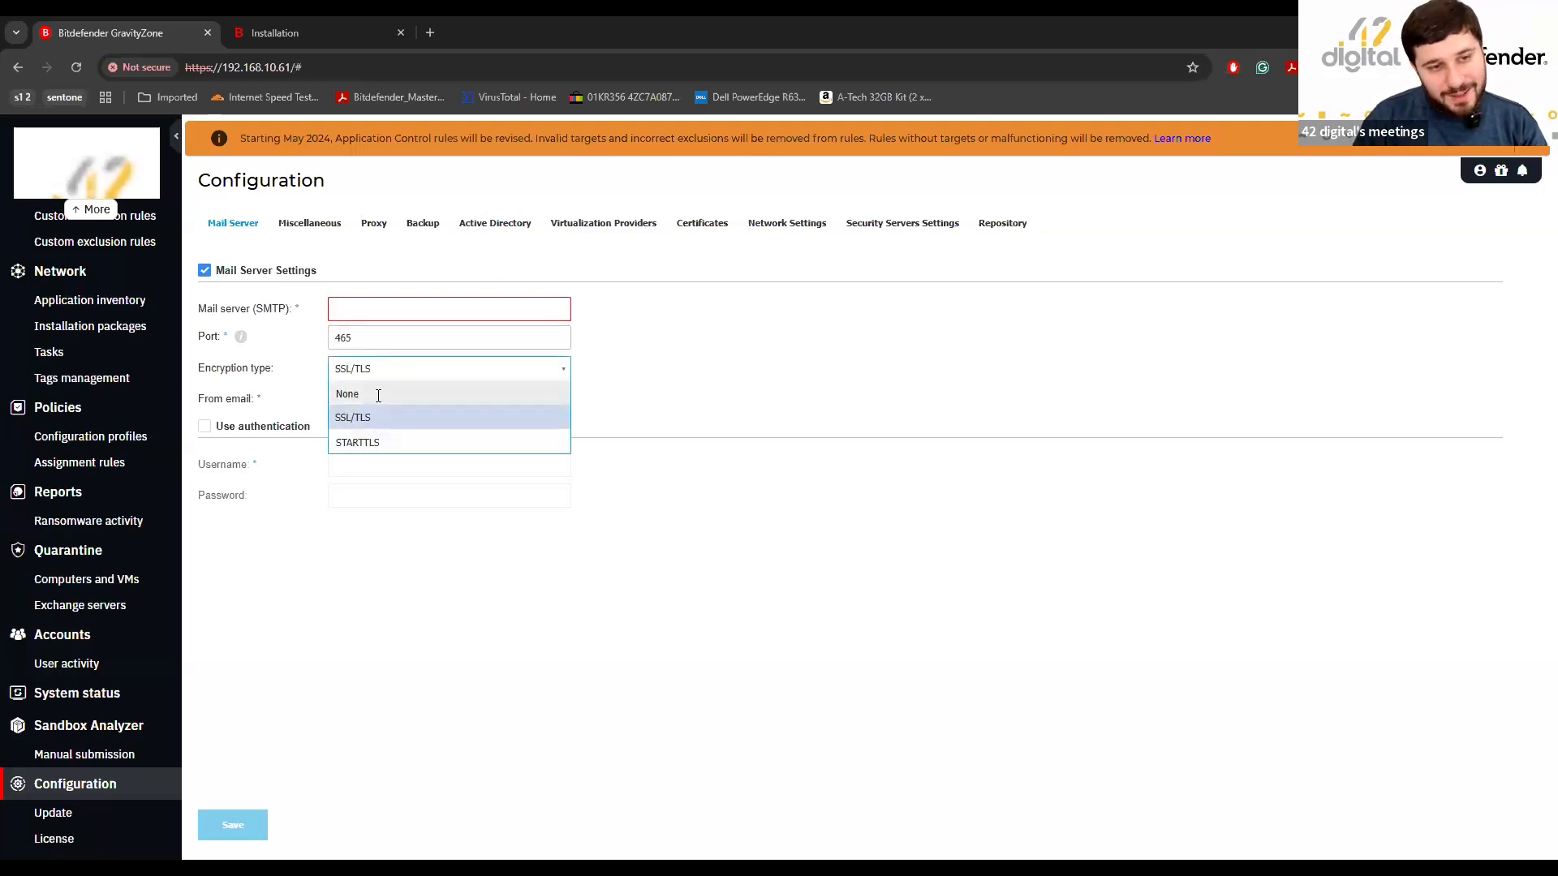
click(378, 395)
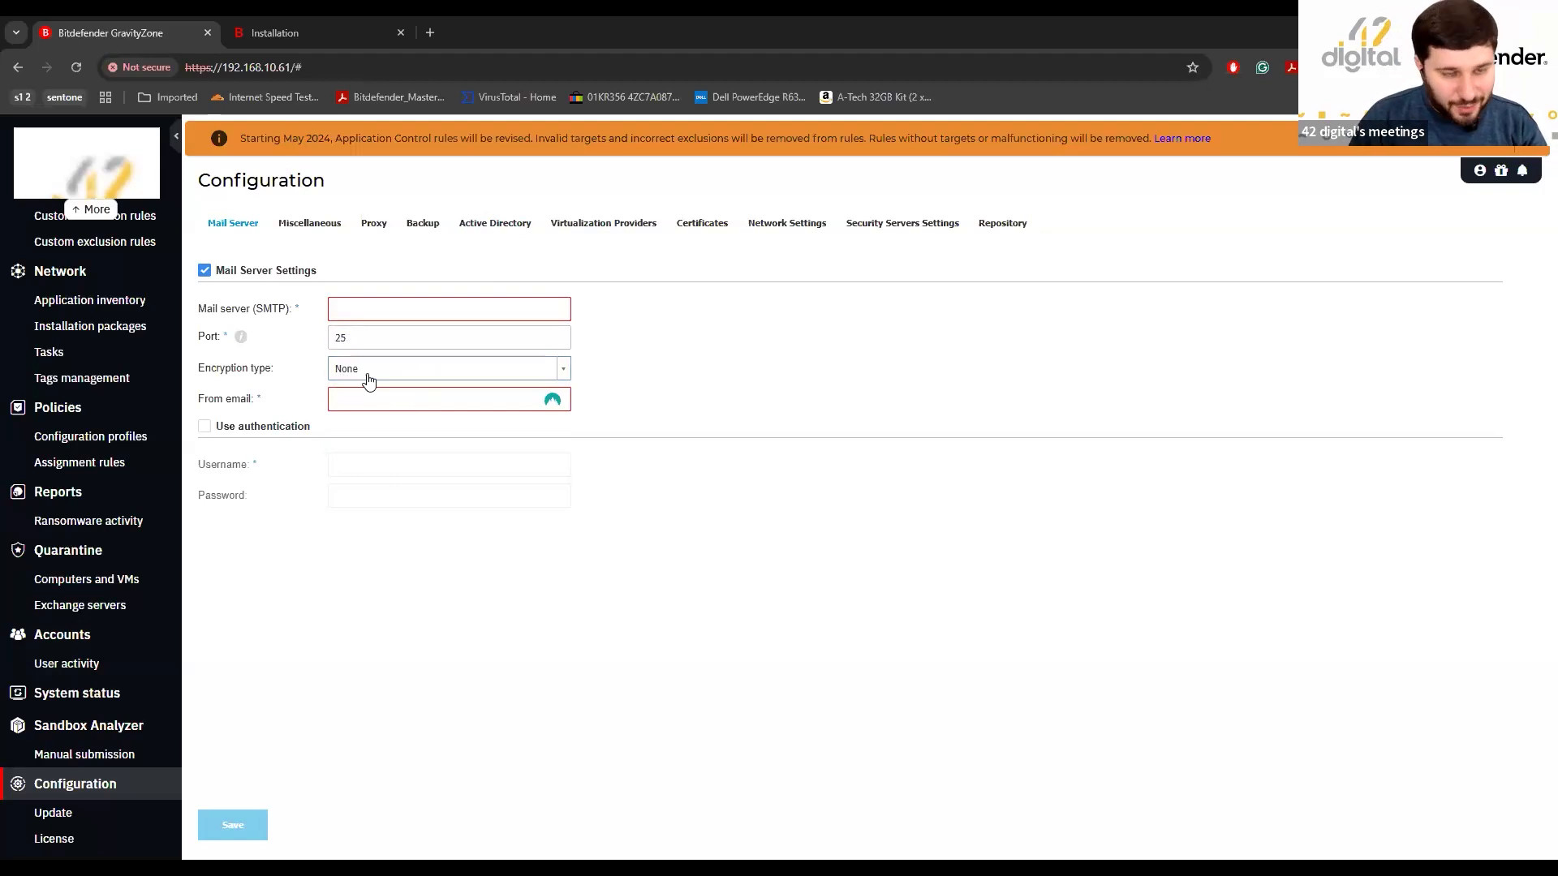
Enable SMTP authentication, then switch to the free-disk requirements slide.
click(377, 402)
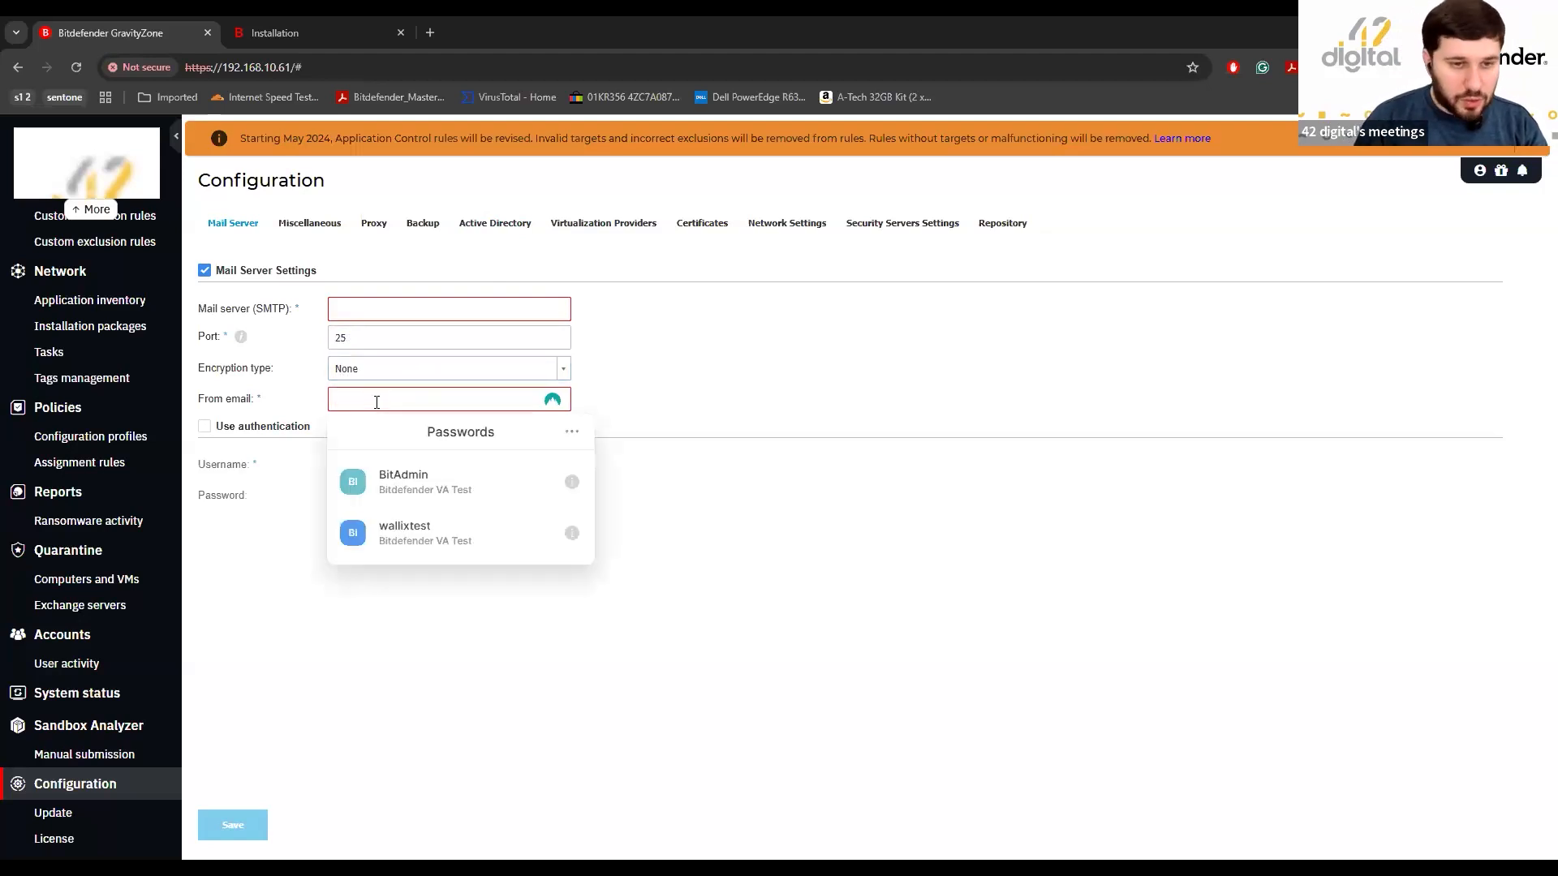
click(782, 398)
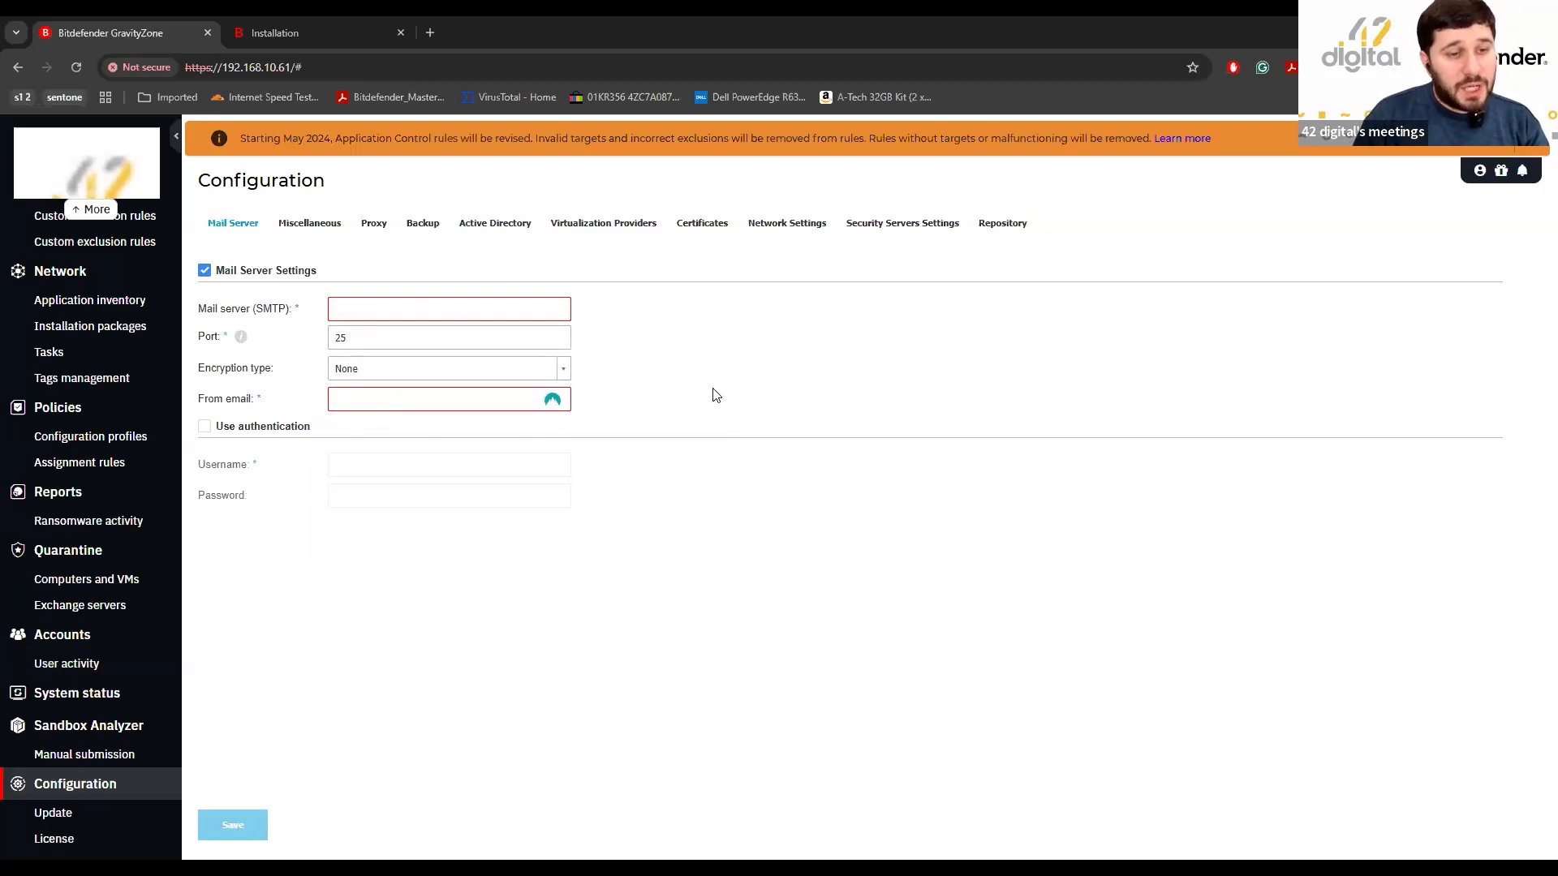
click(227, 426)
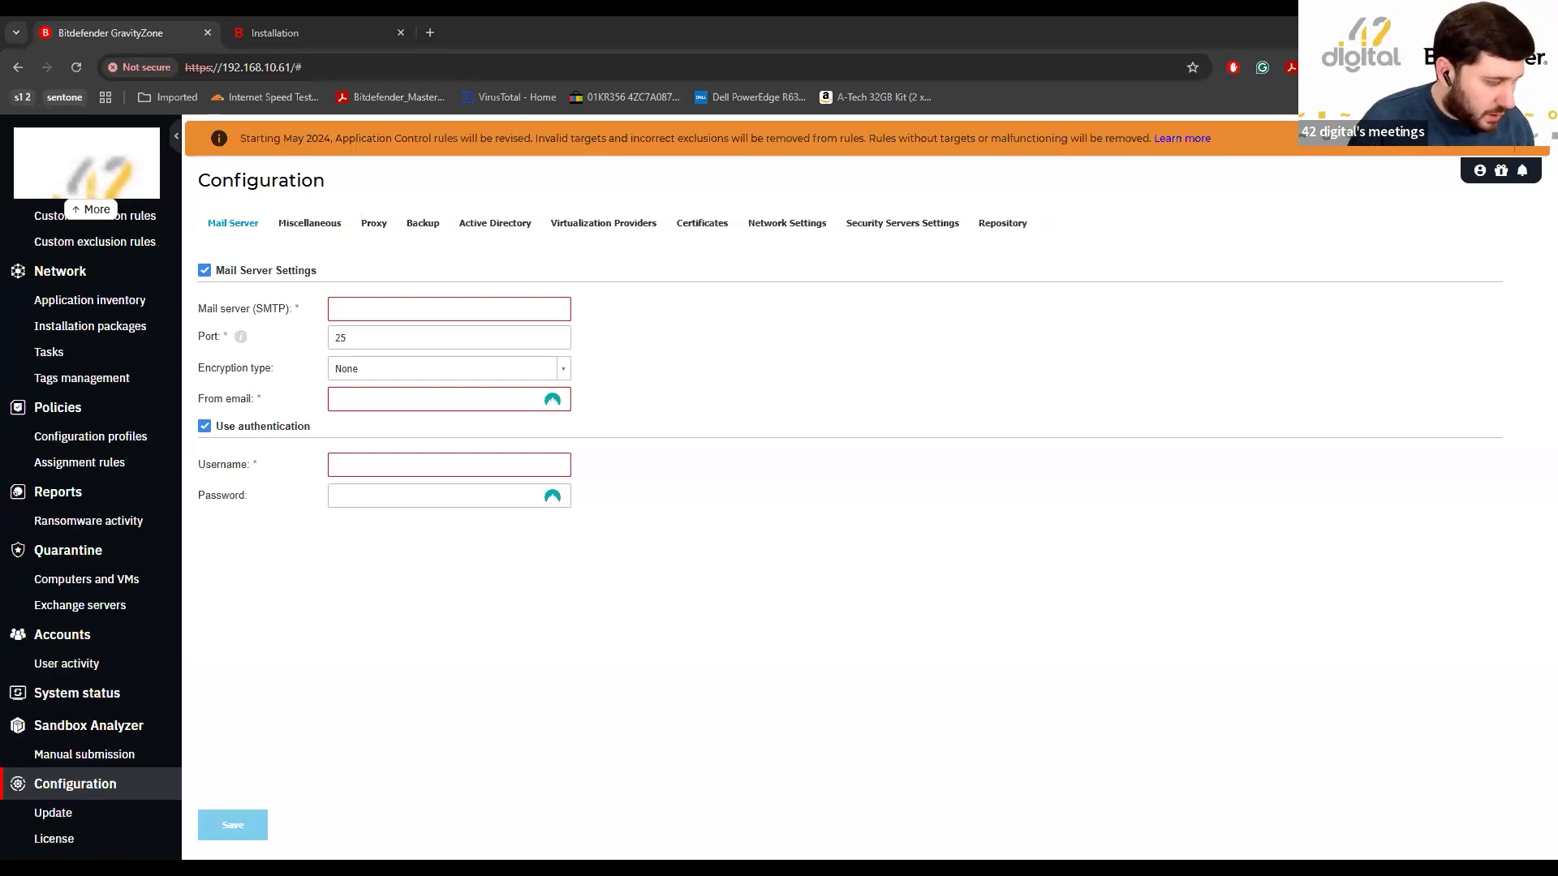
key(alt+Tab)
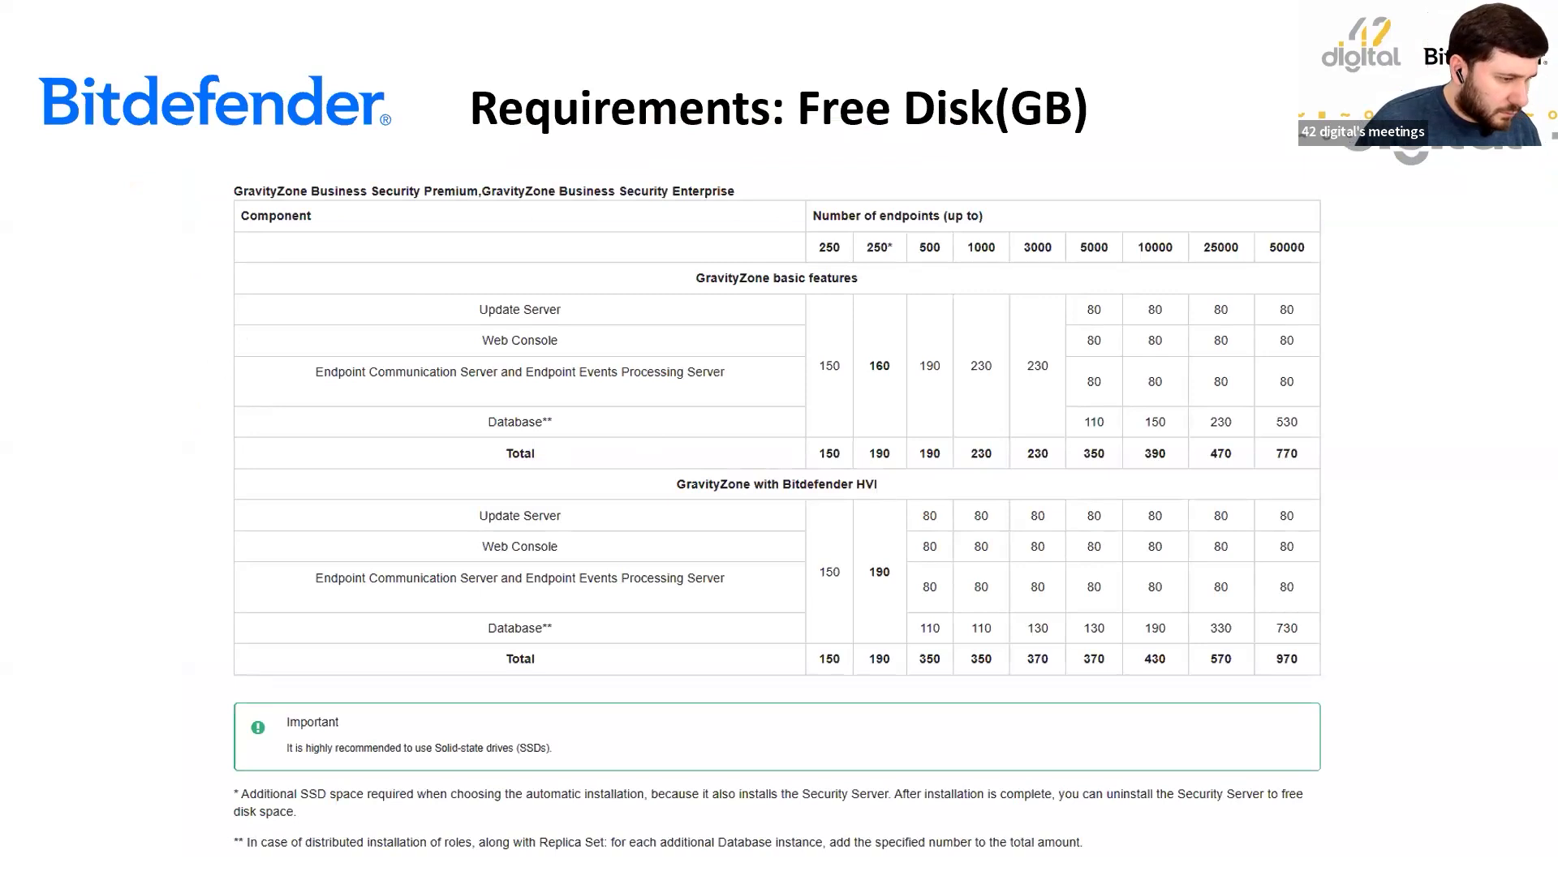
In the Google SMTP help article, highlight the 'SMTP relay (recommended)' option.
key(alt+Tab)
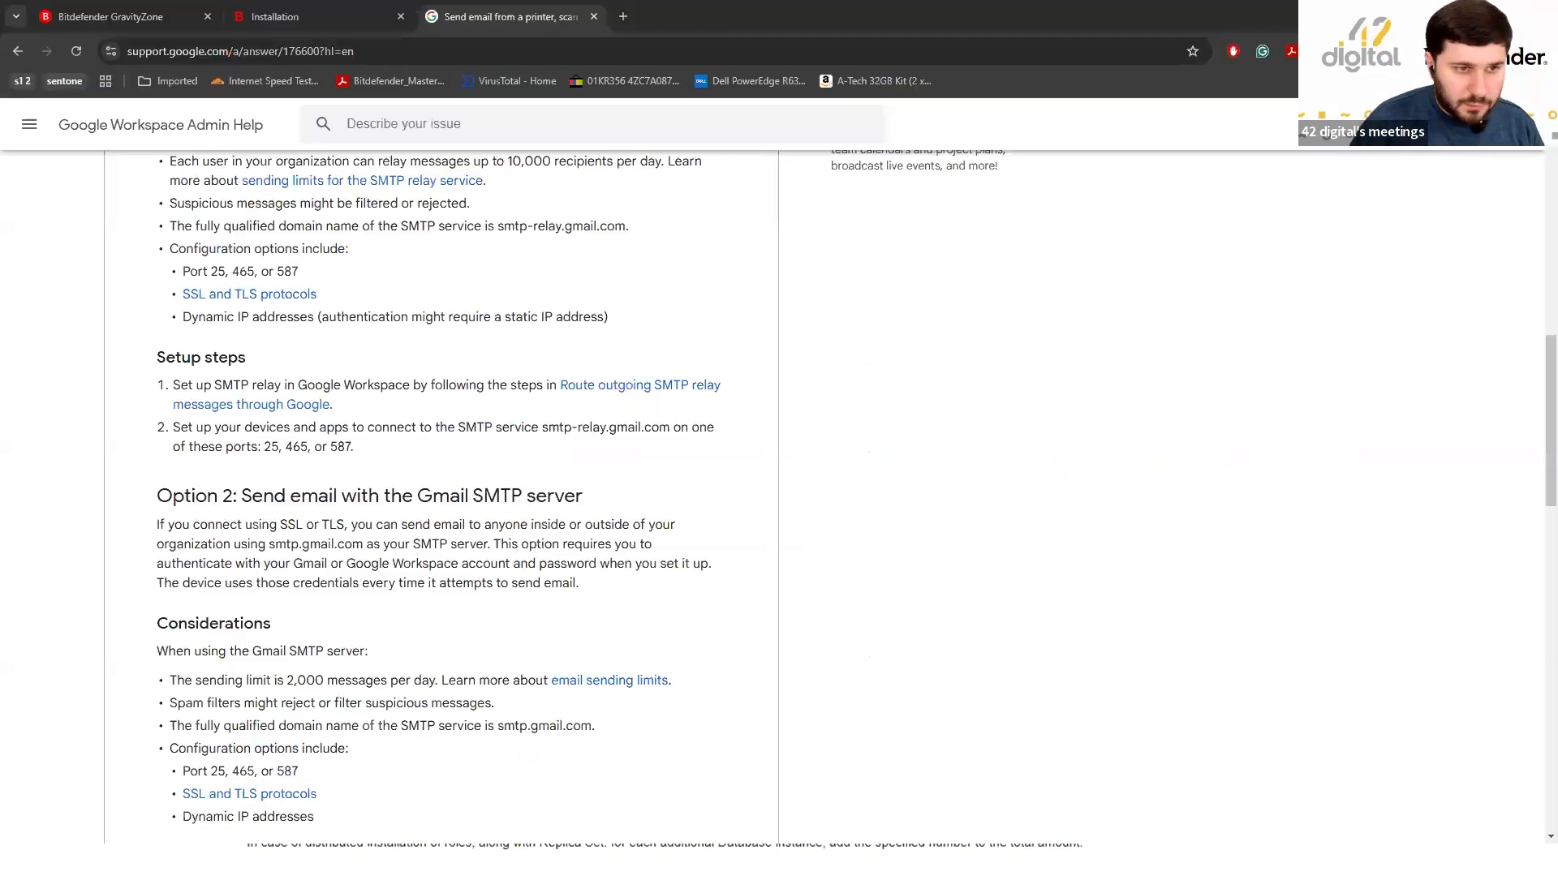
scroll(592, 319, up, 15)
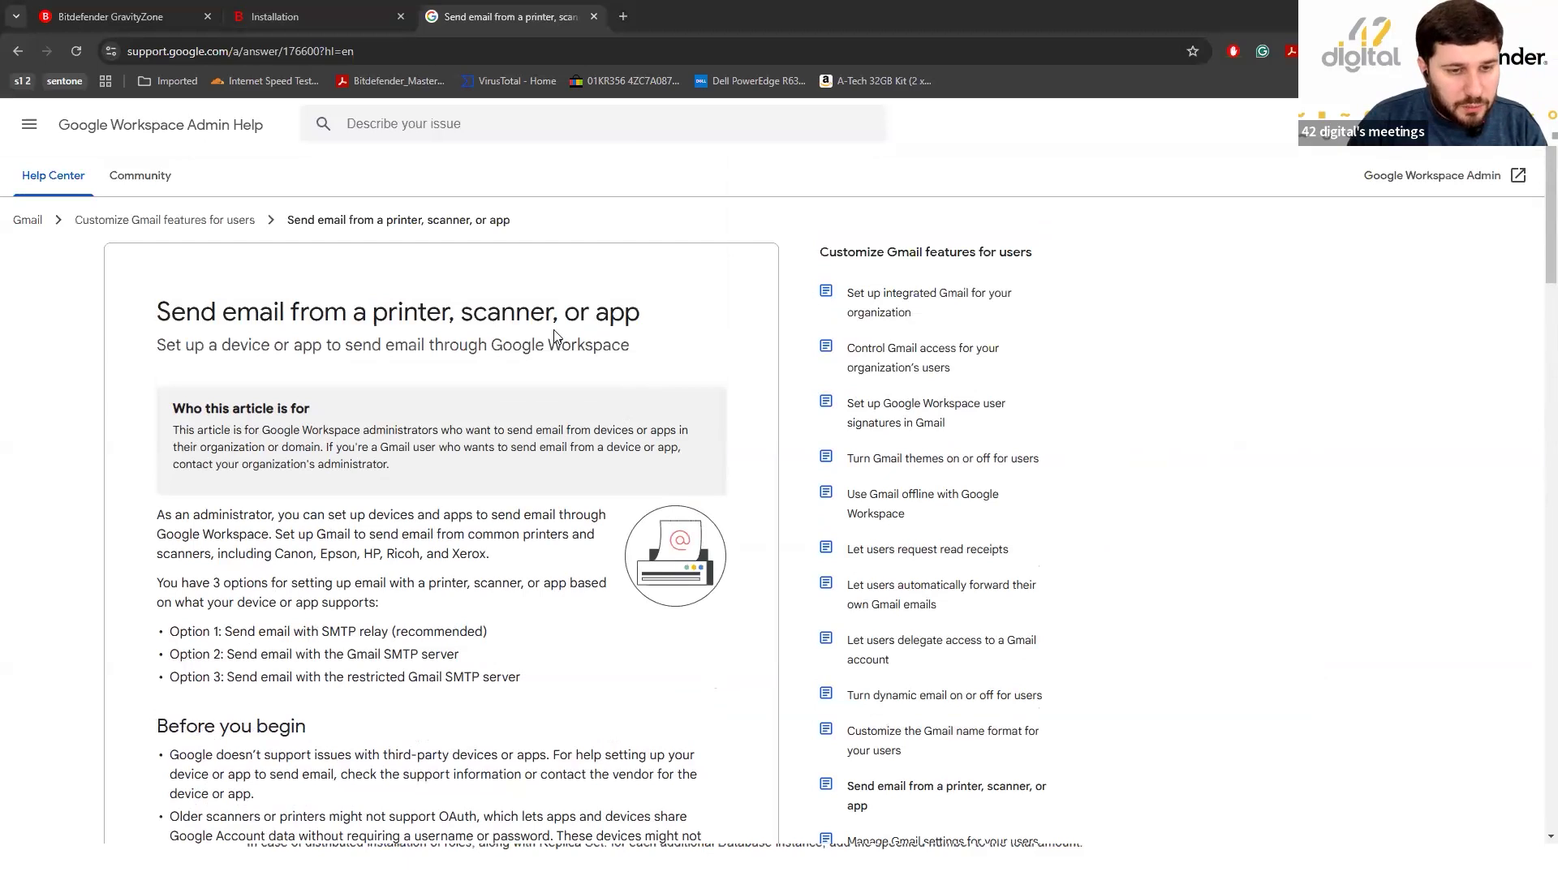
scroll(474, 327, down, 1)
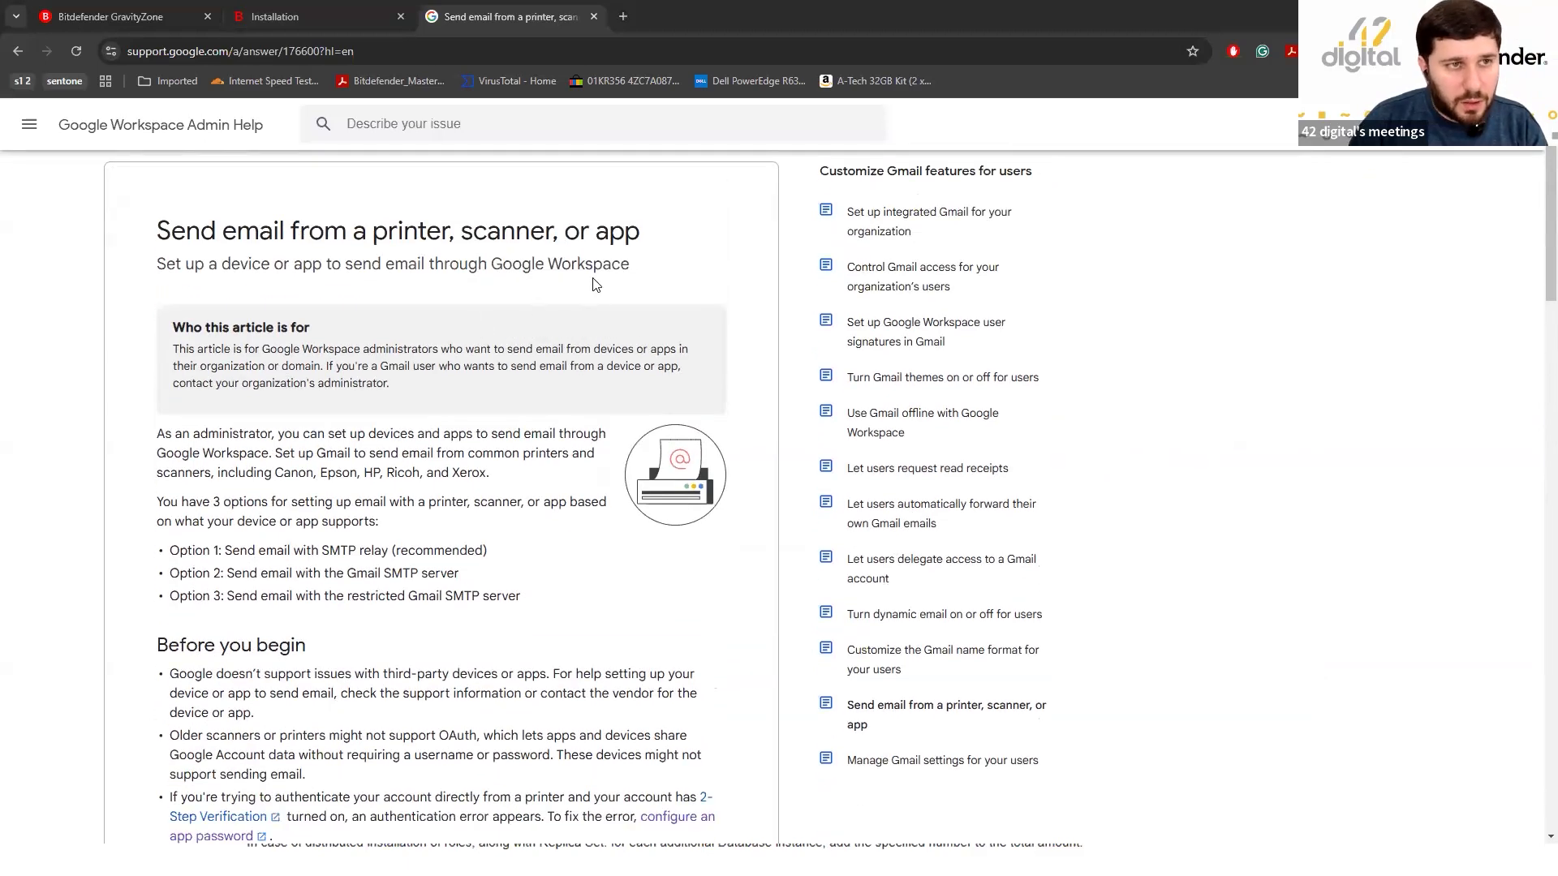
scroll(545, 462, down, 2)
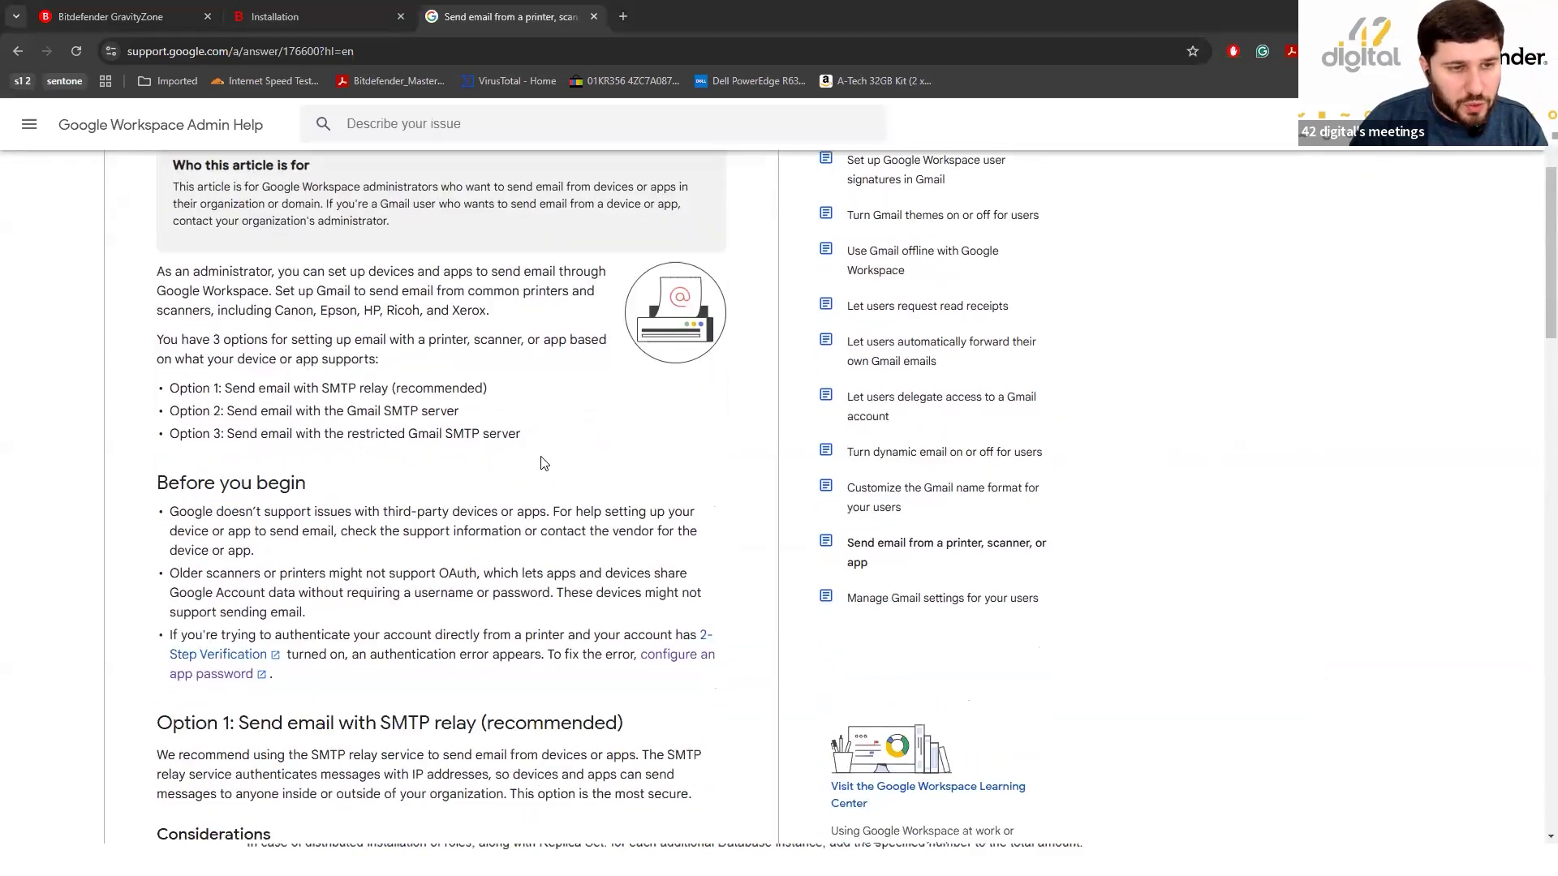
scroll(568, 464, down, 1)
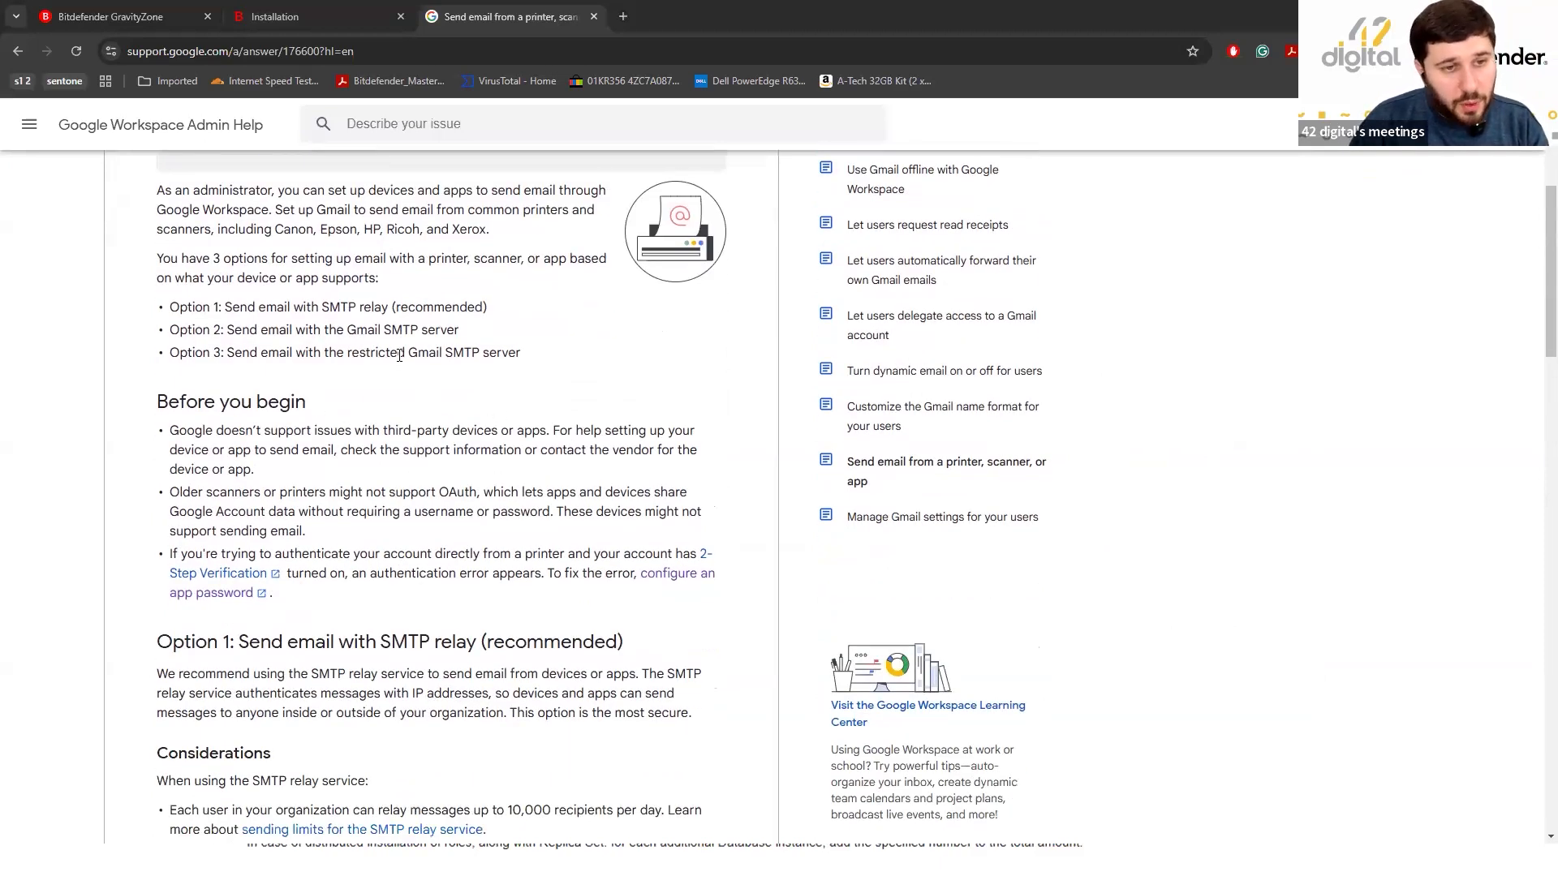
drag(323, 306, 498, 312)
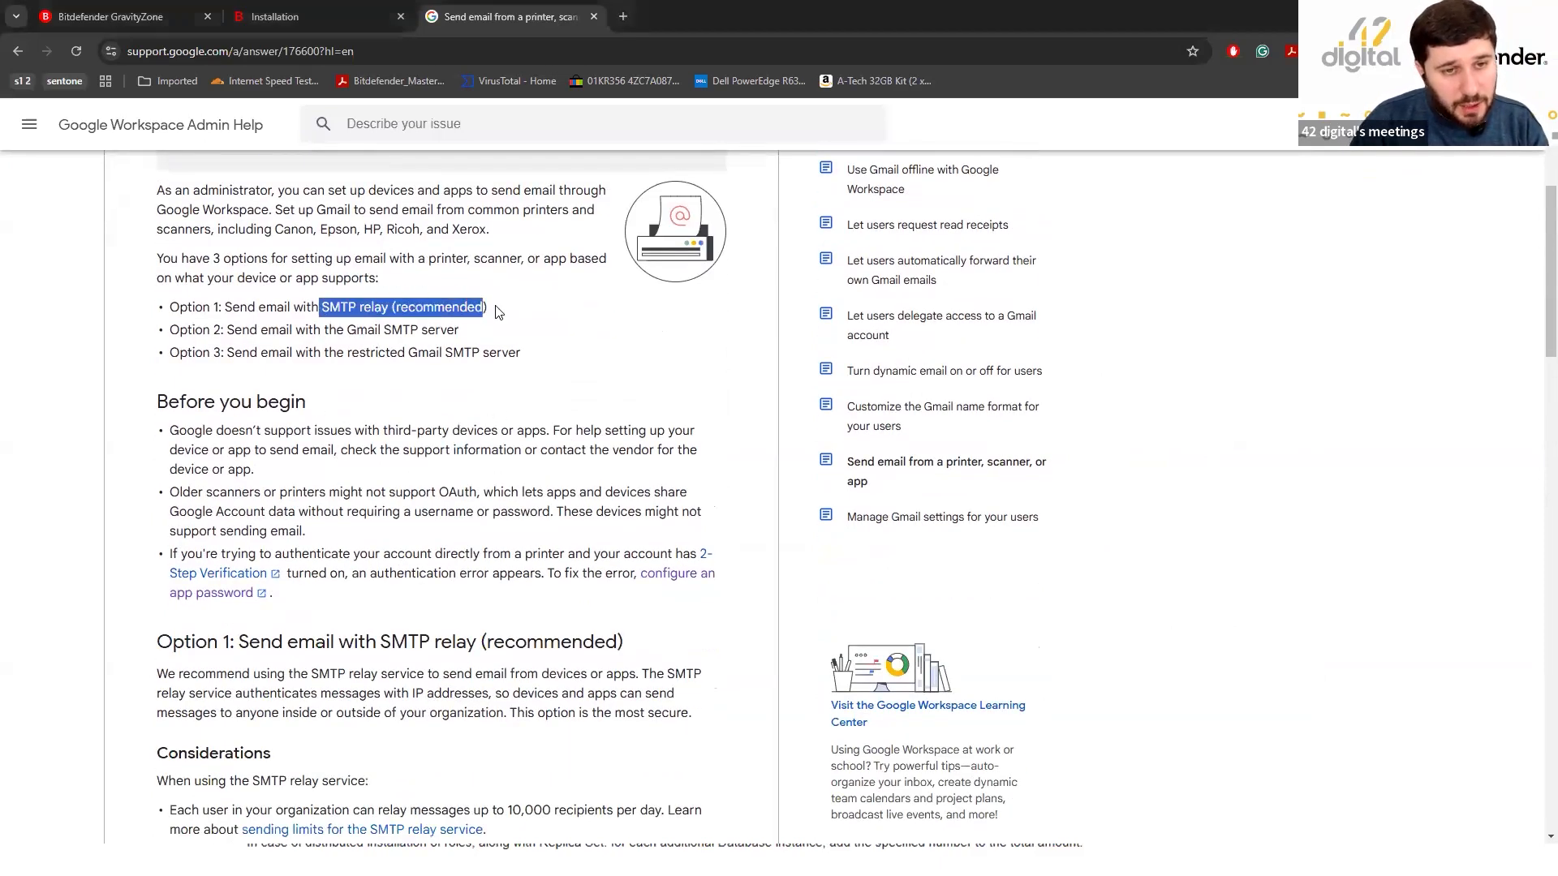
click(549, 316)
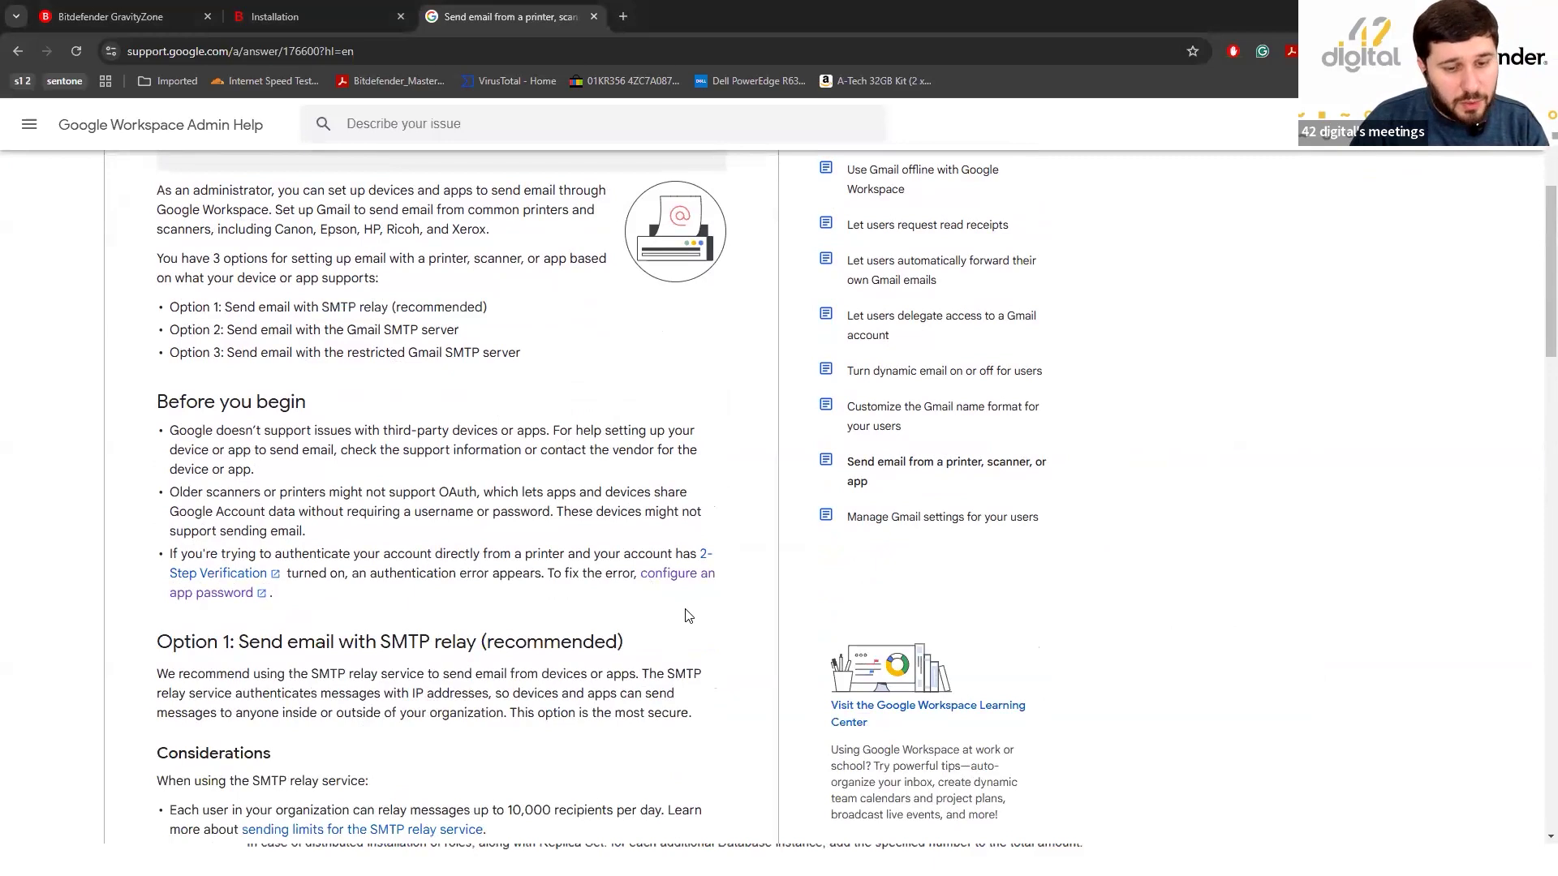
Highlight the relay's 10,000 recipients-per-day limit, then return to GravityZone's Mail Server settings.
scroll(357, 640, down, 2)
scroll(348, 618, down, 1)
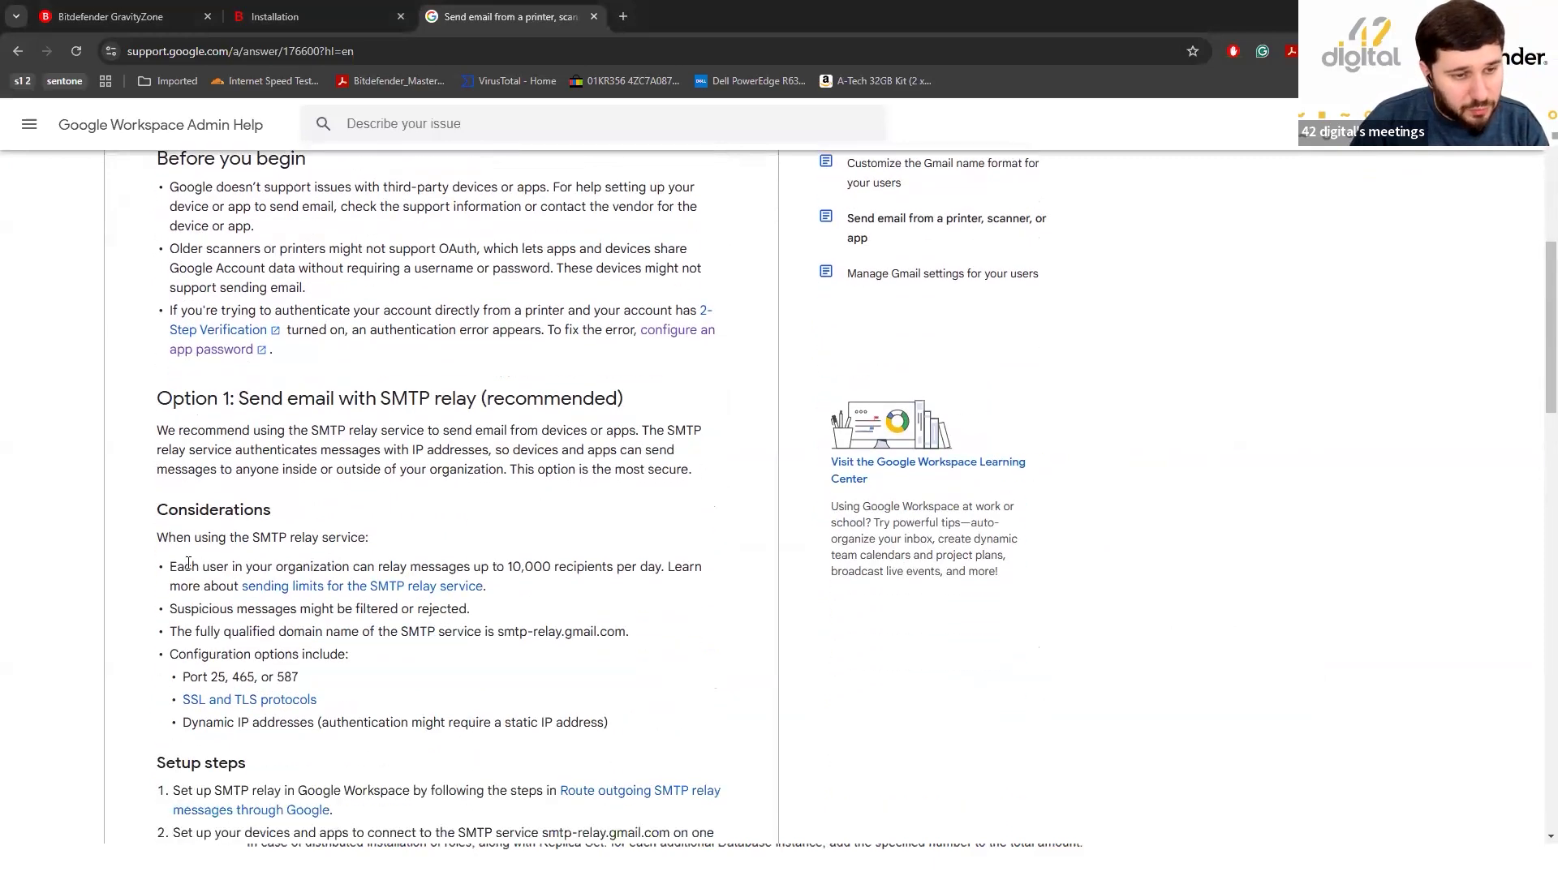
drag(169, 566, 630, 584)
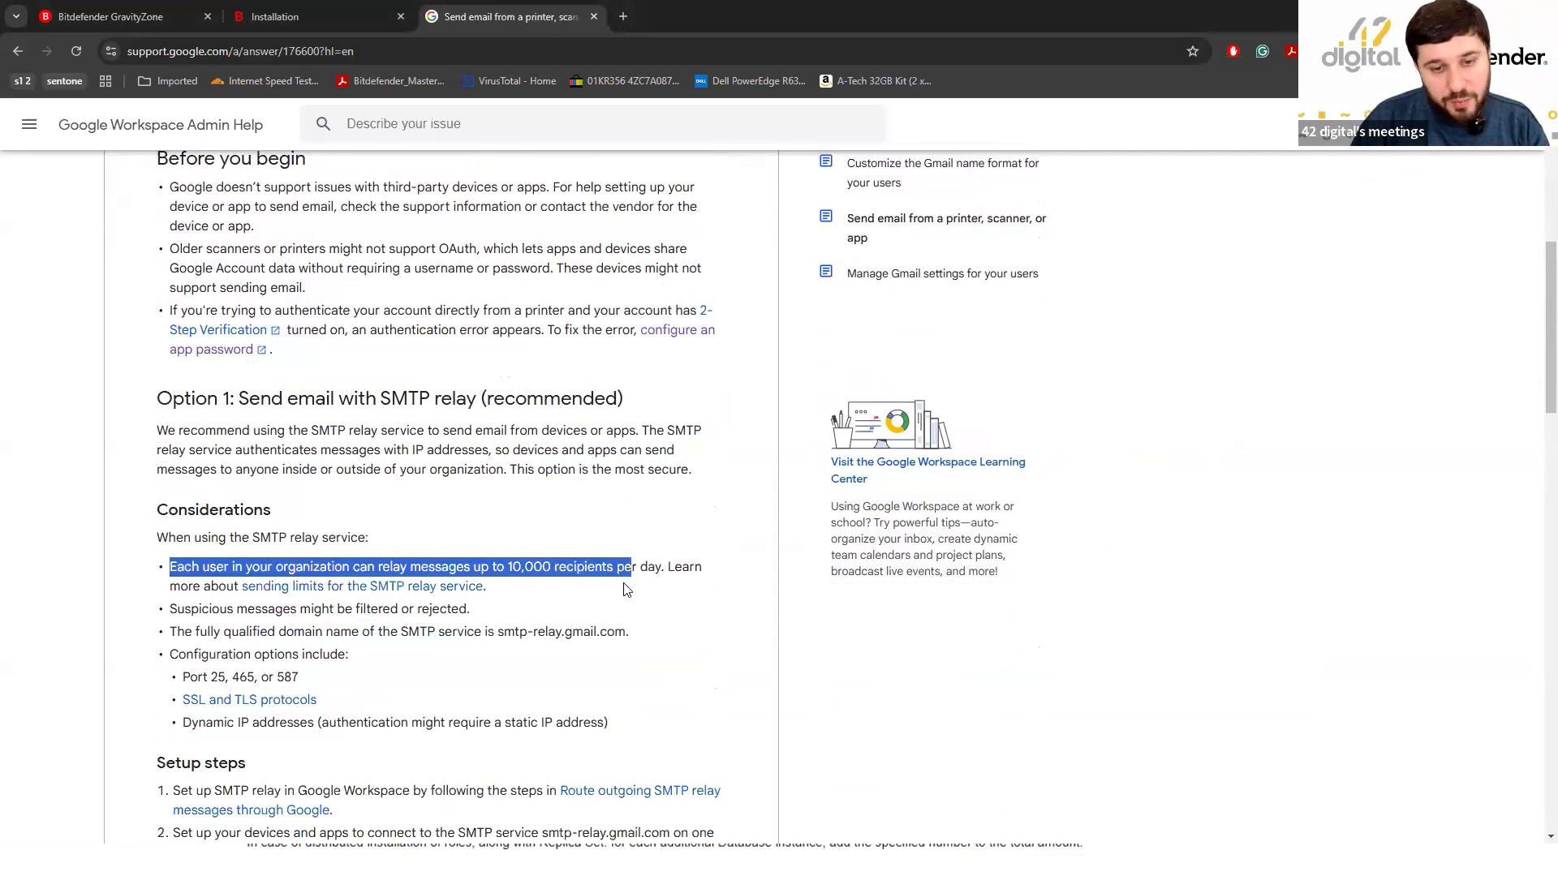
click(402, 563)
drag(169, 566, 689, 592)
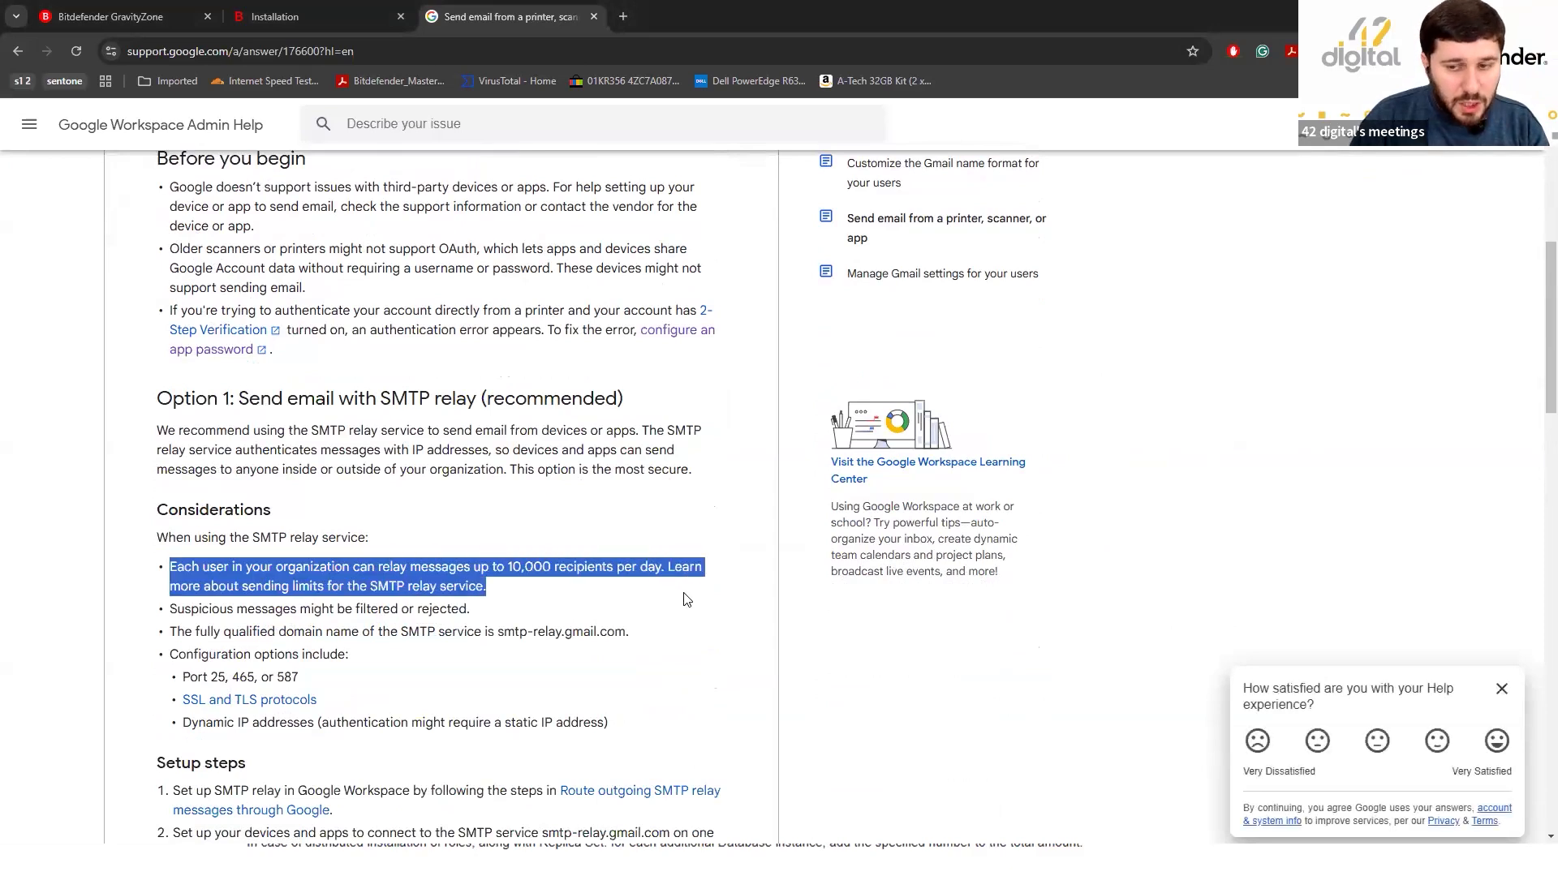
click(546, 571)
scroll(550, 591, down, 4)
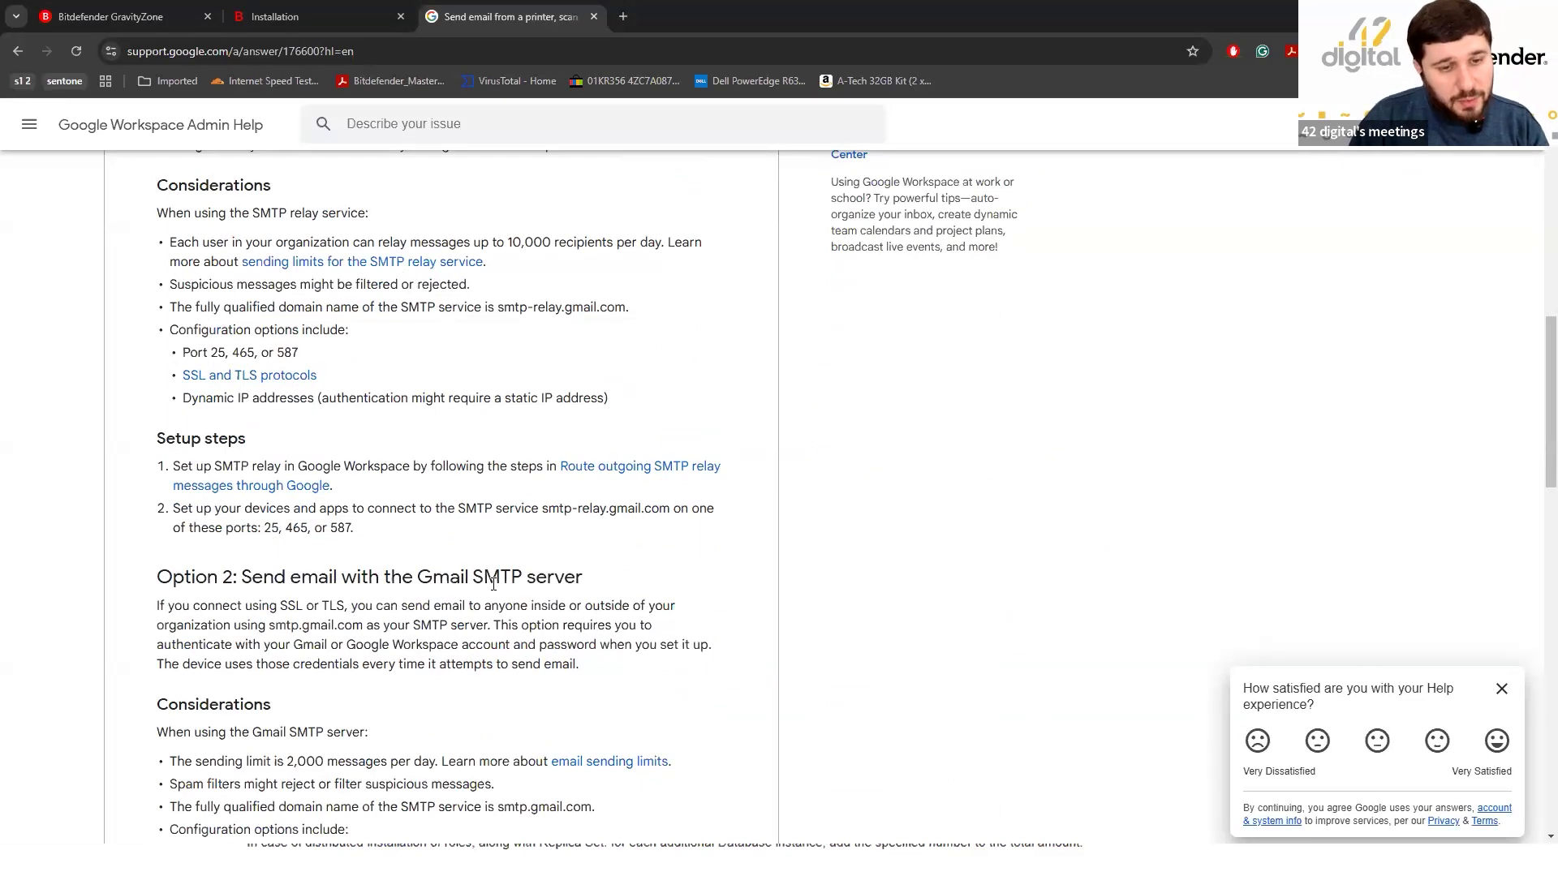
scroll(573, 600, down, 2)
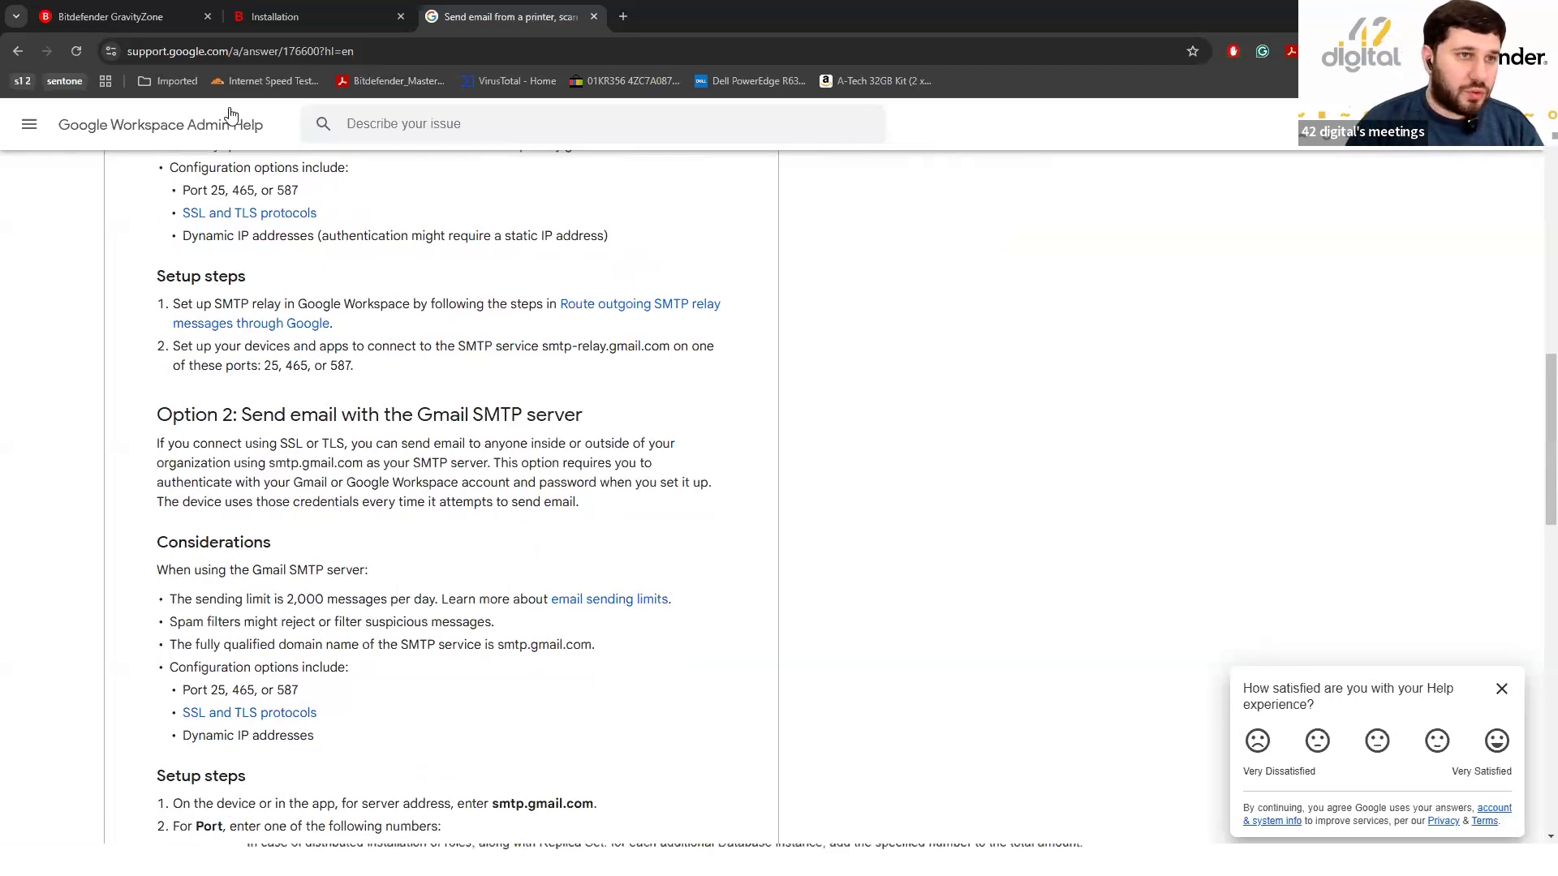
click(116, 9)
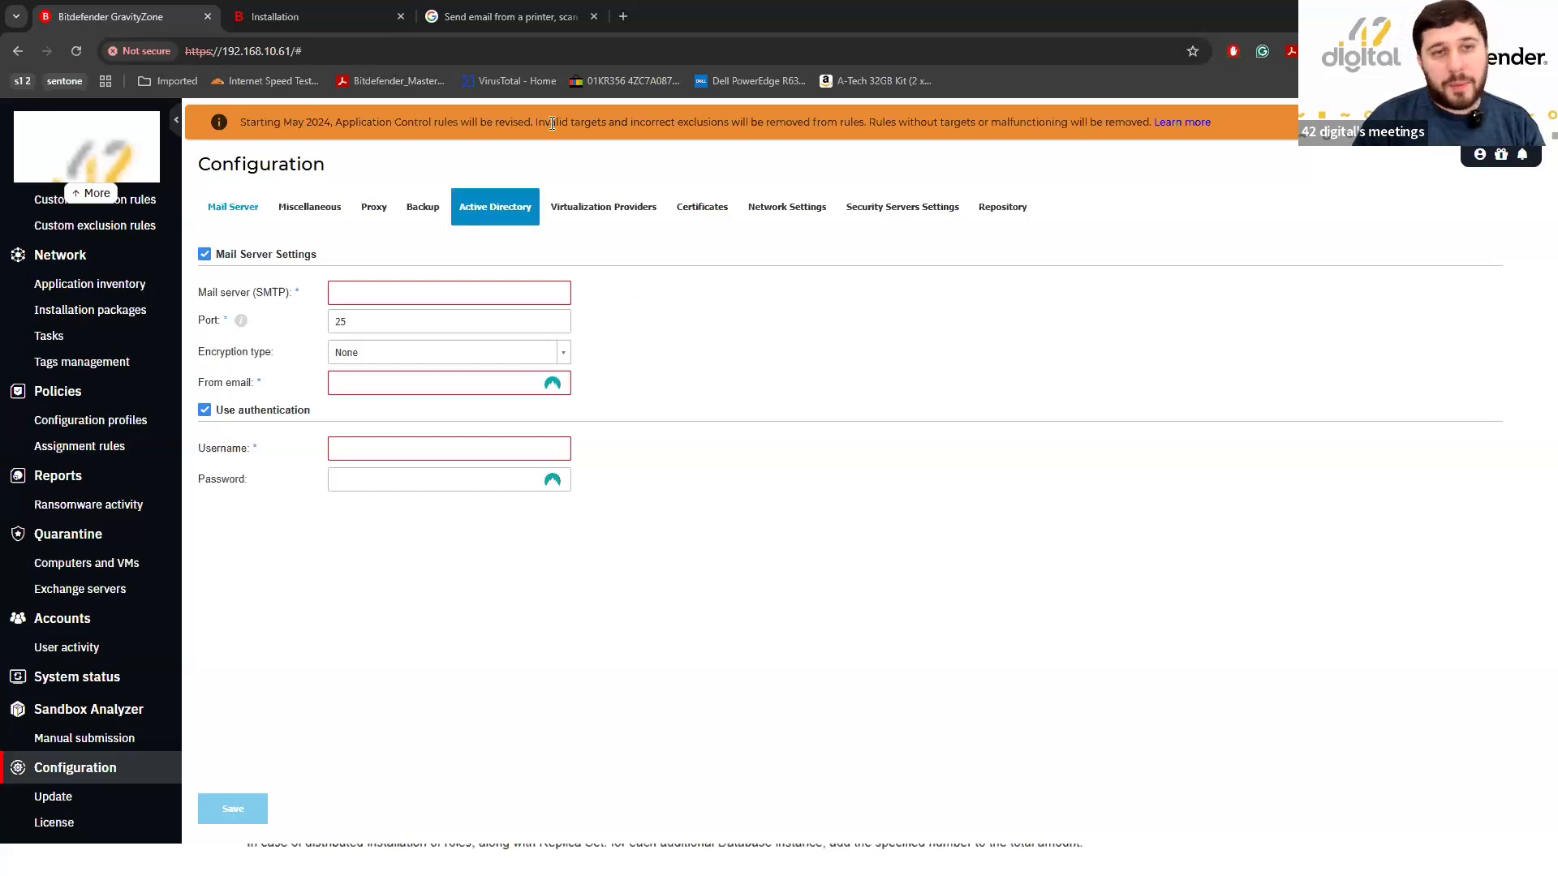
Switch to the 'Send email from a printer, scanner, or app' Google help article.
click(470, 16)
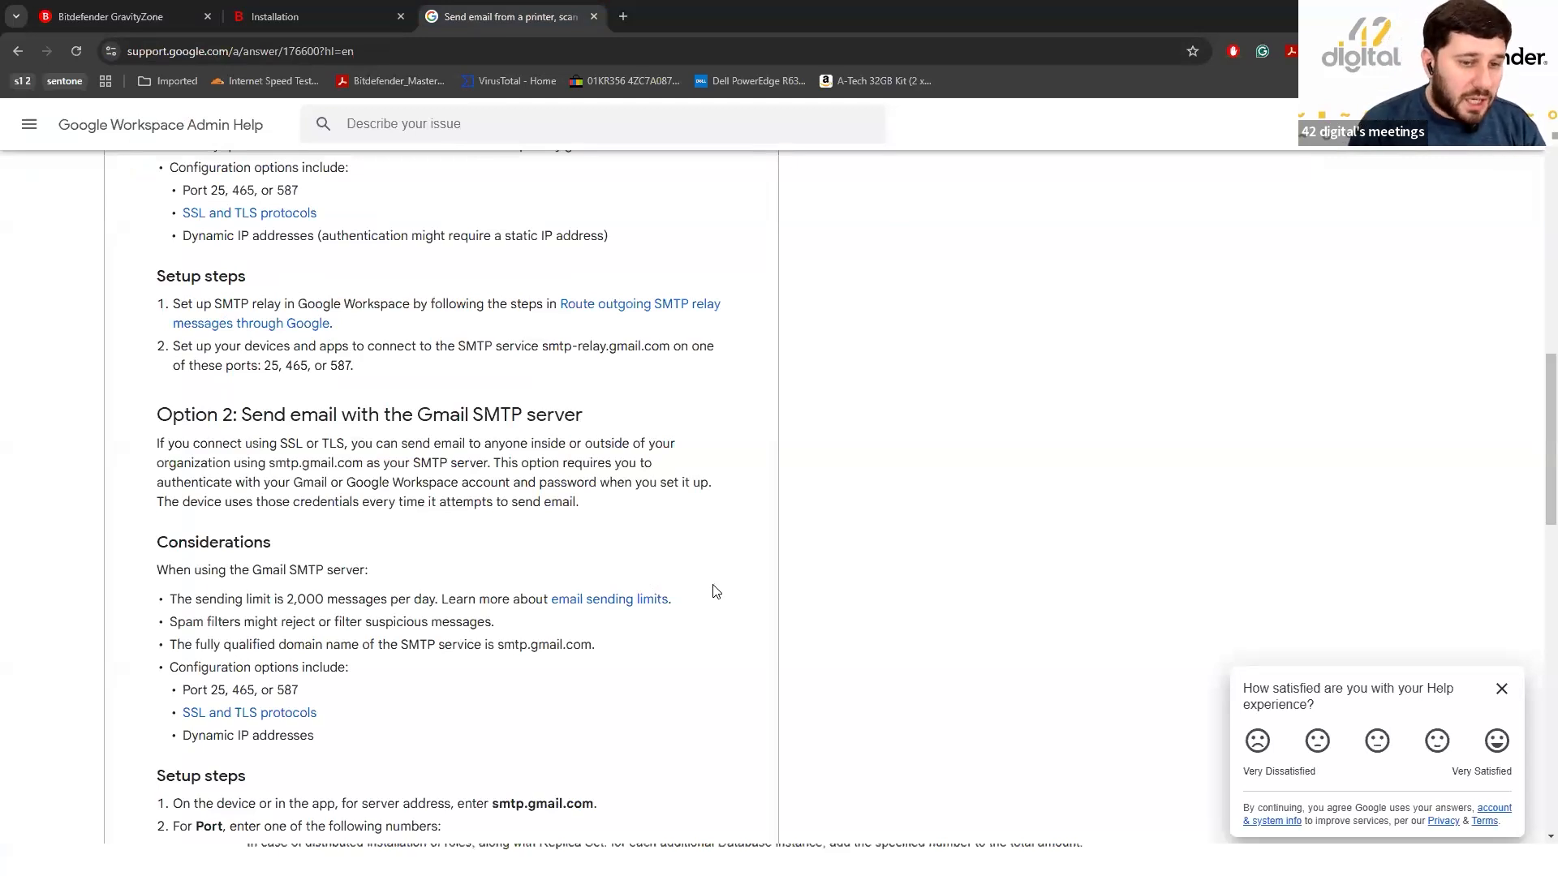
From the SMTP article, open the 'Sign in with app passwords' help page in a new tab.
scroll(681, 580, down, 8)
scroll(655, 525, down, 4)
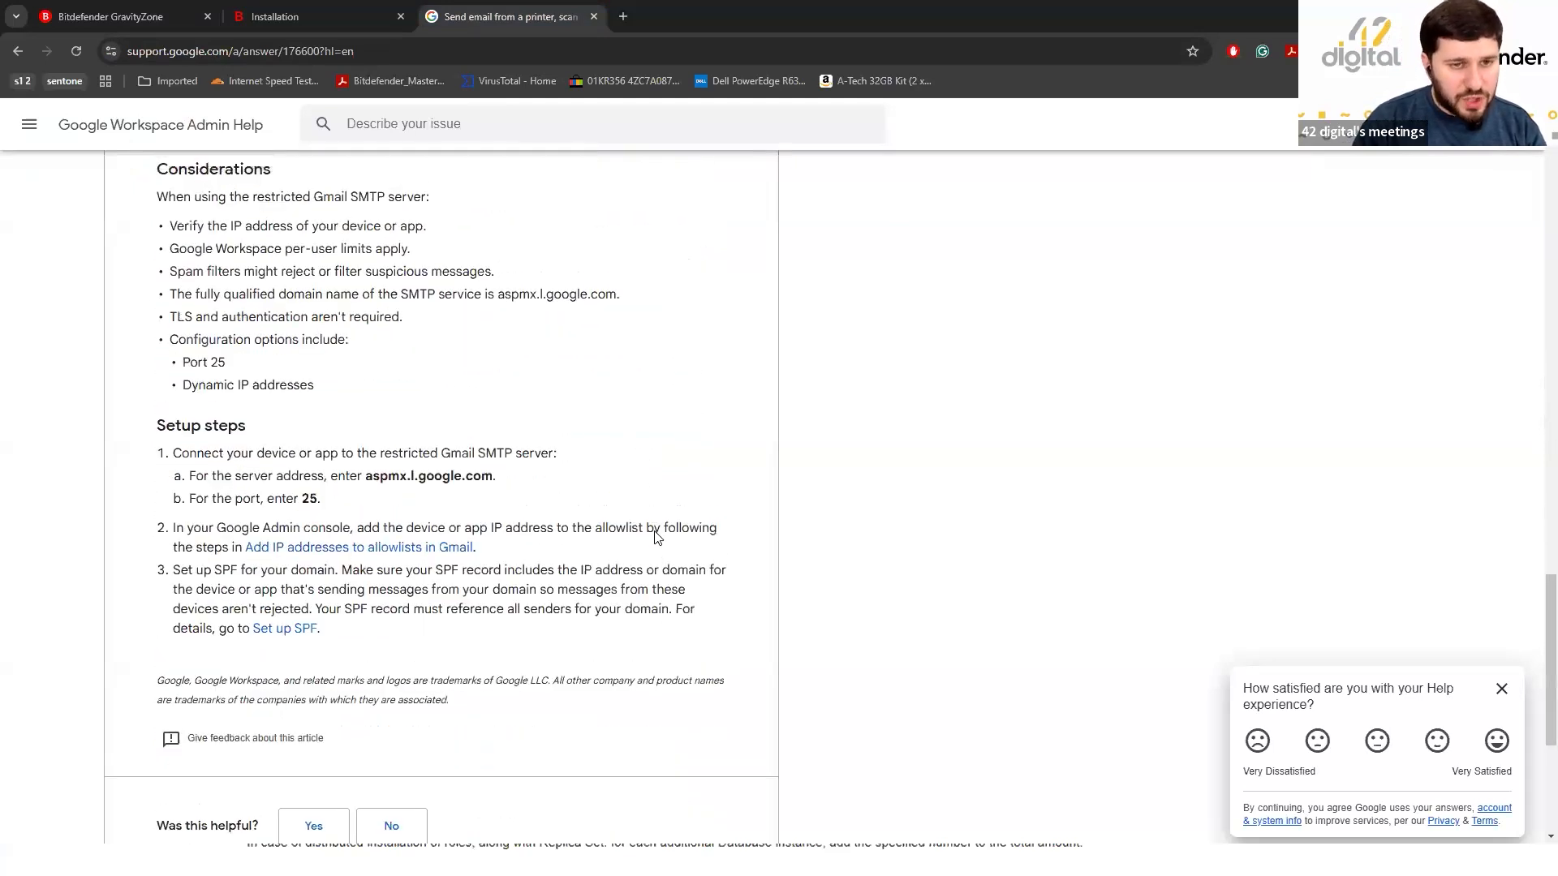
scroll(657, 537, up, 10)
scroll(657, 536, up, 4)
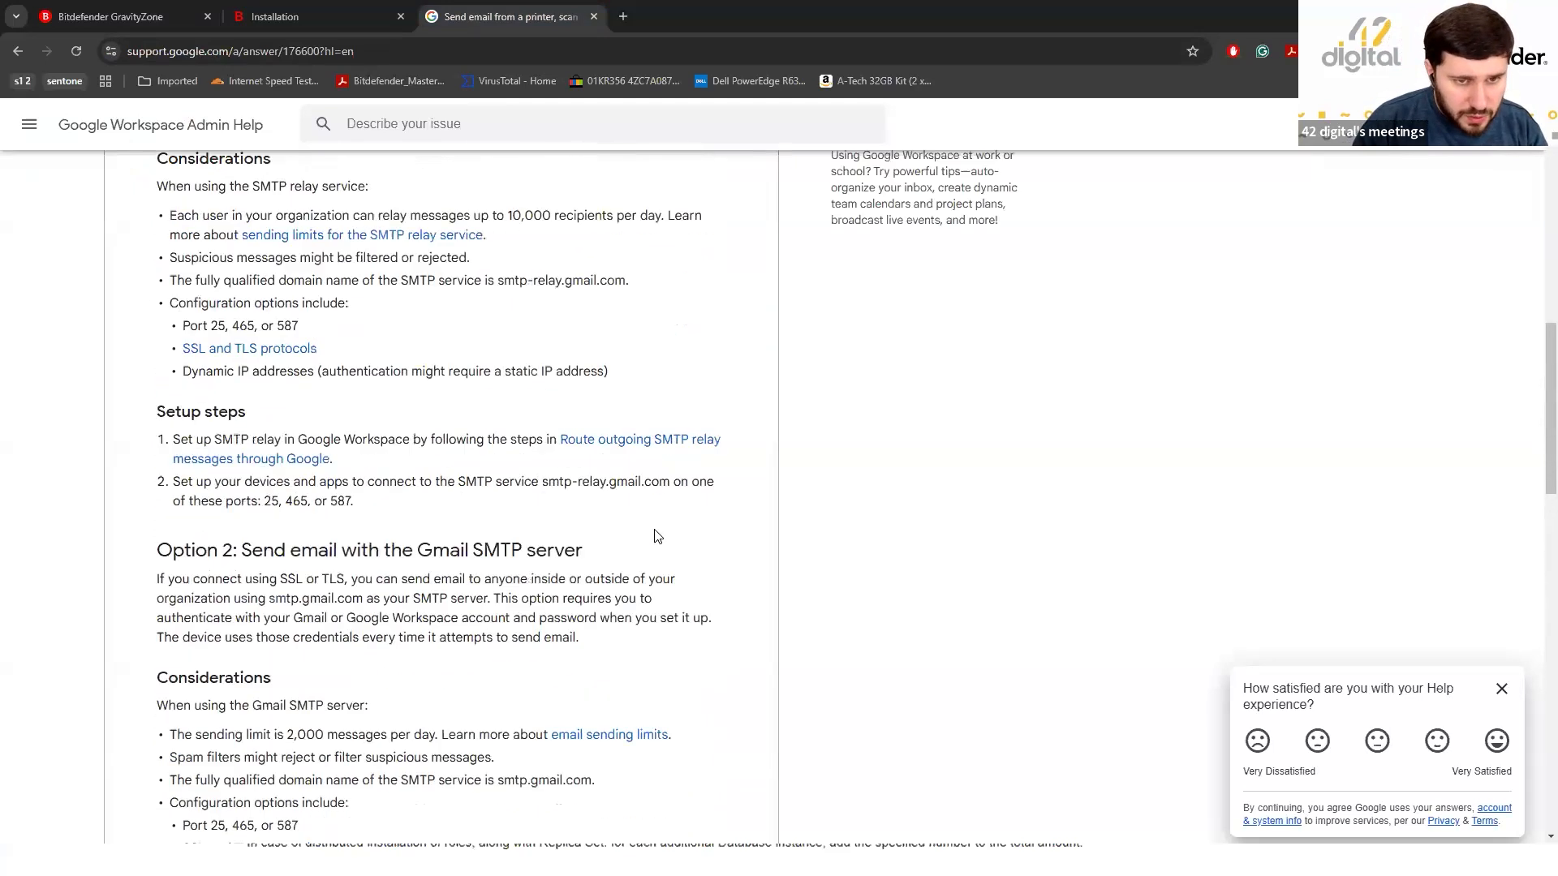
scroll(544, 377, up, 5)
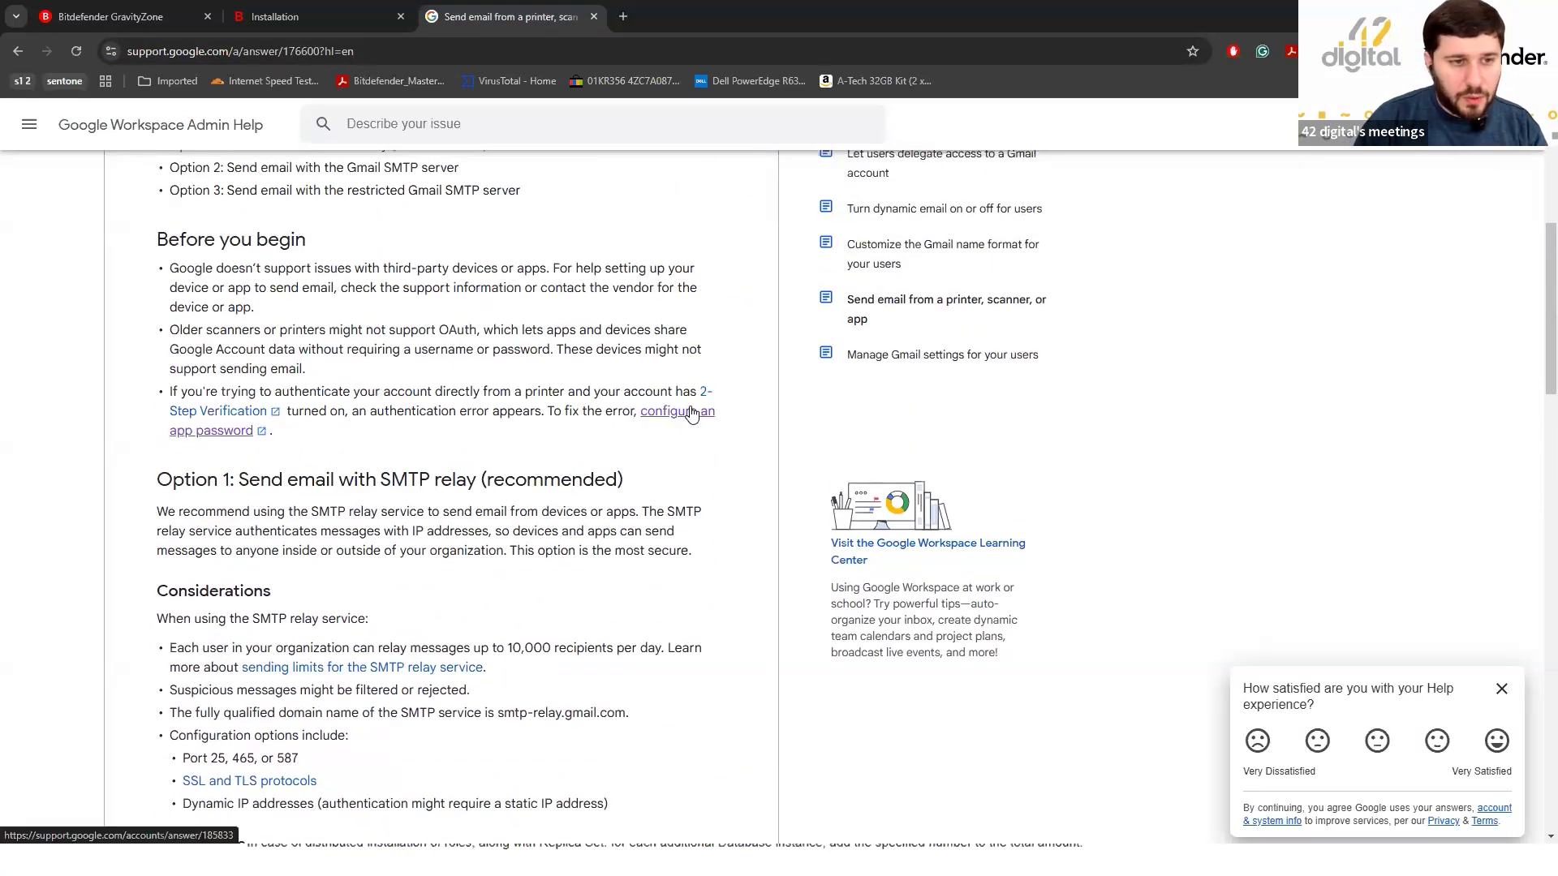
click(687, 417)
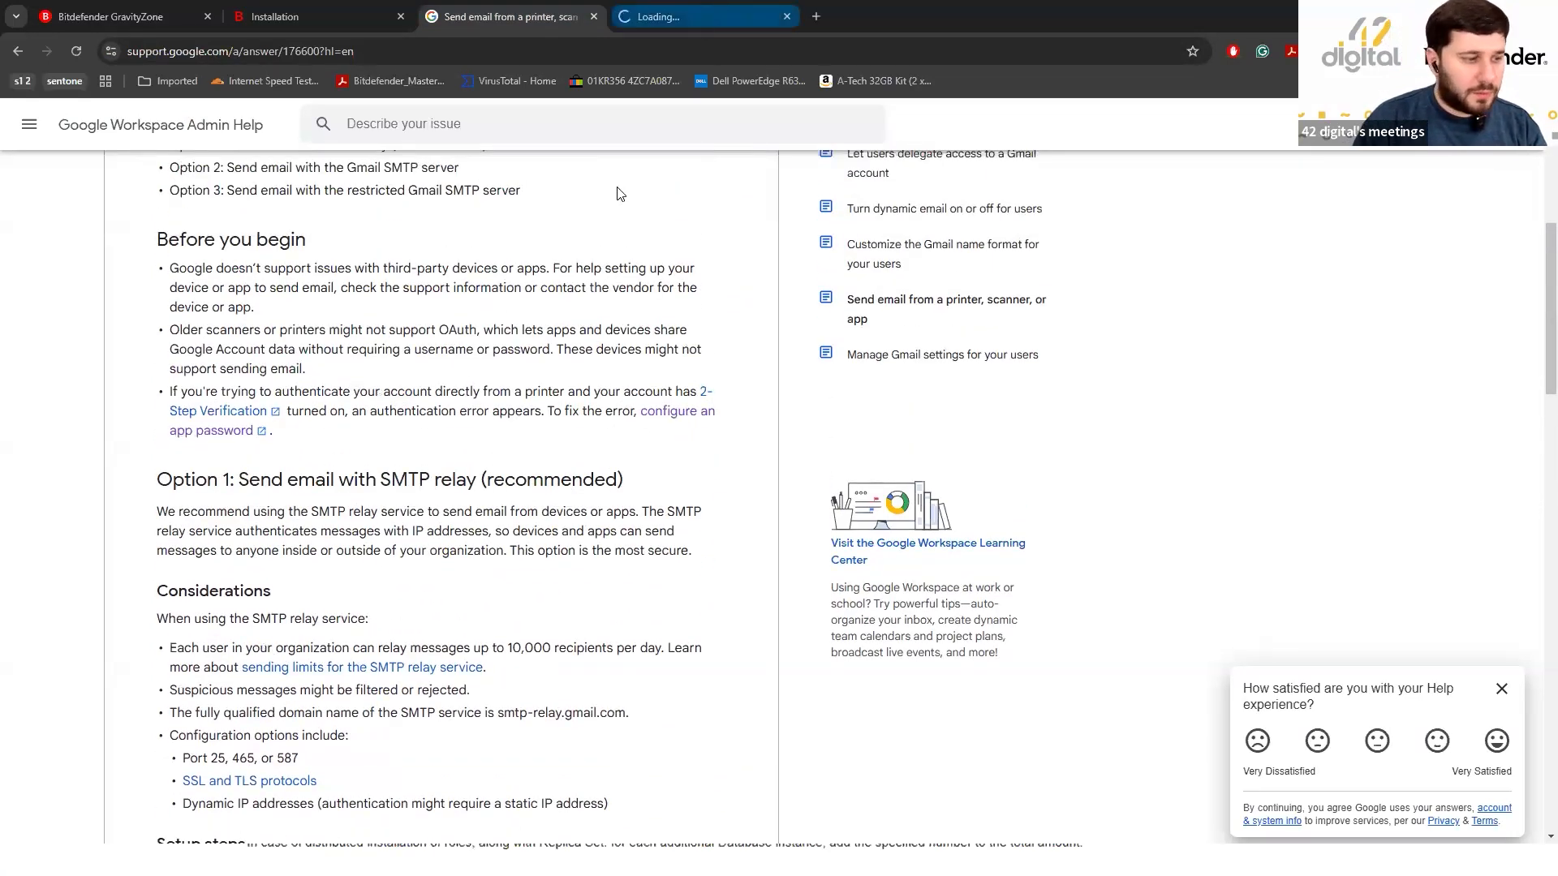
Expand the 'Why you may need', 'revoked' and 'Forgot your app password' FAQ answers.
scroll(546, 552, down, 6)
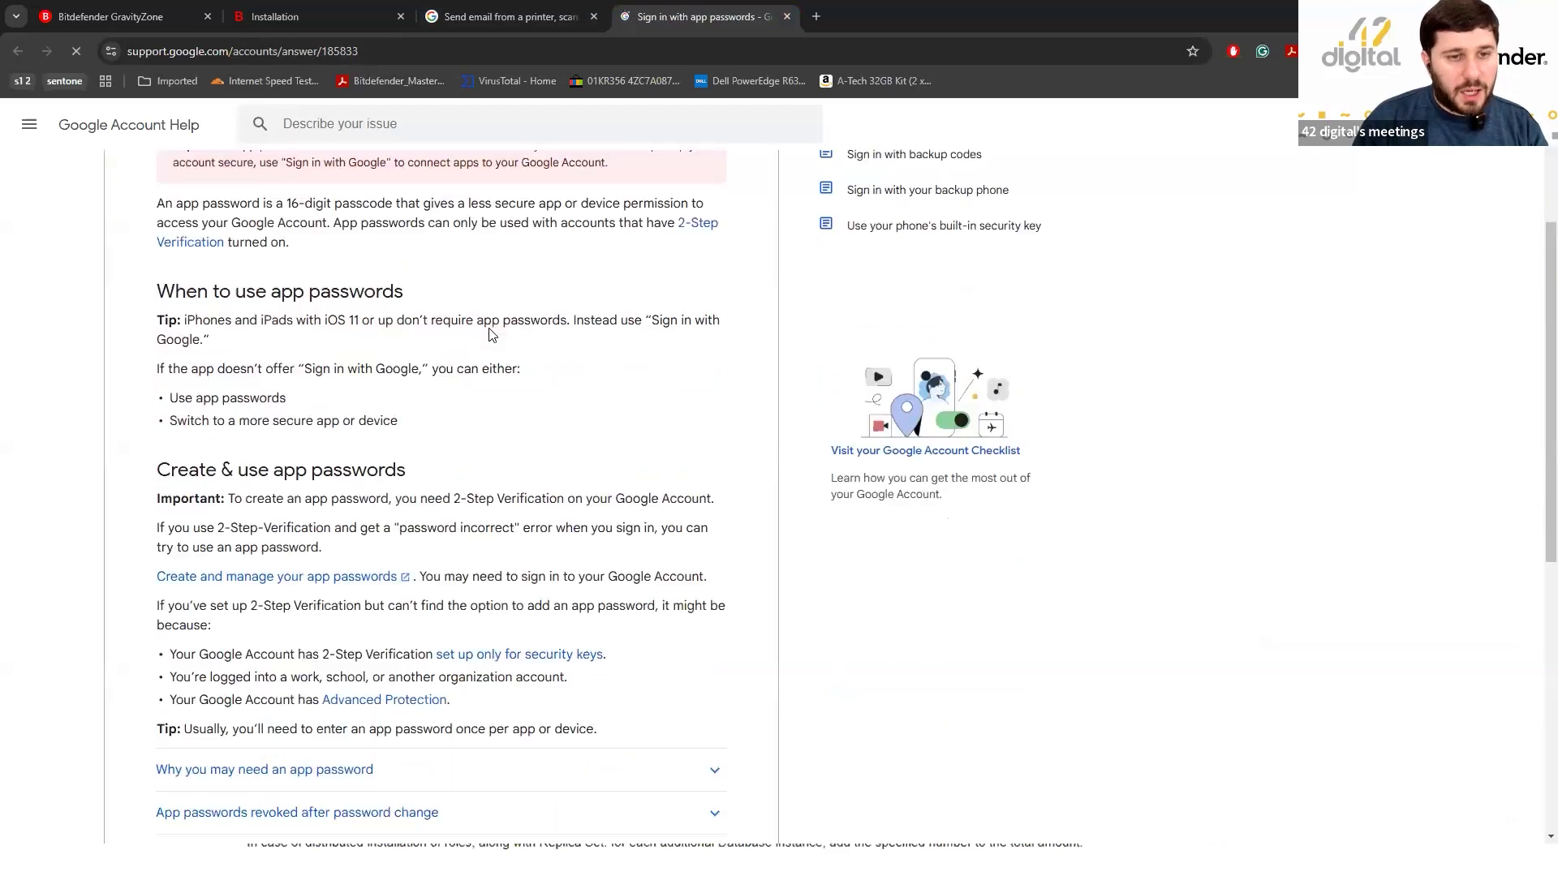
click(567, 527)
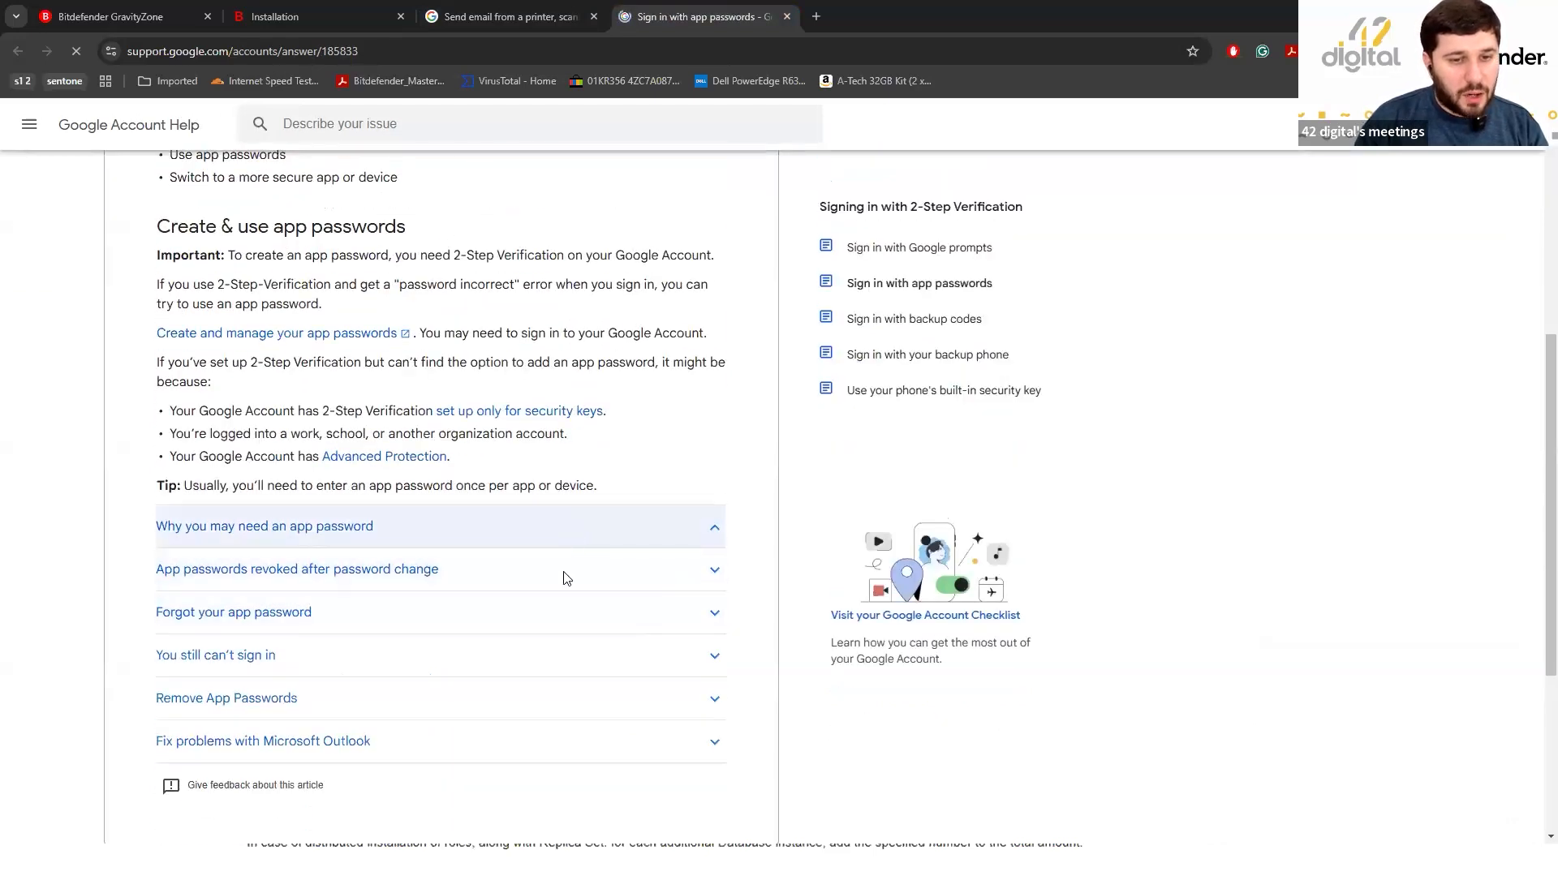
click(532, 699)
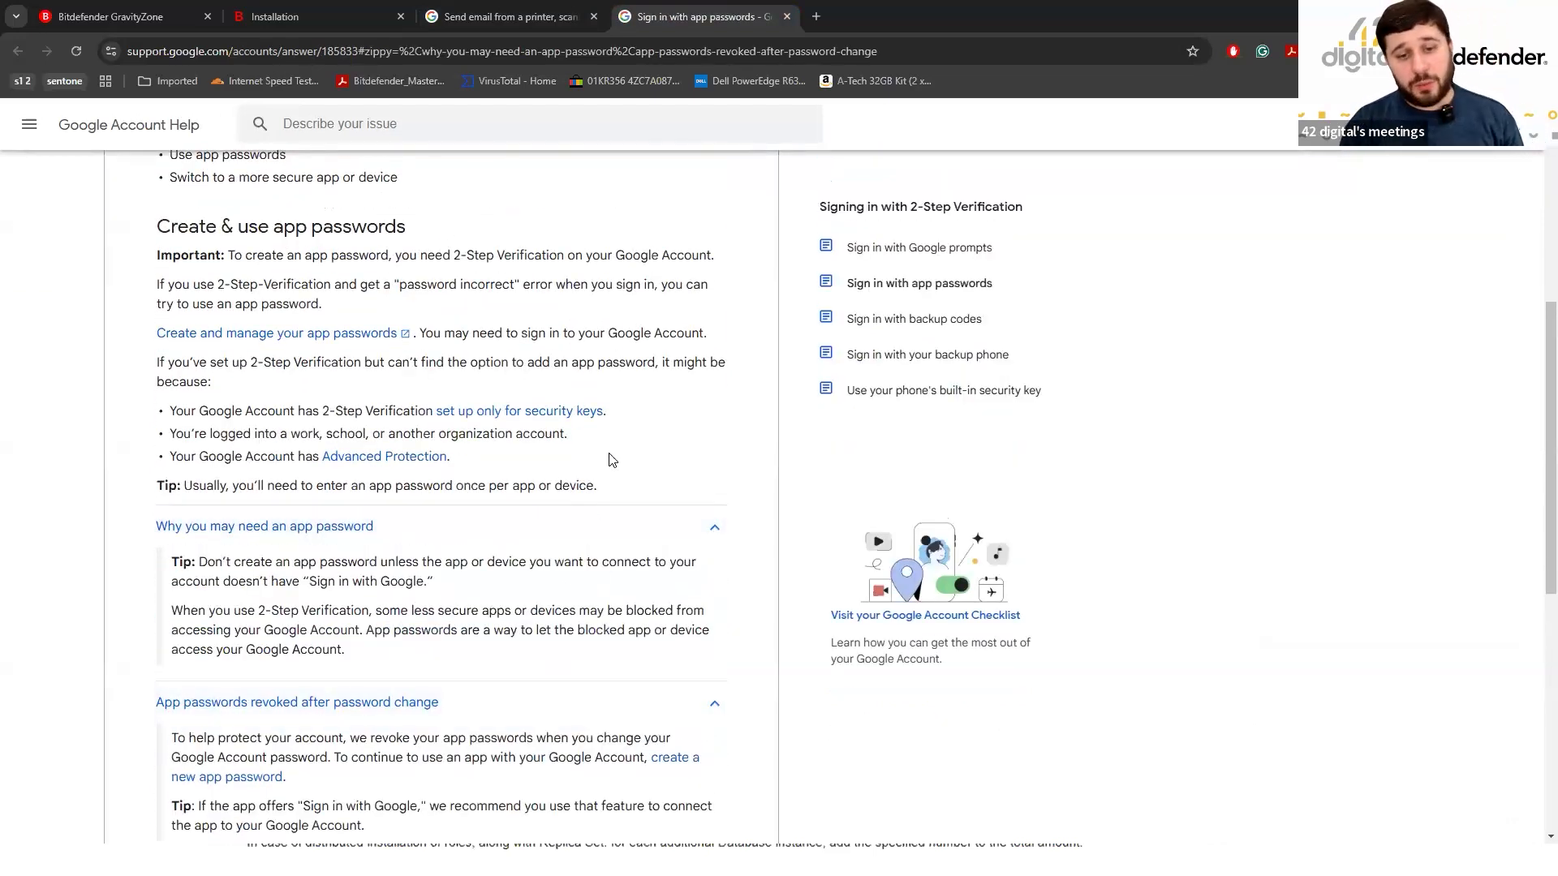
scroll(612, 458, down, 4)
click(548, 566)
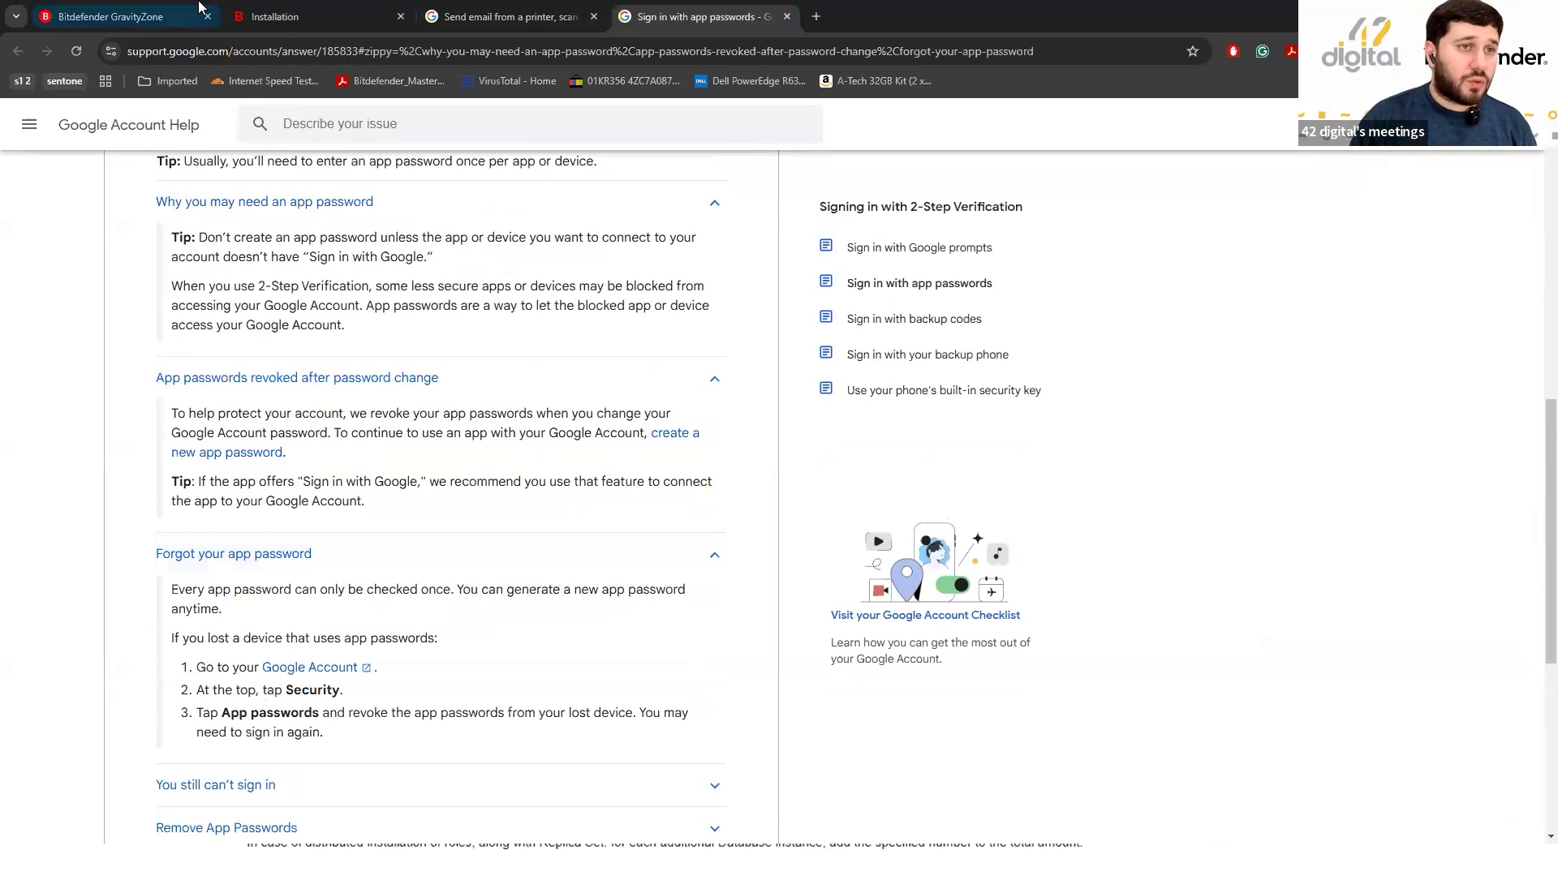
Back in GravityZone, try the From email field, then open the 42D Test policy from Policies.
click(112, 16)
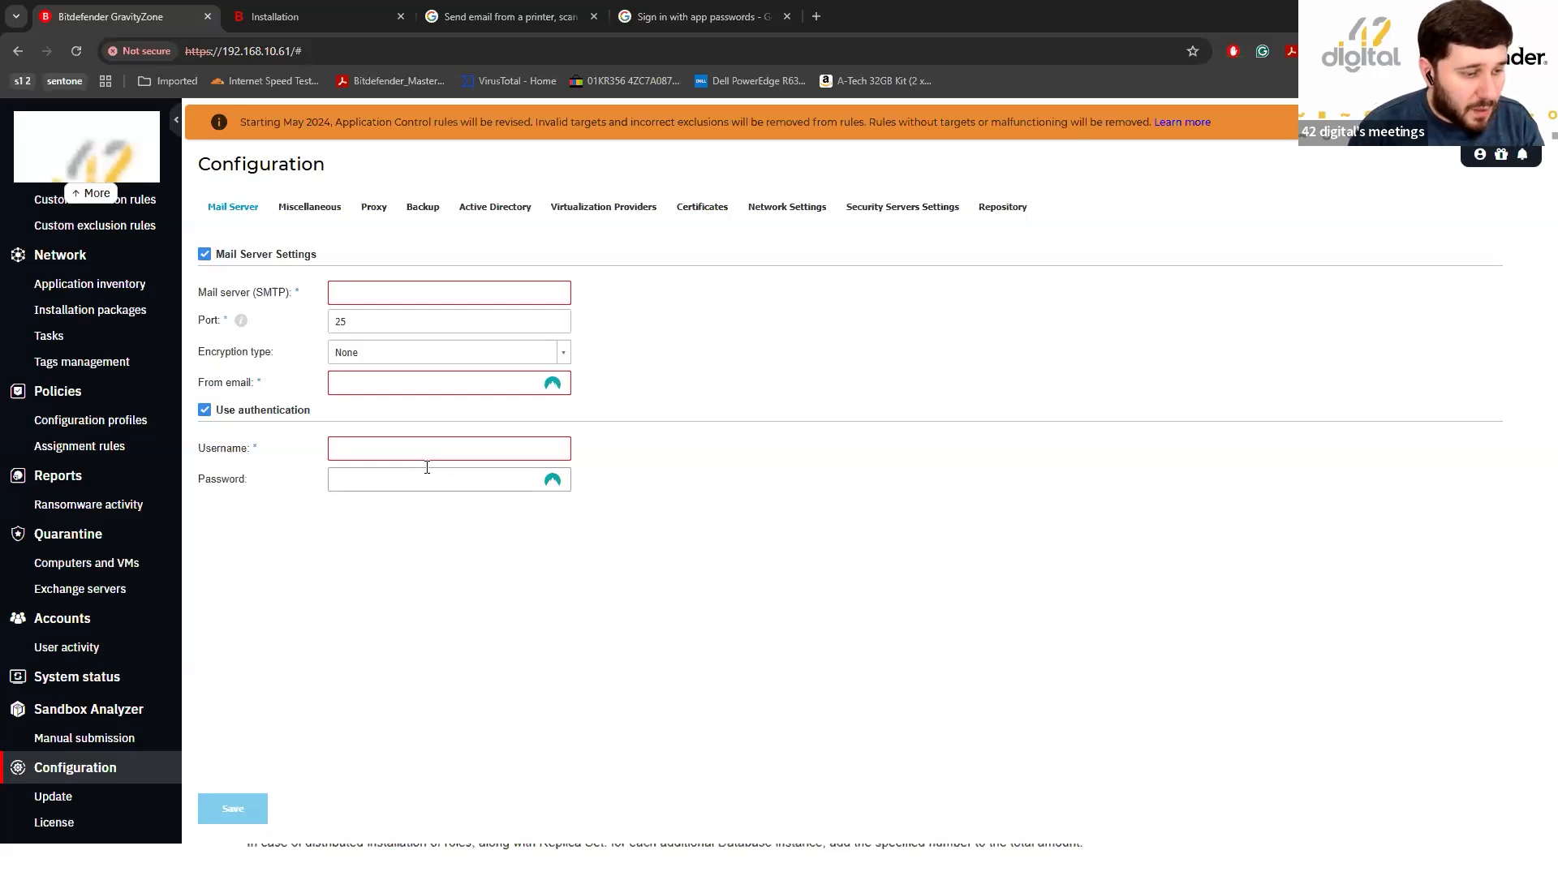
click(380, 385)
click(704, 401)
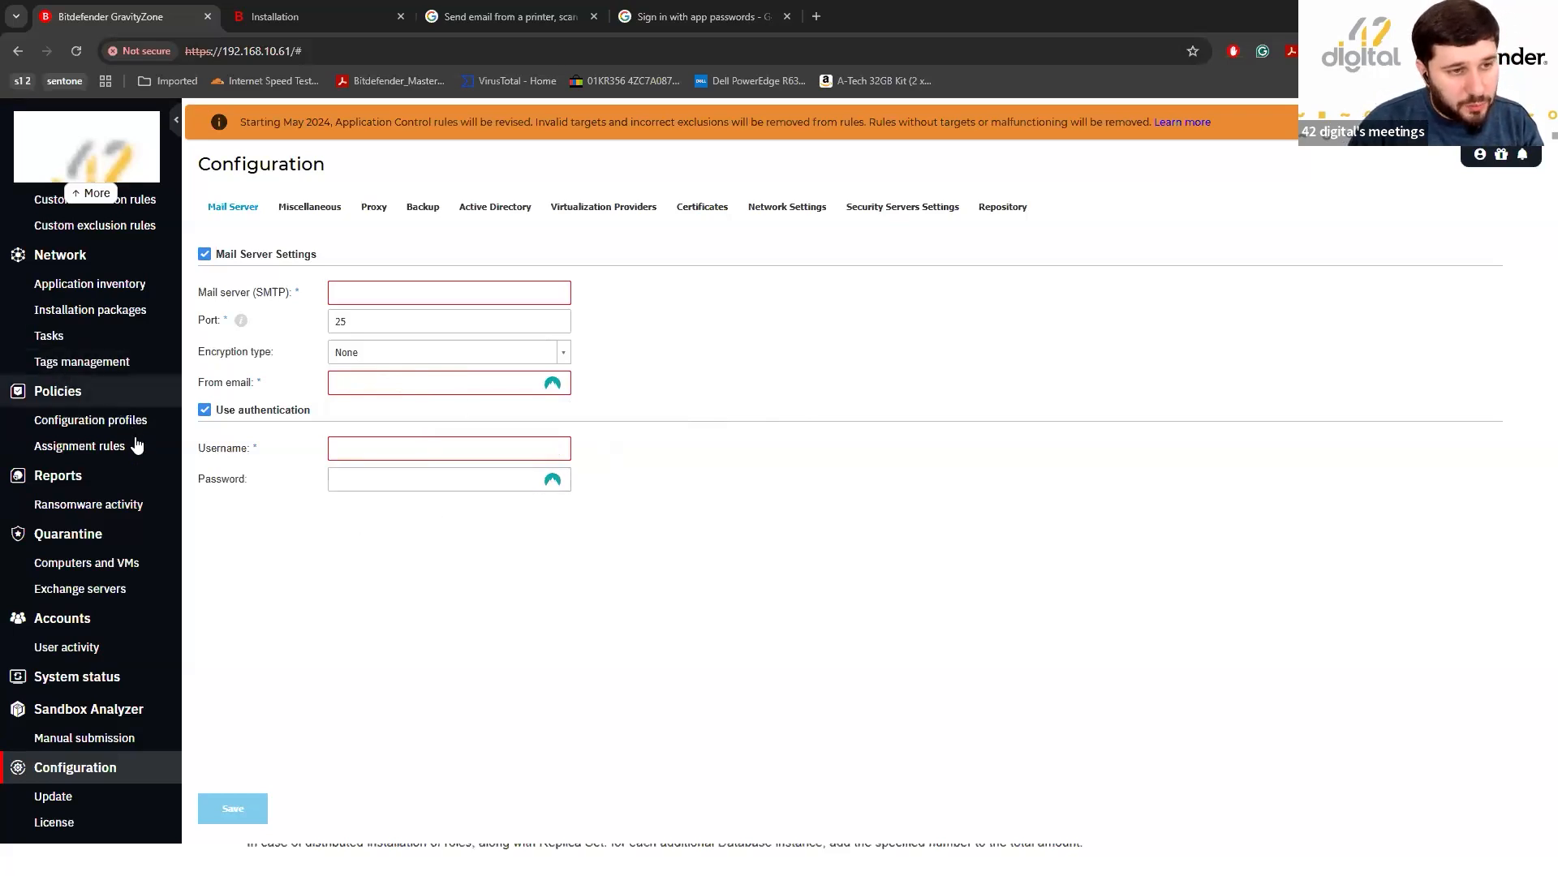
click(77, 394)
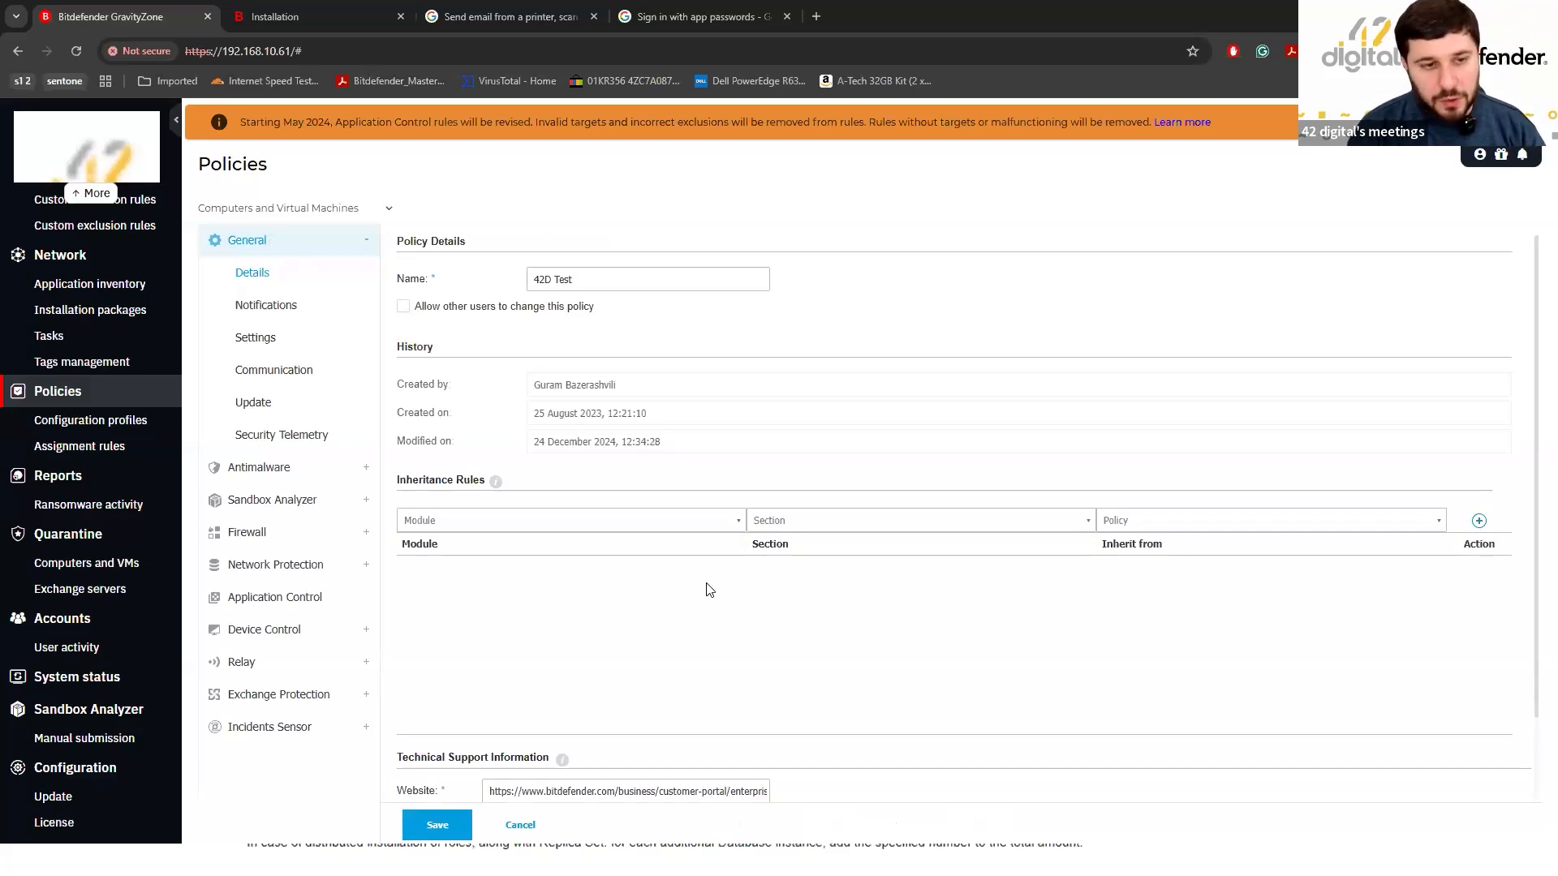
Set 42D Test's relay/GravityZone and cloud-services communication to use the proxy defined in General > Settings.
click(274, 371)
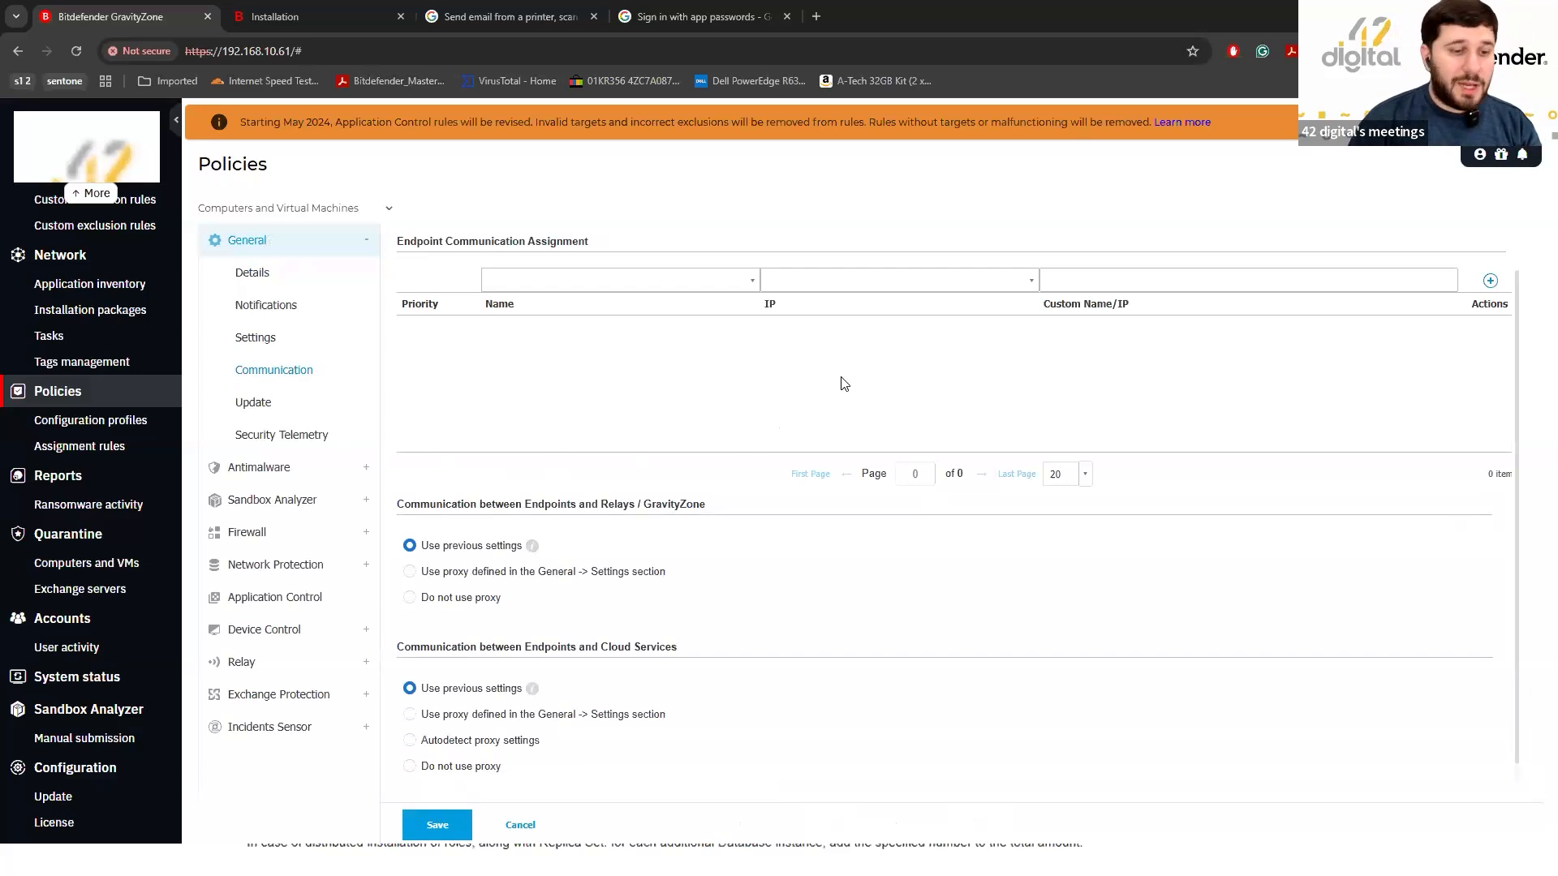
click(241, 662)
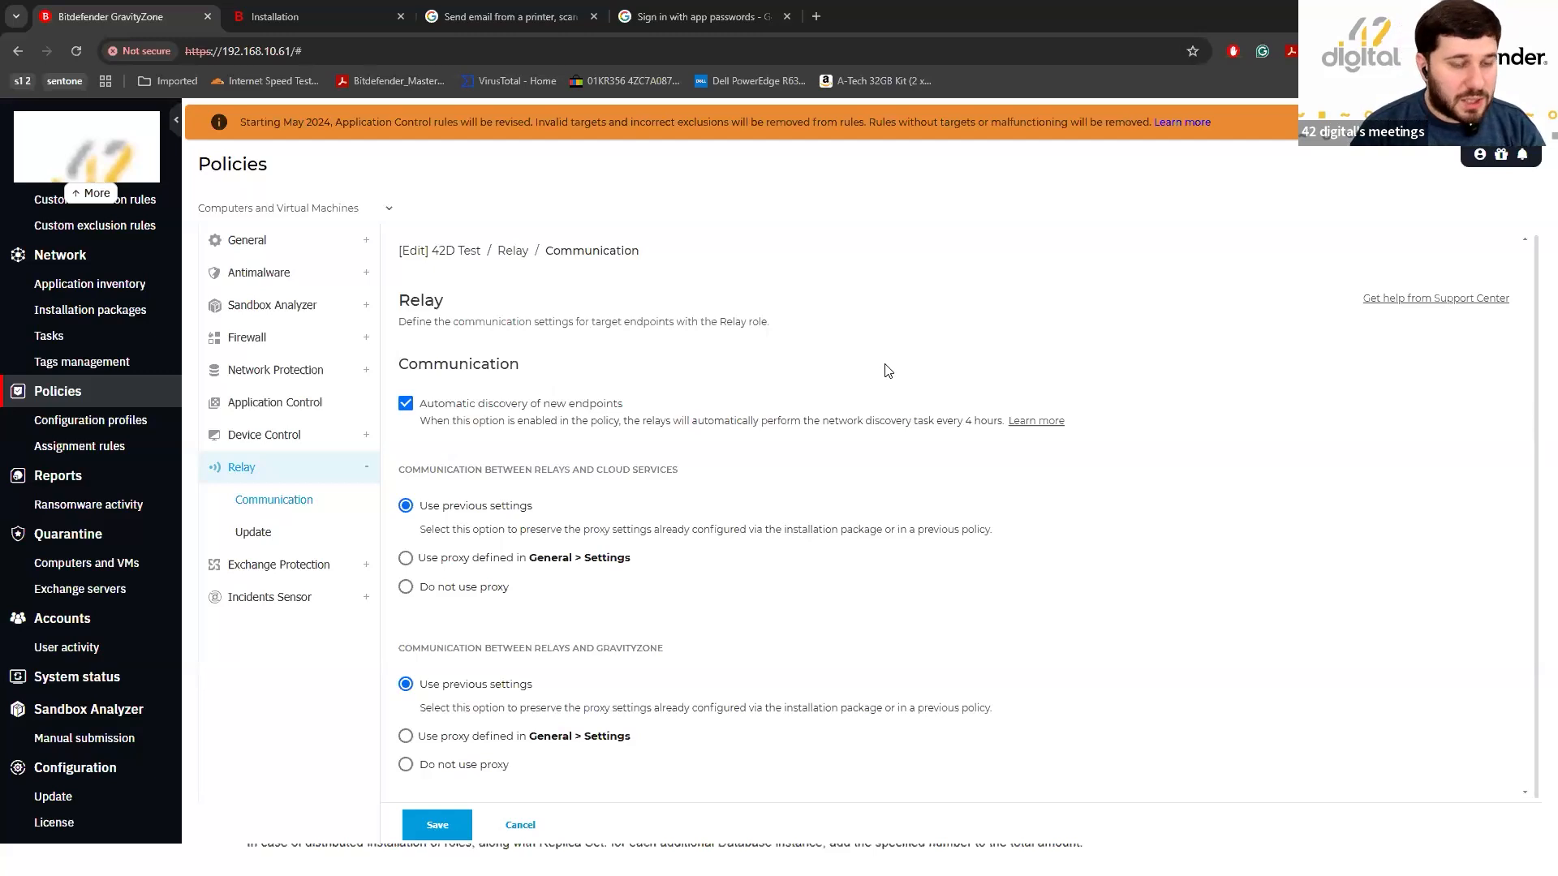
click(274, 242)
click(301, 372)
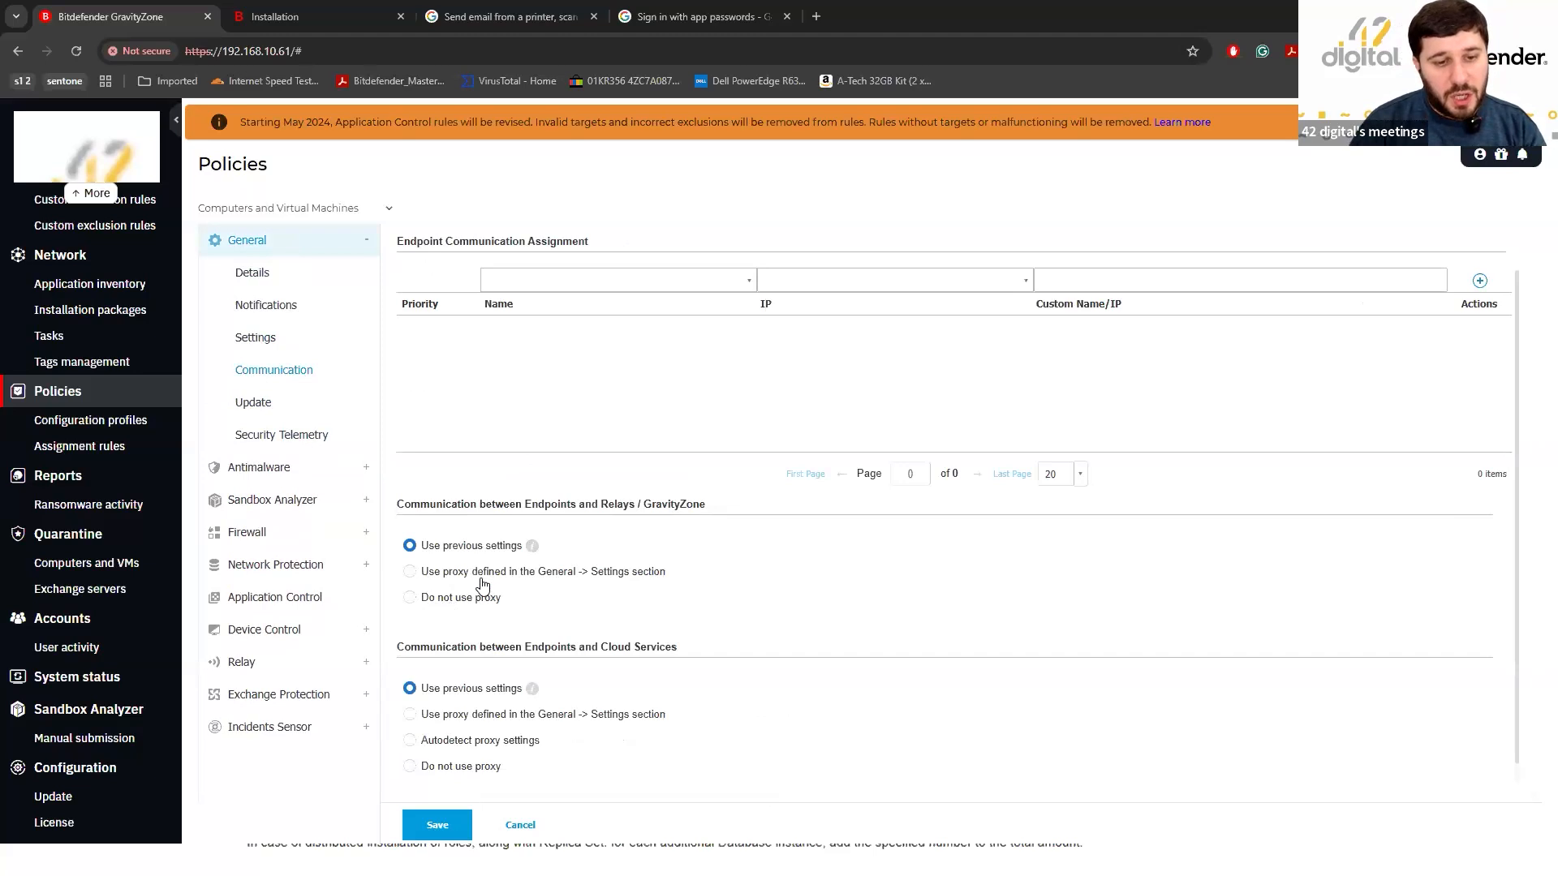
click(623, 573)
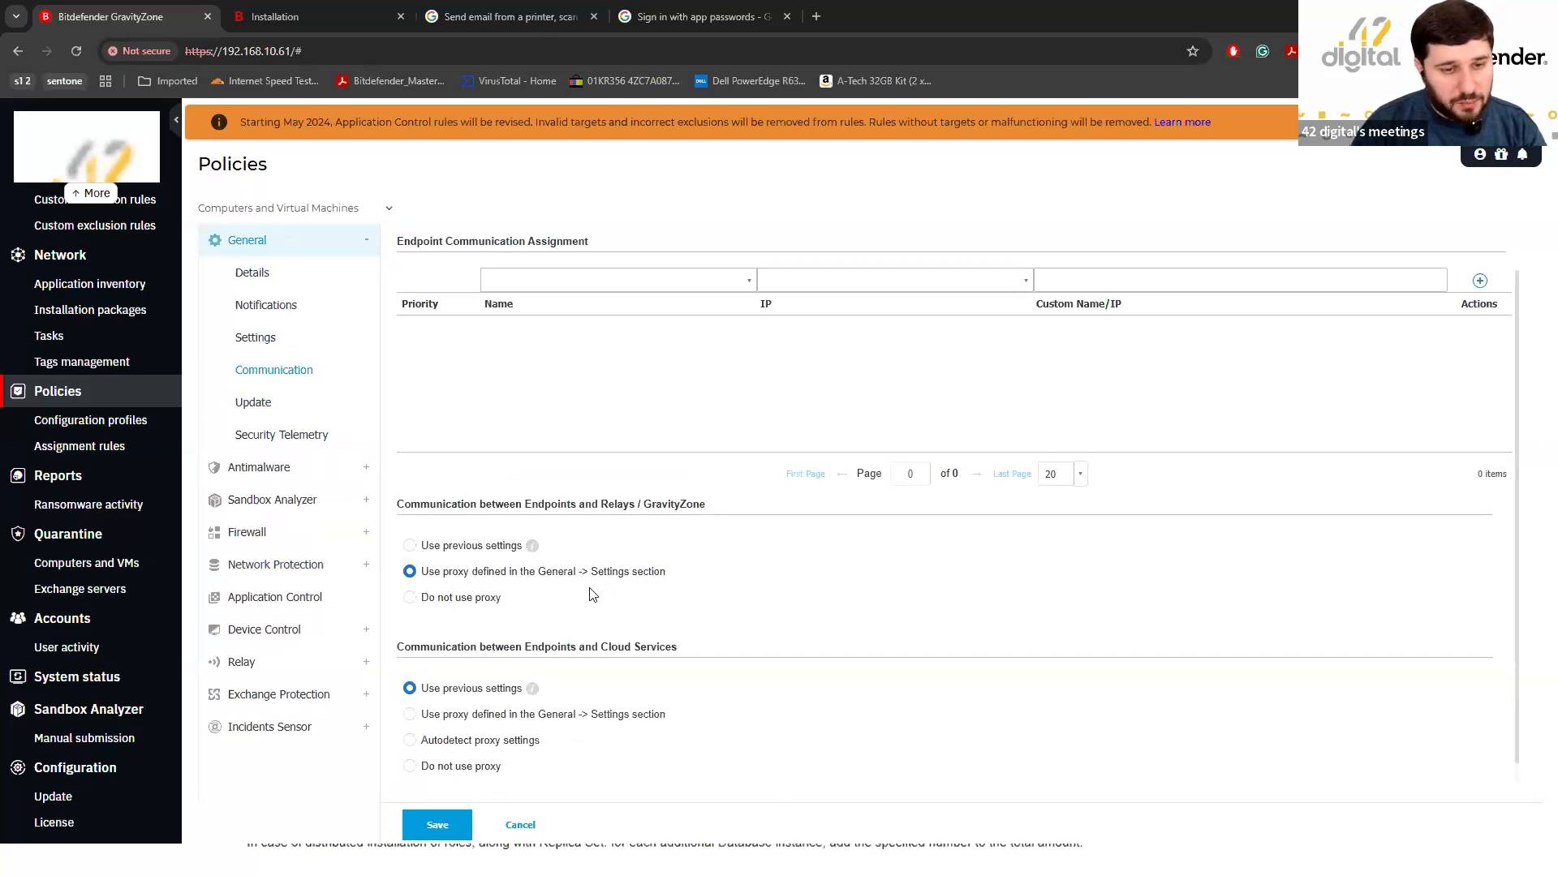
click(456, 722)
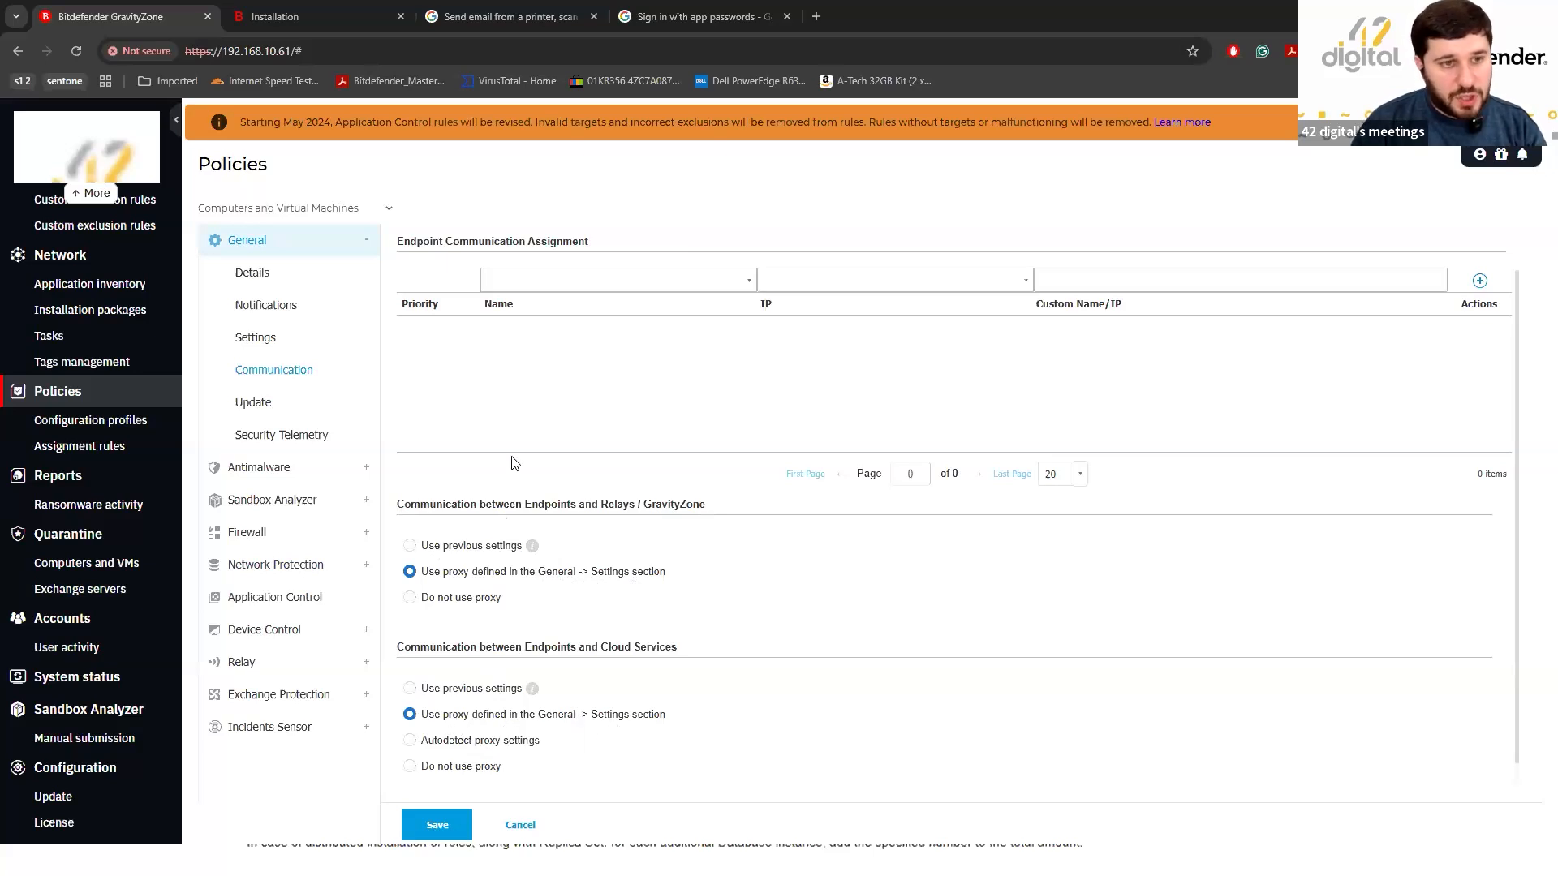
Enable Proxy Configuration in General > Settings and step through its server, port, username and password fields.
click(250, 339)
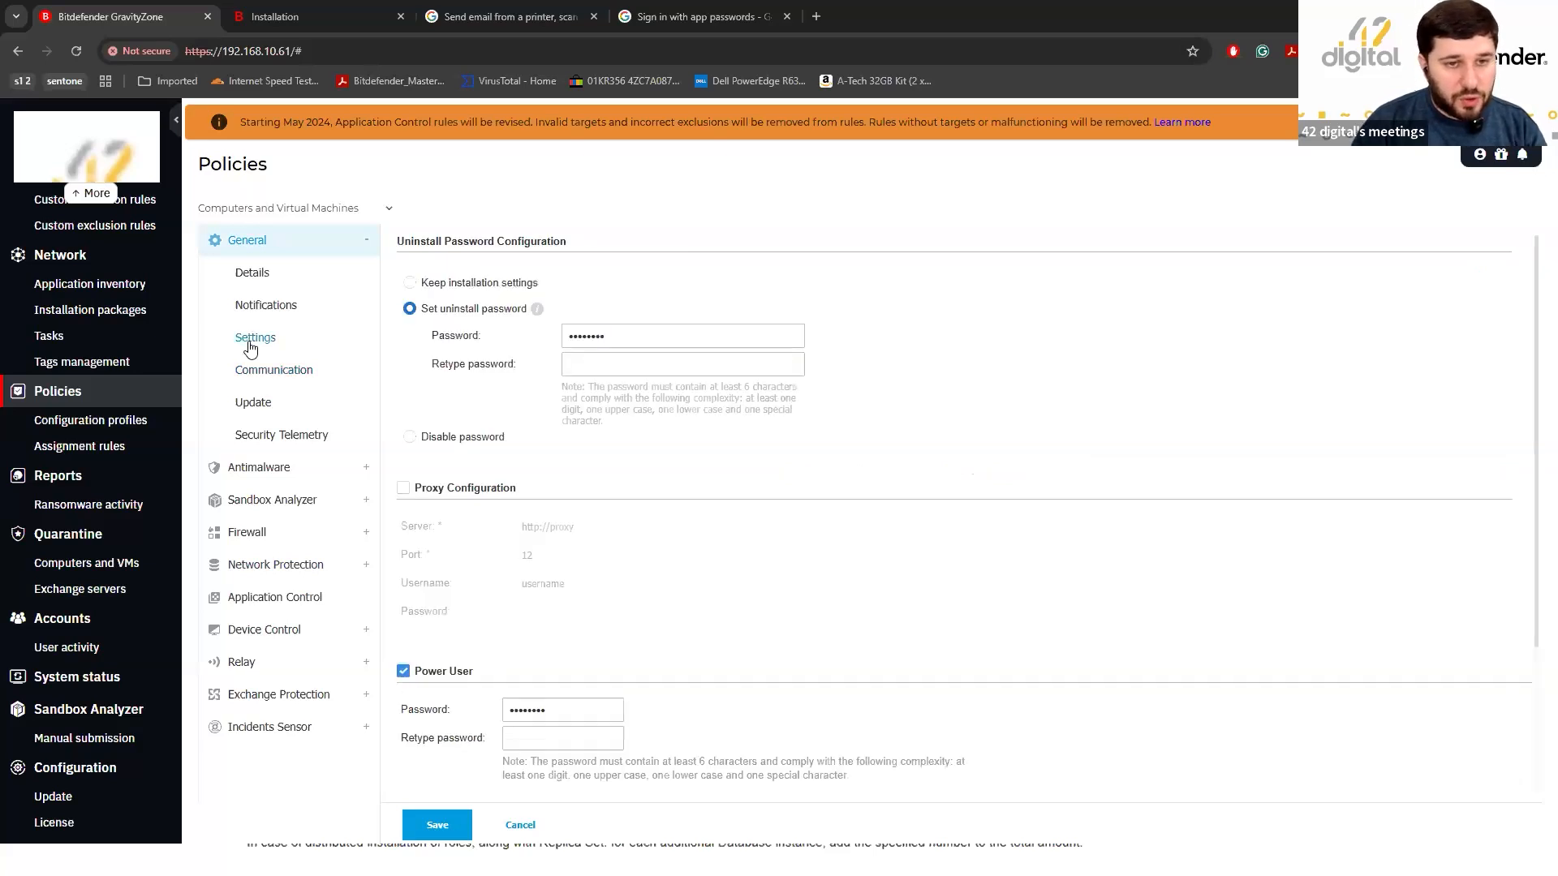
click(439, 492)
click(650, 528)
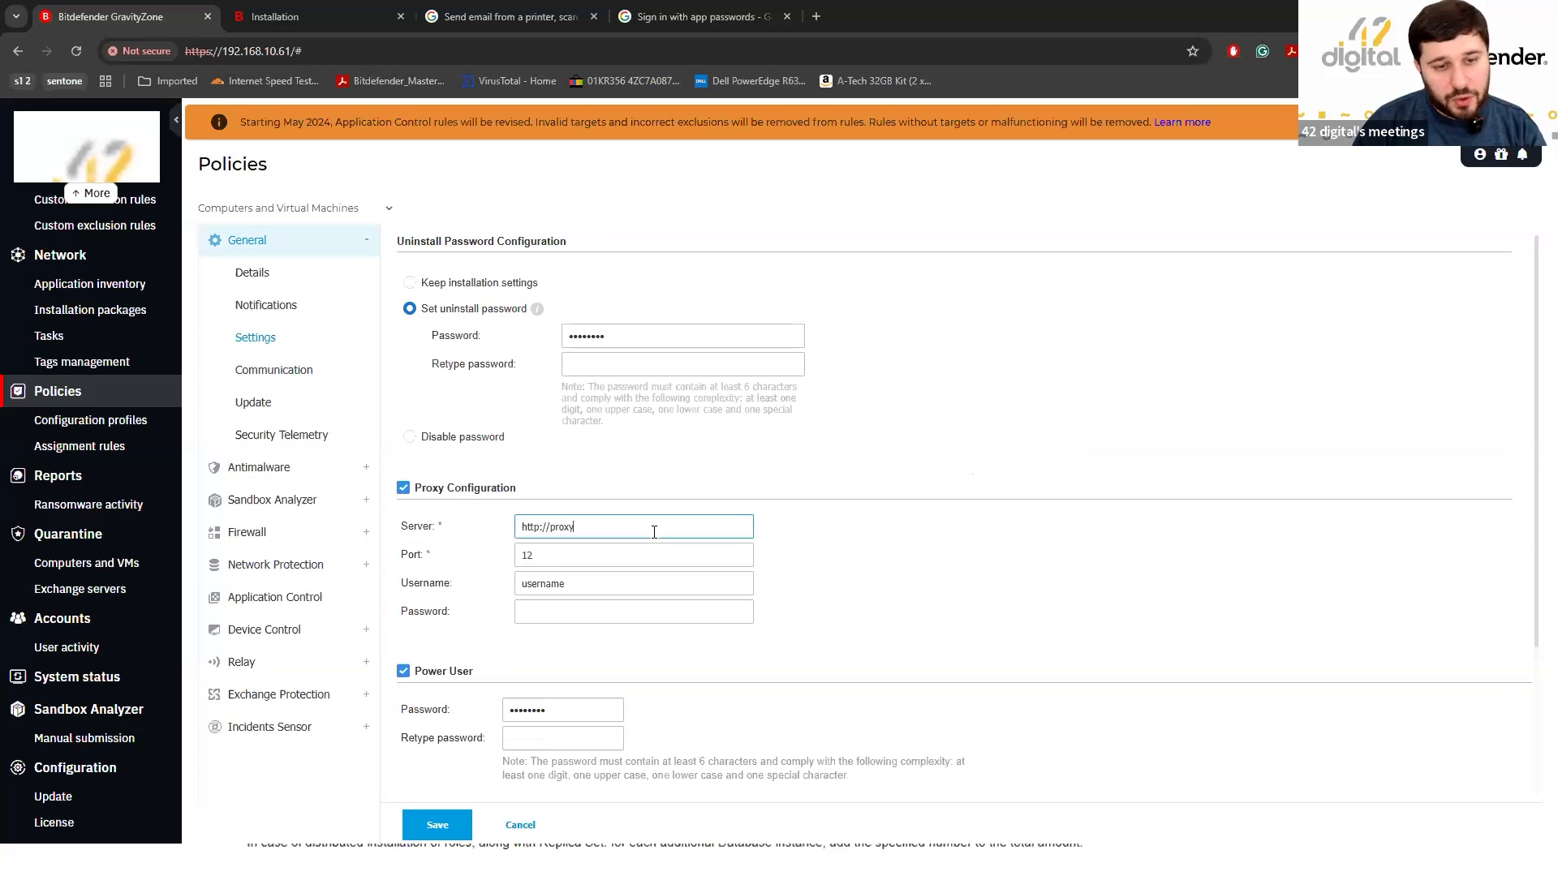
click(592, 563)
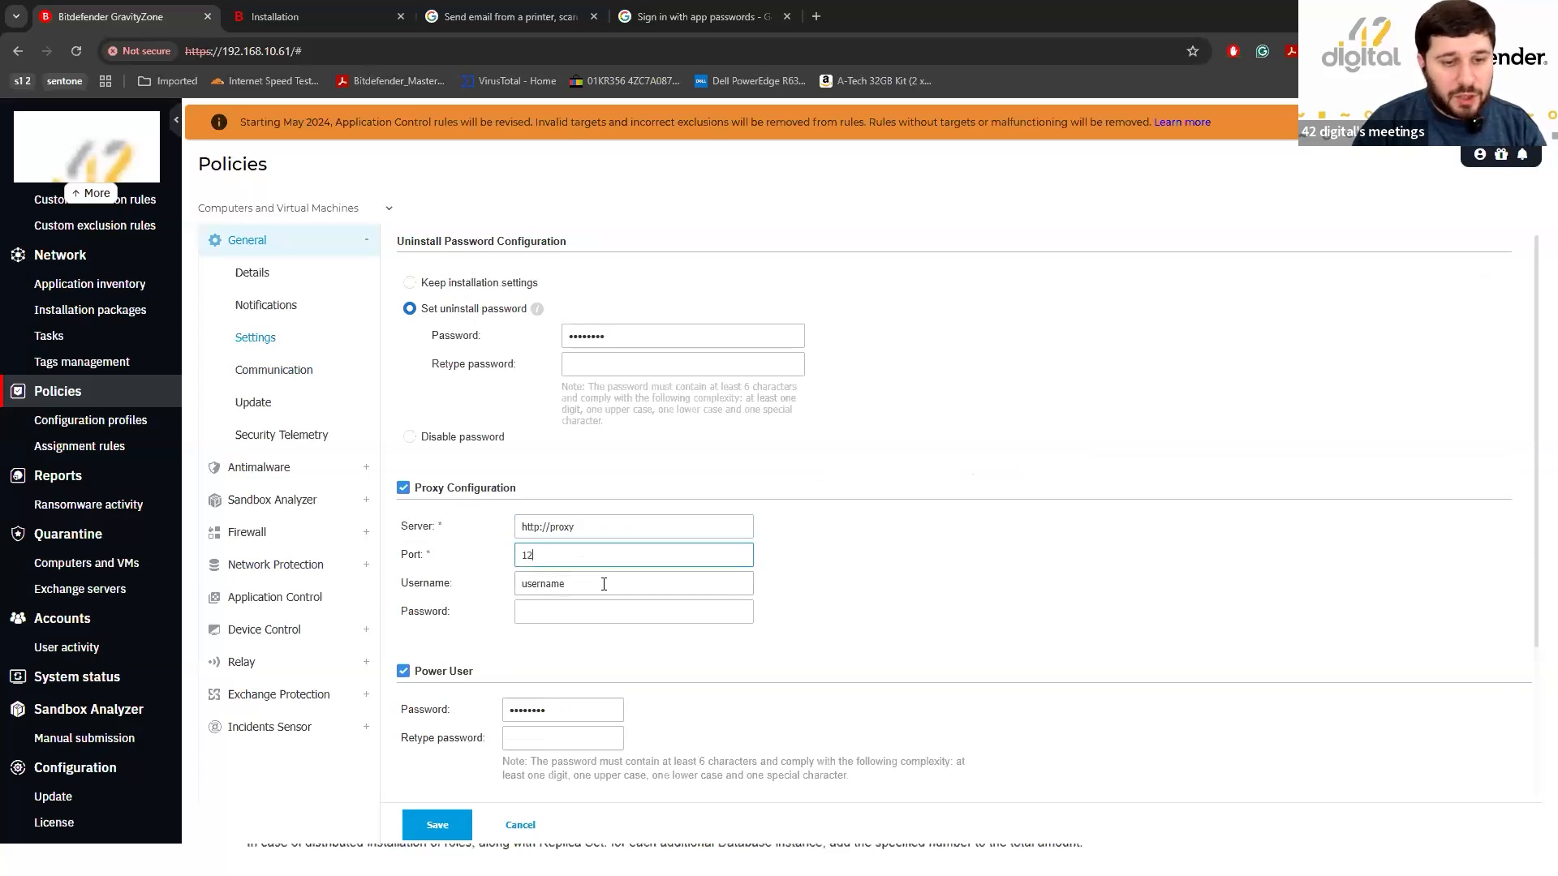
click(604, 586)
click(601, 612)
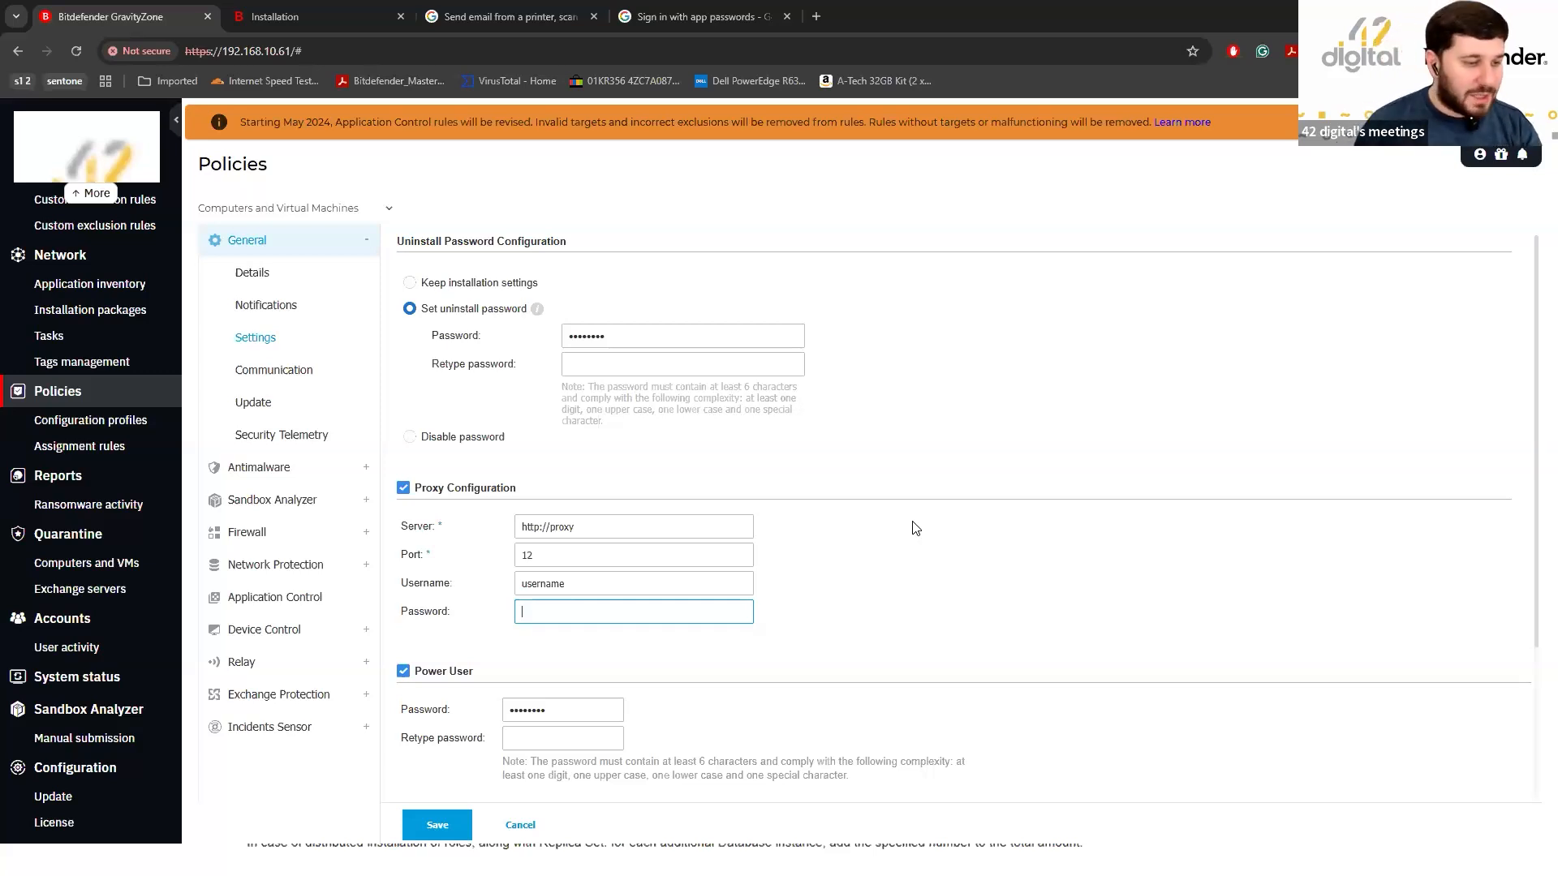
Cancel the policy edits and advance the presentation to the Maintenance and Health Checks slide.
click(519, 824)
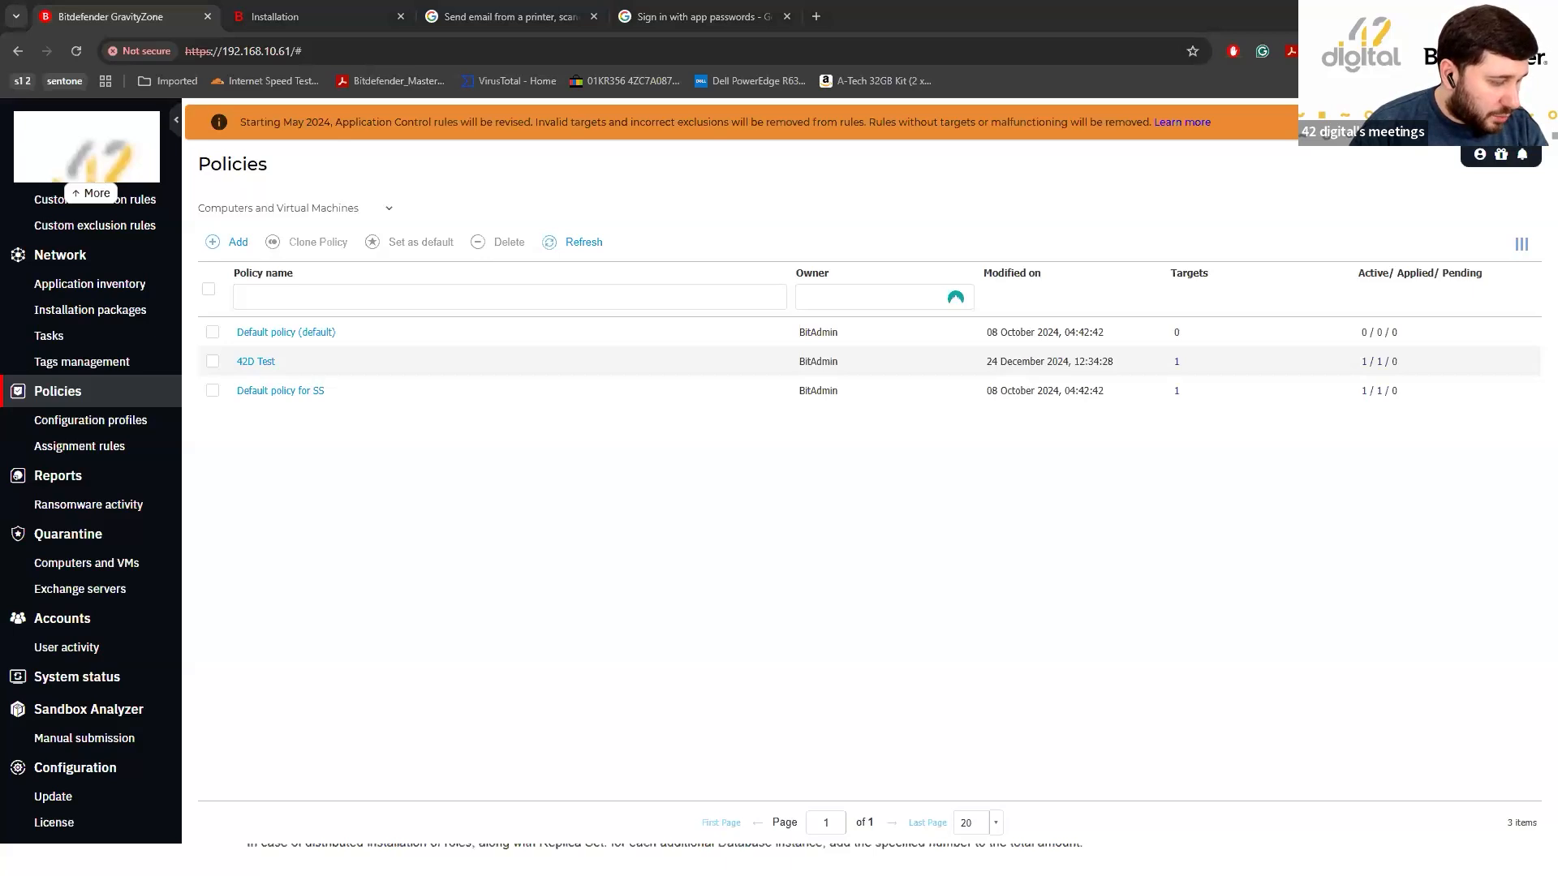
key(alt+Tab)
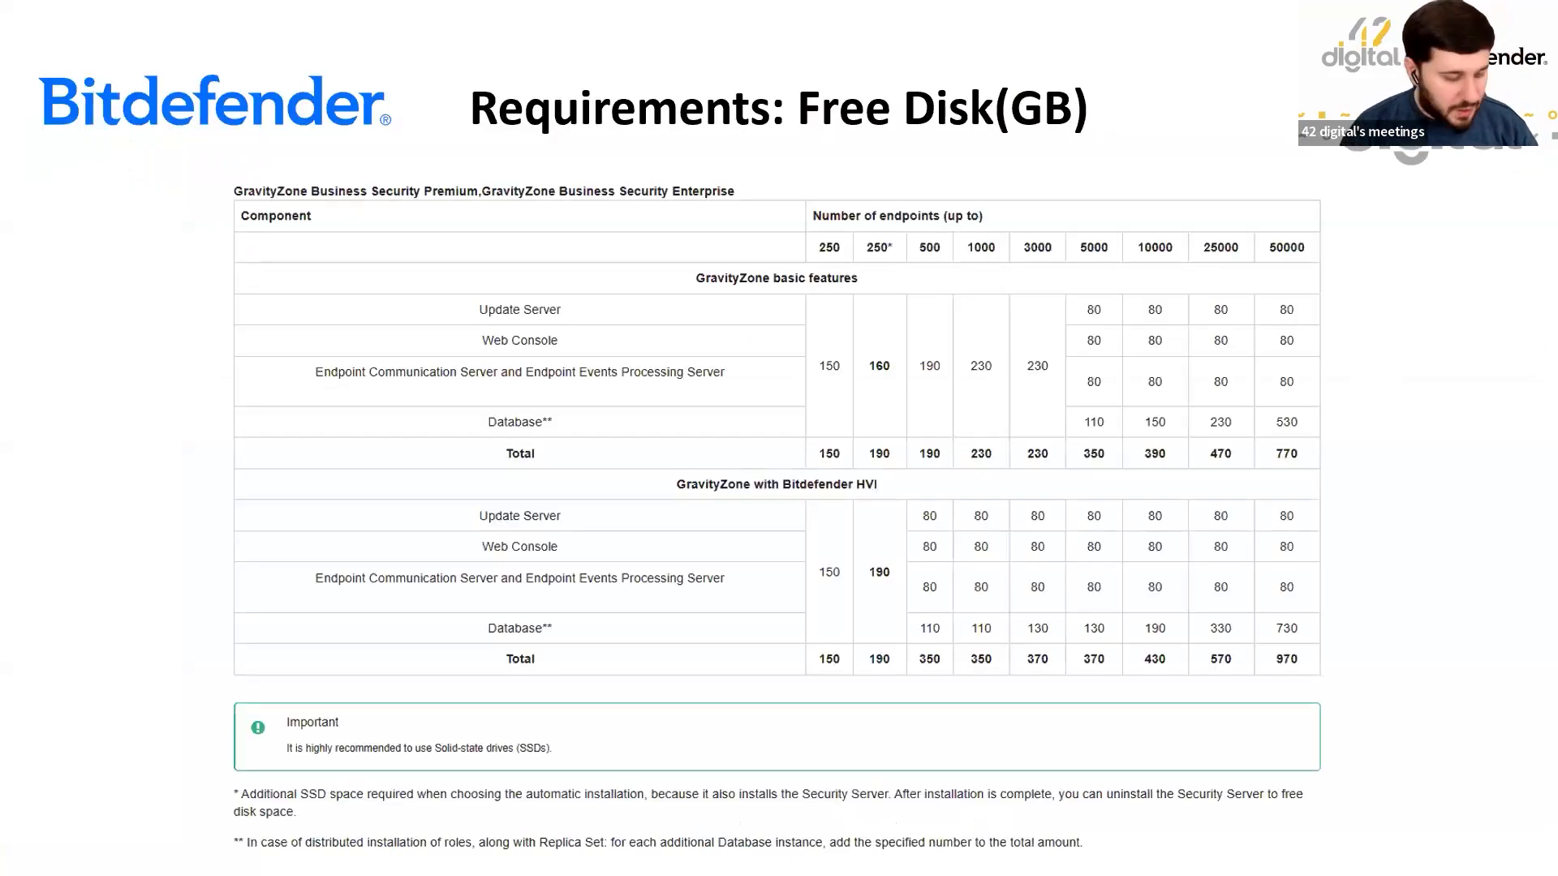
key(Right)
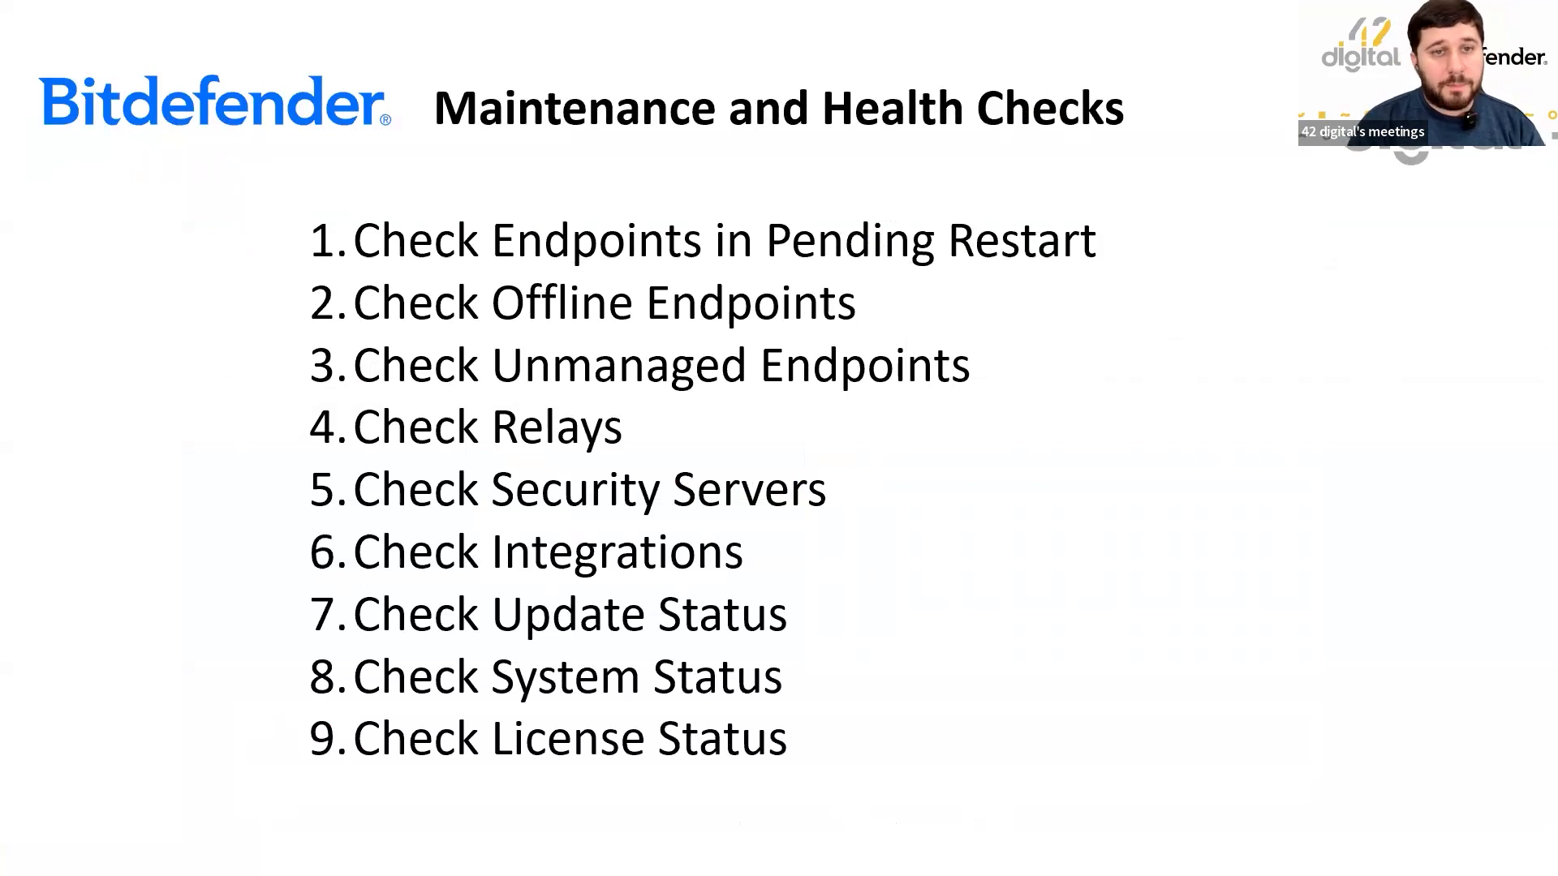
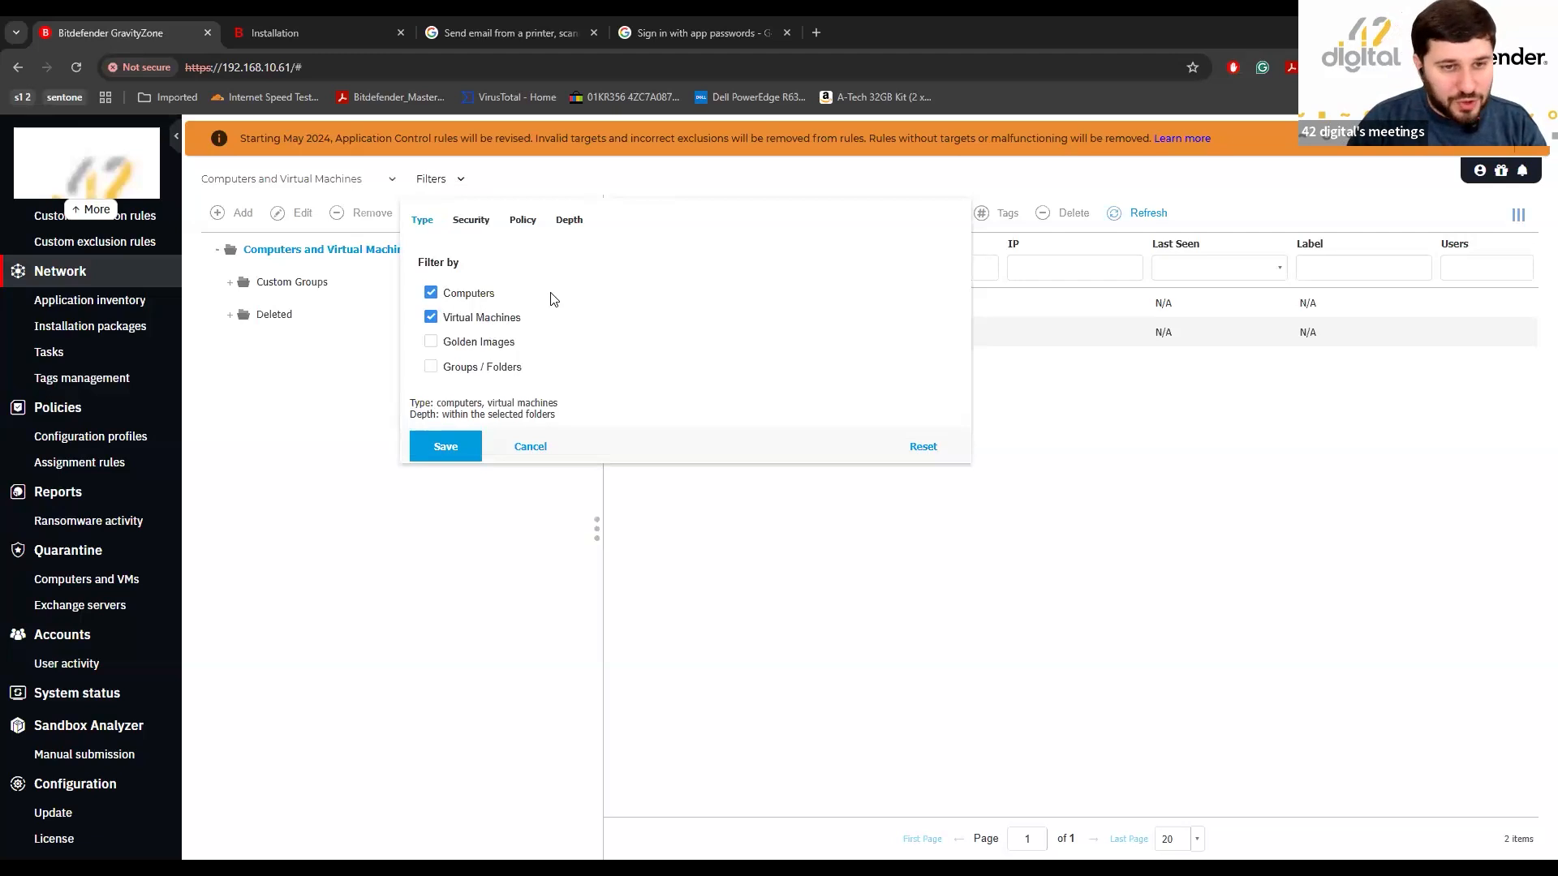
Filter the inventory to Managed (Endpoints) and view DESKTOP-5RVLEPS under Custom Groups.
click(486, 228)
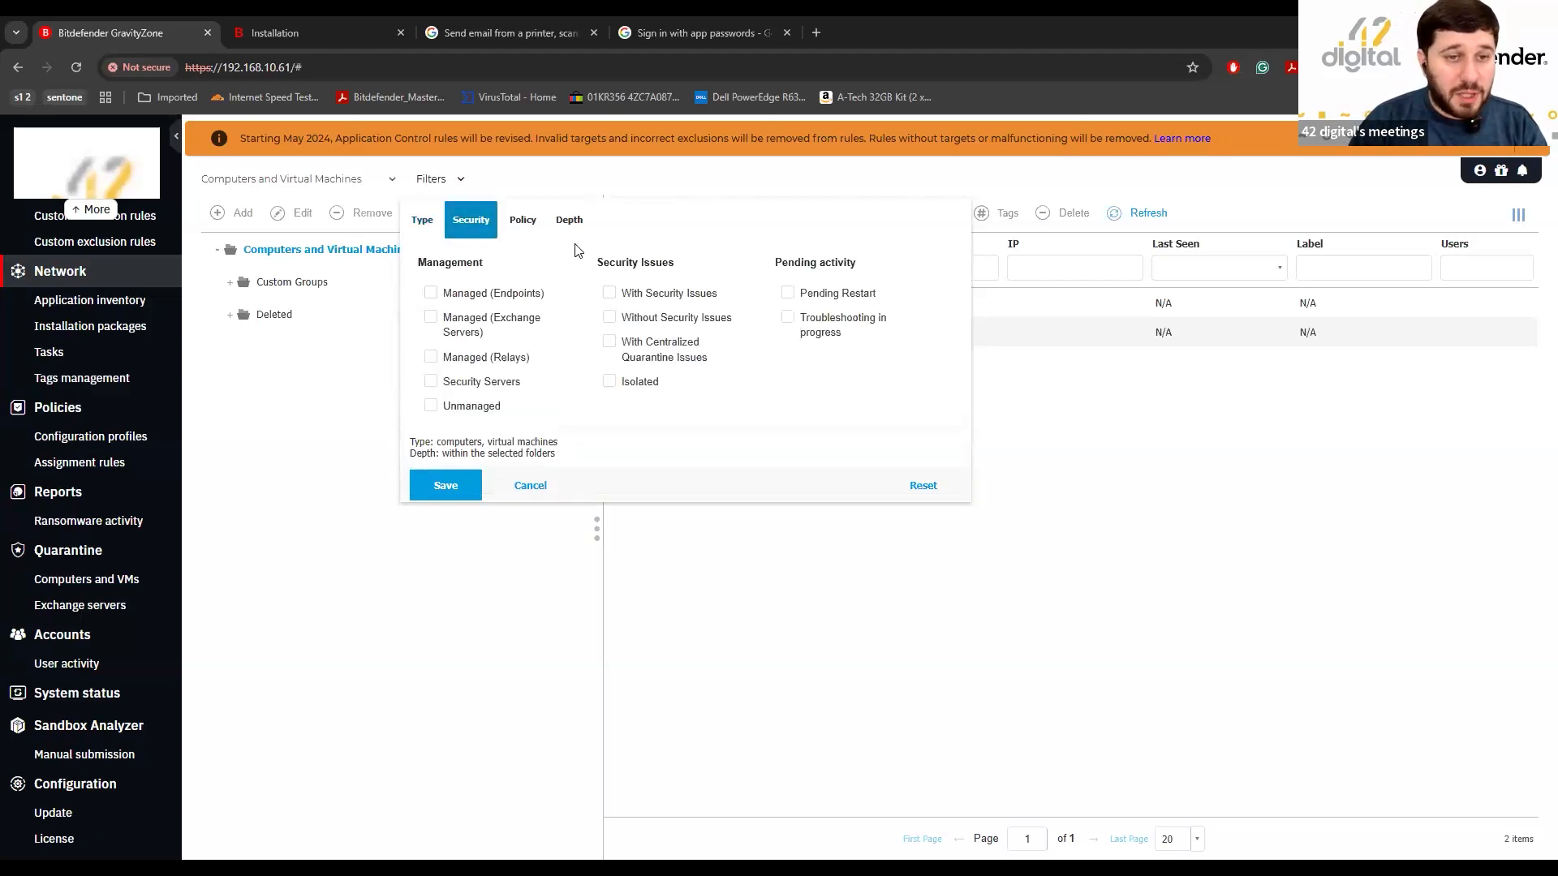
click(490, 294)
click(445, 485)
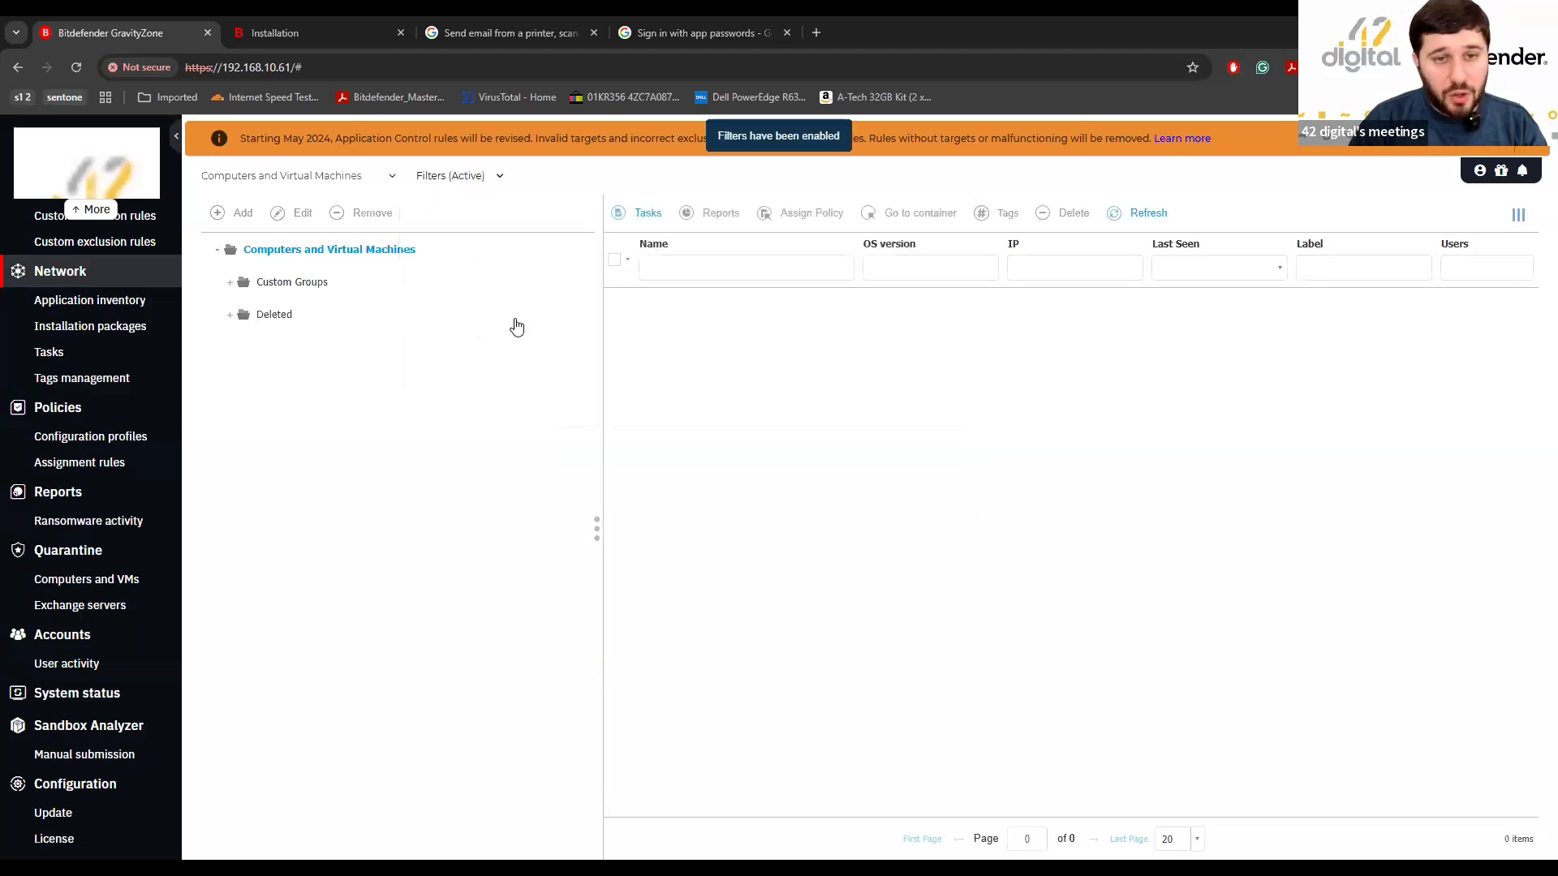
click(313, 281)
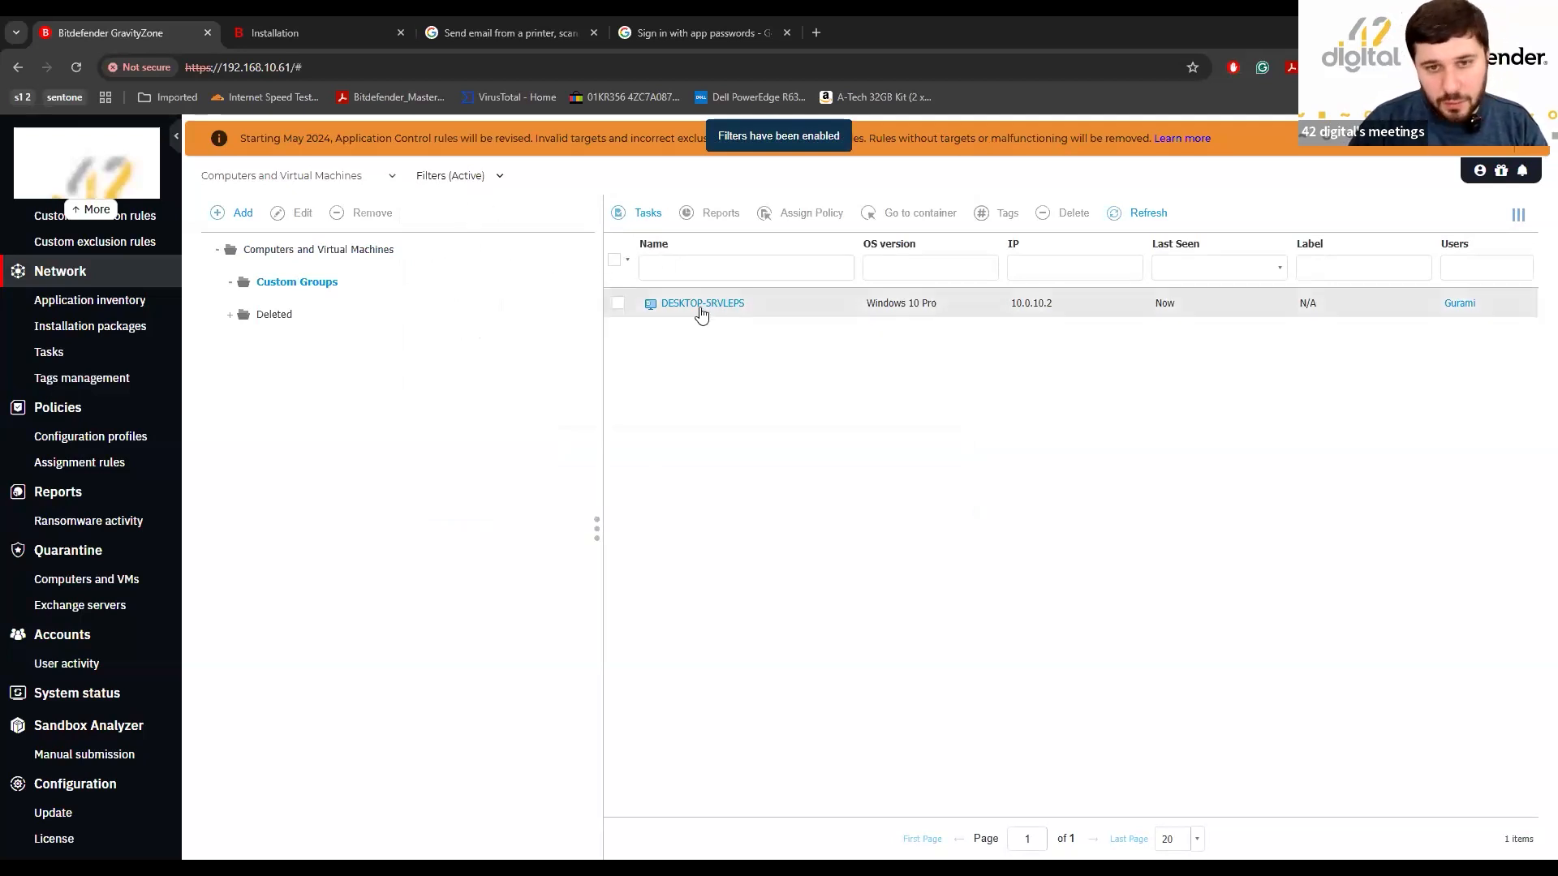
Add a Pending Restart criterion to the security filter and save it.
click(449, 176)
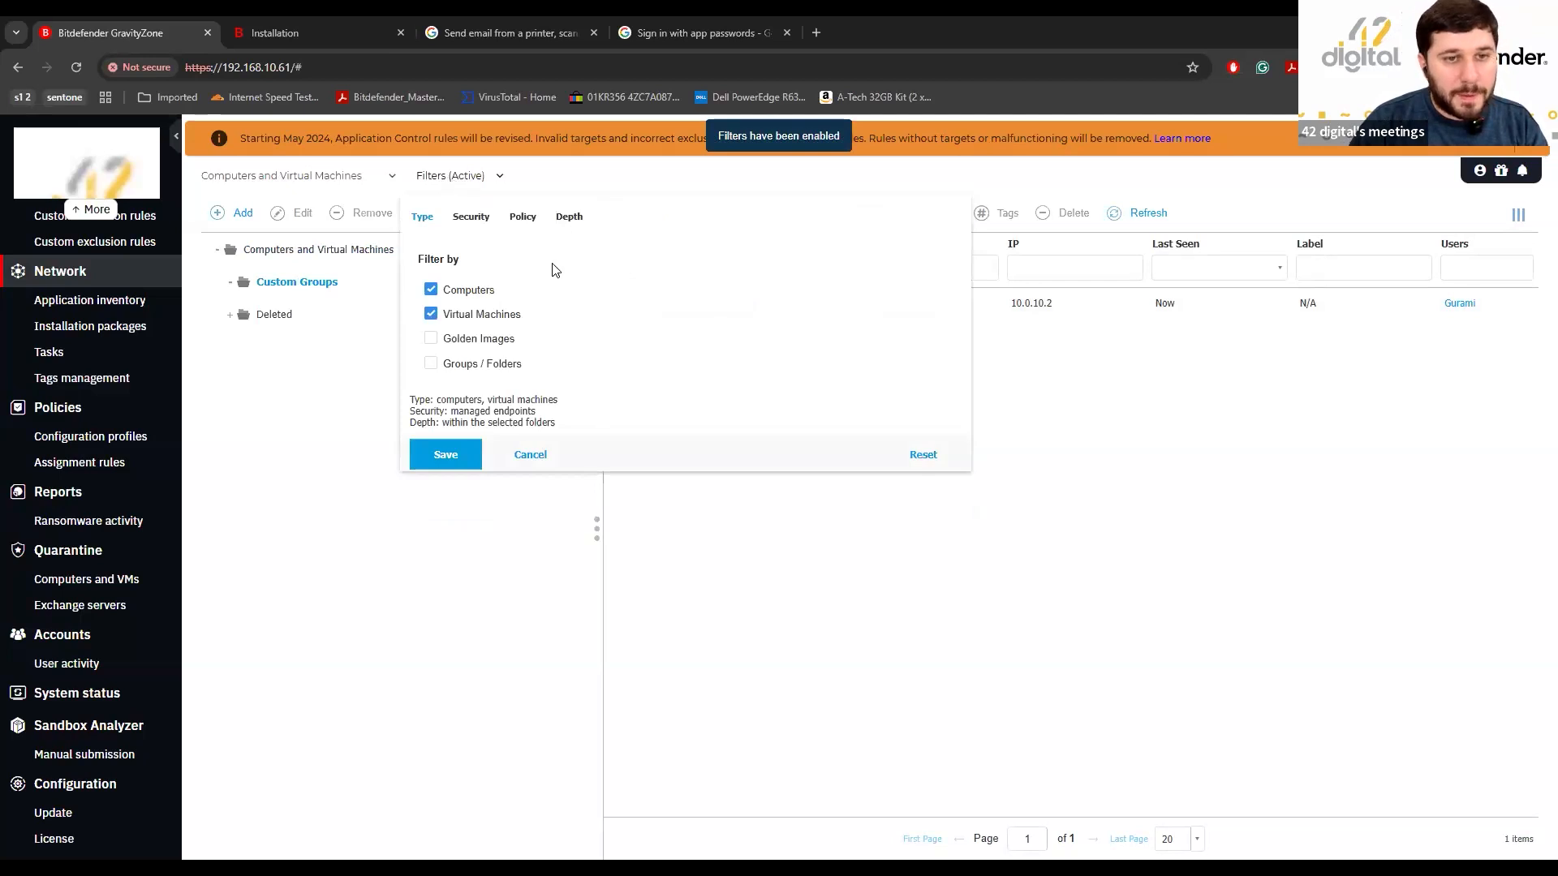
click(464, 226)
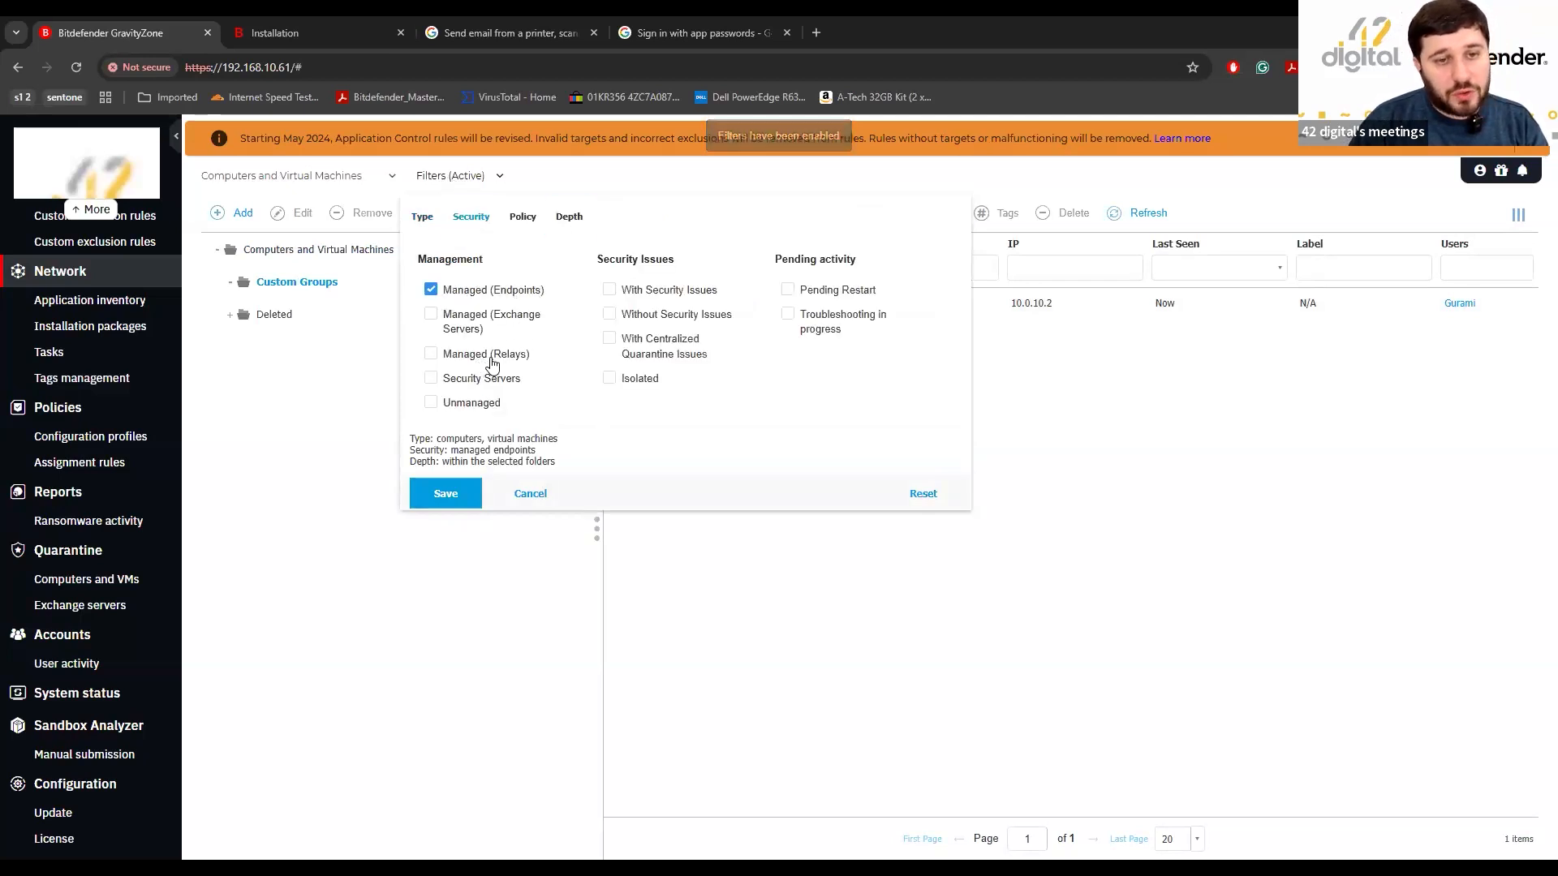
click(504, 360)
click(507, 360)
click(486, 381)
click(487, 381)
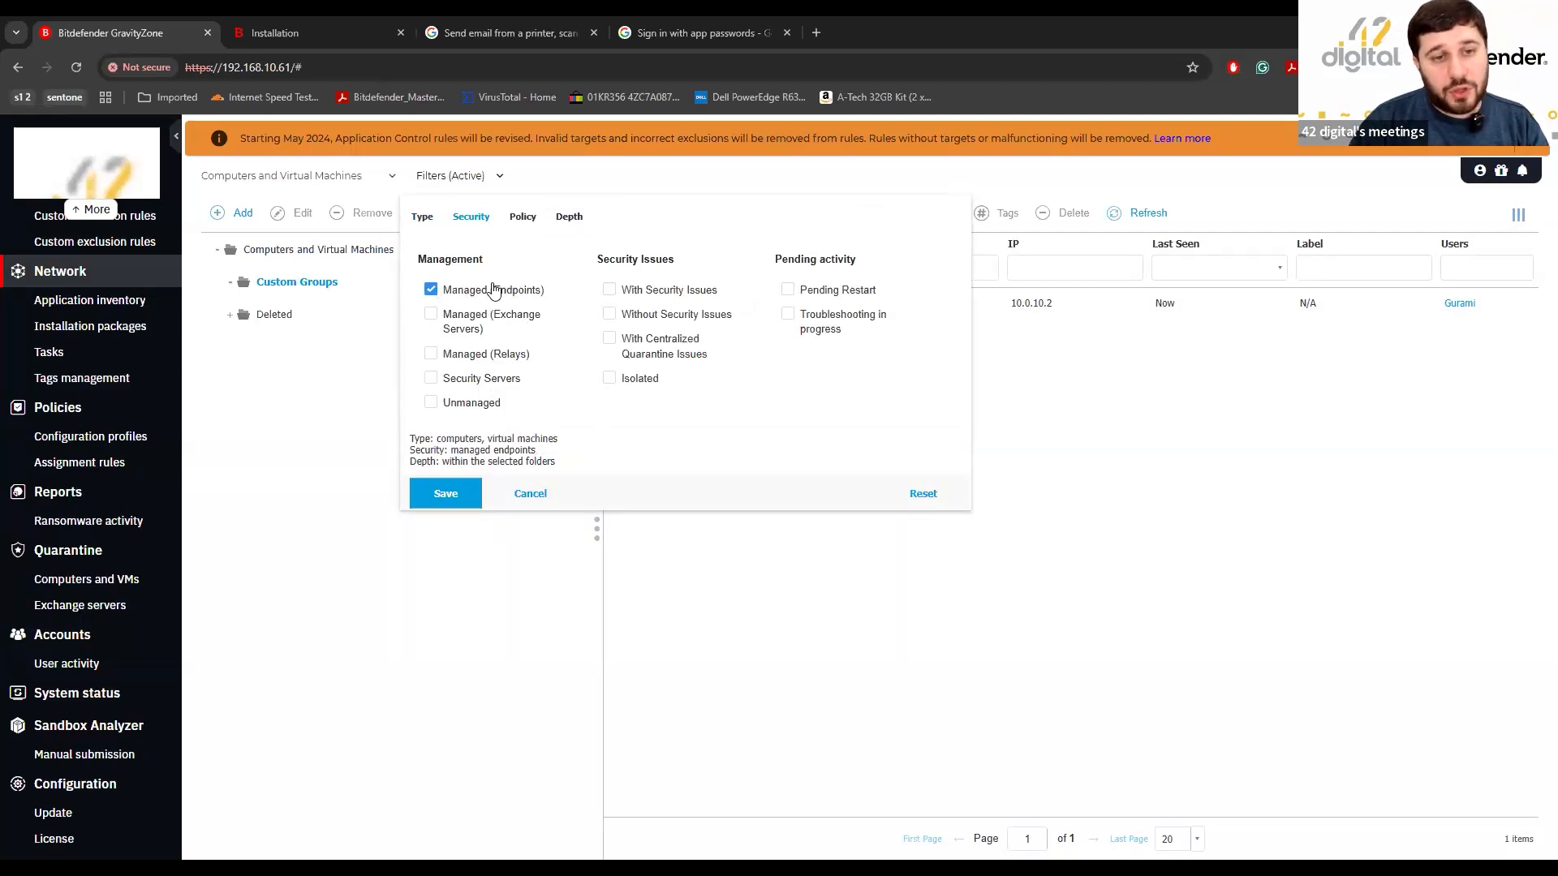
click(821, 293)
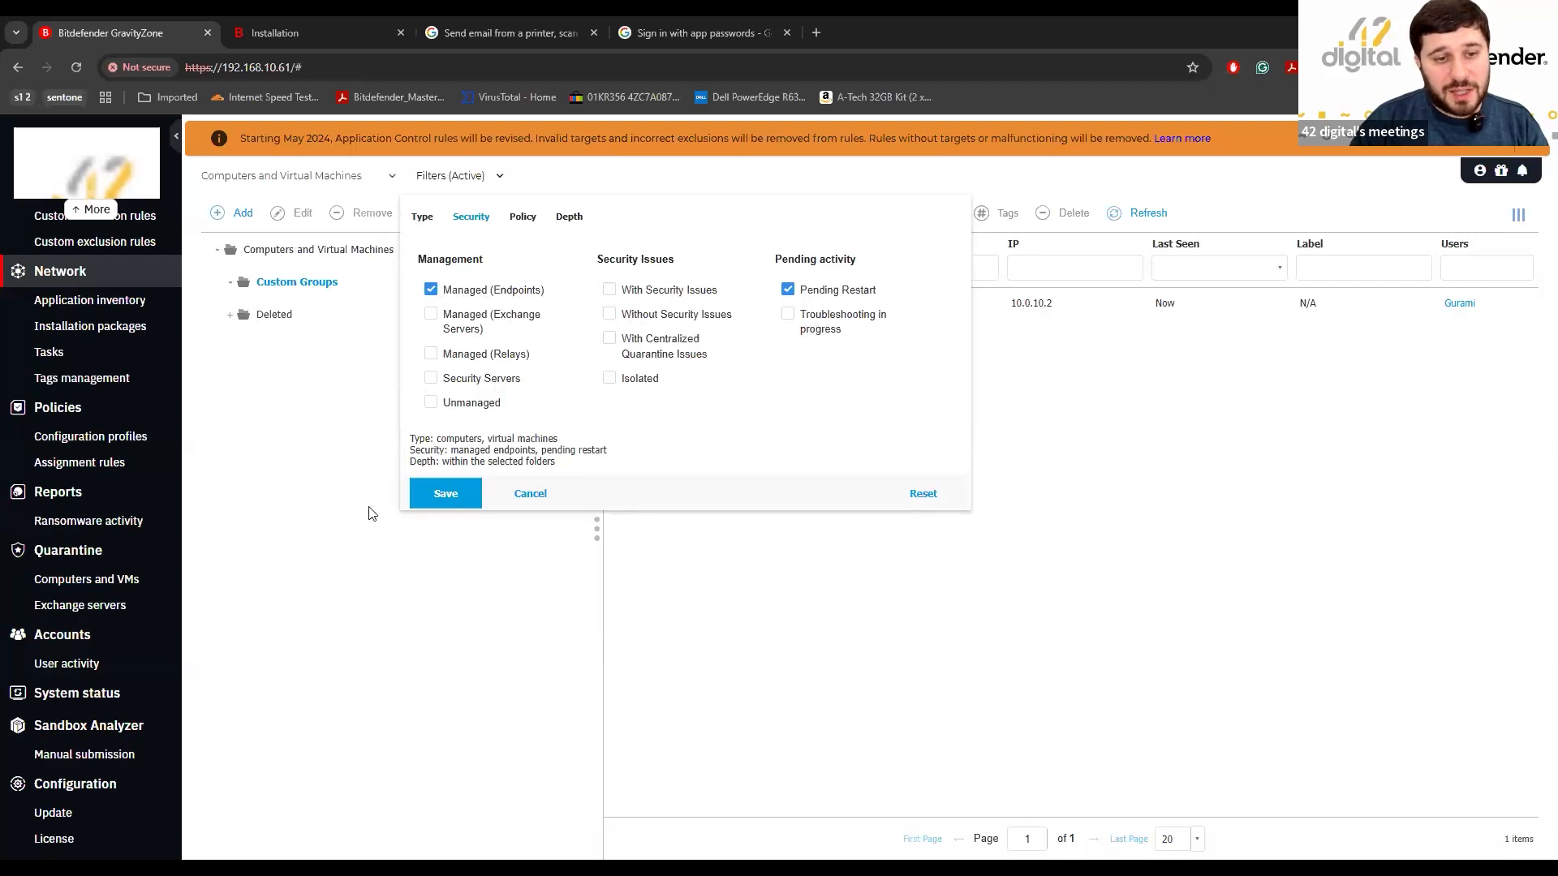
click(445, 493)
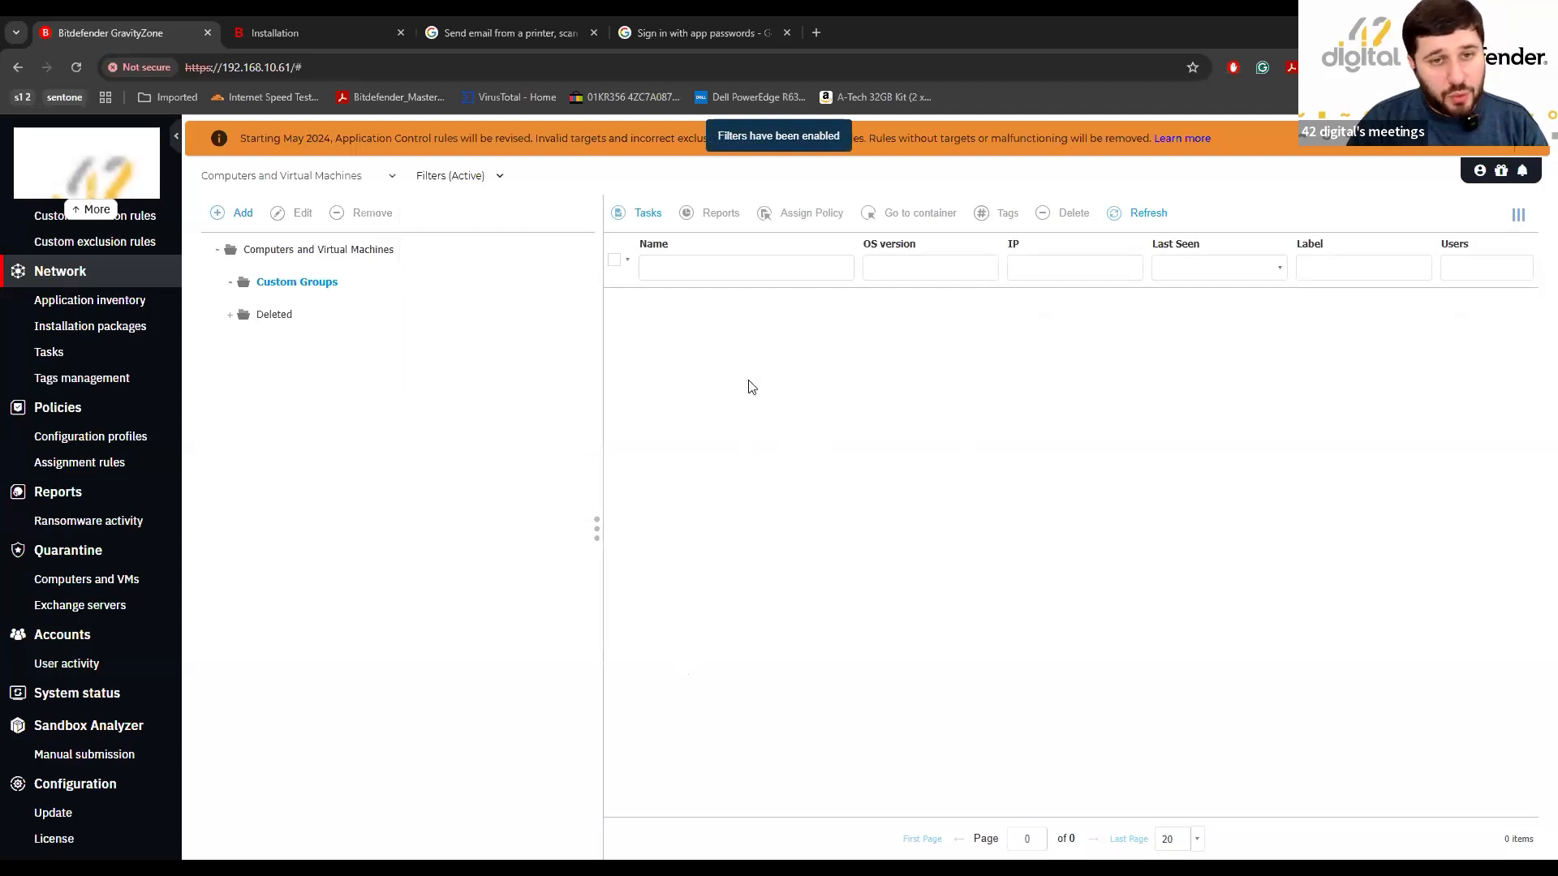
Remove the Pending Restart criterion and reapply the managed-endpoints filter.
click(458, 179)
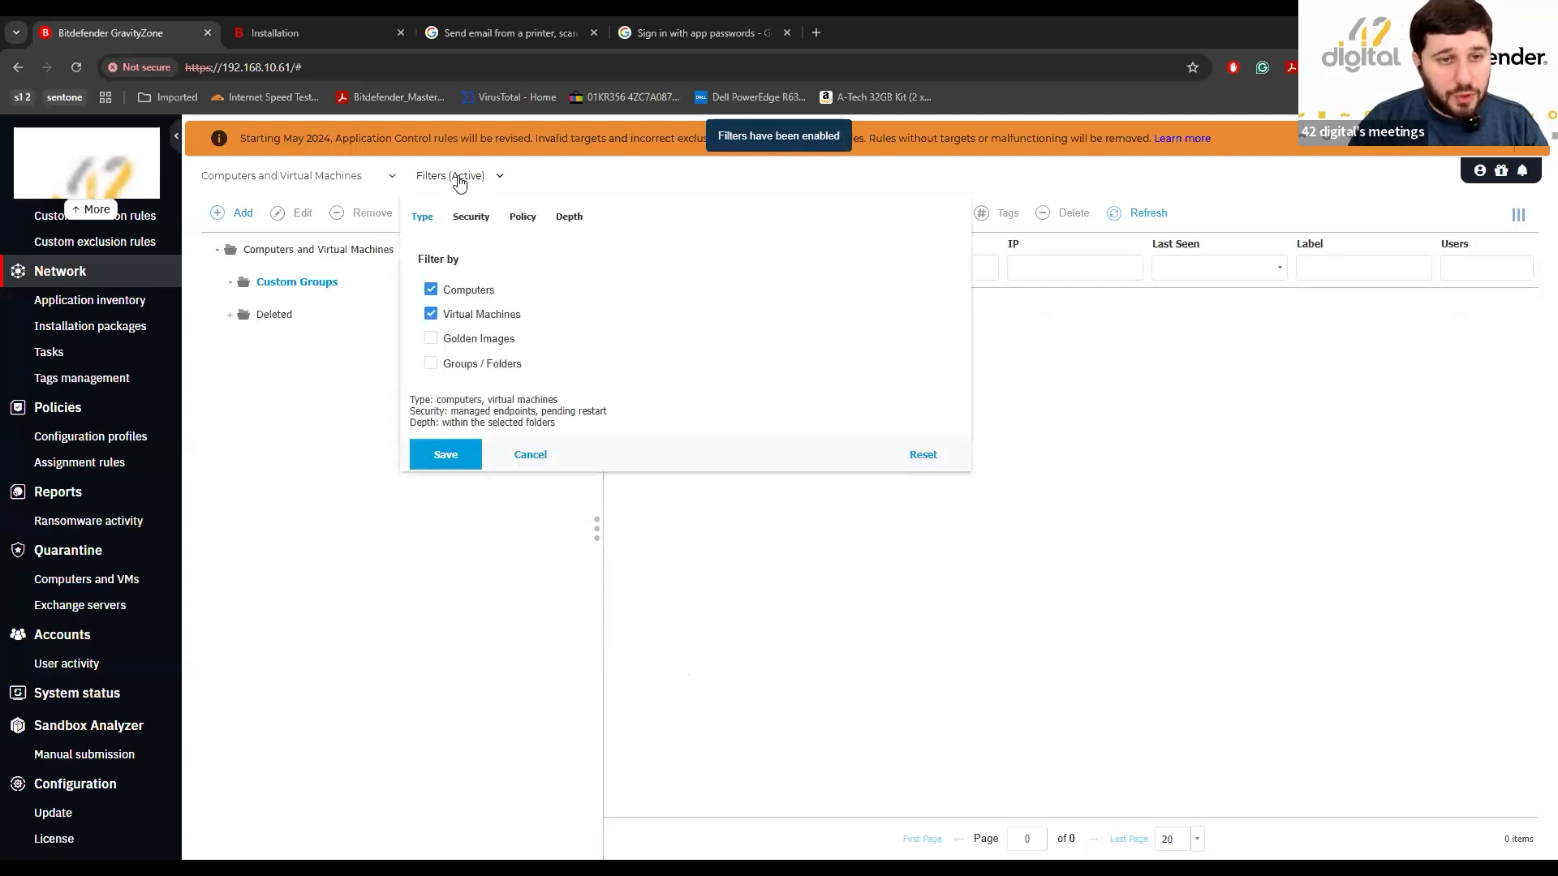
click(479, 221)
click(787, 290)
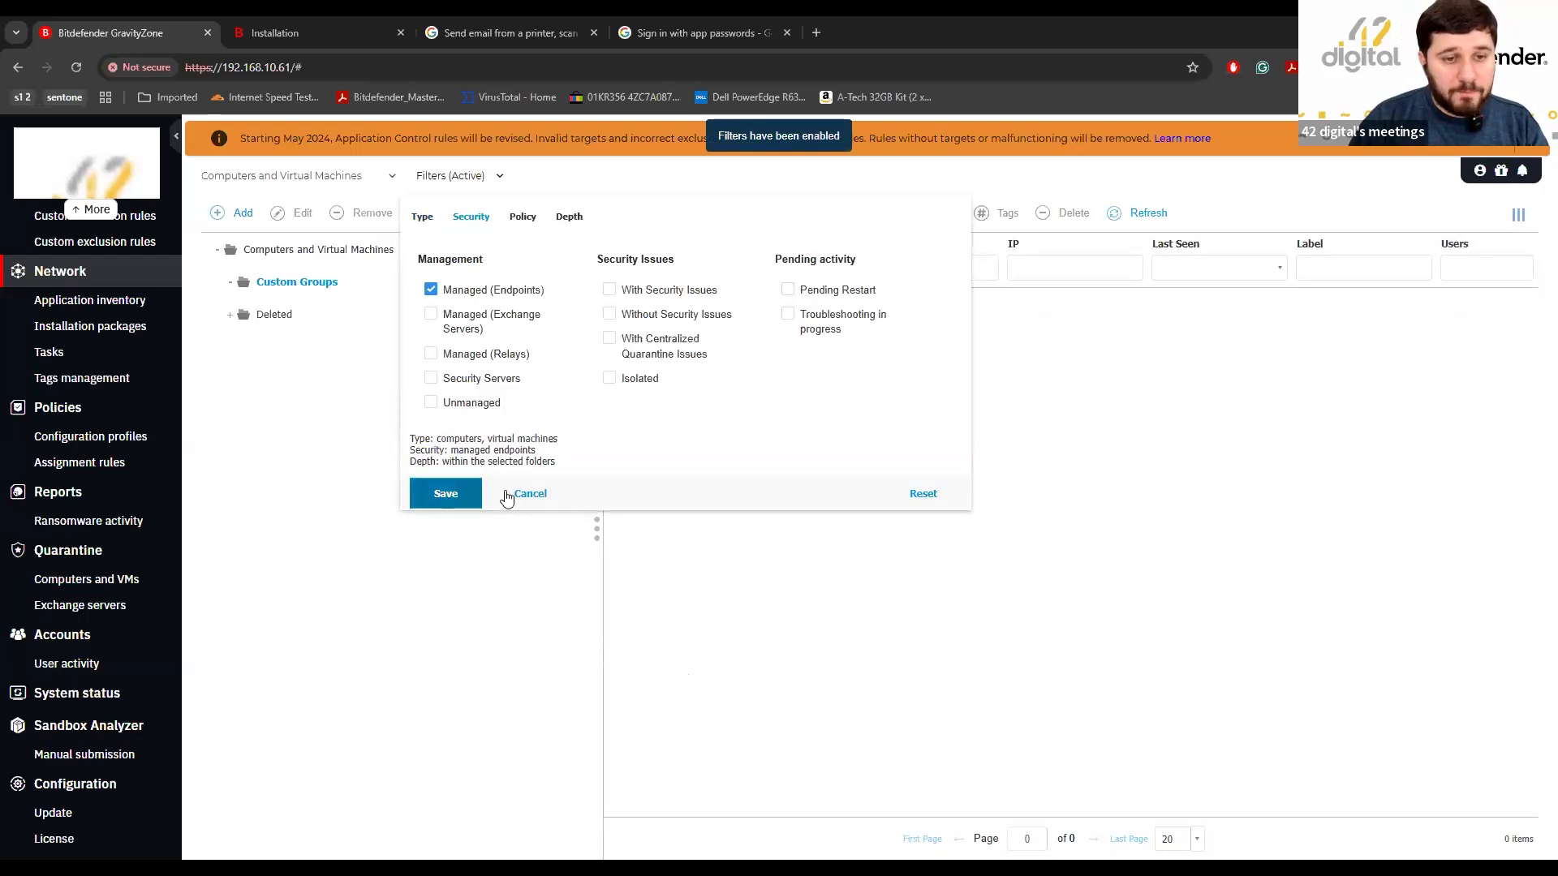
click(508, 494)
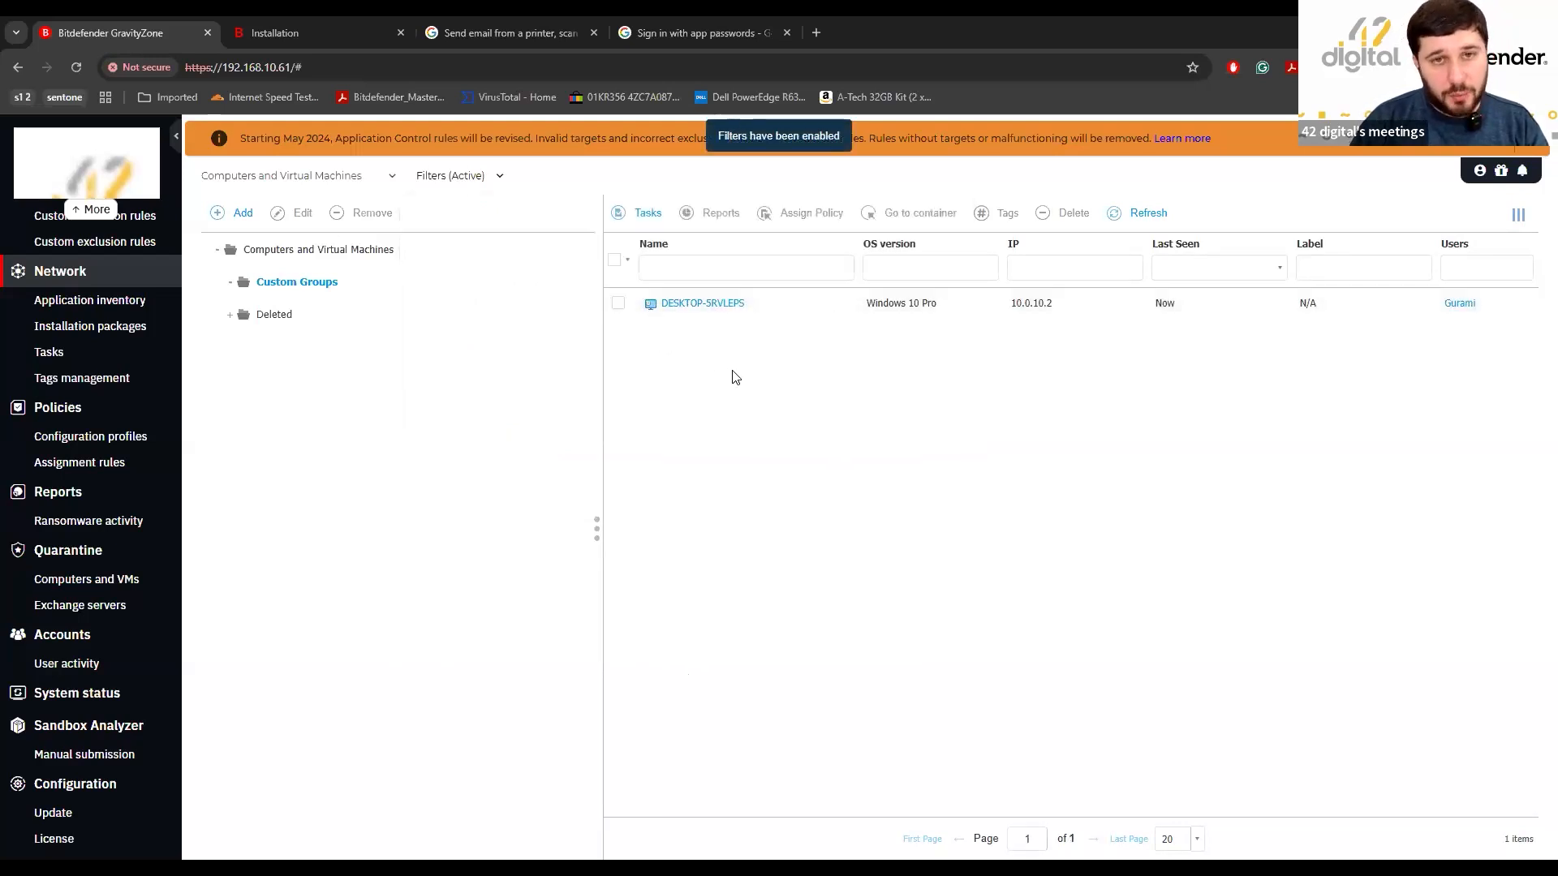
click(718, 308)
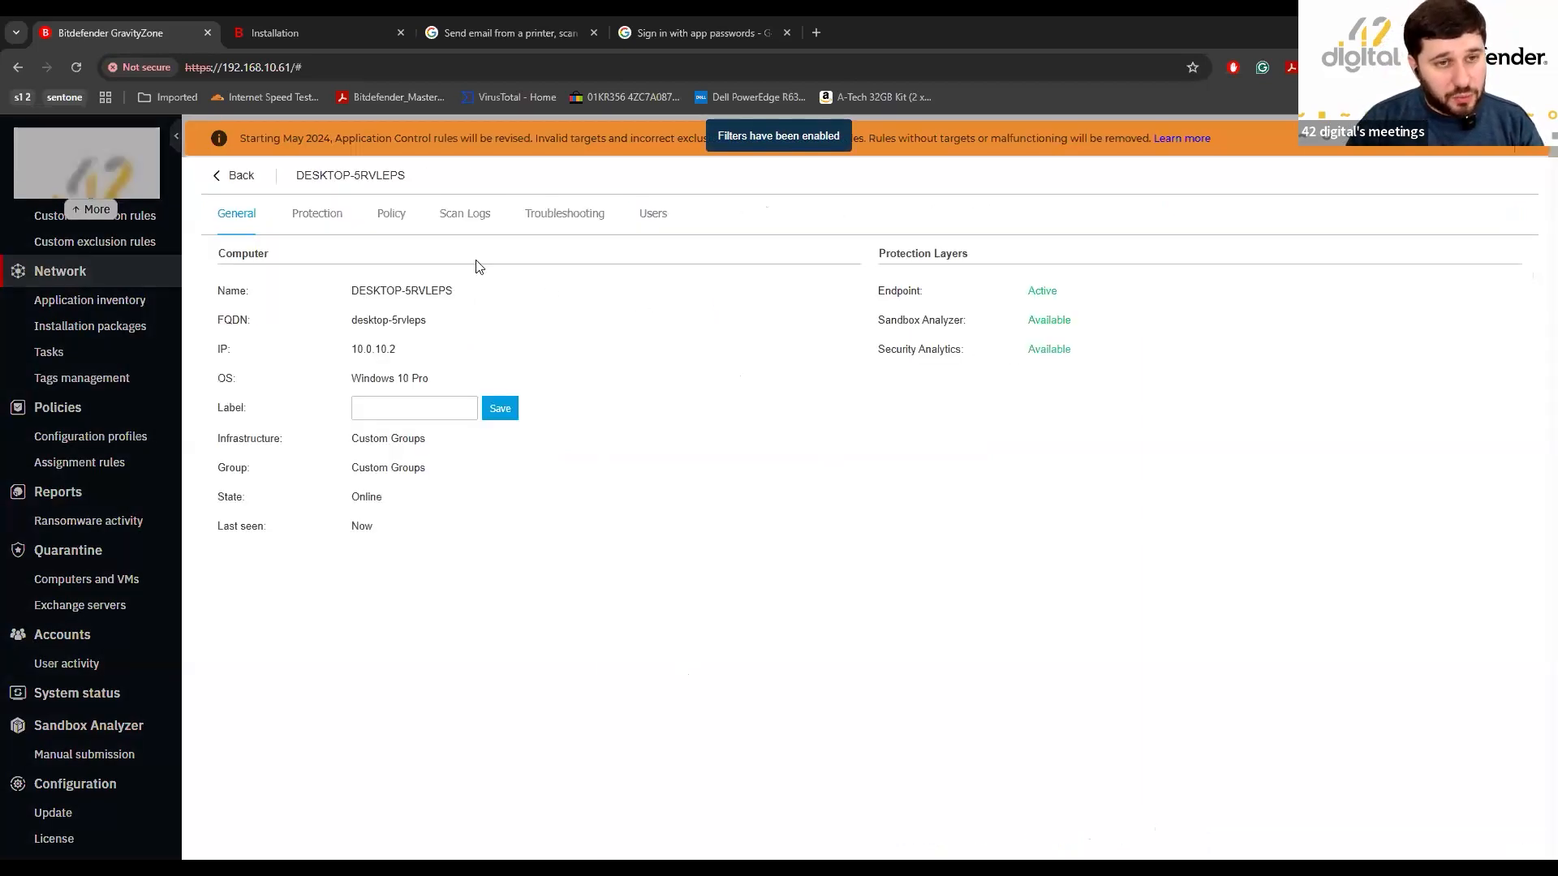
click(326, 217)
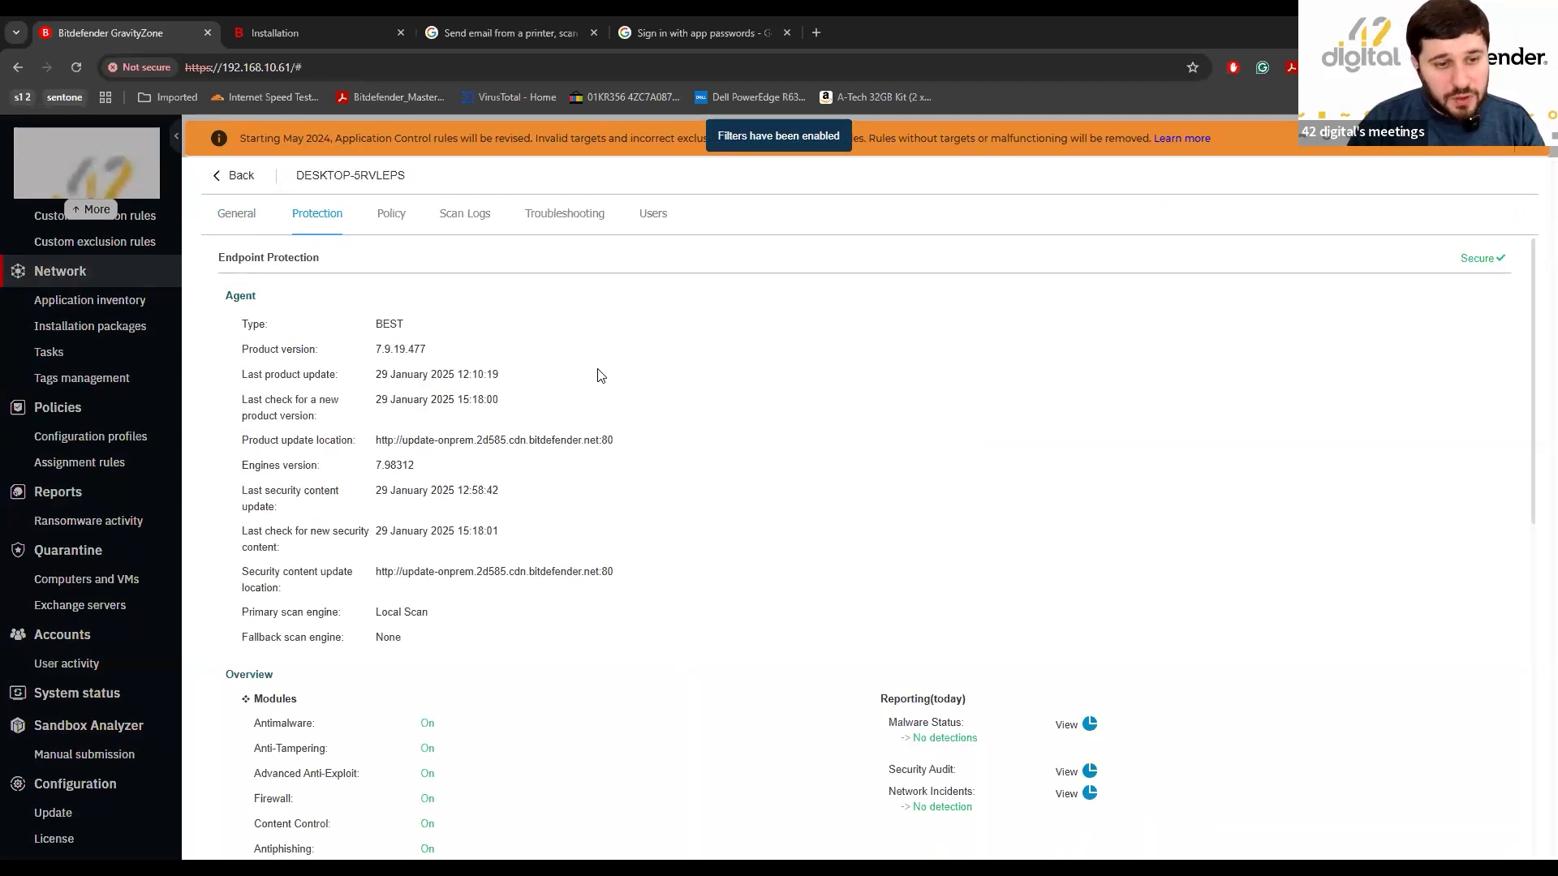
scroll(600, 374, down, 5)
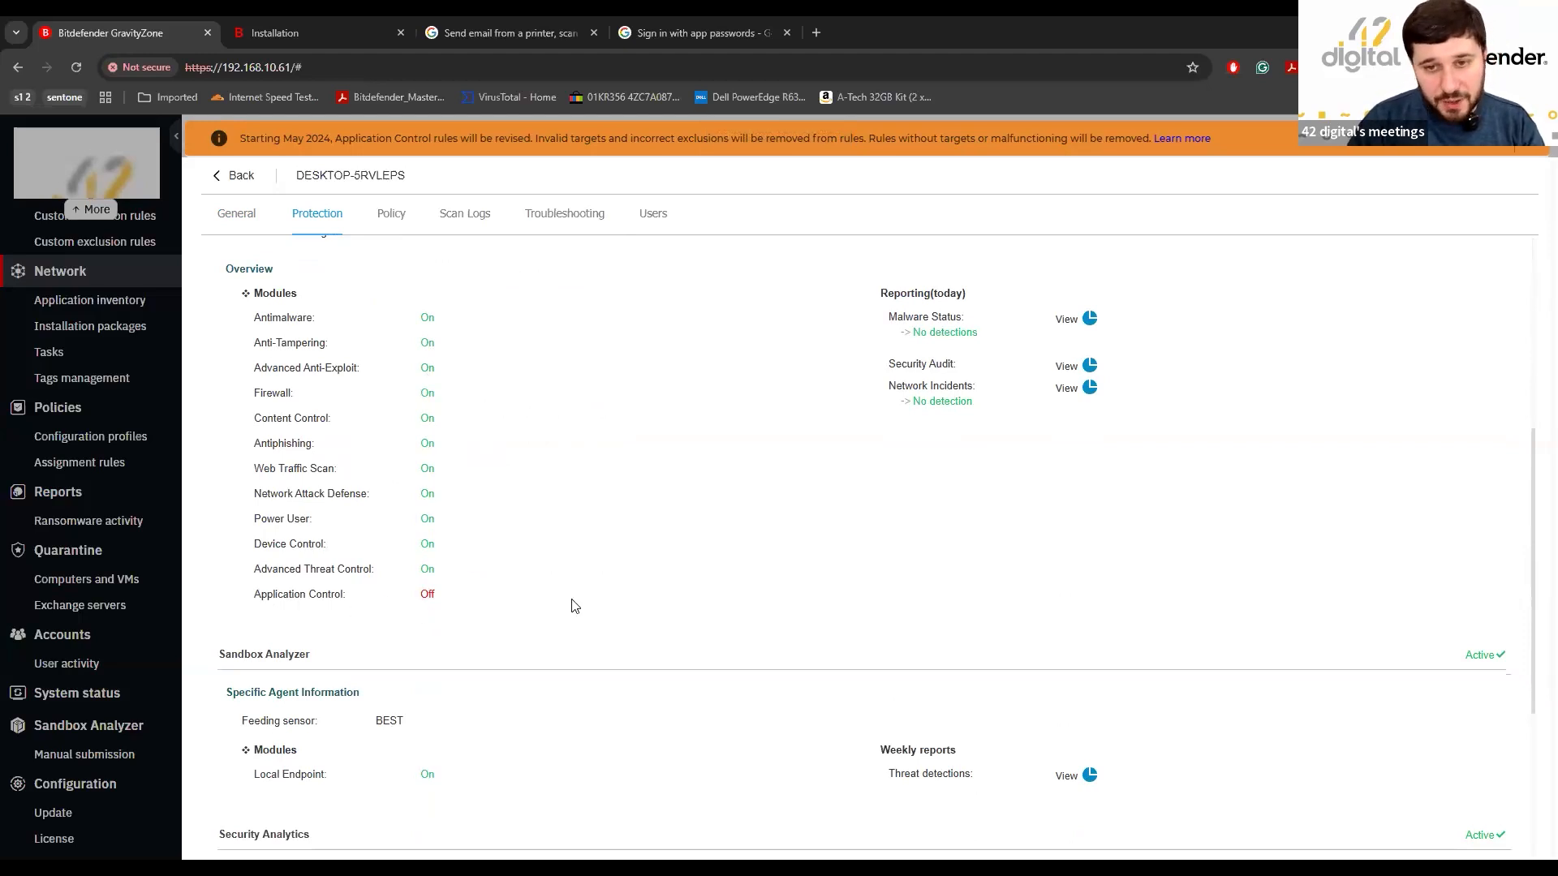
scroll(676, 548, down, 2)
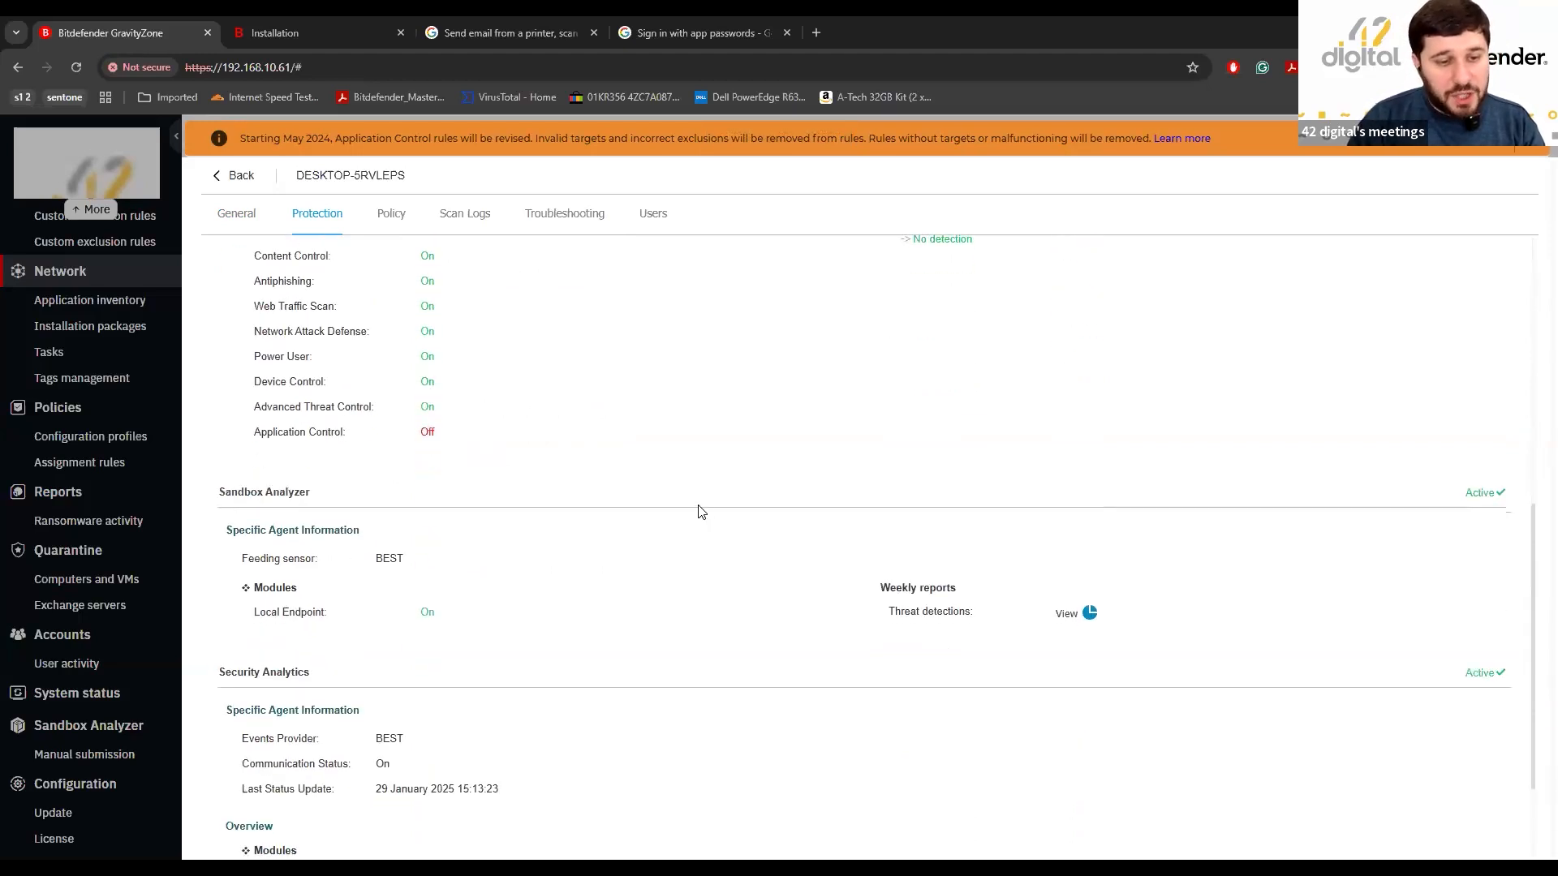
scroll(673, 559, up, 7)
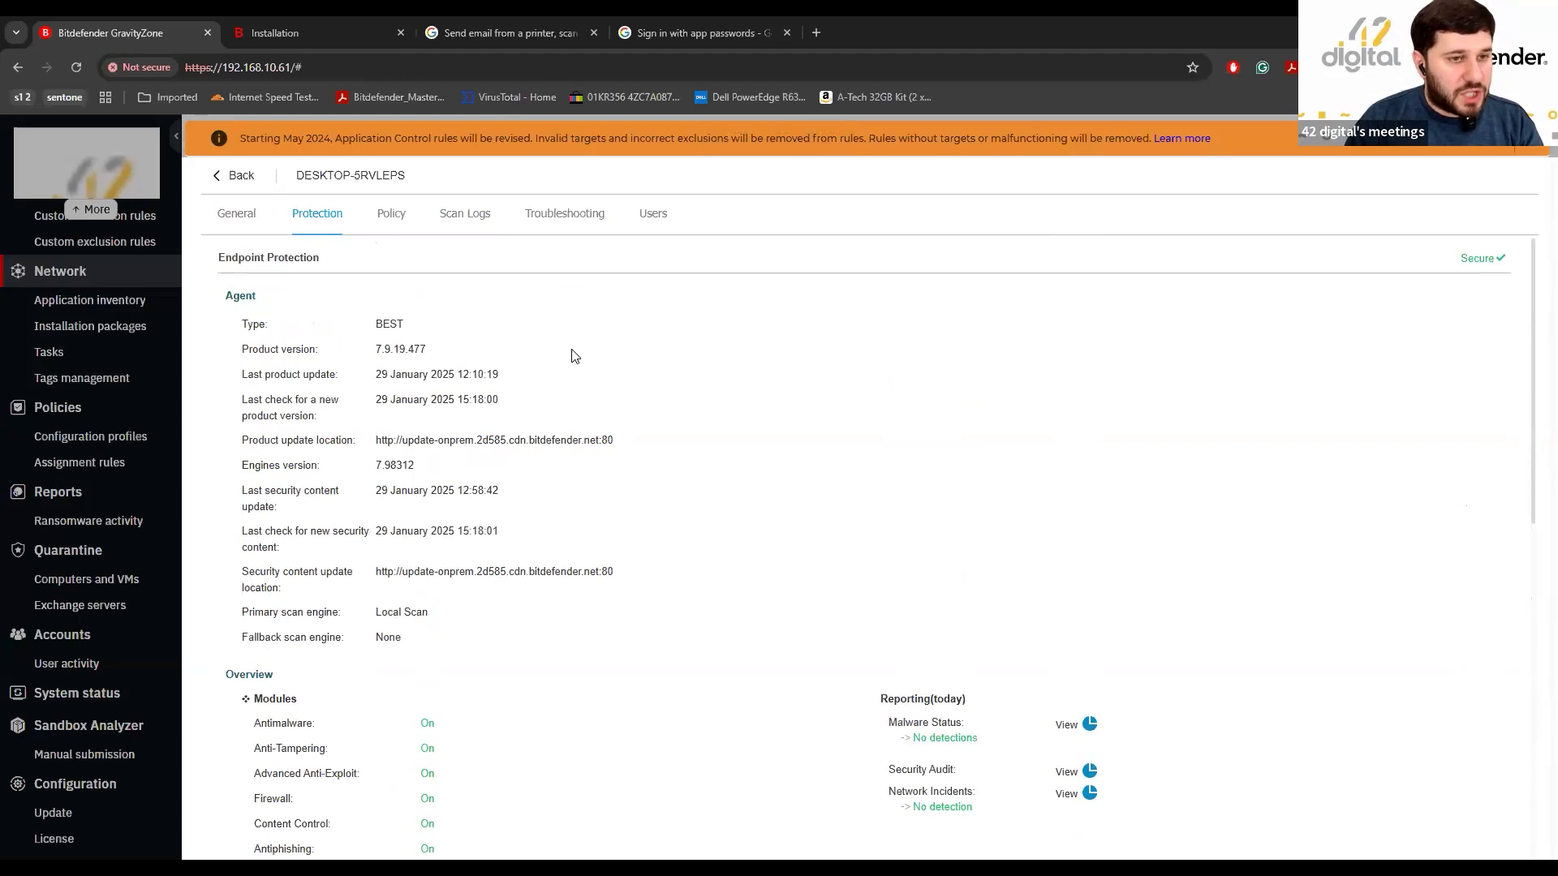
click(238, 176)
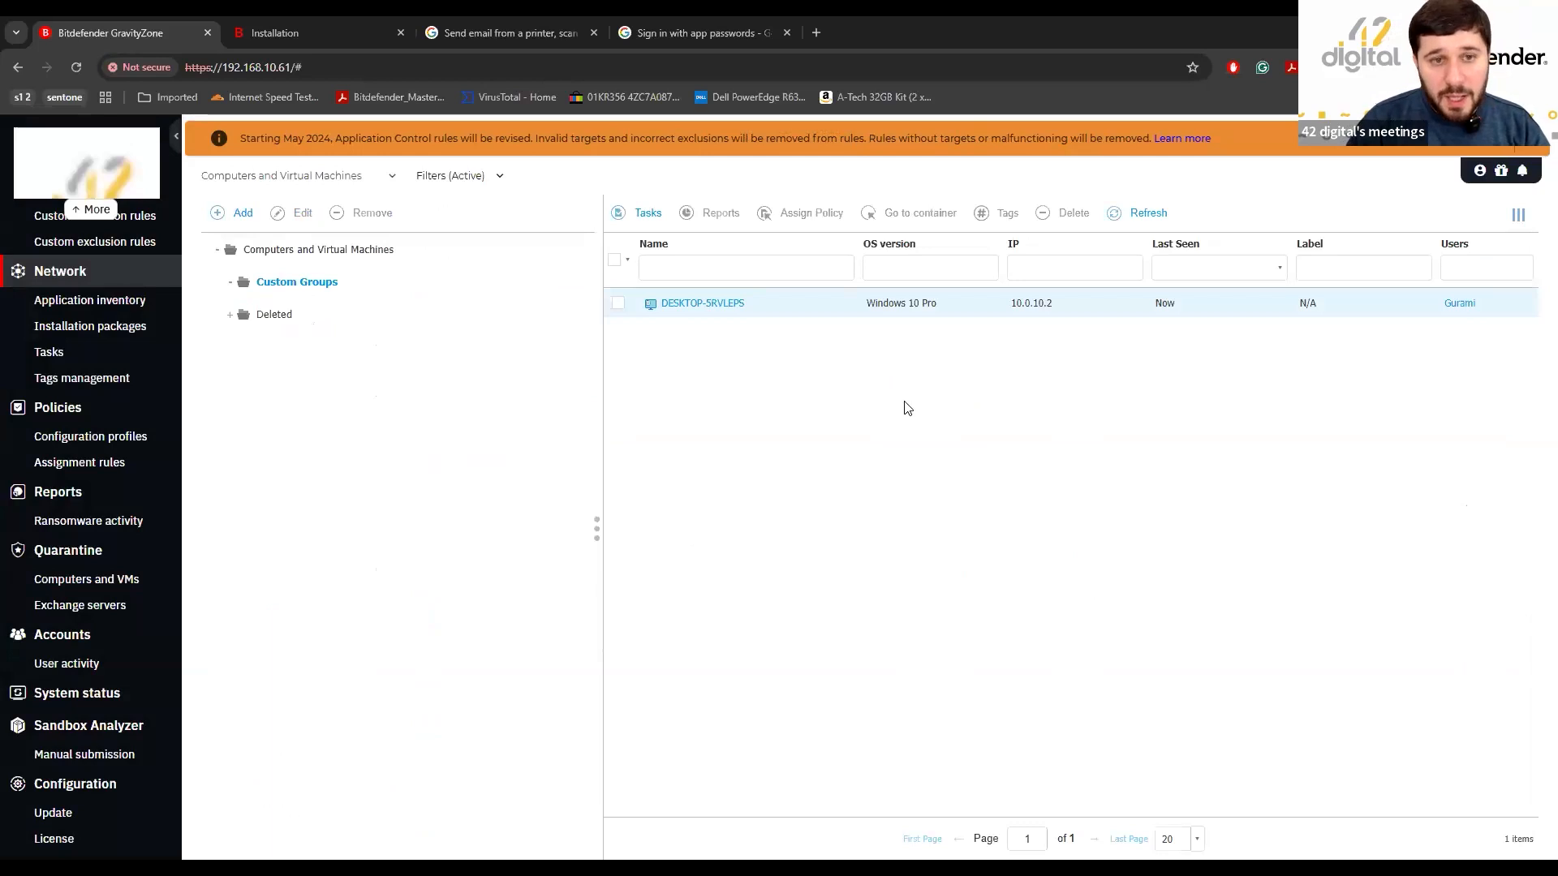
Switch the security filter from Managed (Endpoints) to Unmanaged only and save it.
click(455, 181)
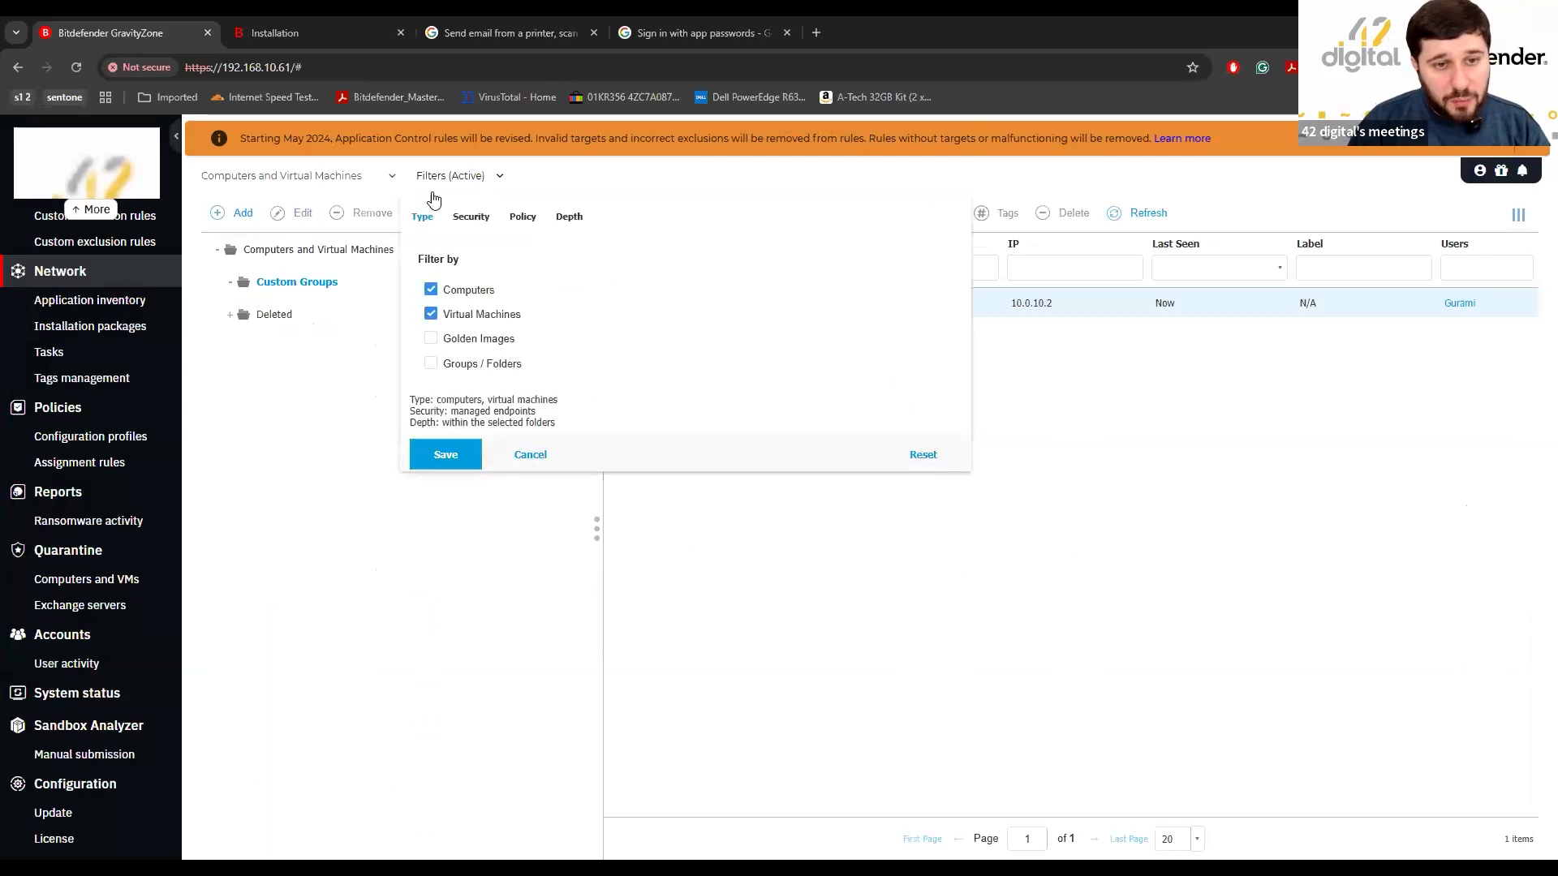
click(471, 216)
click(458, 406)
click(454, 287)
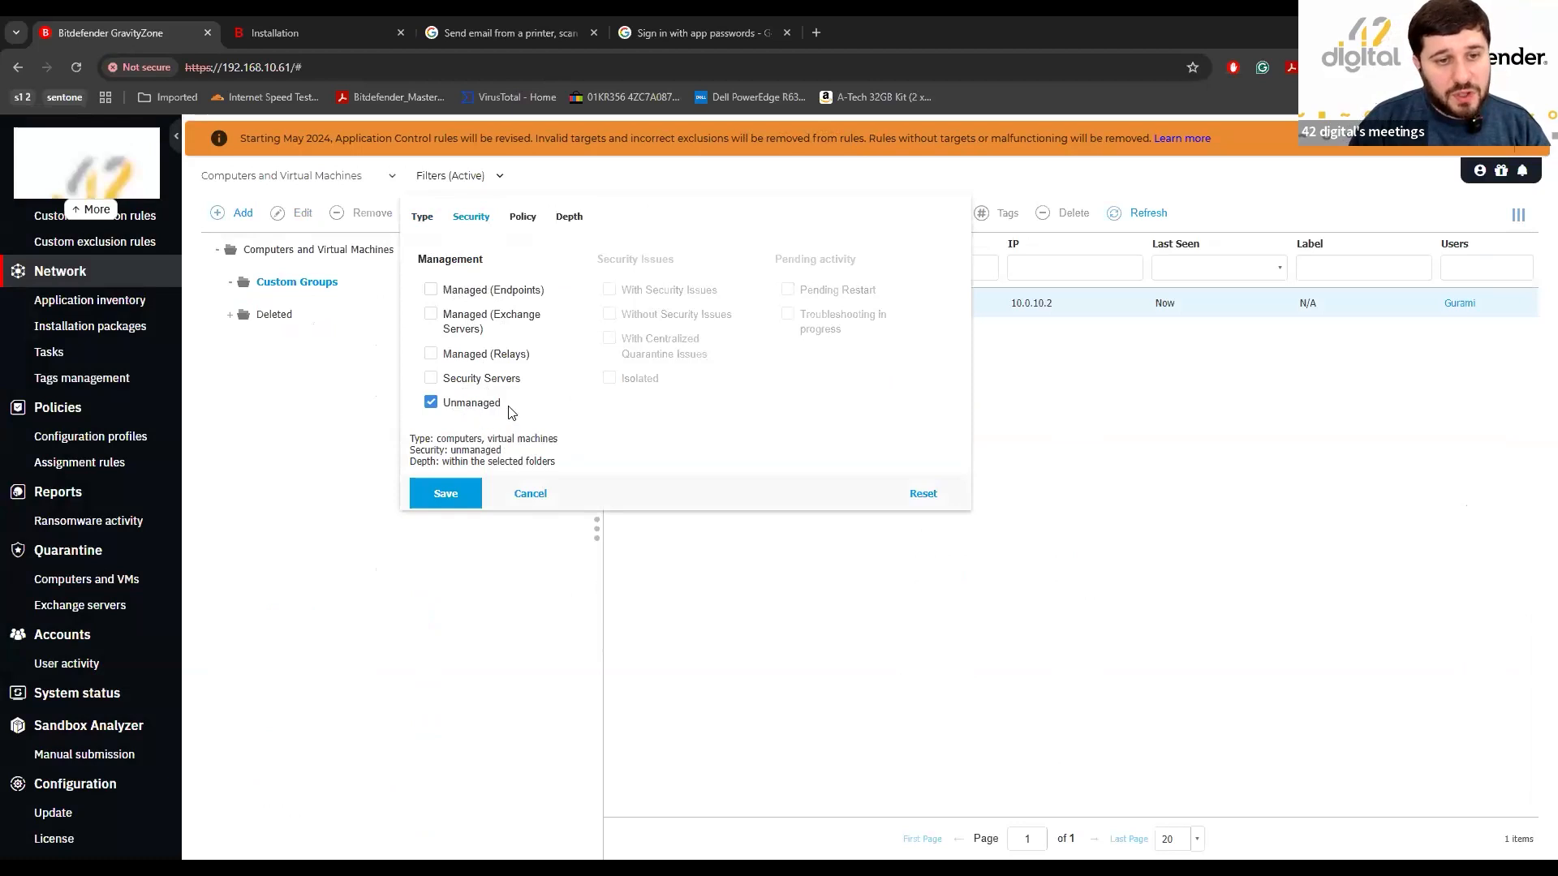
click(448, 493)
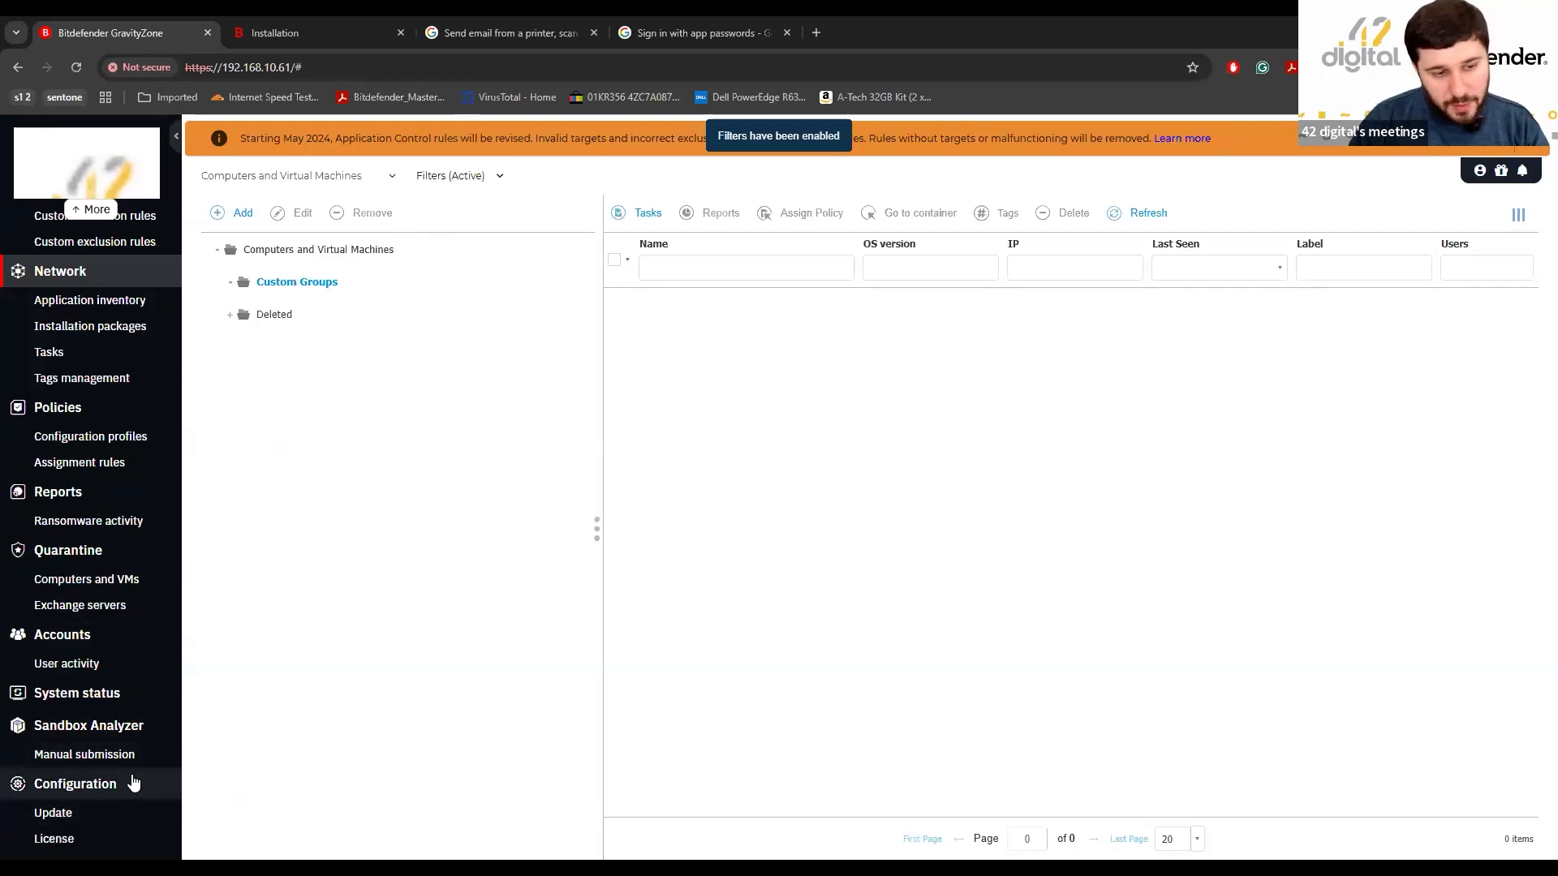
Review Update settings and the Components packages, then check the status of the seven services.
click(99, 821)
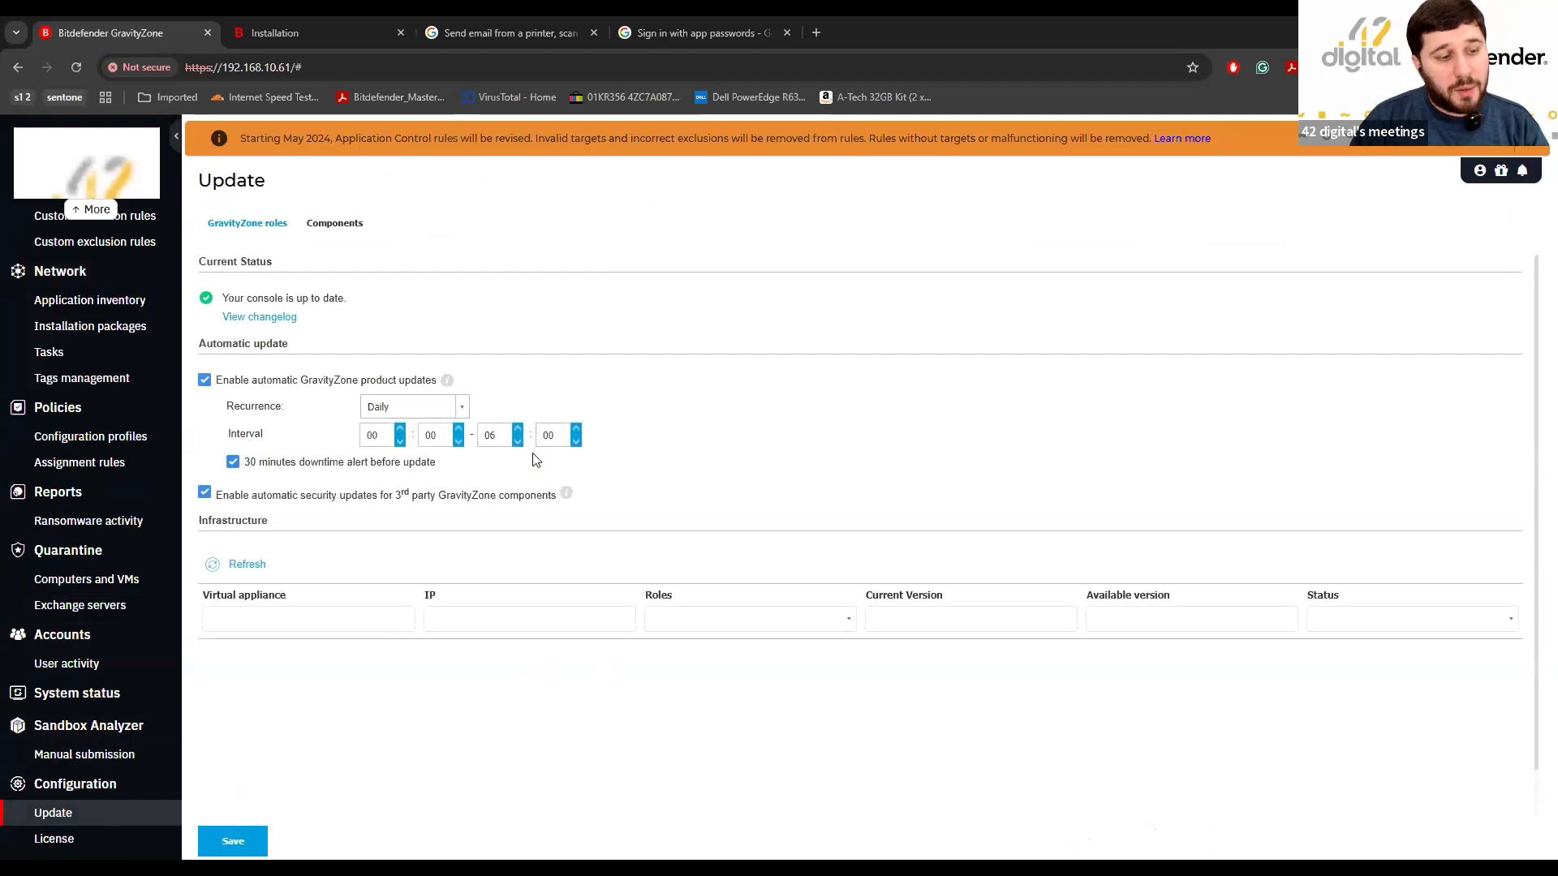
click(318, 223)
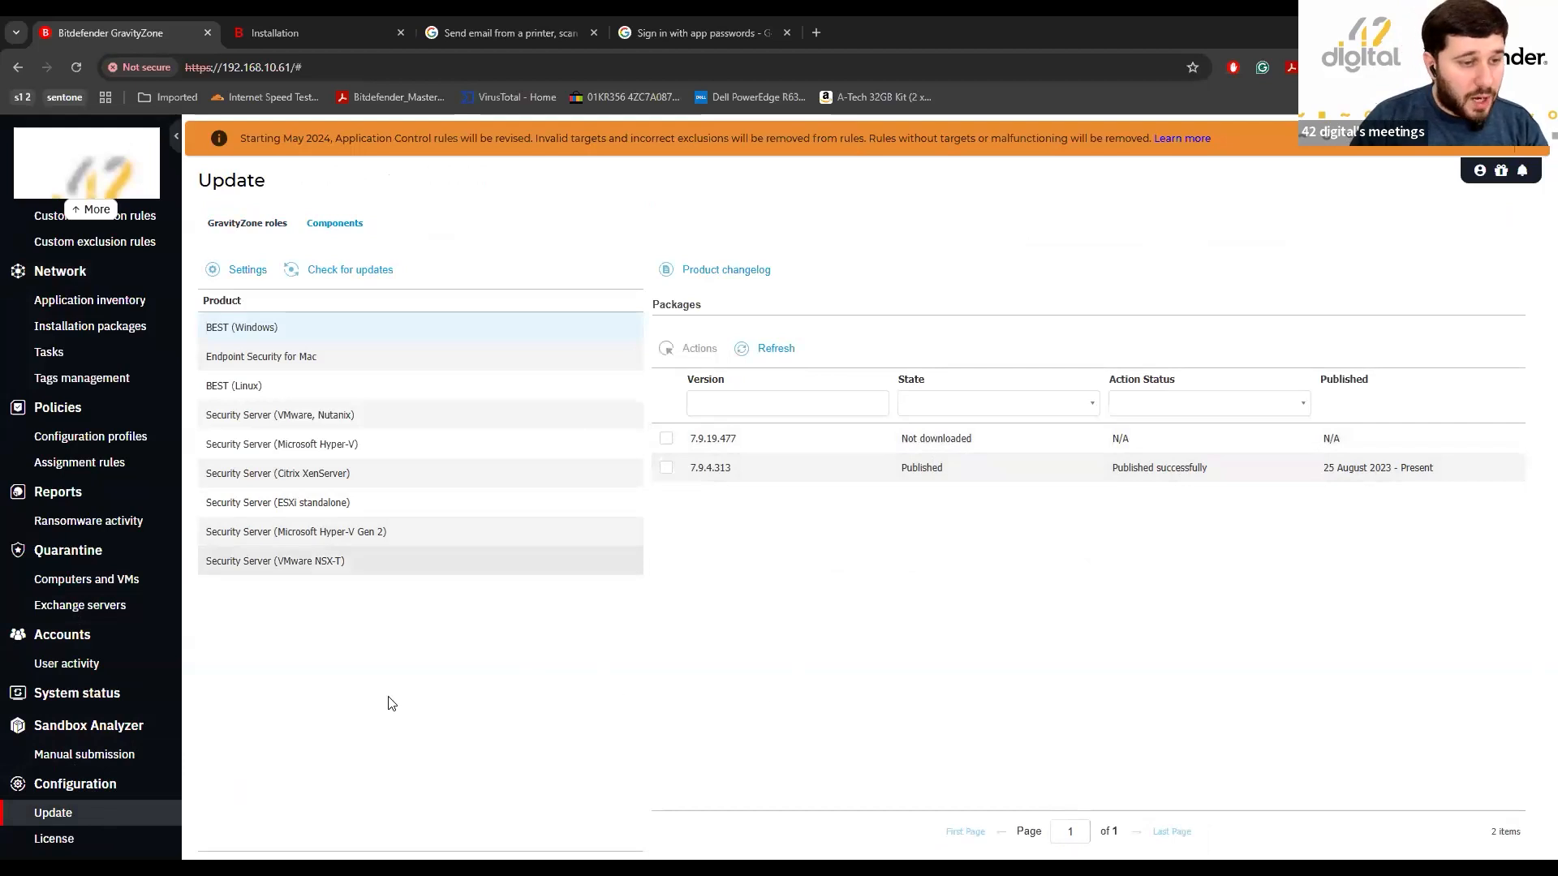
click(58, 685)
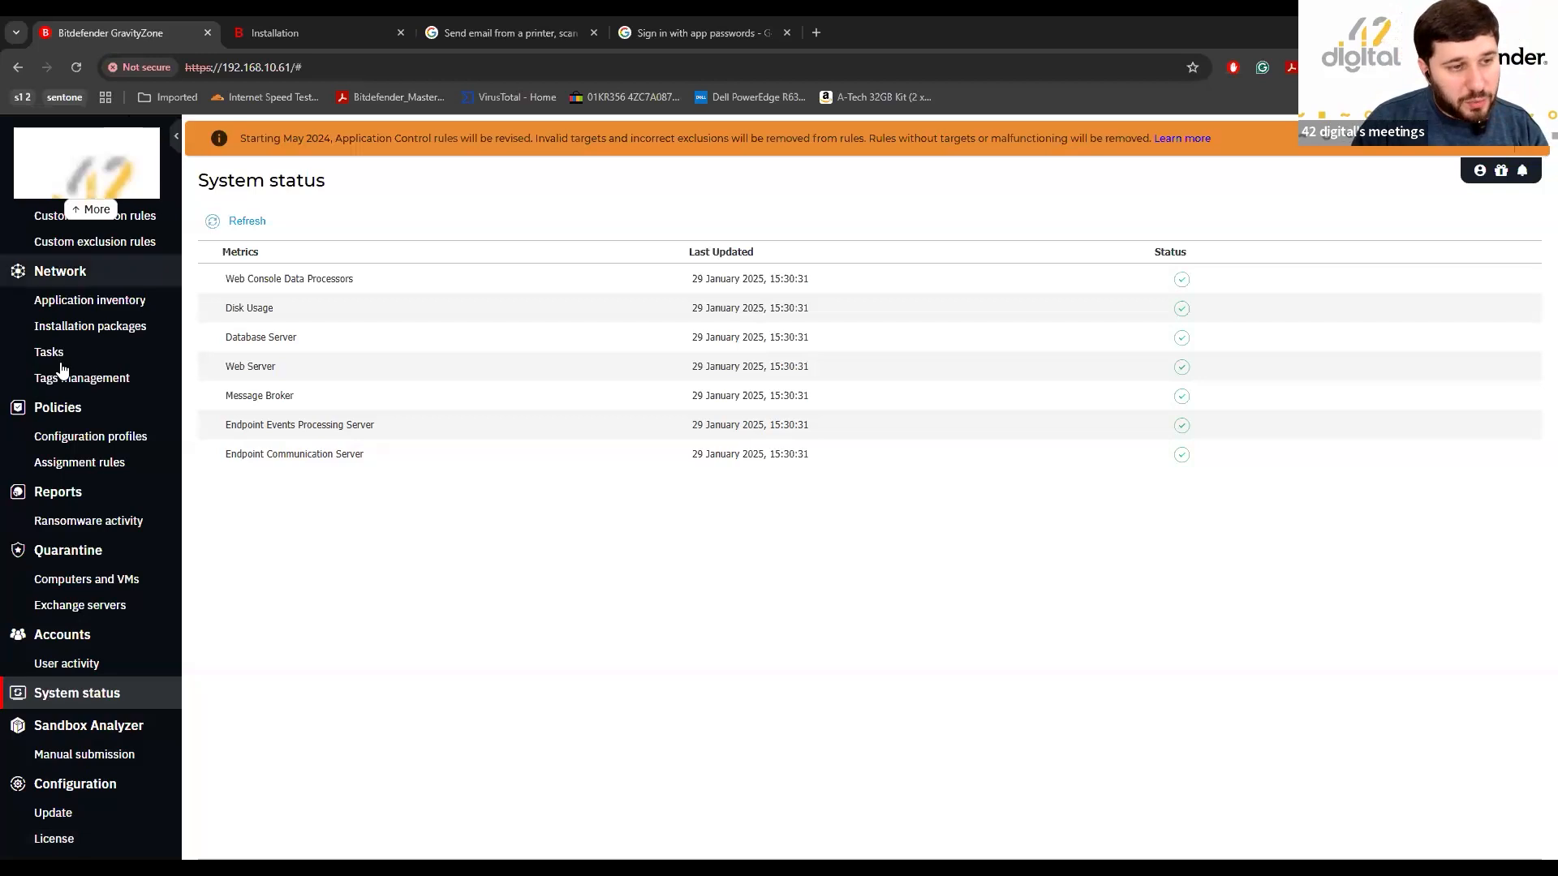
Go back to Network's Computers and Virtual Machines list.
click(79, 281)
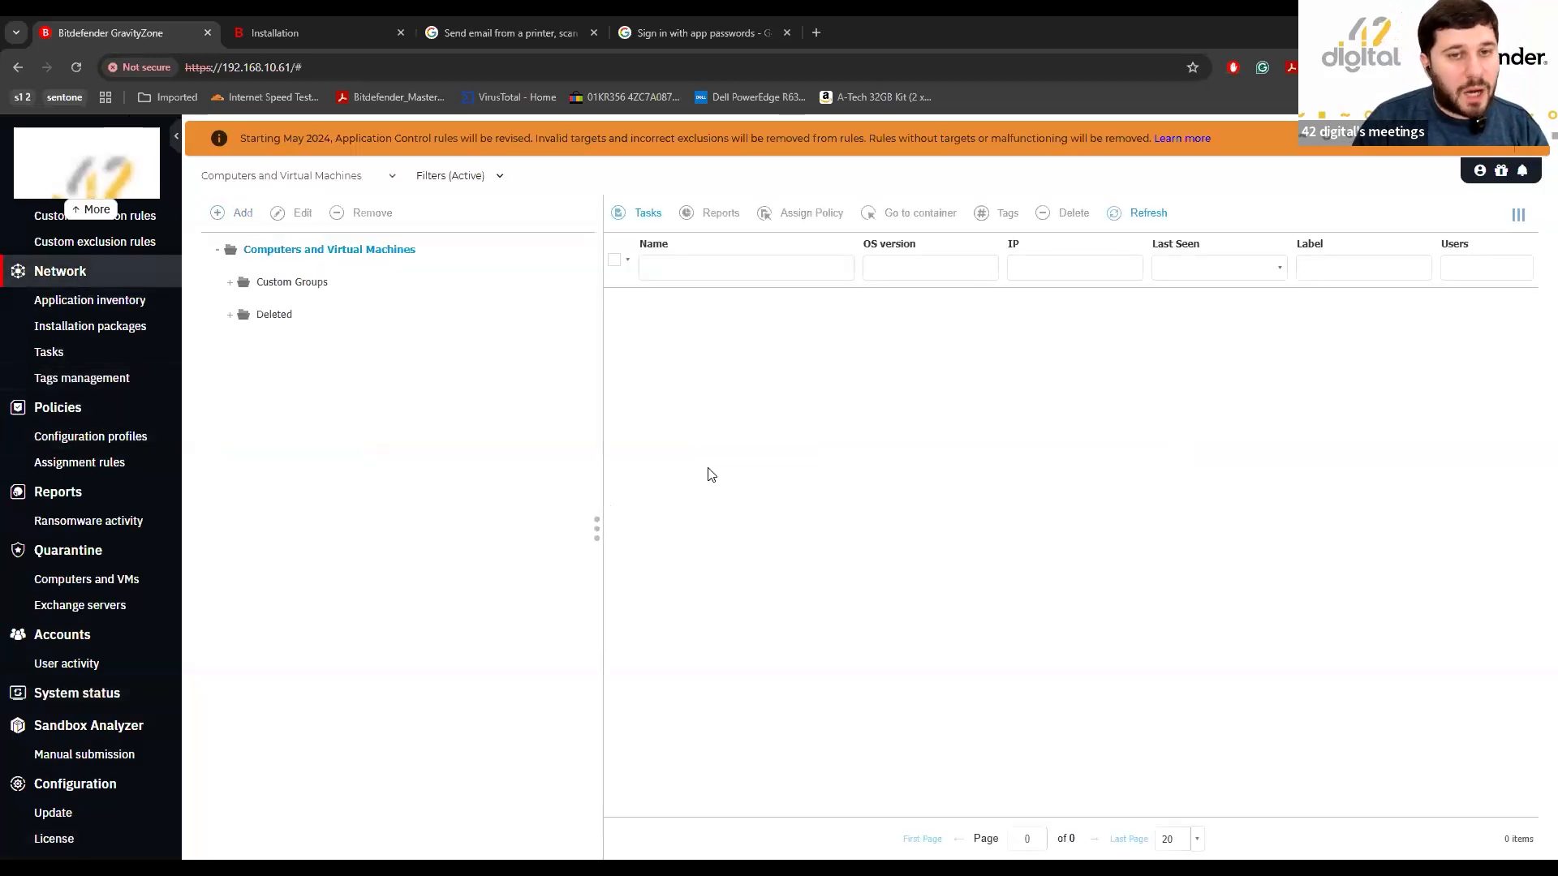
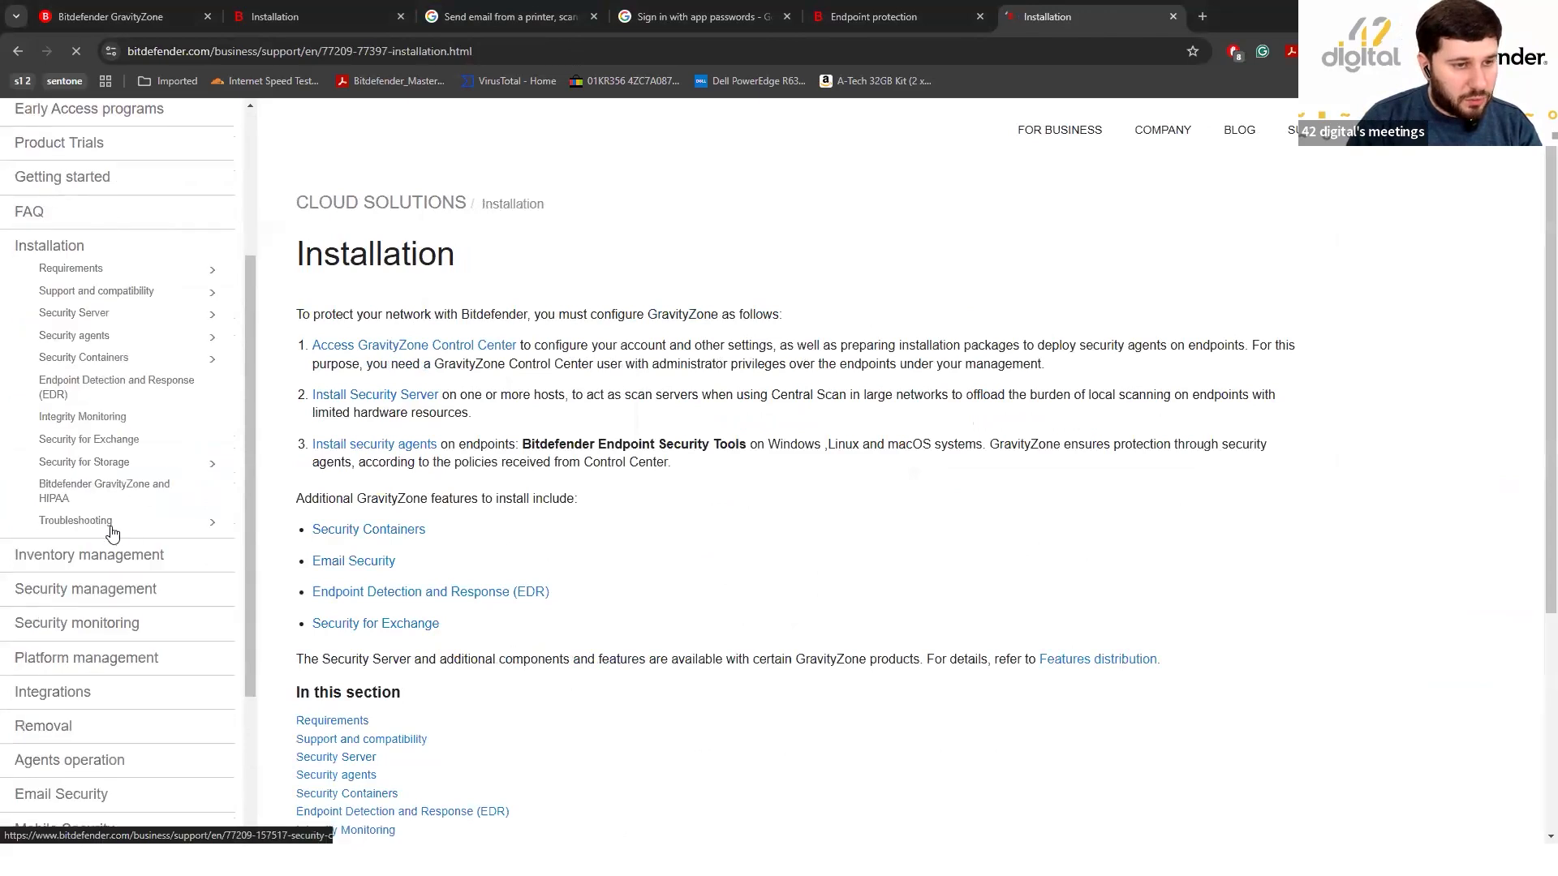
scroll(180, 417, down, 5)
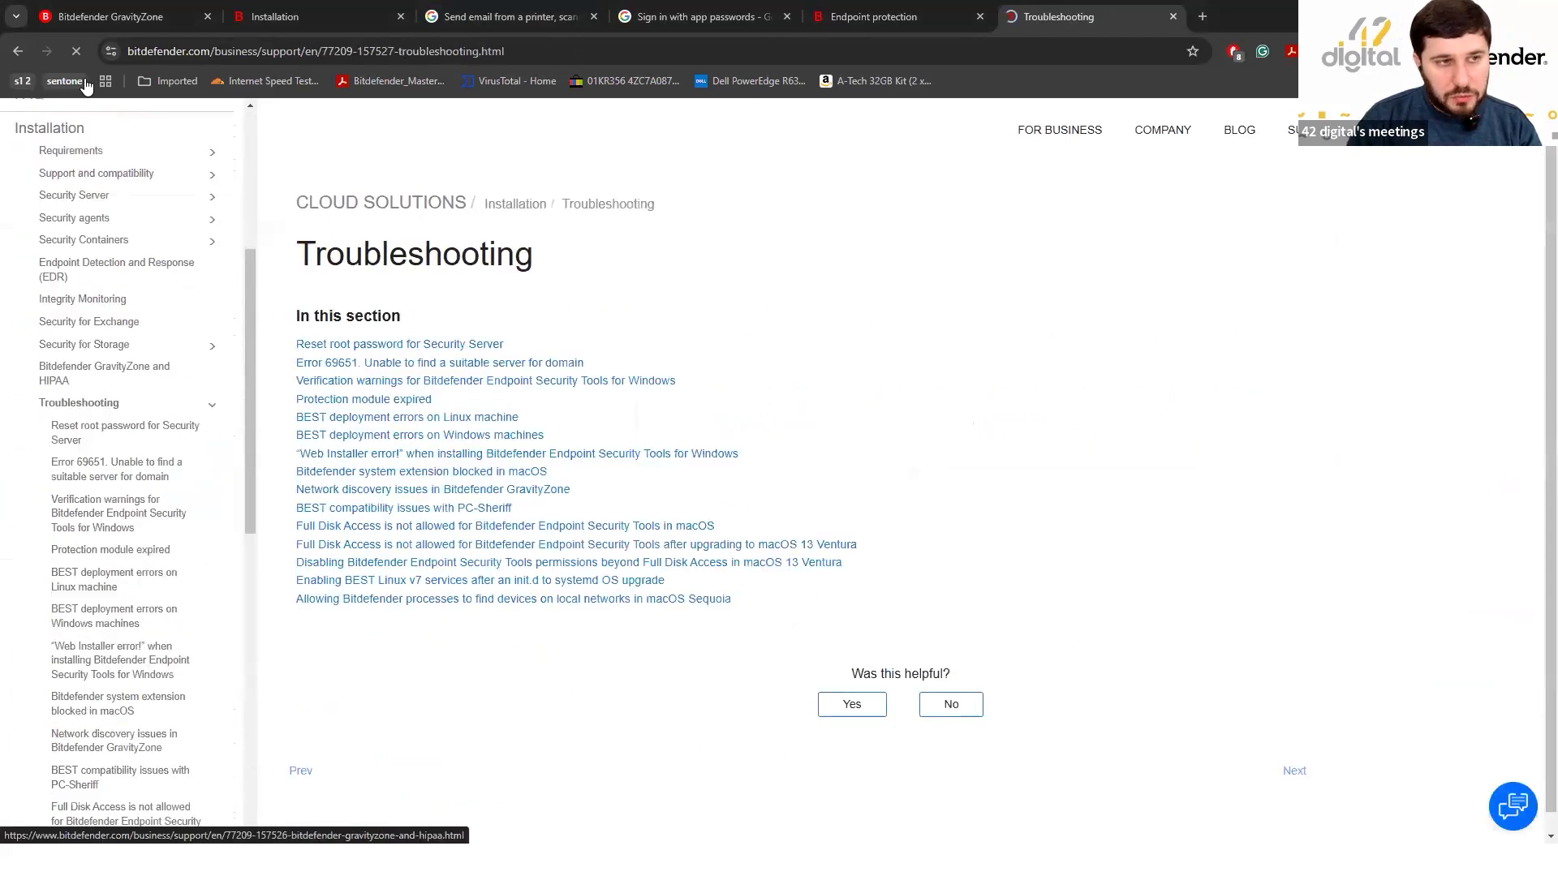
Go back through the Installation and Welcome to GravityZone pages to the Support Center home page.
key(alt+Left)
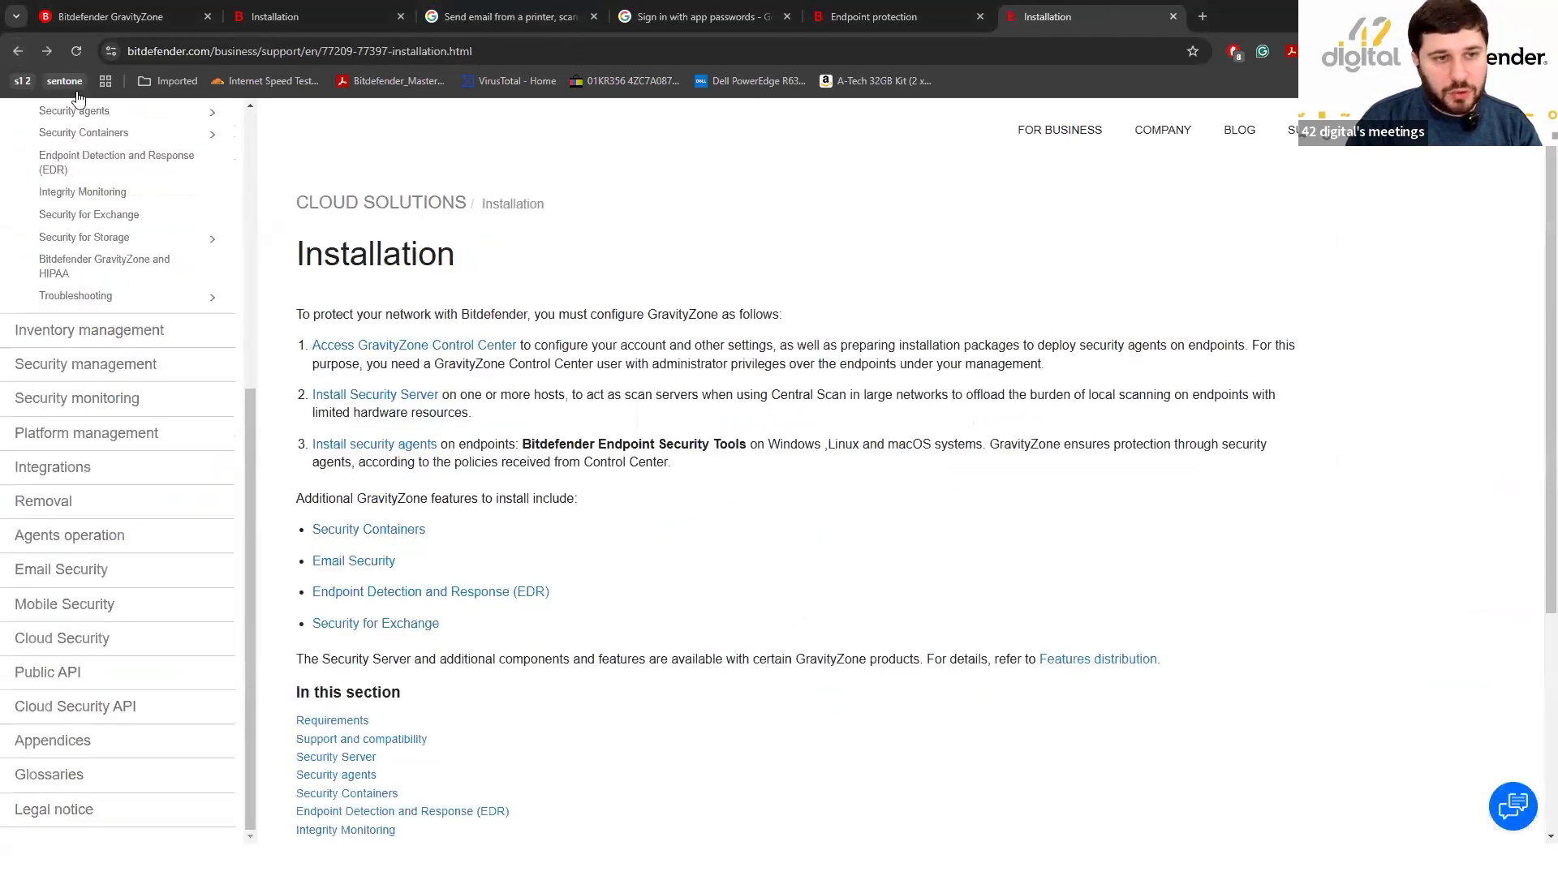
click(19, 51)
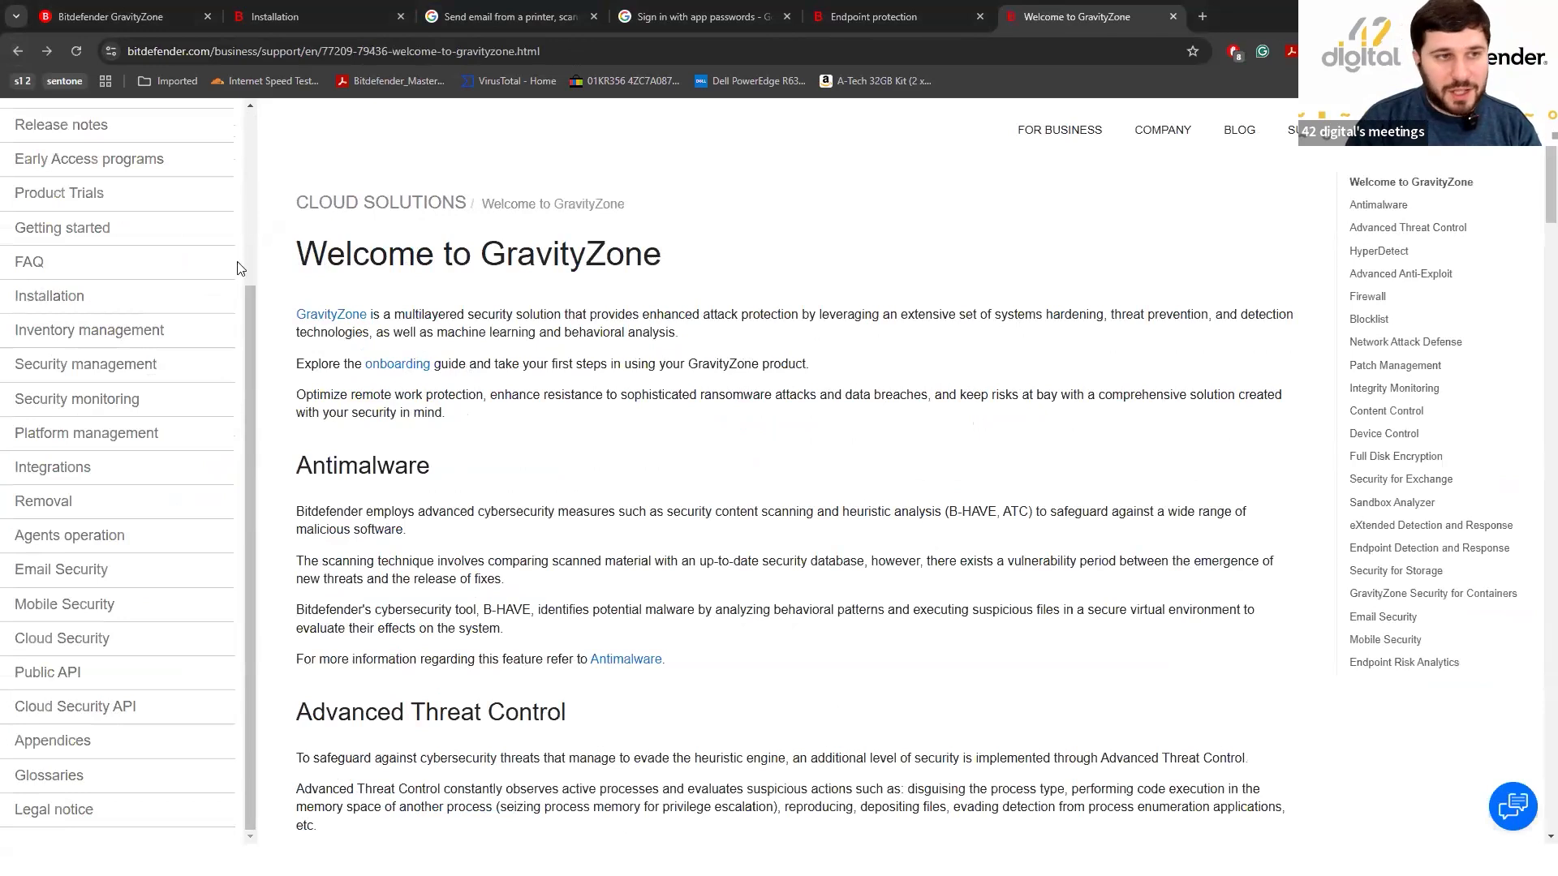
click(19, 50)
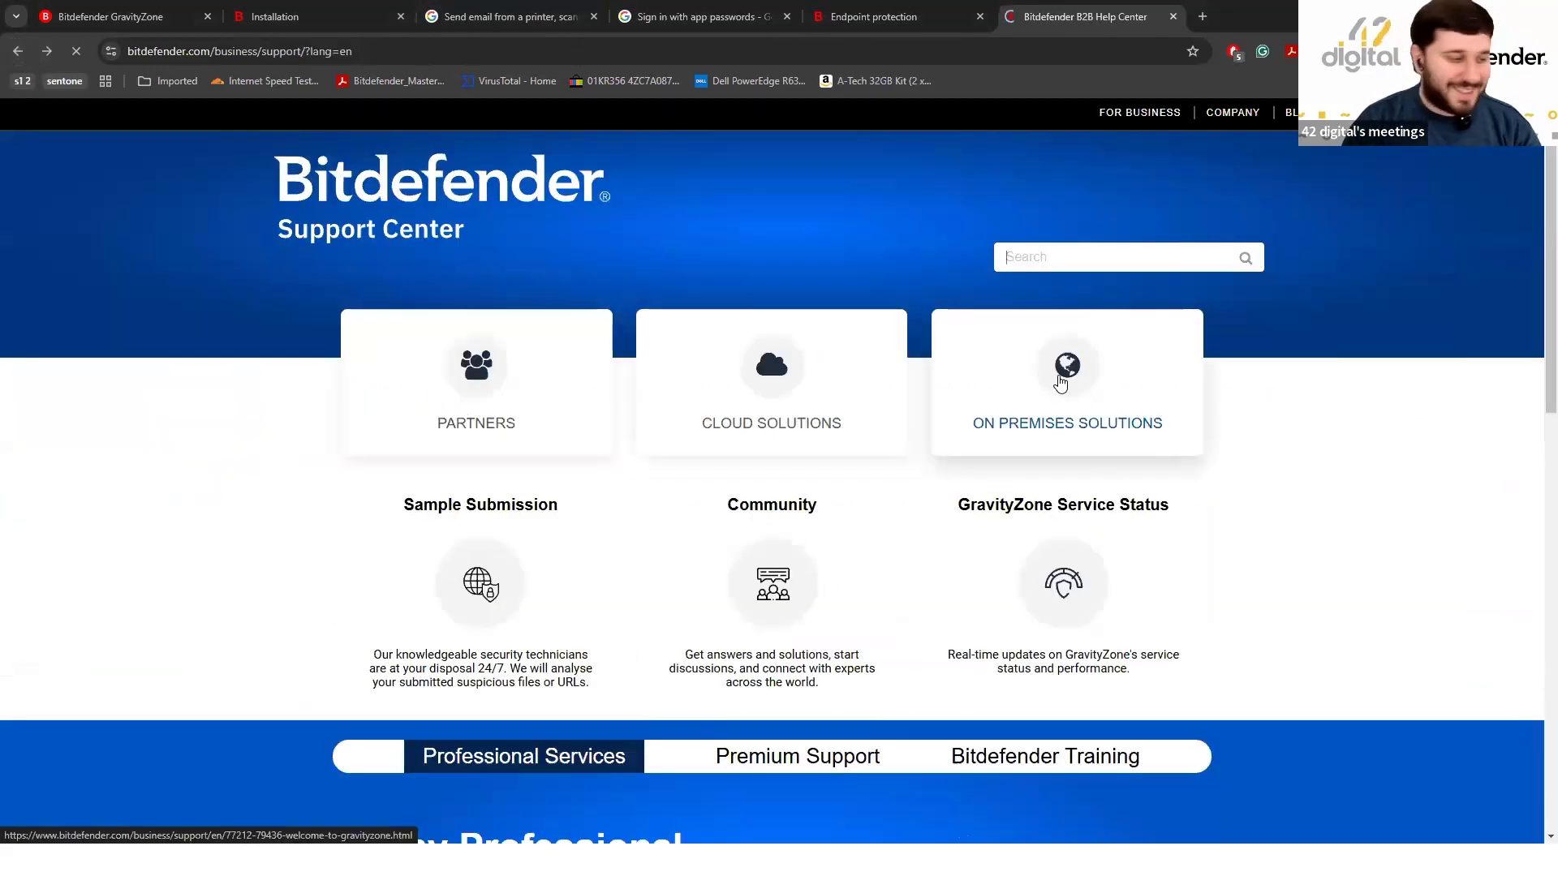
click(1057, 434)
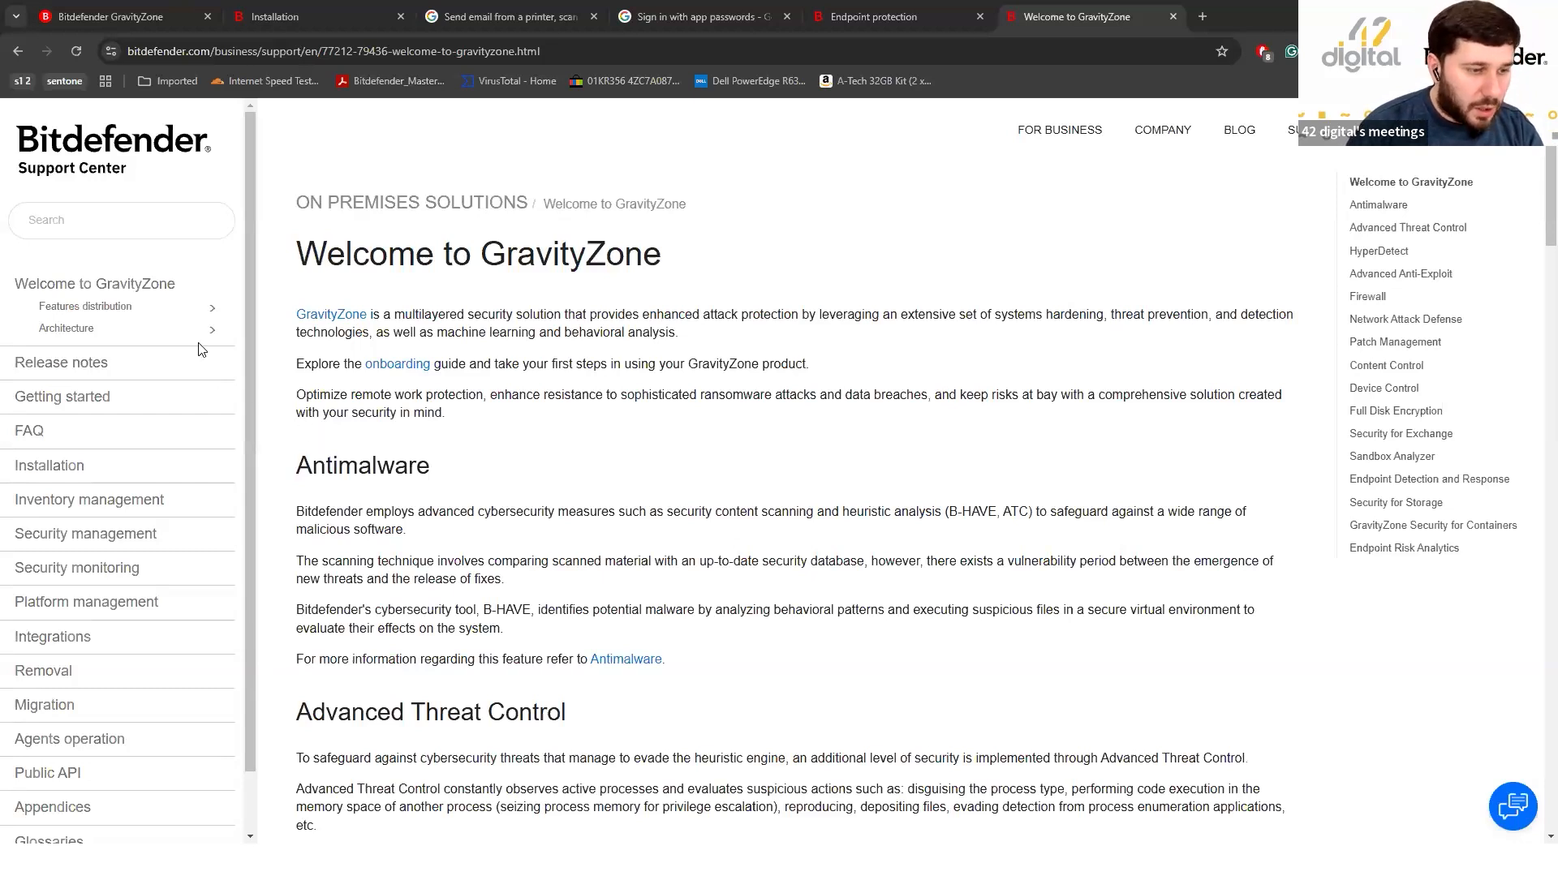
click(125, 7)
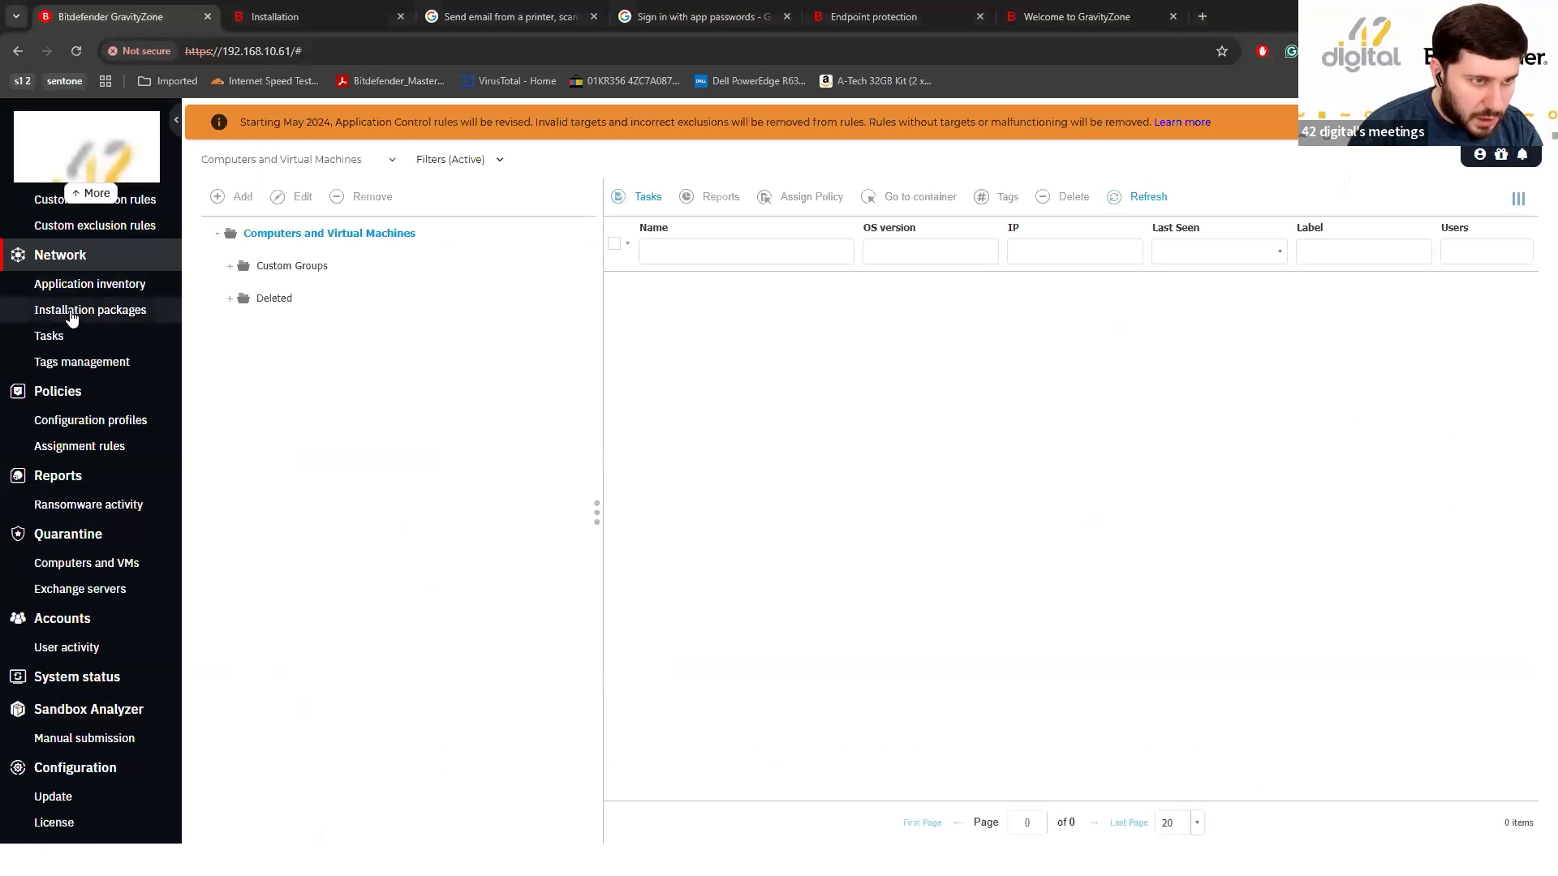
Open incident #13's graph, inspect the blocked shop.ita.com.ge node, then return to the Incidents list.
scroll(78, 304, up, 3)
click(79, 233)
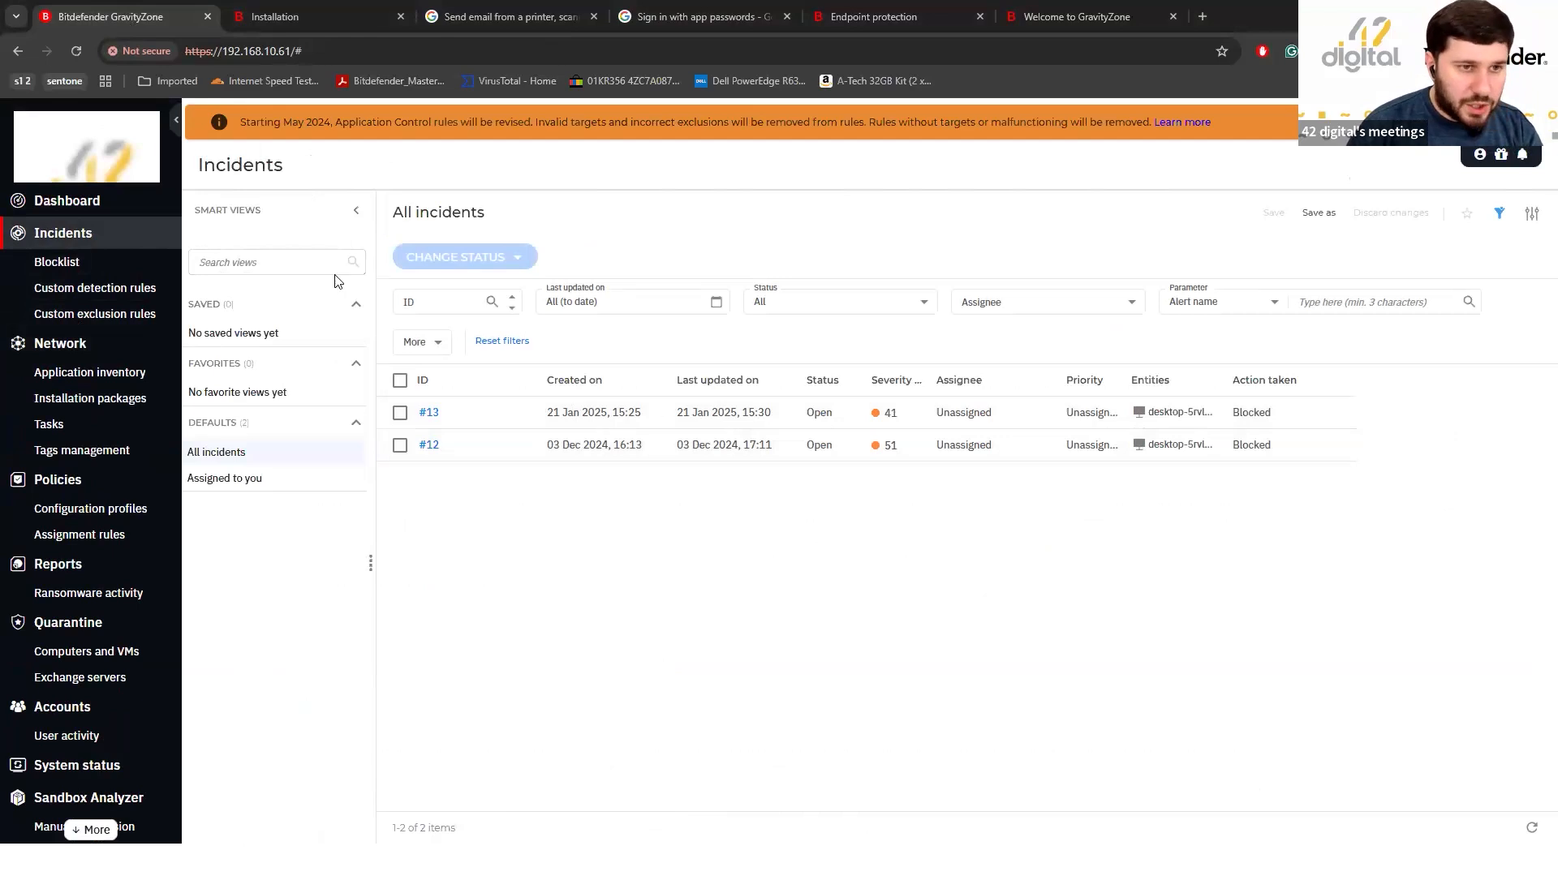
click(430, 413)
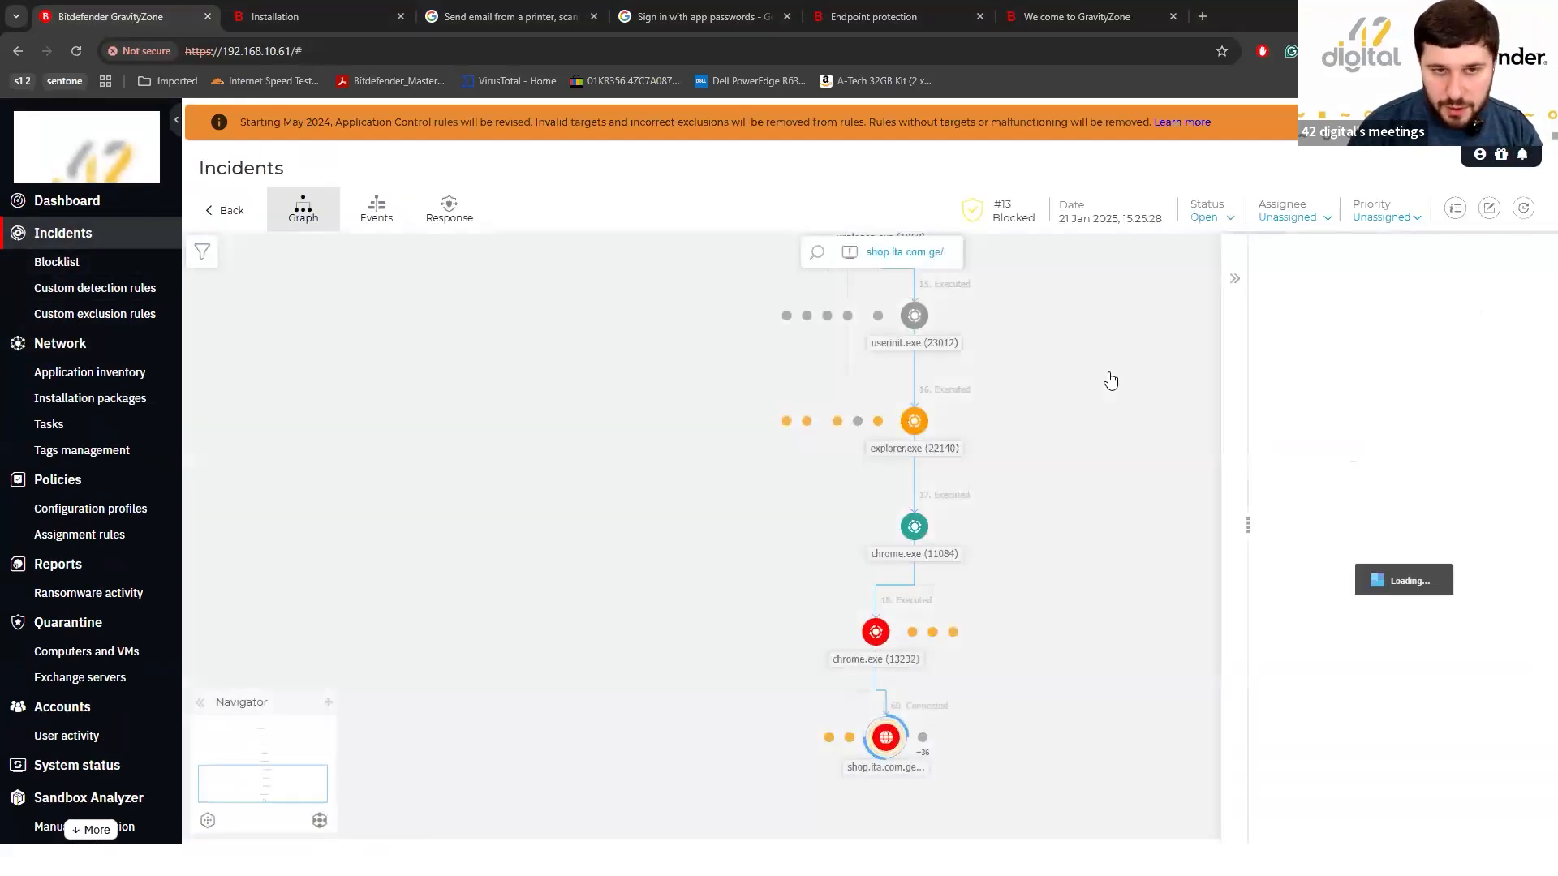
scroll(1079, 497, up, 2)
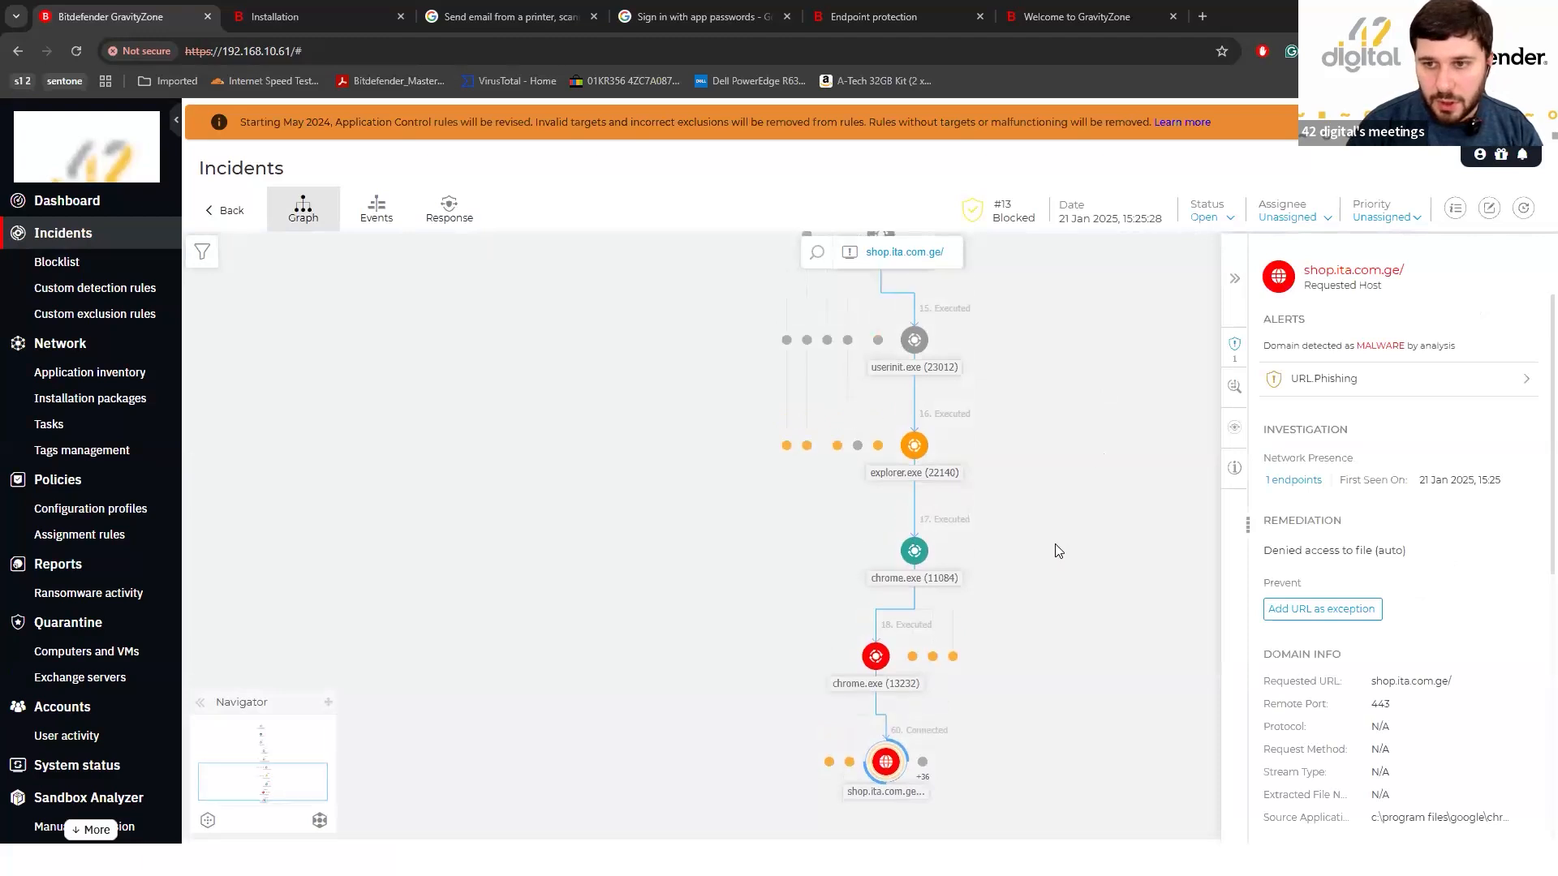
scroll(1090, 501, down, 1)
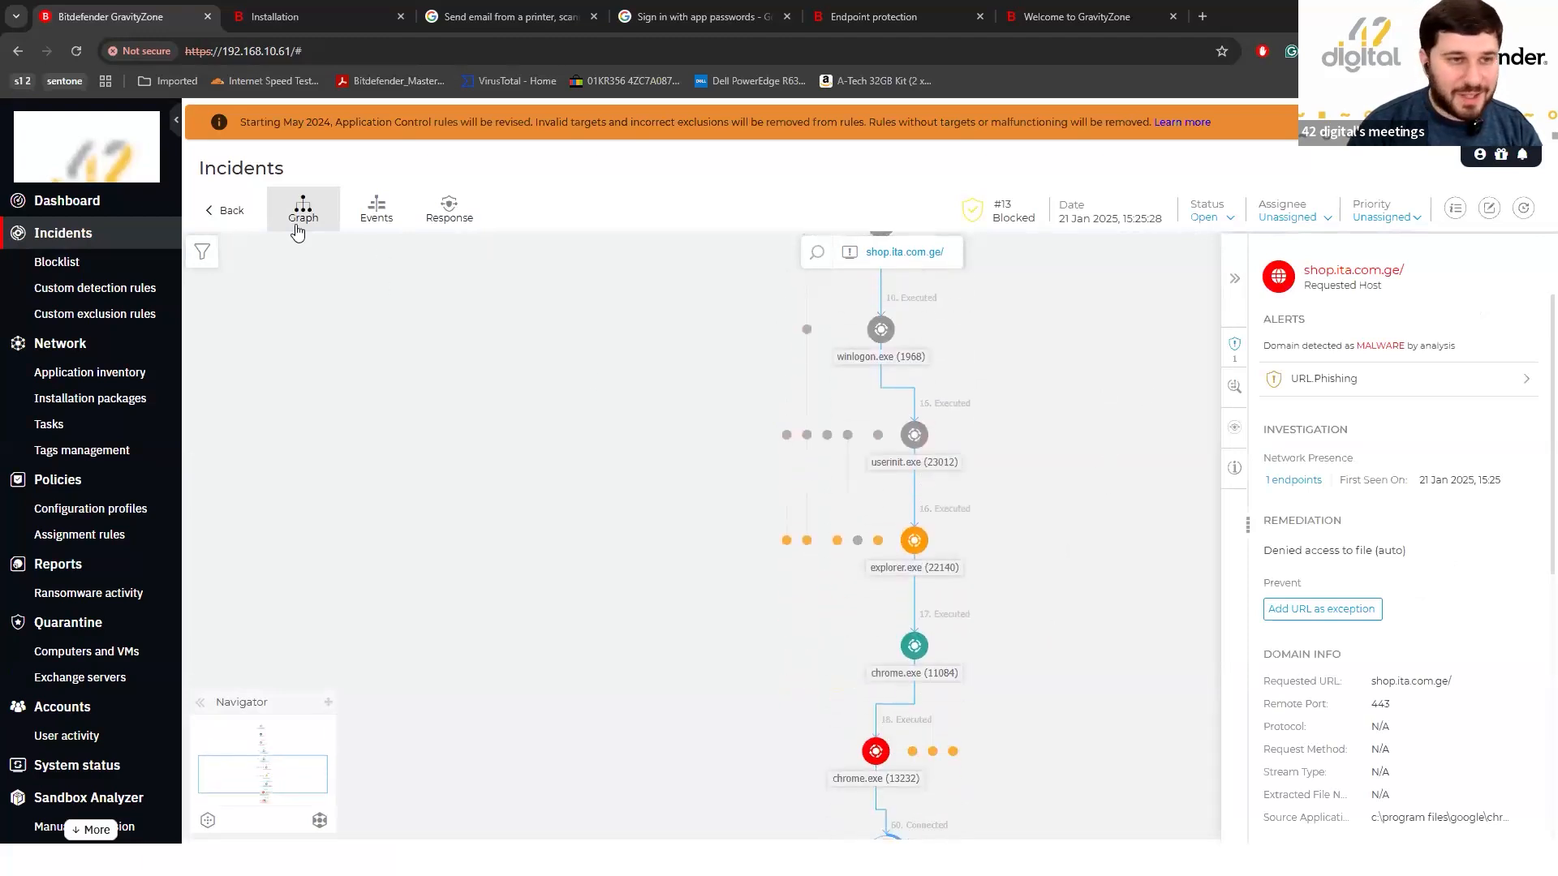
click(217, 213)
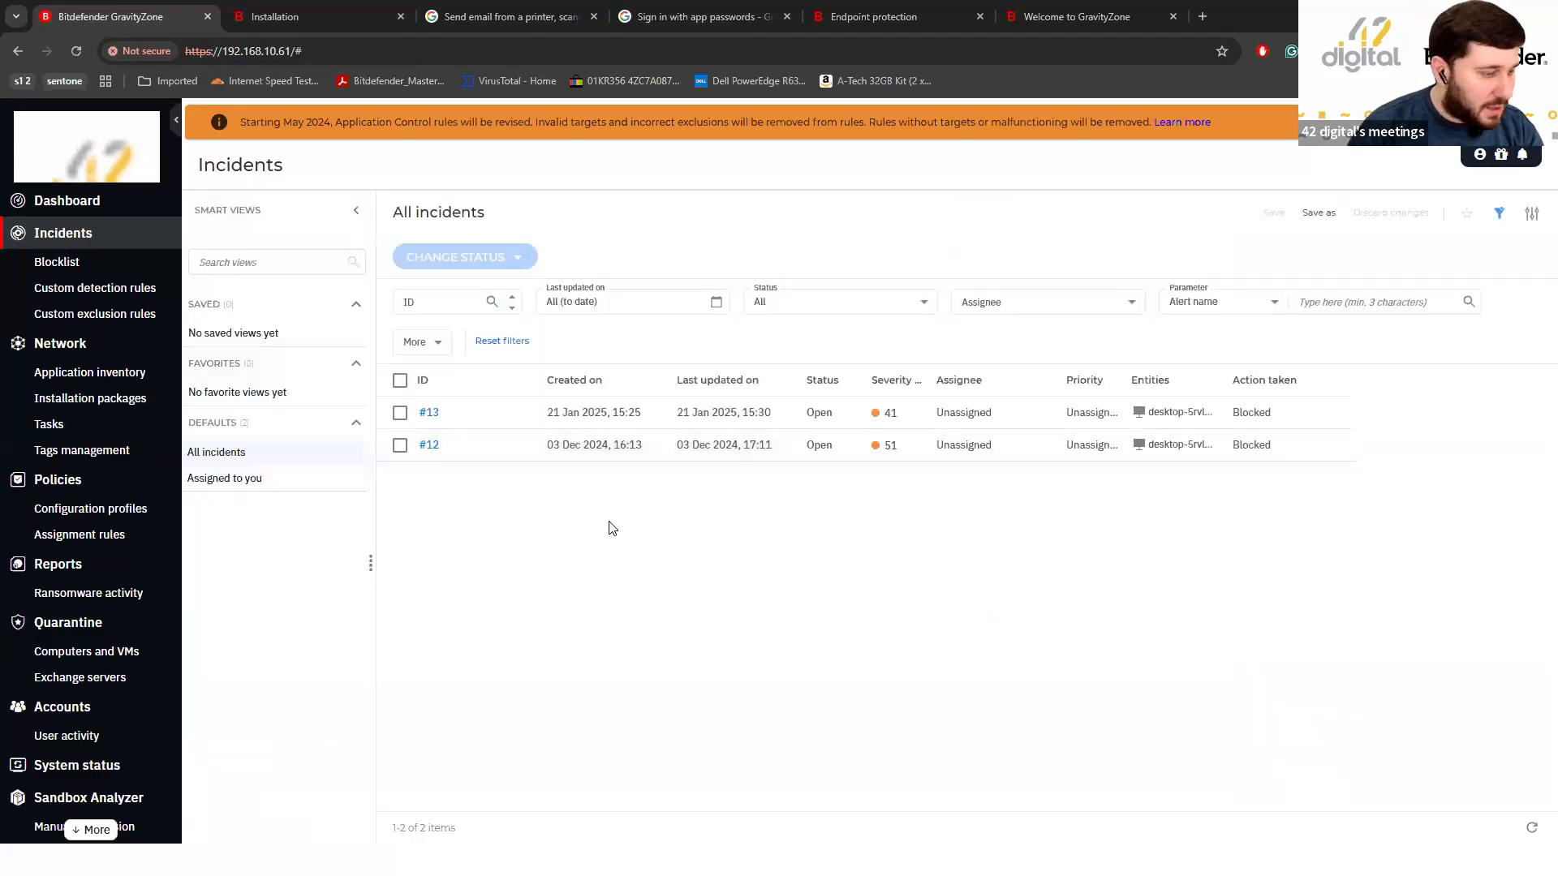